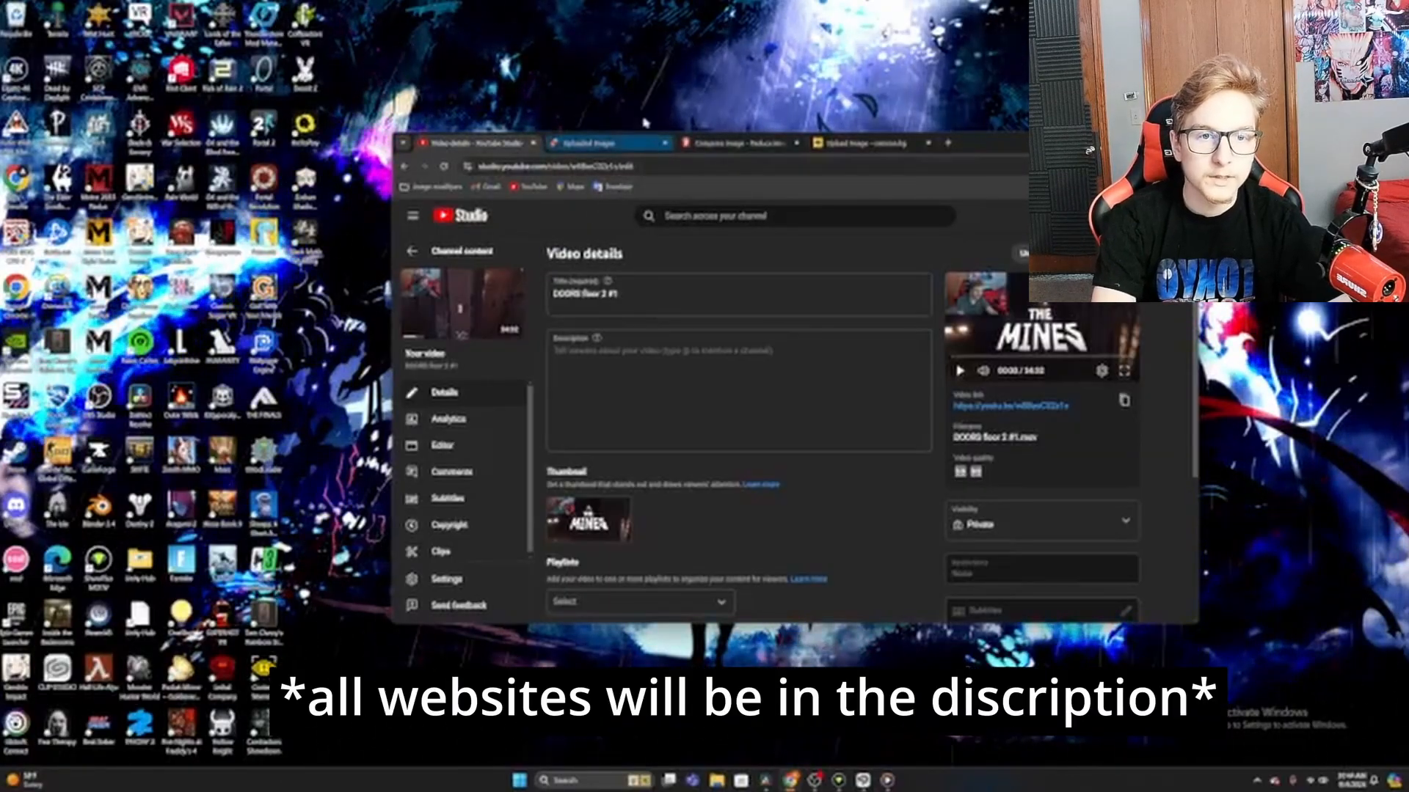
- Open the Inpaint website's upload page and upload the game screenshot of the skeletal figure from the Screenshots folder
left_click(605, 147)
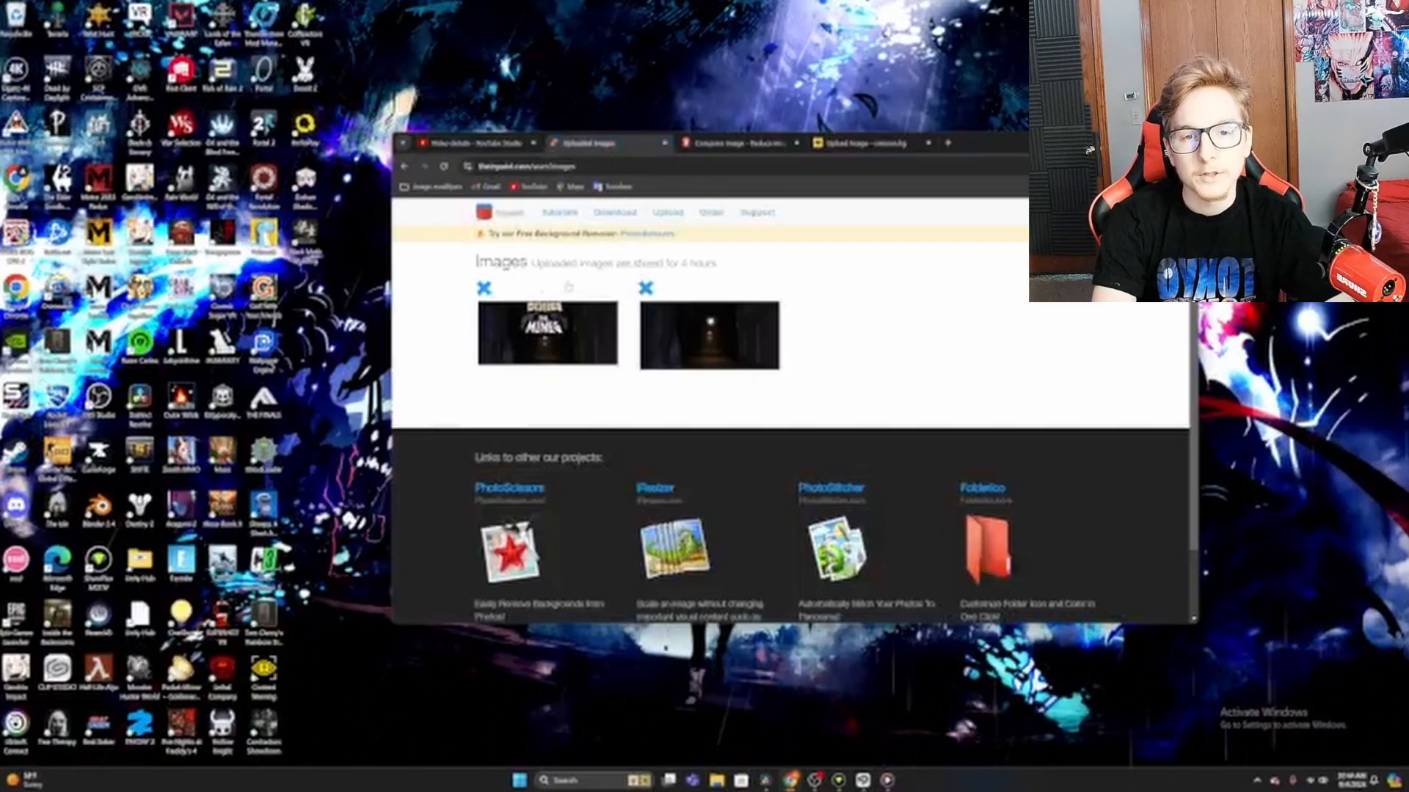
left_click(670, 217)
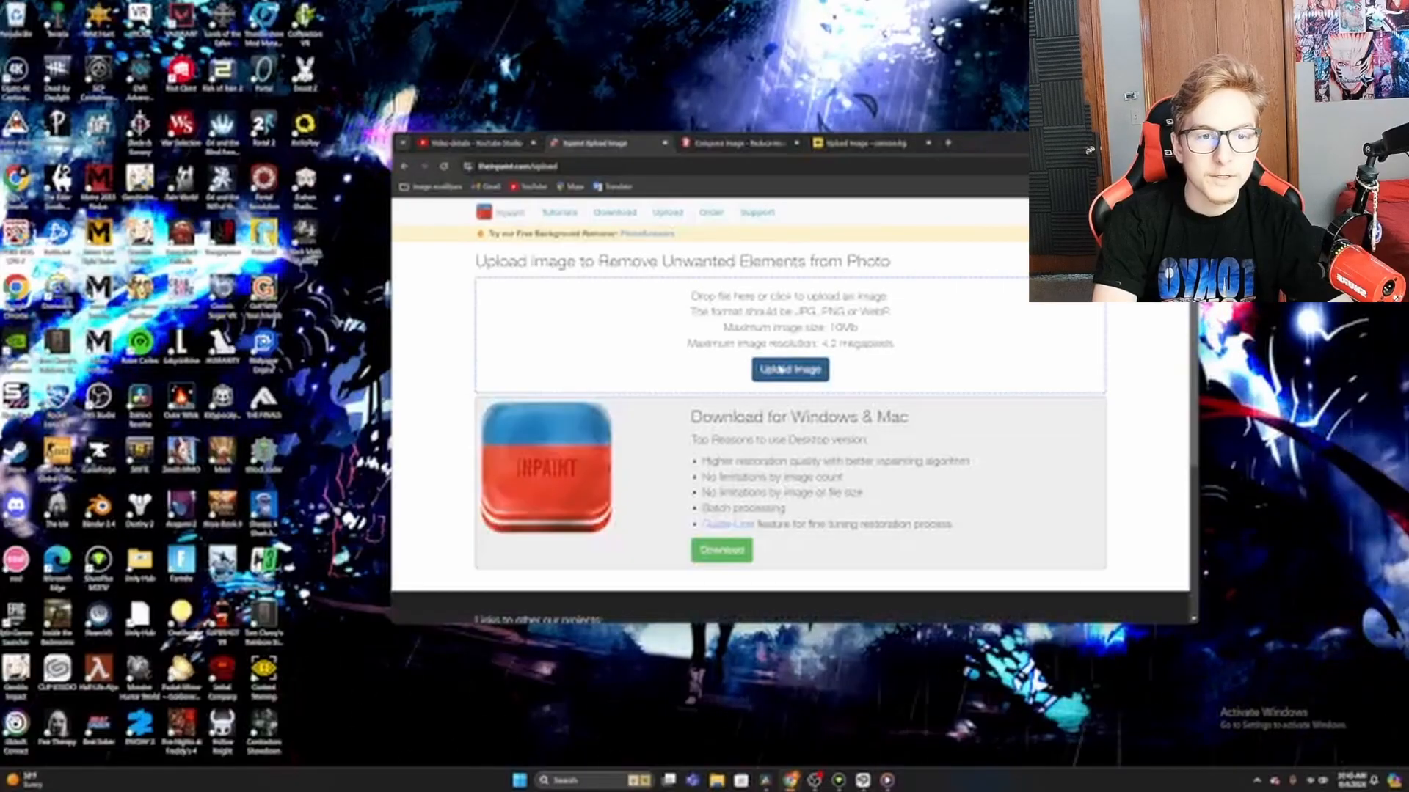
left_click(767, 369)
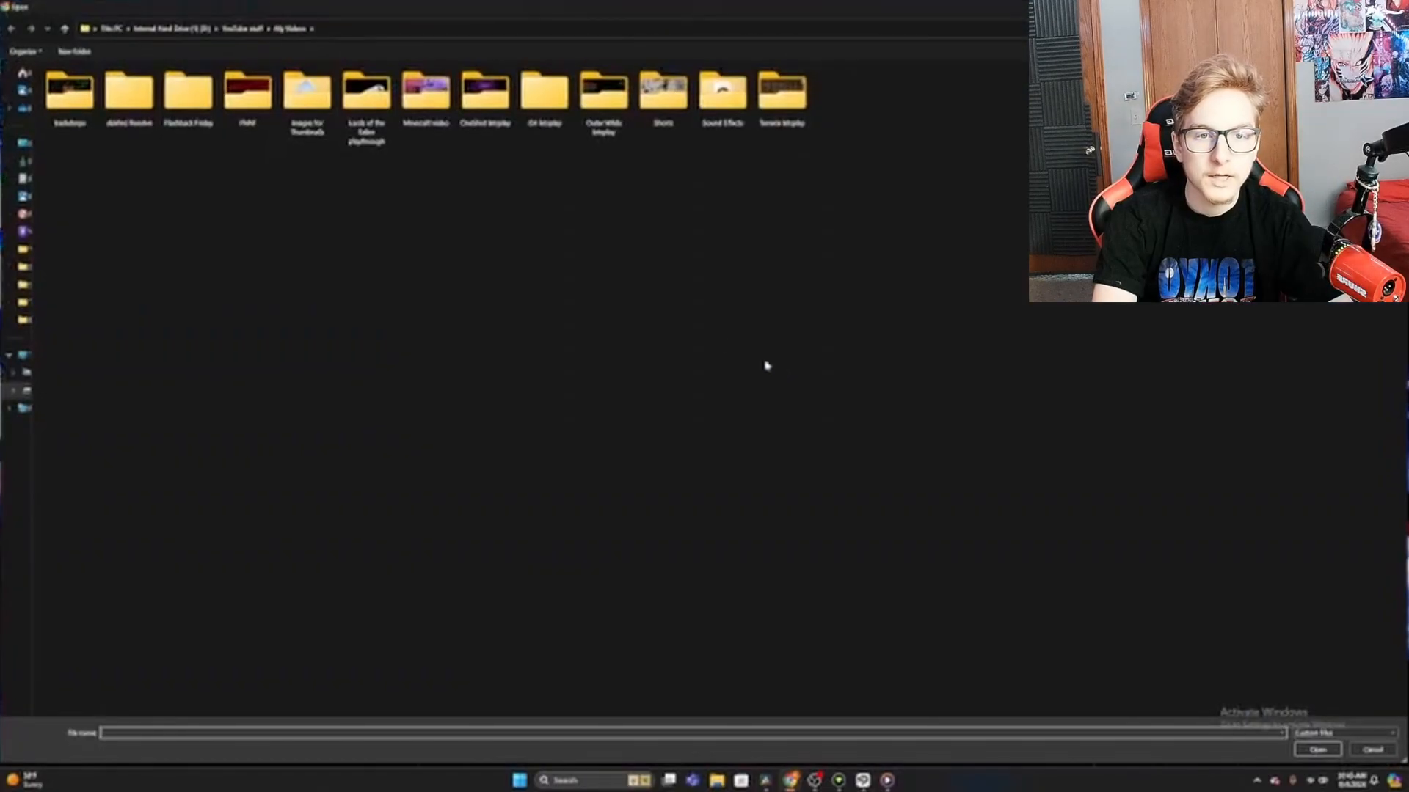
left_click(25, 198)
double_click(130, 95)
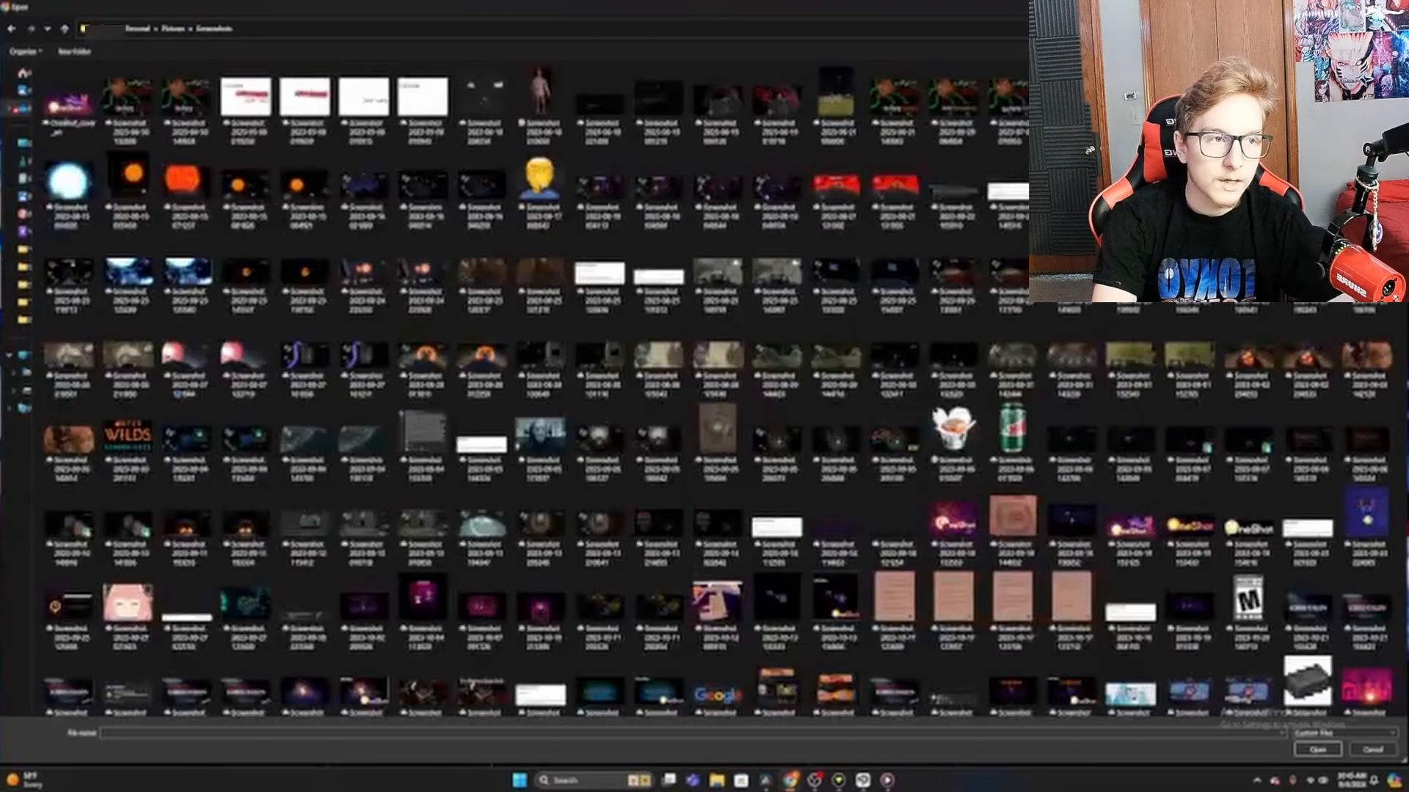
scroll(424, 679, "down", 15)
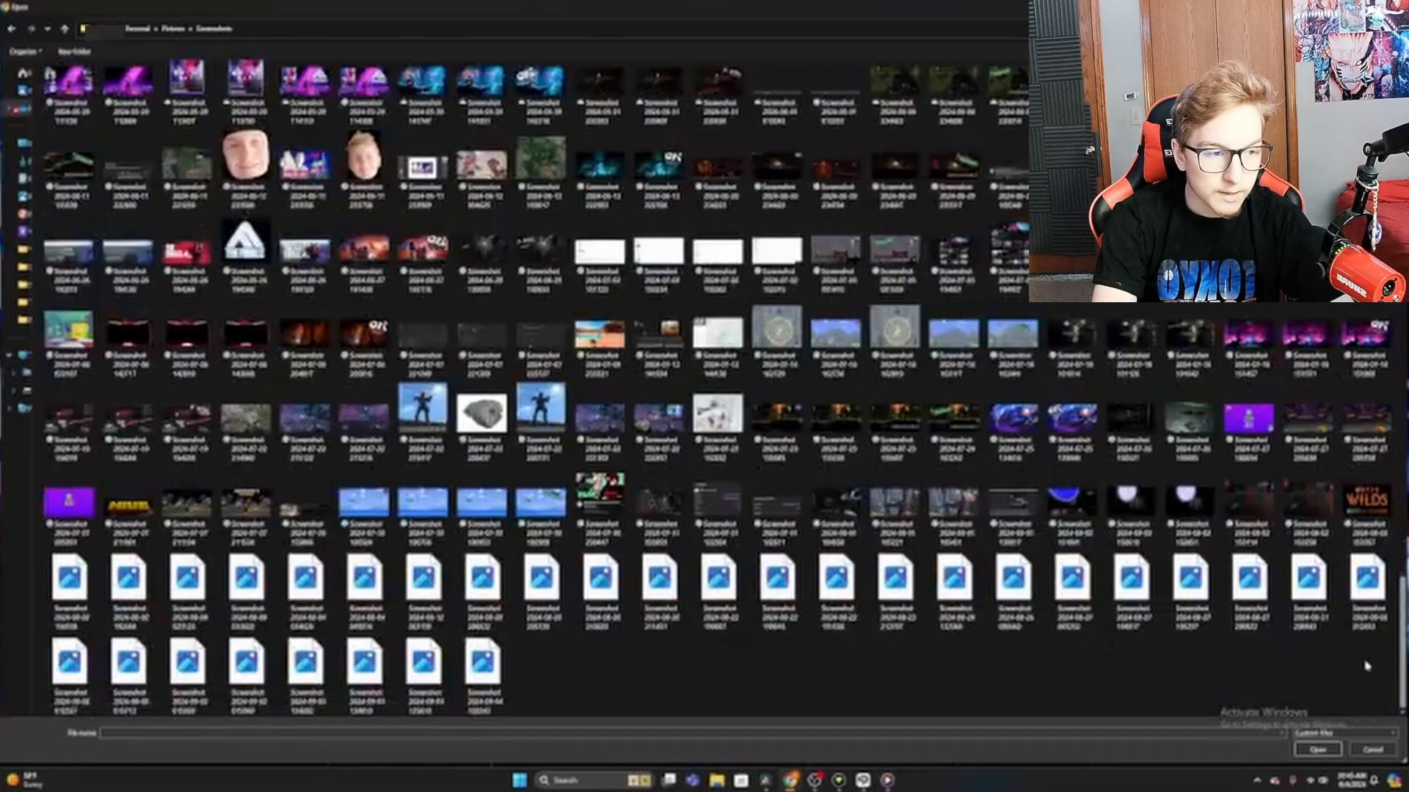
double_click(425, 672)
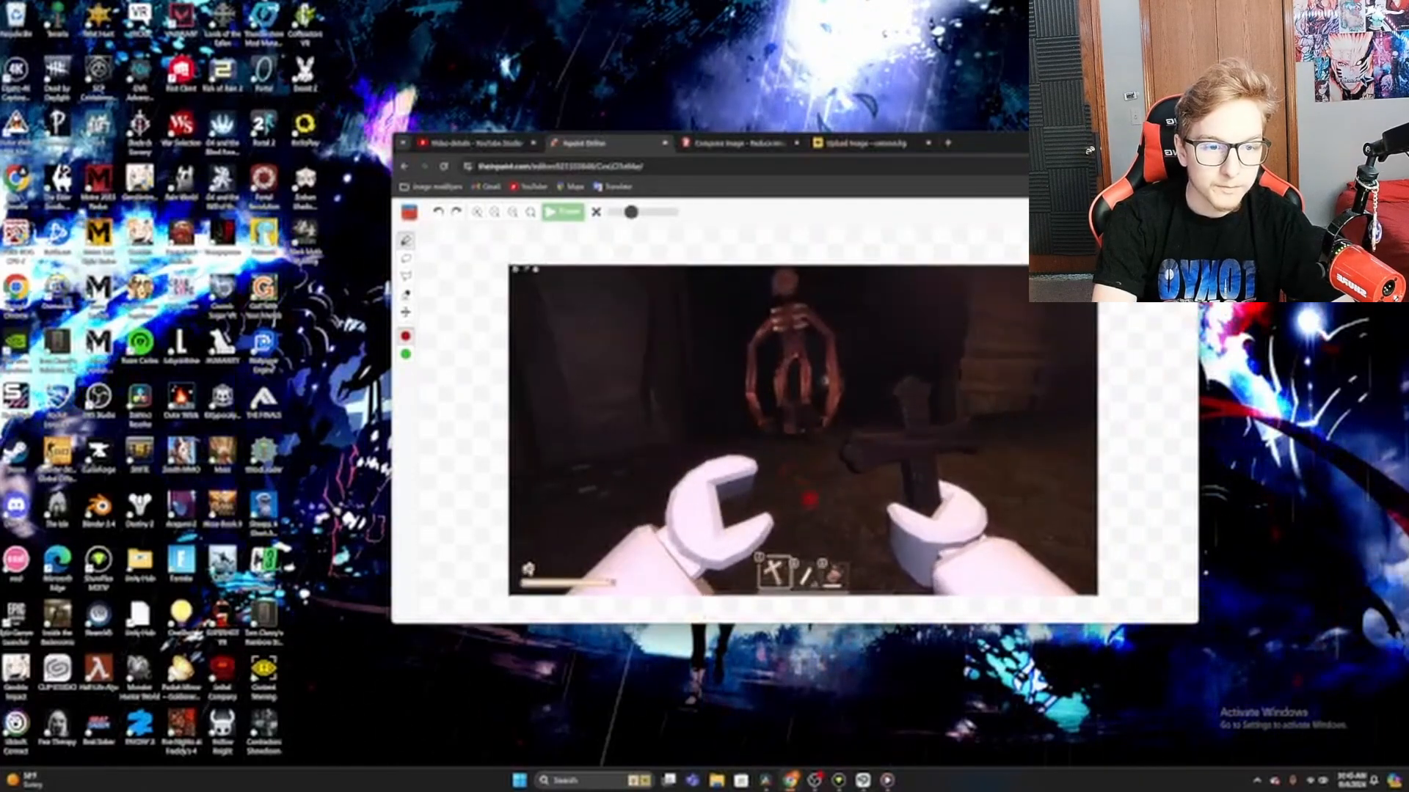
- Erase the masked interface icons in the upper-left corner of the game screenshot
left_click(887, 781)
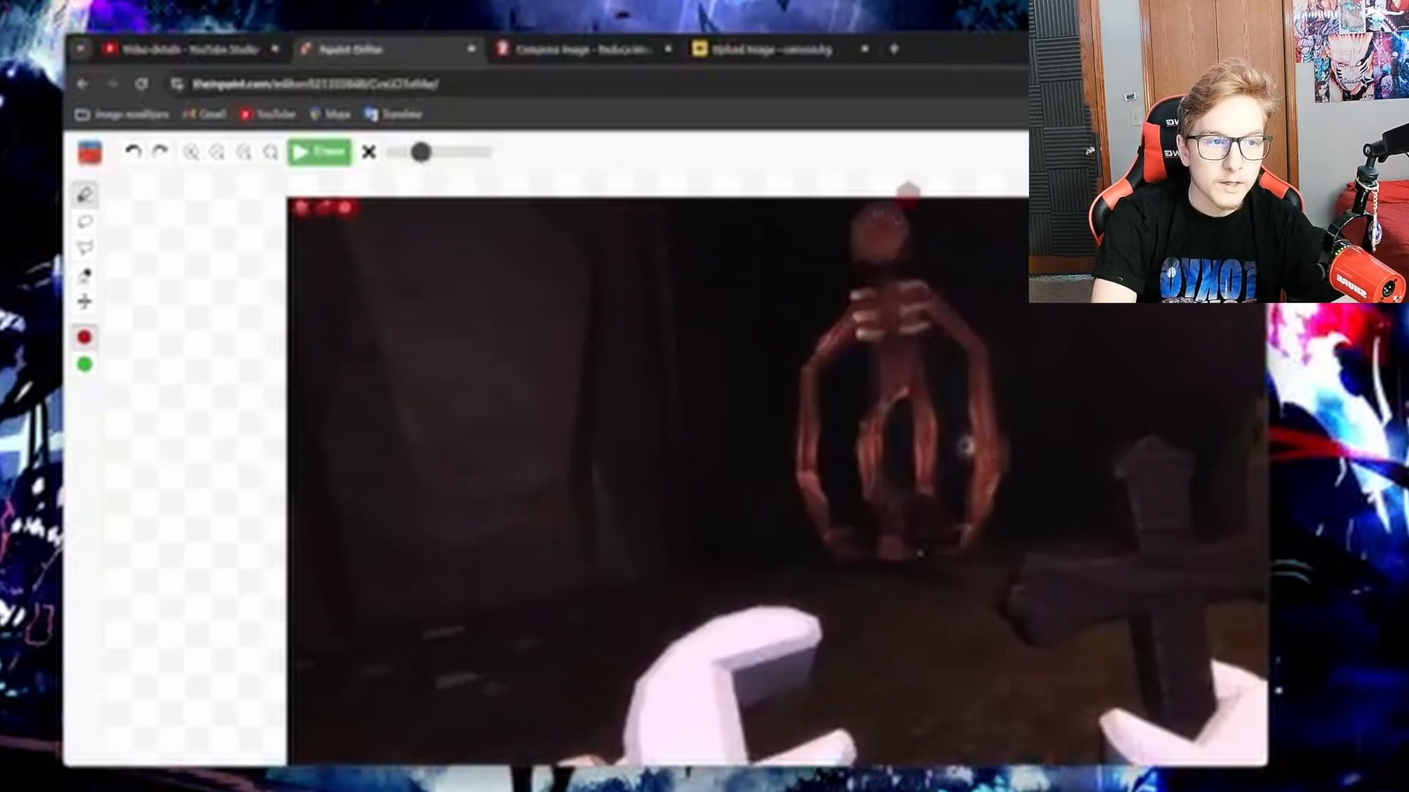
left_click(323, 152)
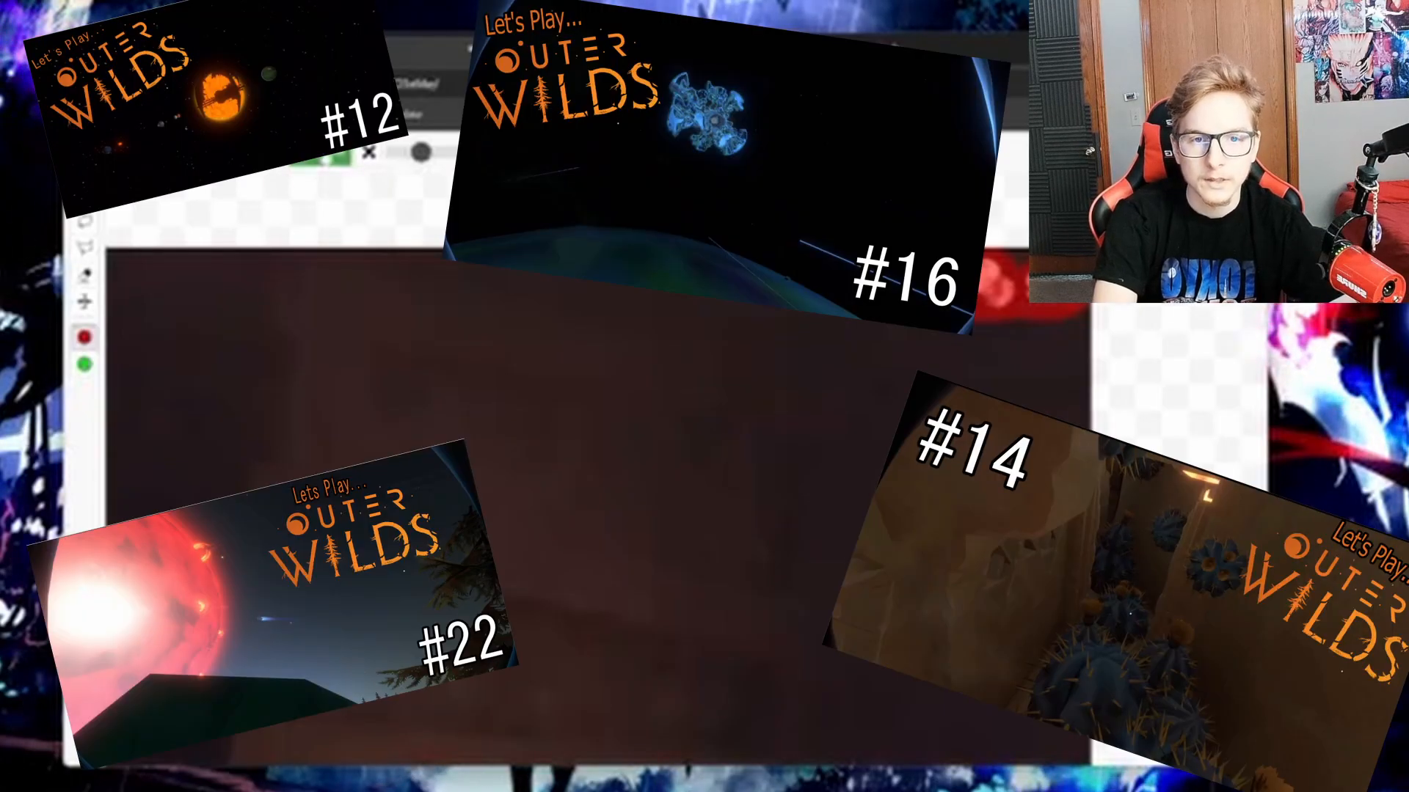
left_click(320, 152)
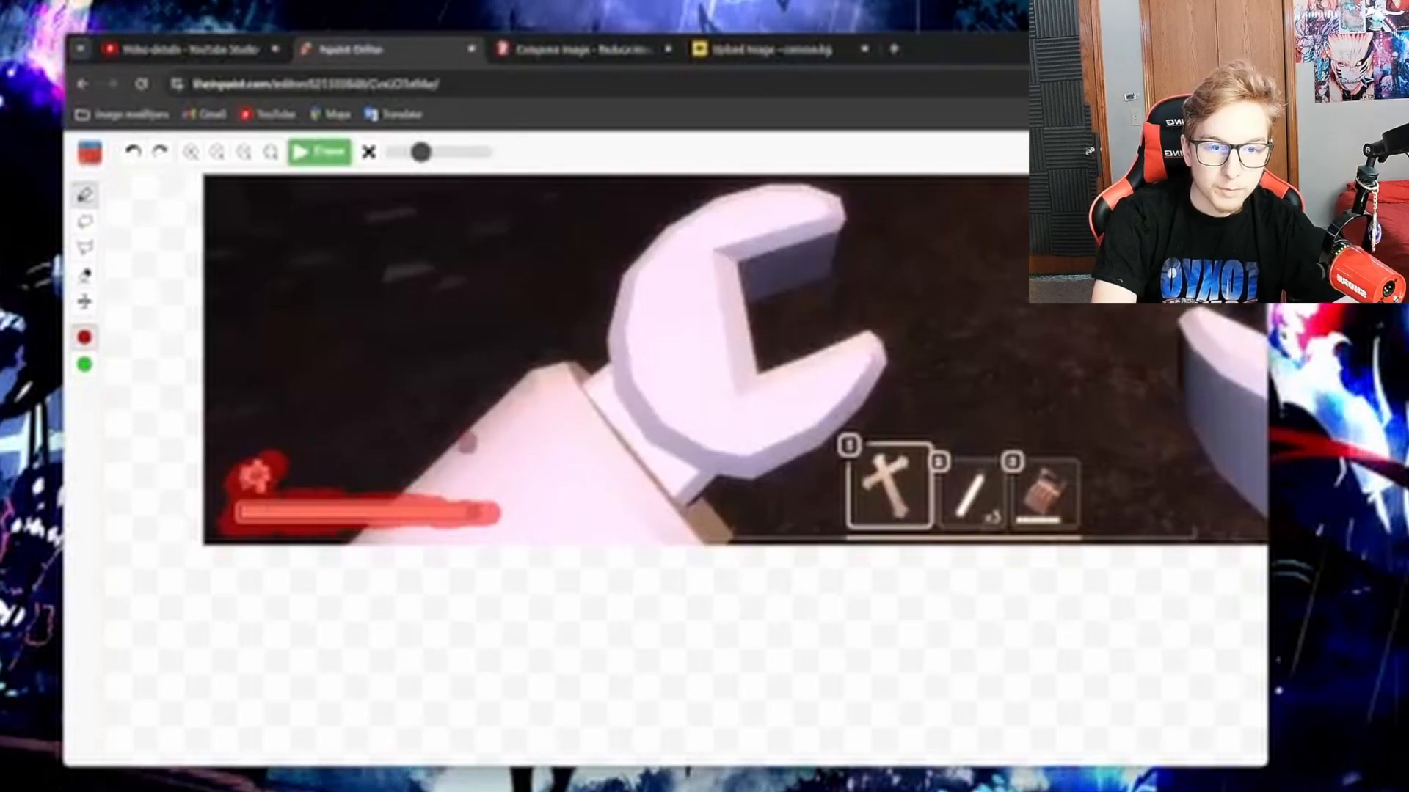
- Erase the masked flower icon and status bar in the lower-left corner and inspect the repaired arm edge
left_click(317, 153)
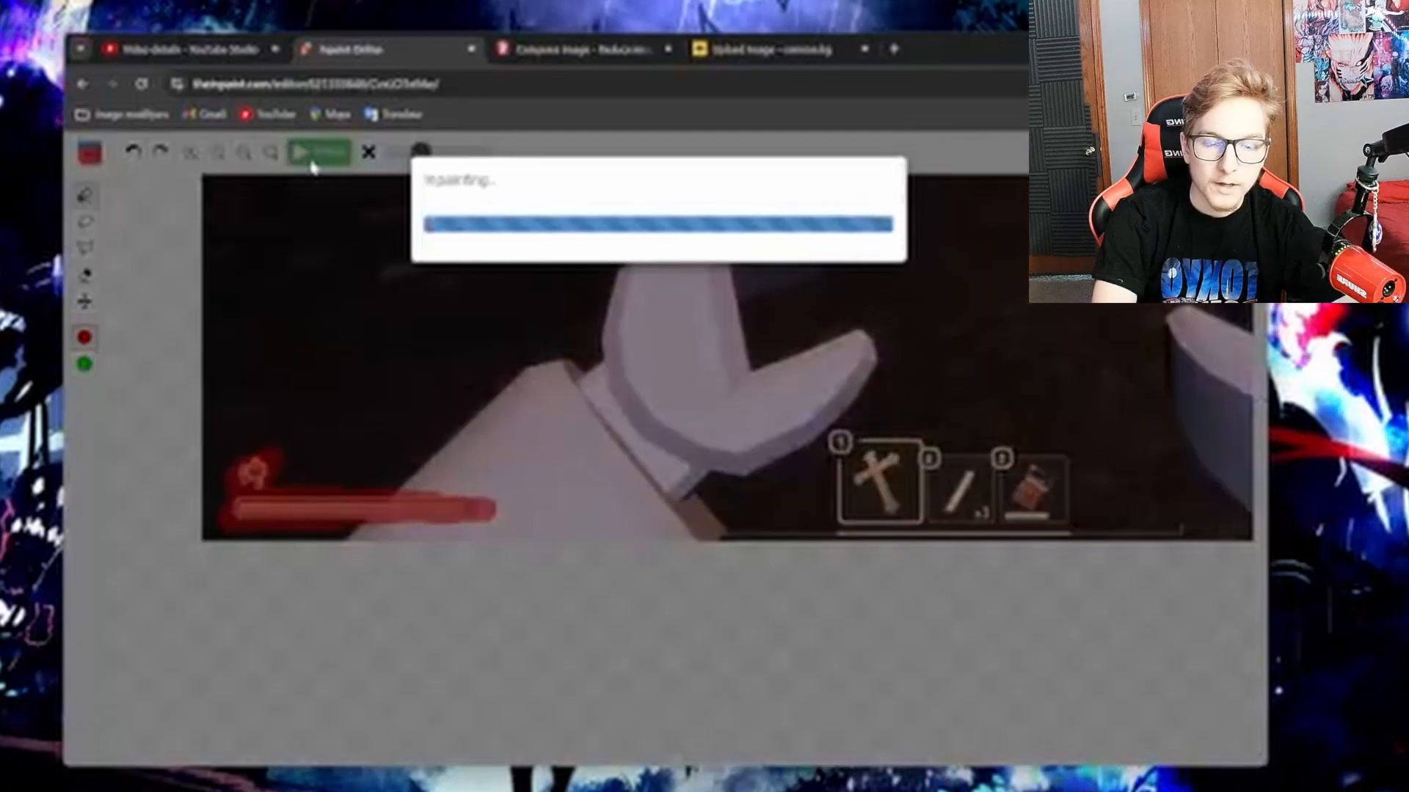
scroll(423, 501, "up", 5)
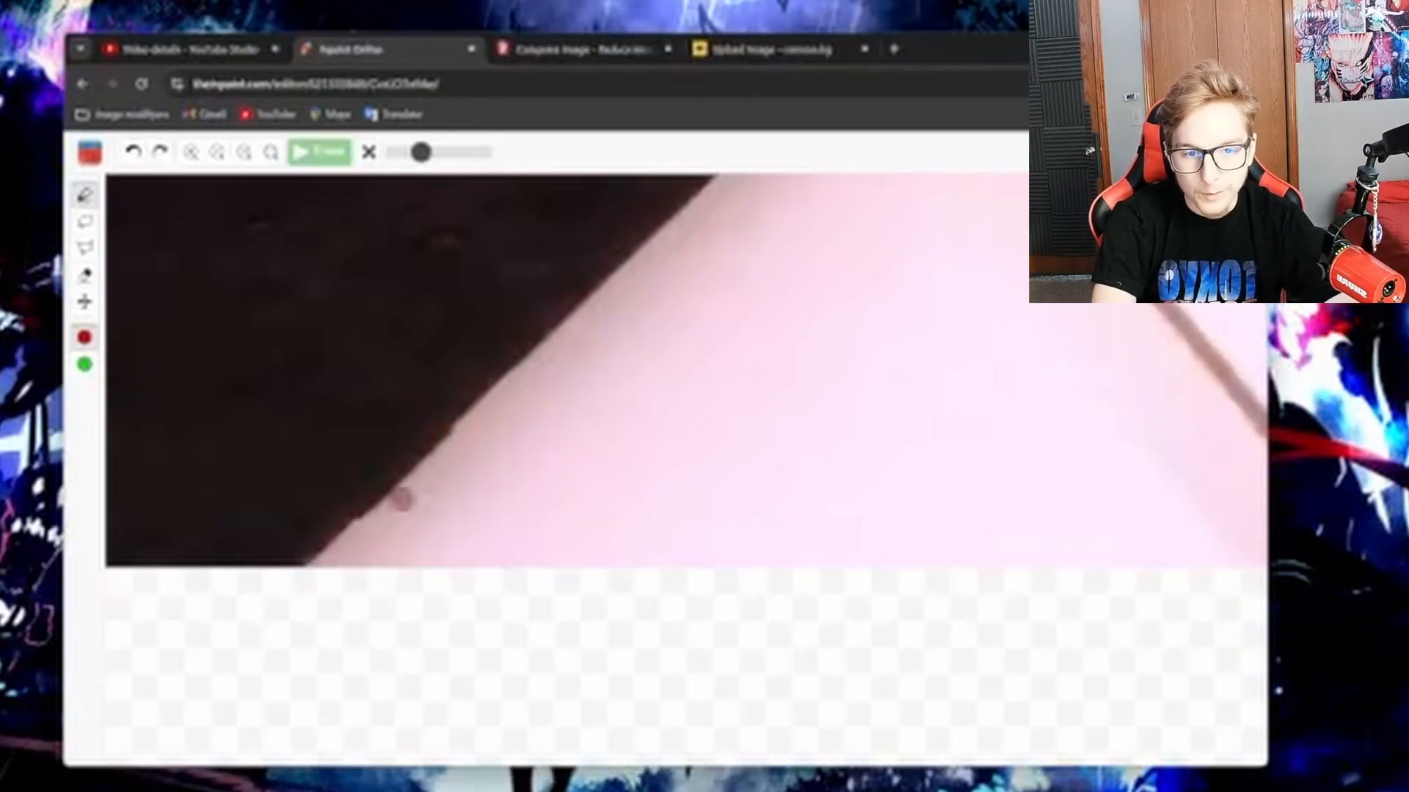
scroll(278, 470, "down", 5)
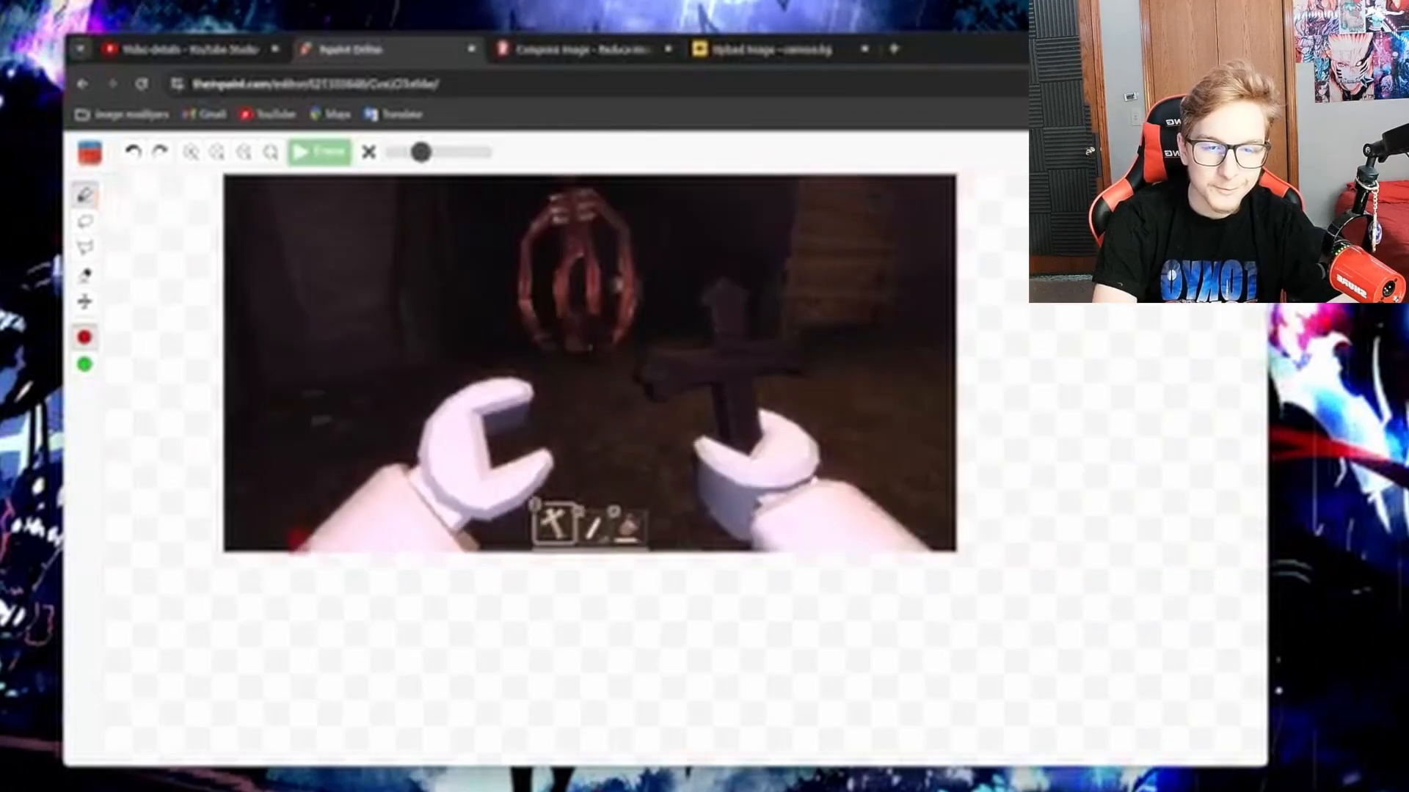
- Mask the three inventory slots and the thin line beneath them at the image's bottom edge, and erase them
scroll(530, 568, "up", 3)
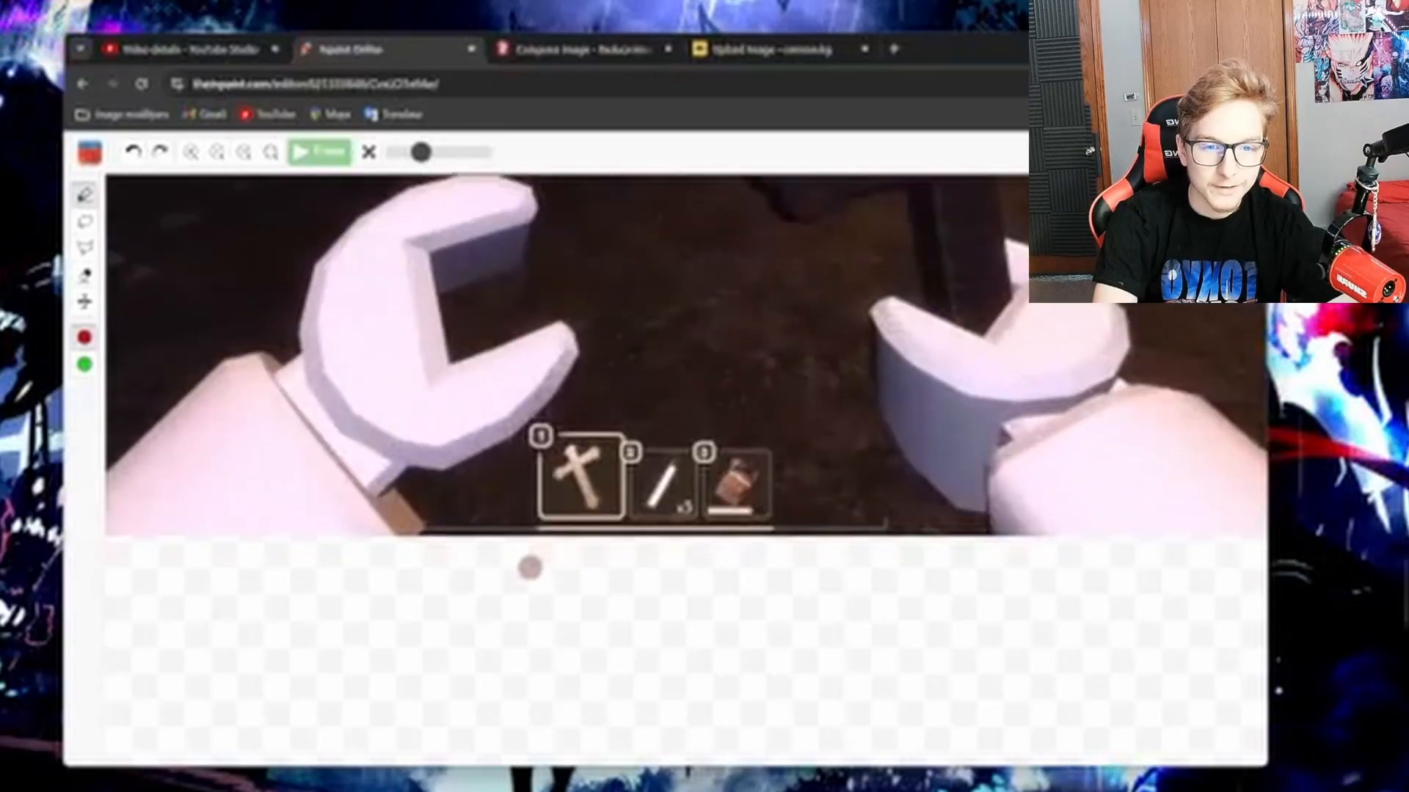
scroll(508, 517, "up", 2)
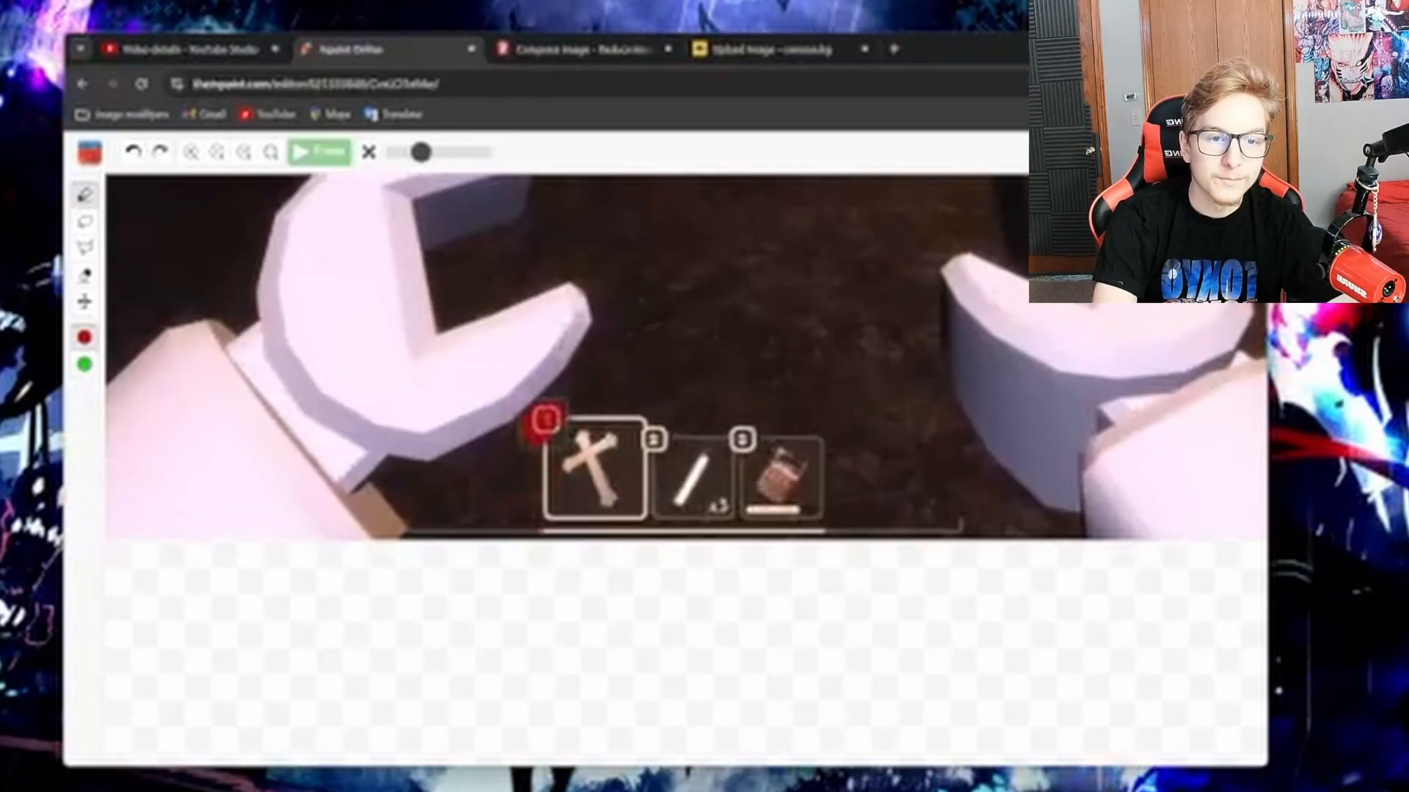
mouse_move(550, 508)
left_mouse_down()
mouse_move(577, 527)
mouse_move(632, 516)
left_mouse_up()
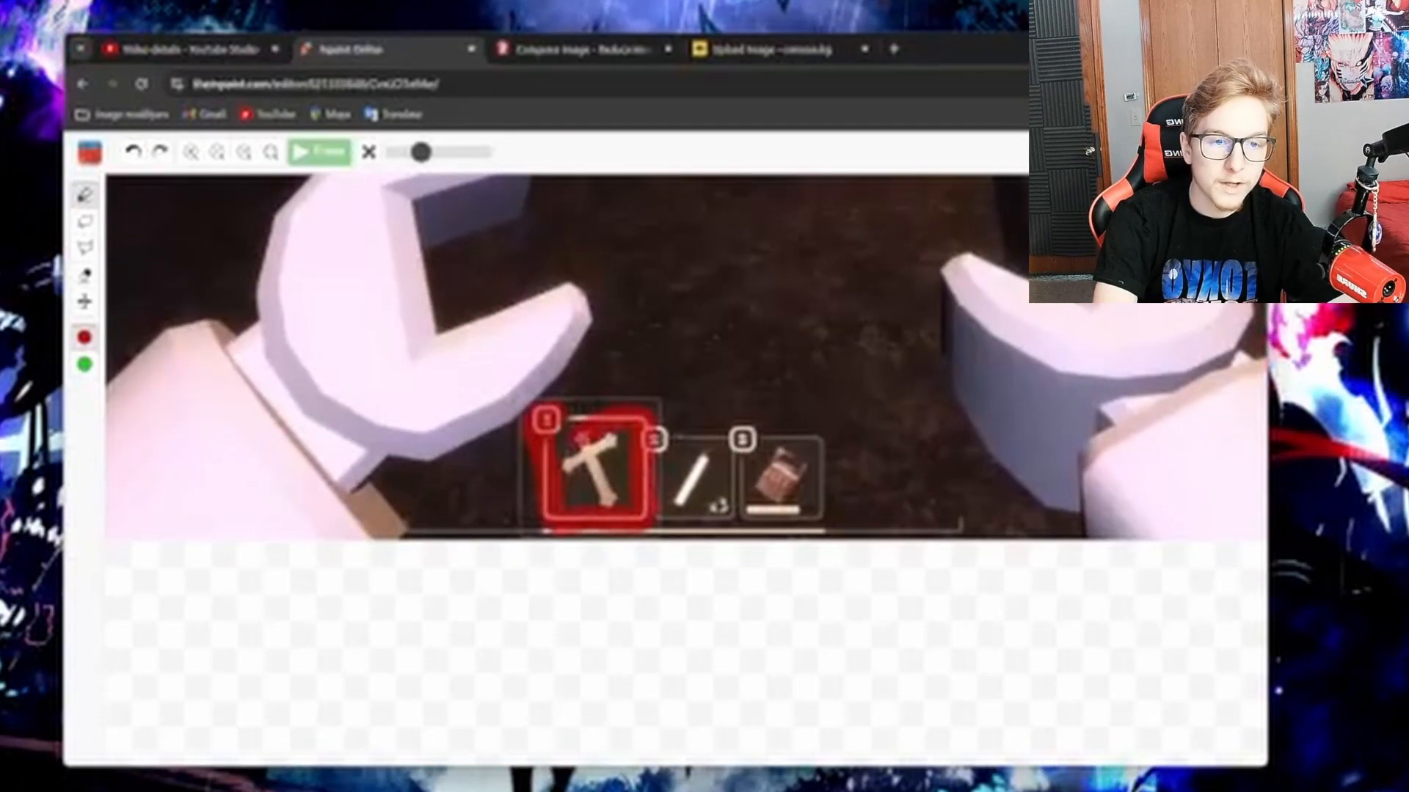
mouse_move(581, 440)
left_mouse_down()
mouse_move(608, 493)
mouse_move(682, 484)
mouse_move(726, 514)
mouse_move(807, 477)
mouse_move(836, 506)
left_mouse_up()
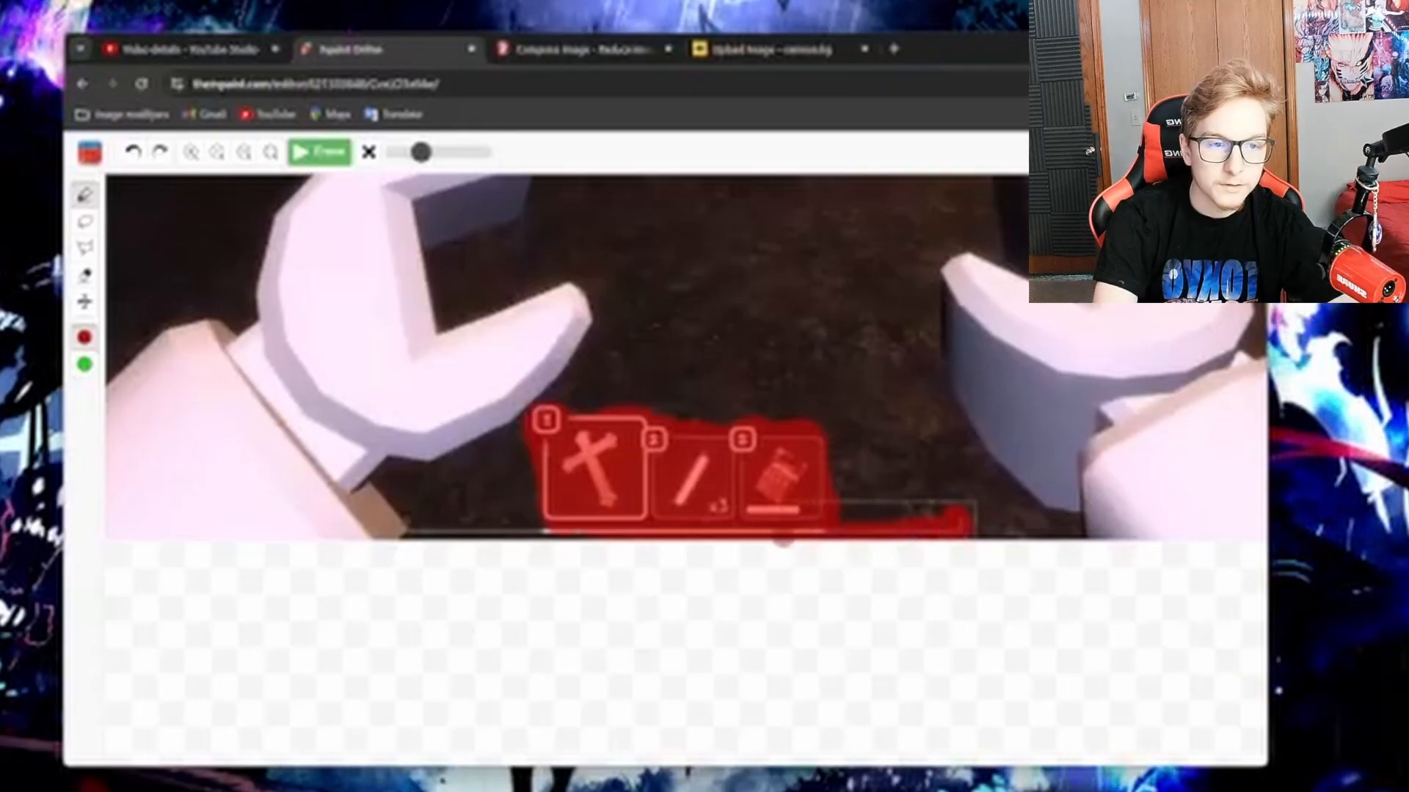
left_click_drag(615, 541, 399, 526)
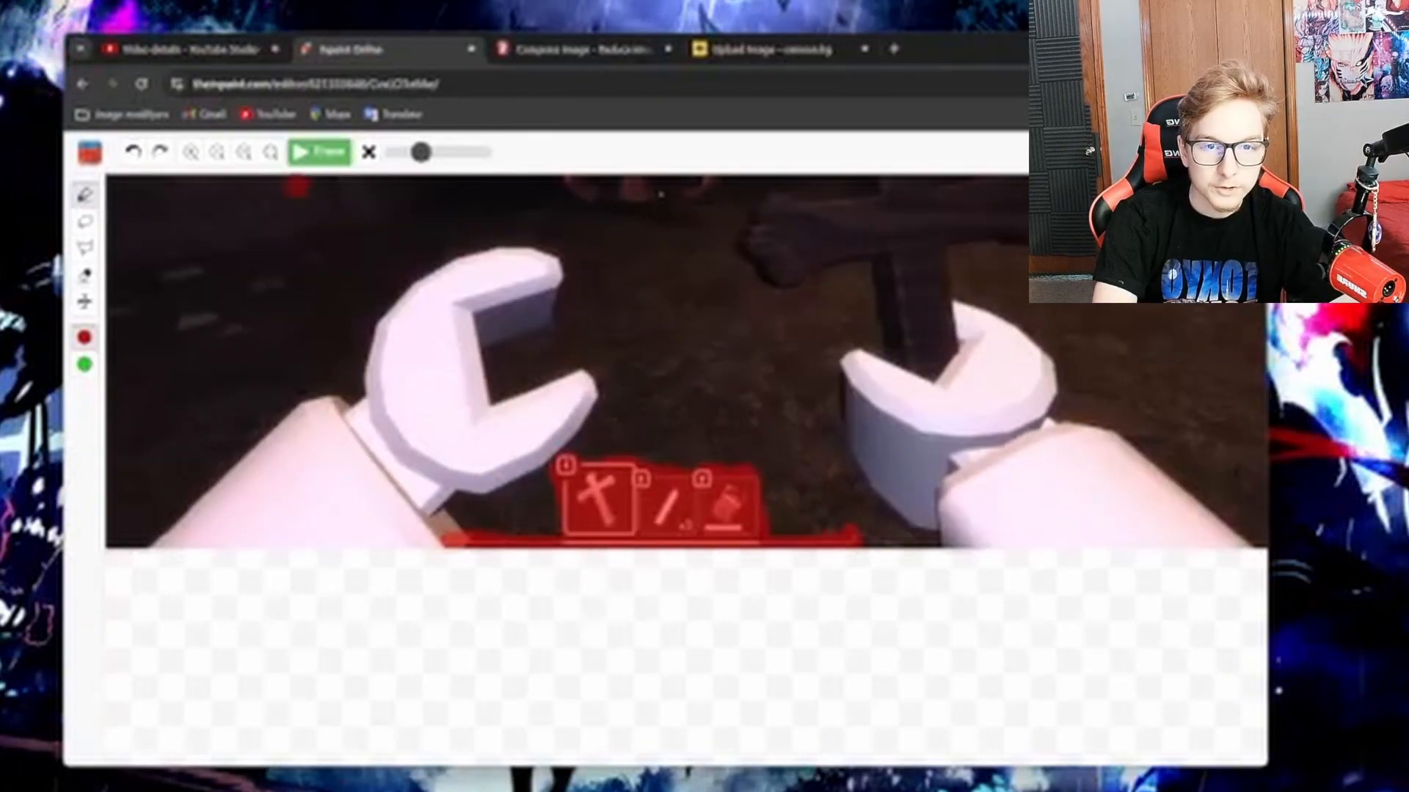
left_click(319, 152)
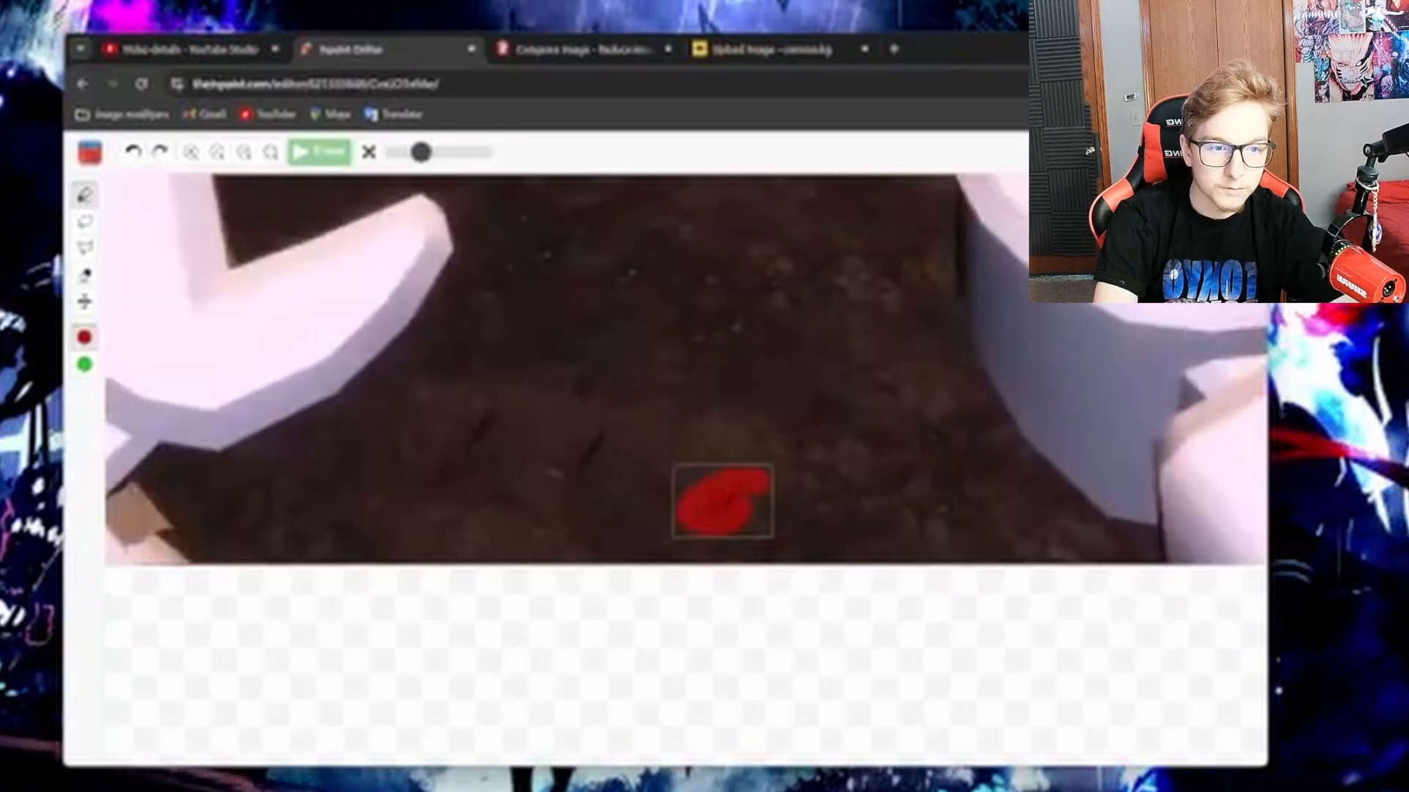
- Mask the leftover smudges and the outline around the former inventory area, and erase them
left_click(602, 440)
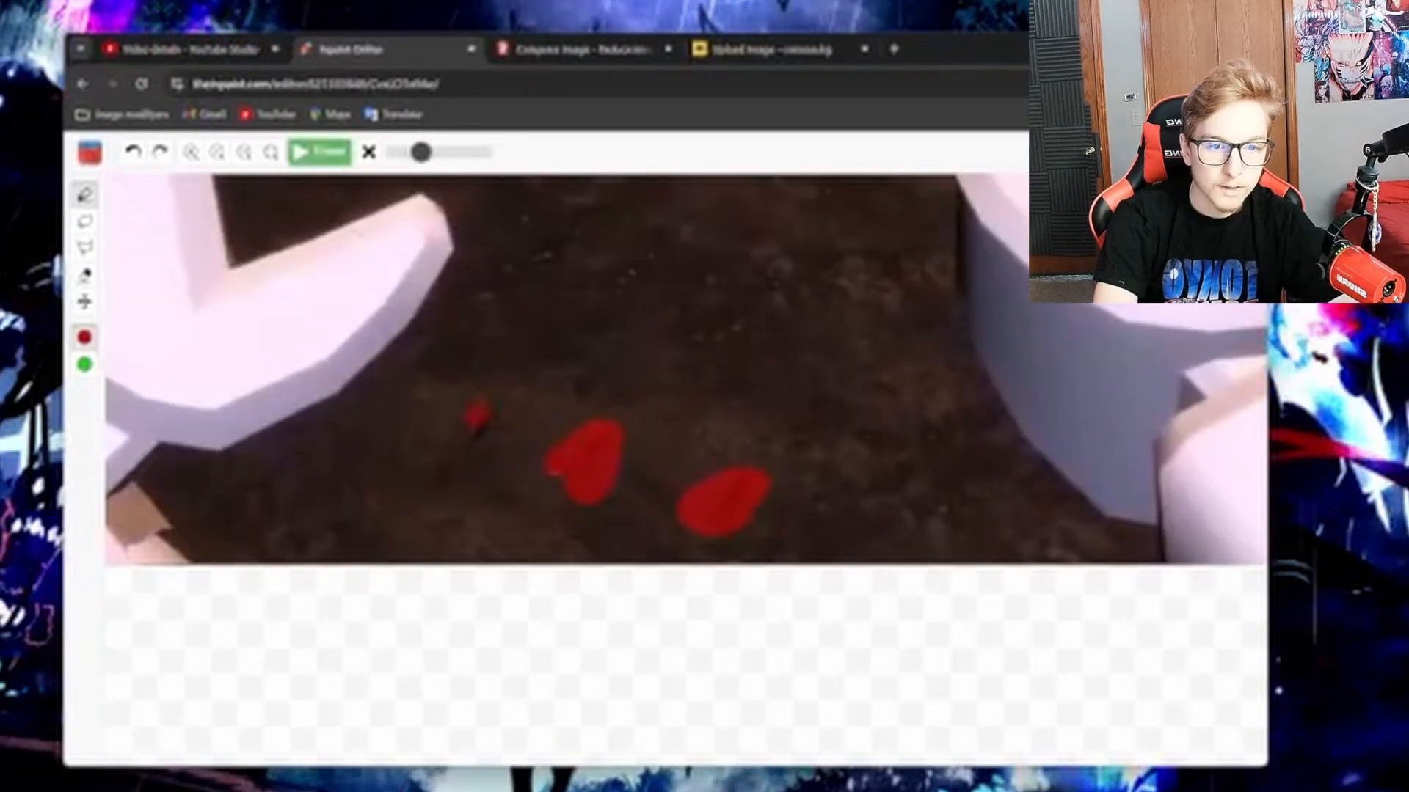
left_click_drag(477, 417, 484, 432)
mouse_move(715, 397)
left_mouse_down()
mouse_move(539, 404)
mouse_move(402, 374)
left_mouse_up()
mouse_move(767, 396)
left_mouse_down()
mouse_move(796, 415)
mouse_move(807, 562)
left_mouse_up()
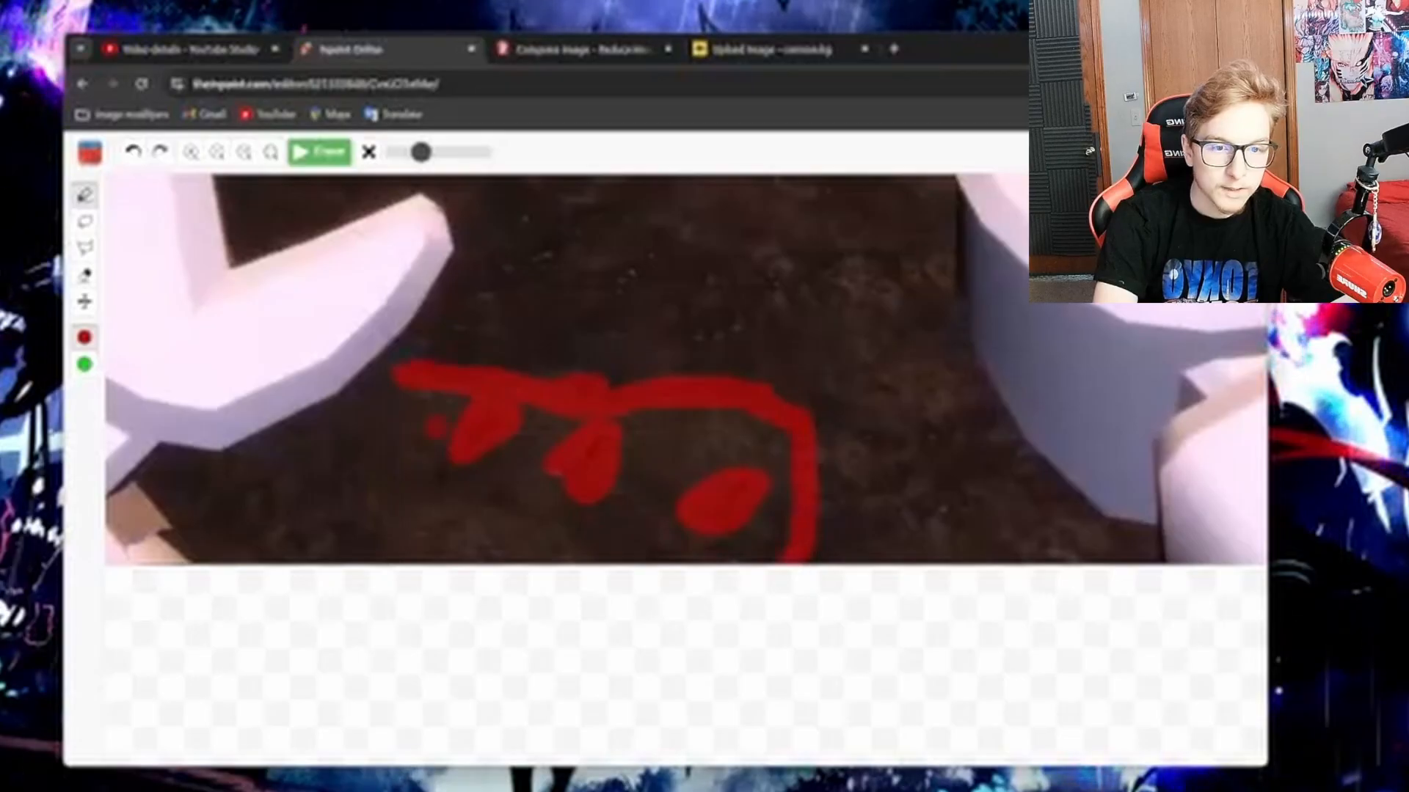
mouse_move(398, 370)
left_mouse_down()
mouse_move(337, 524)
mouse_move(351, 562)
left_mouse_up()
left_click(317, 153)
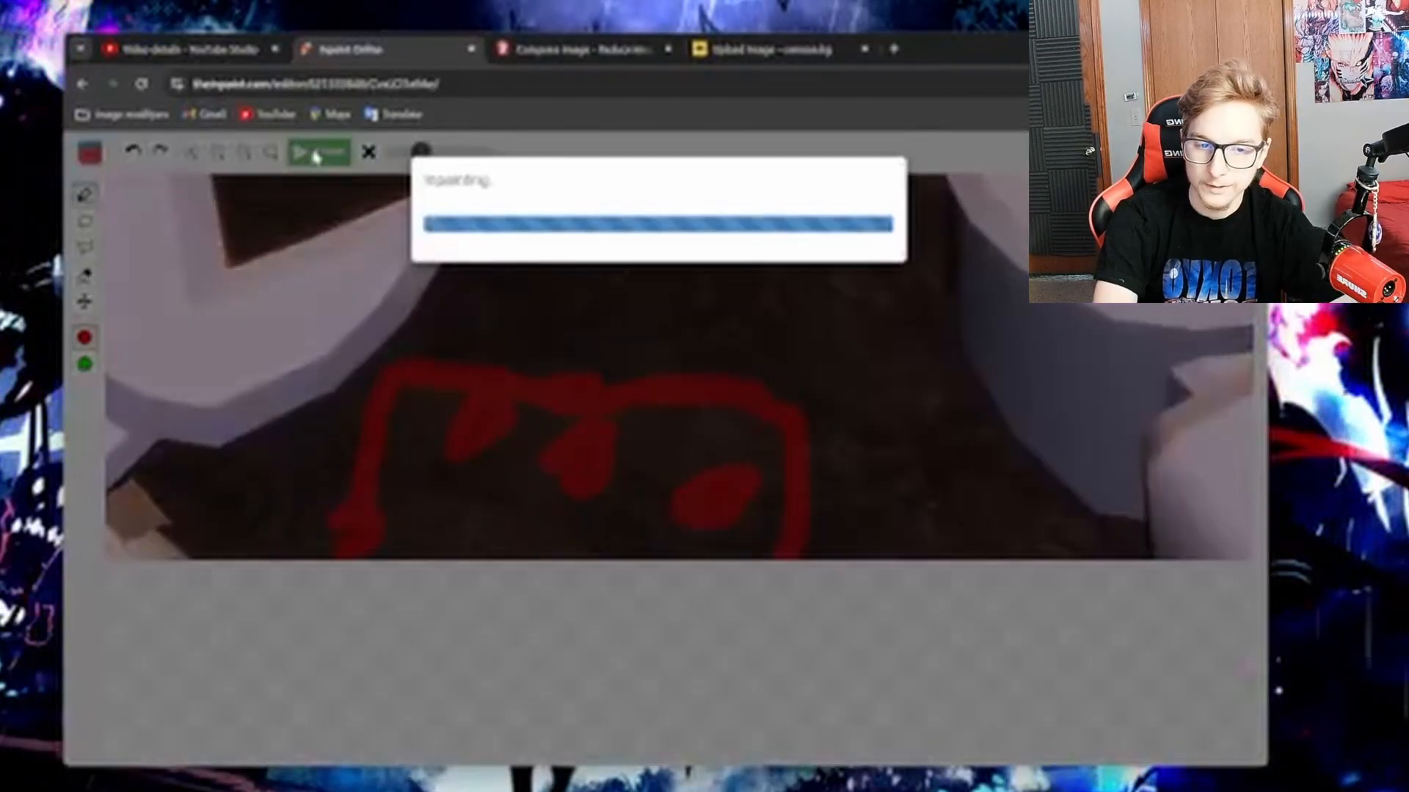
- Mask the leftover artifact beside the left wrist at the image's bottom edge and erase it
scroll(613, 664, "down", 3)
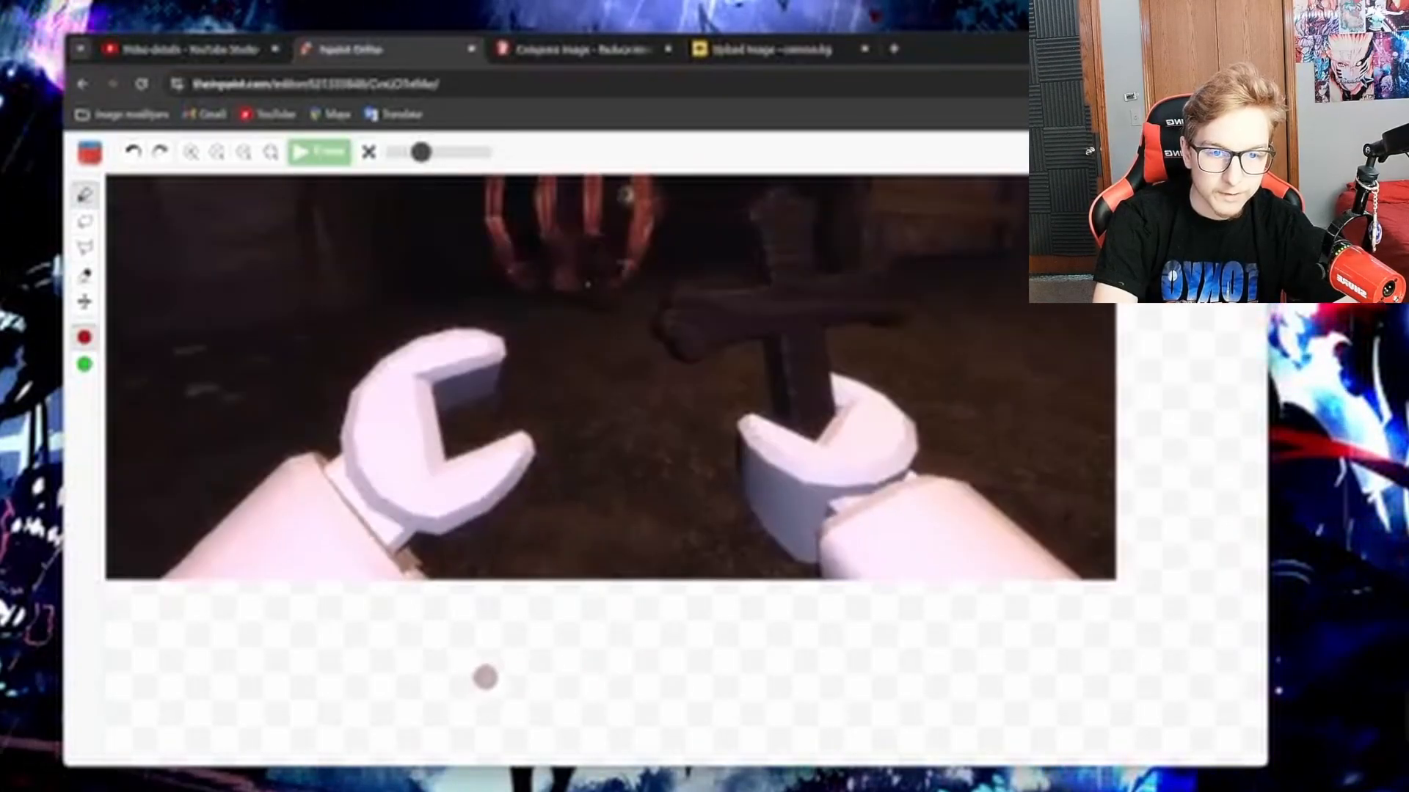
scroll(371, 641, "up", 3)
left_click_drag(457, 460, 486, 489)
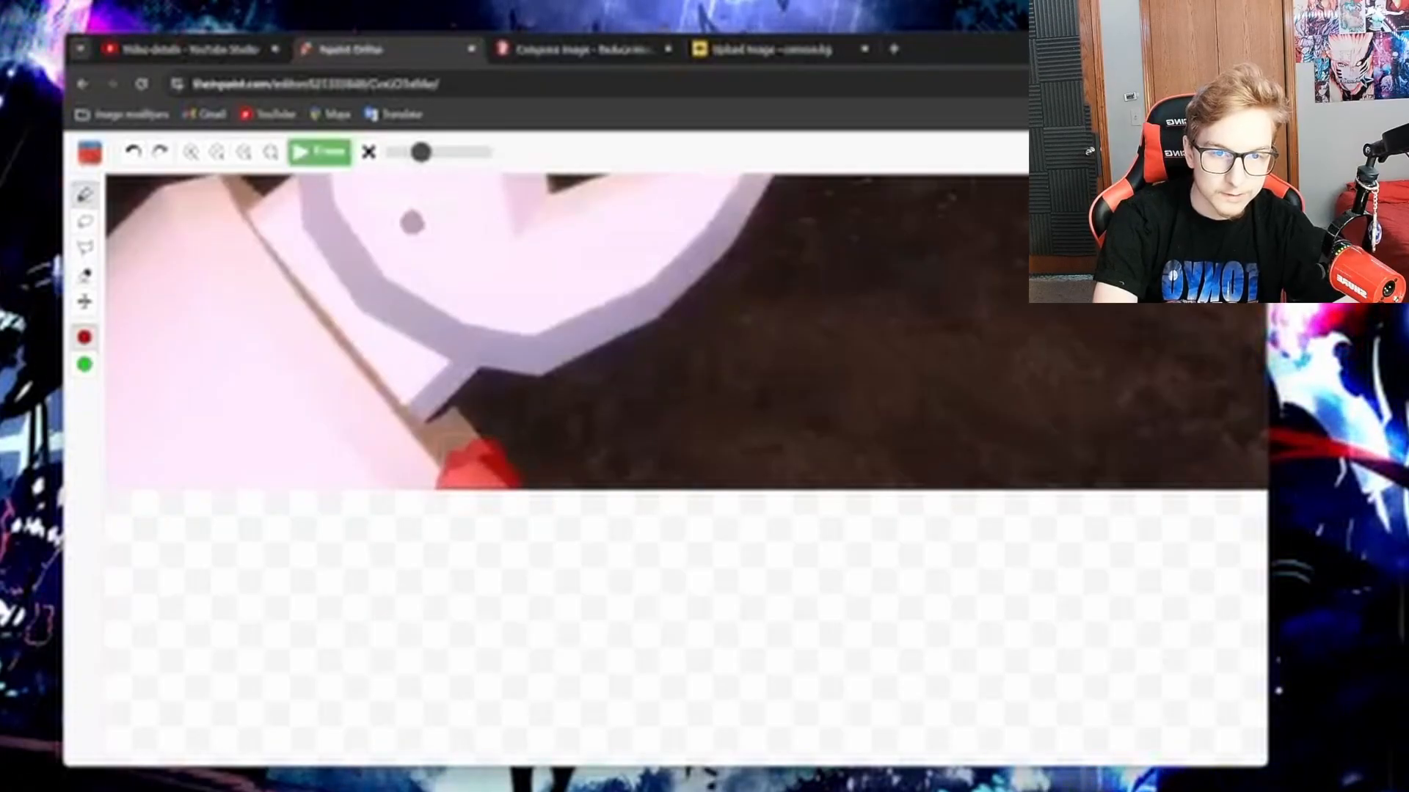
left_click(319, 152)
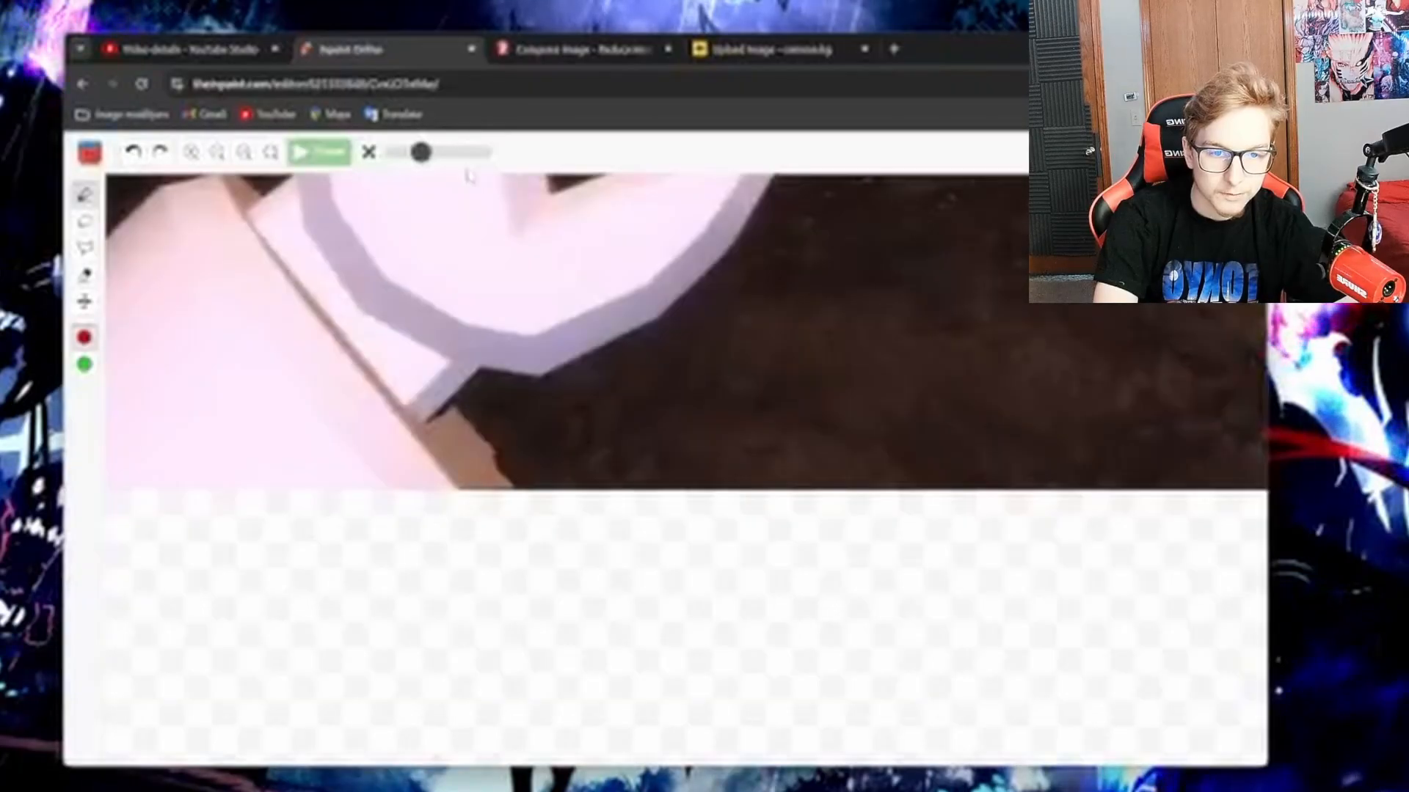
- Mask the small speck near the skeletal figure's feet and erase it
scroll(575, 514, "down", 5)
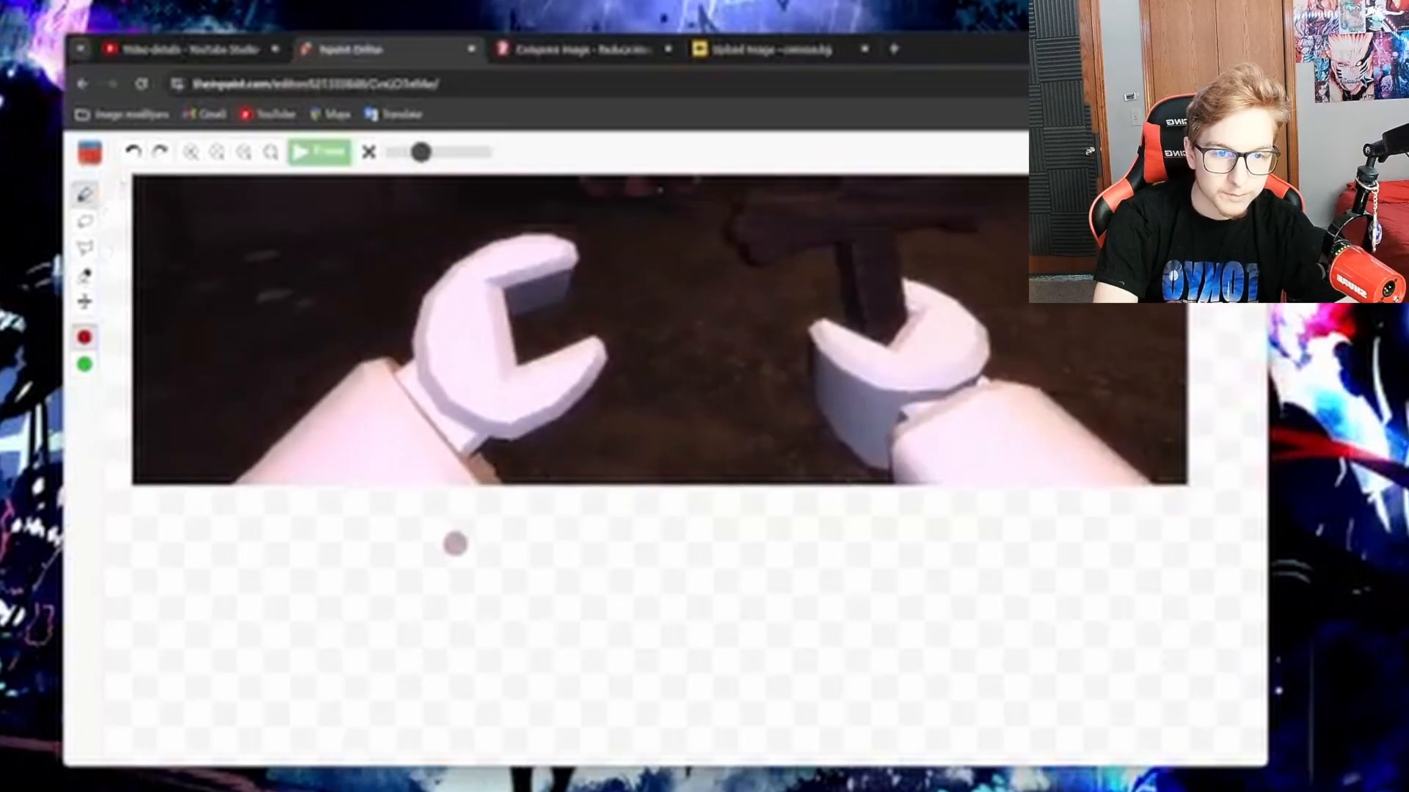
scroll(462, 565, "down", 3)
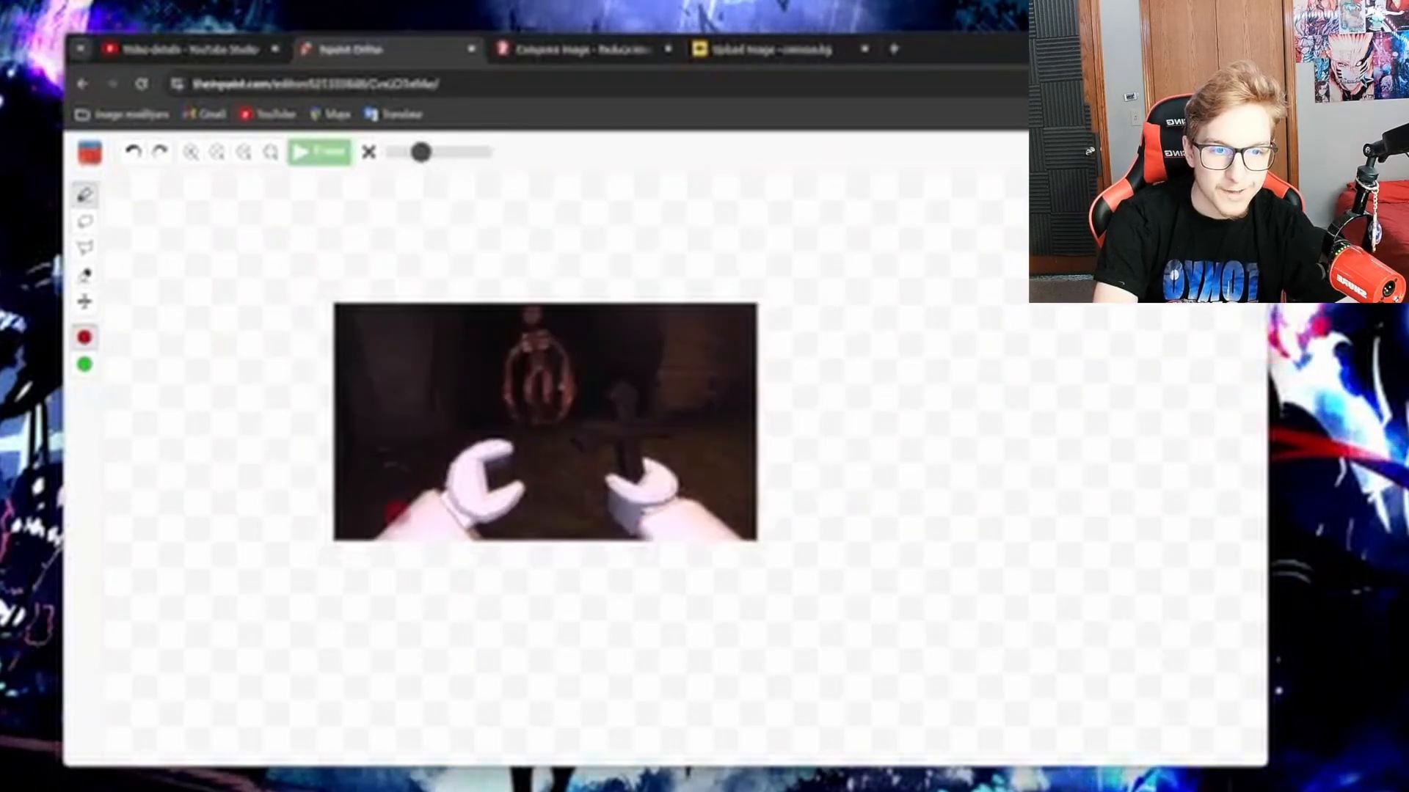
scroll(427, 428, "up", 3)
scroll(484, 463, "up", 2)
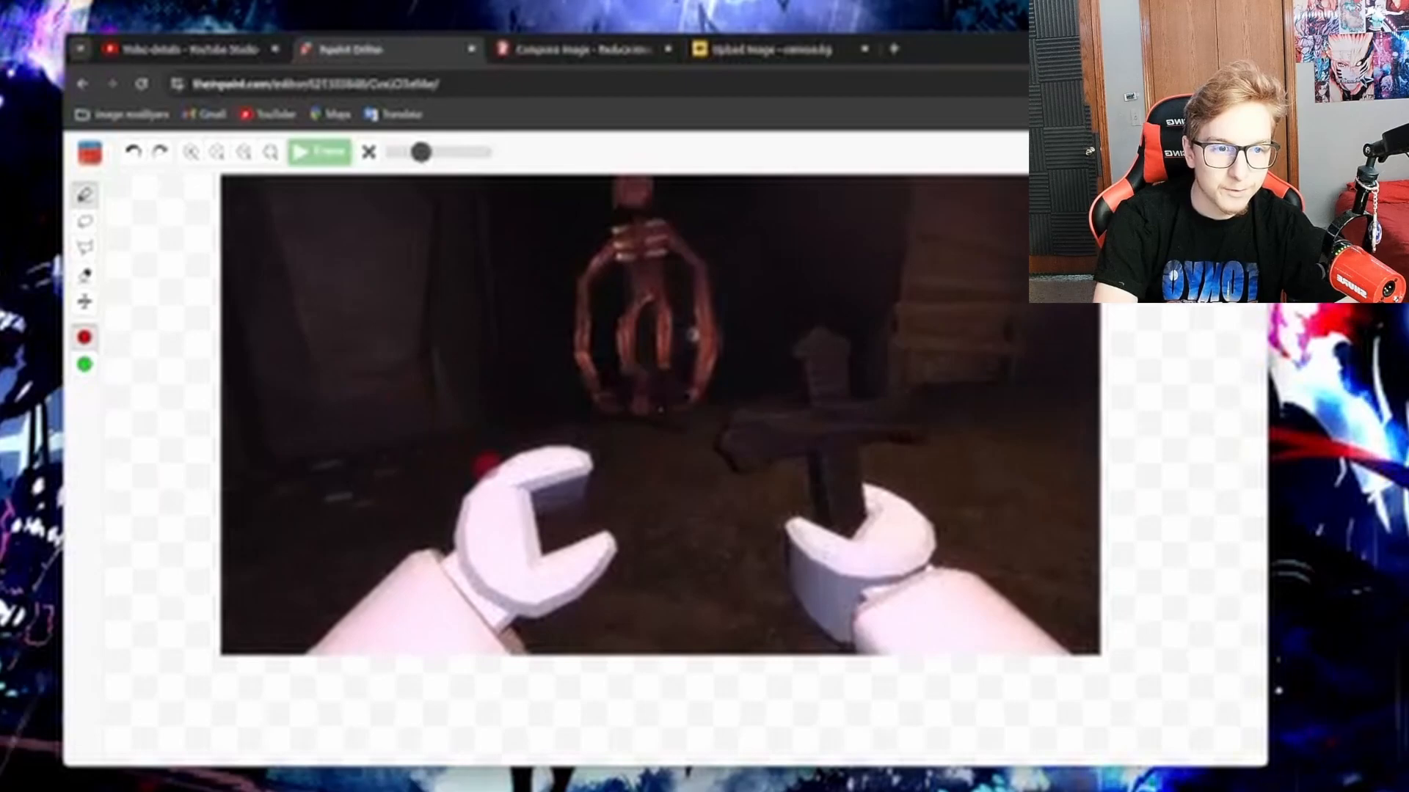
scroll(836, 462, "up", 4)
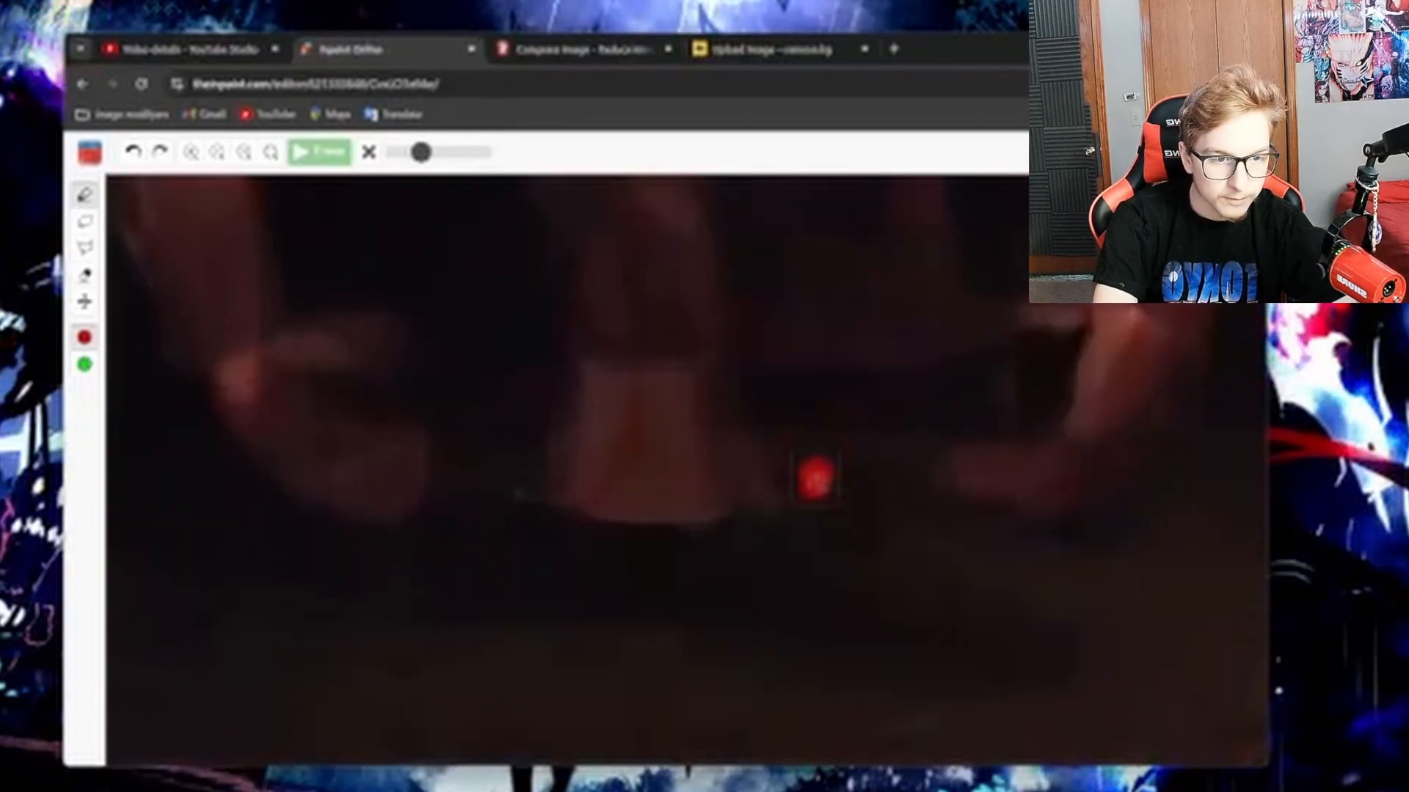
left_click(322, 153)
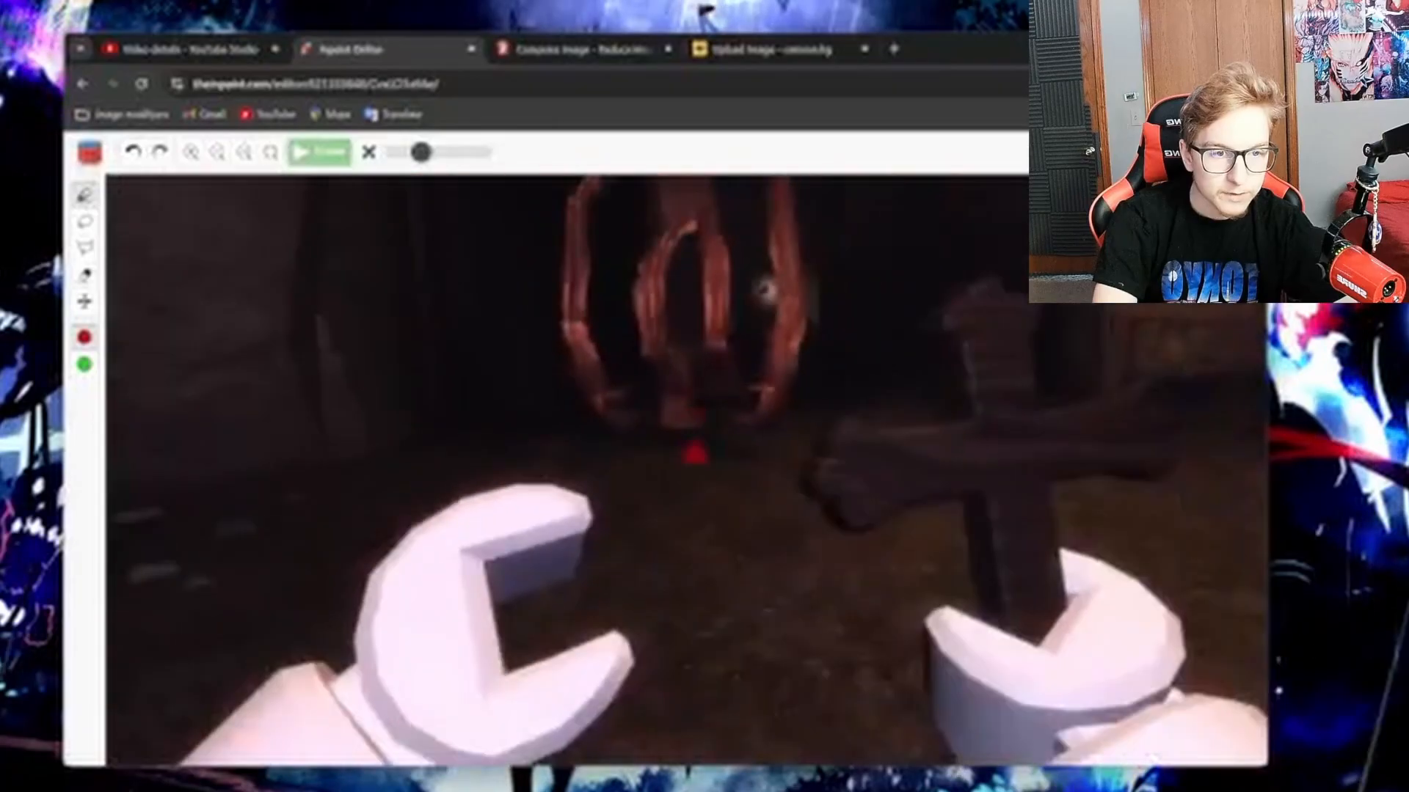
- Capture a screen snip of the whole cleaned game image
scroll(687, 501, "down", 3)
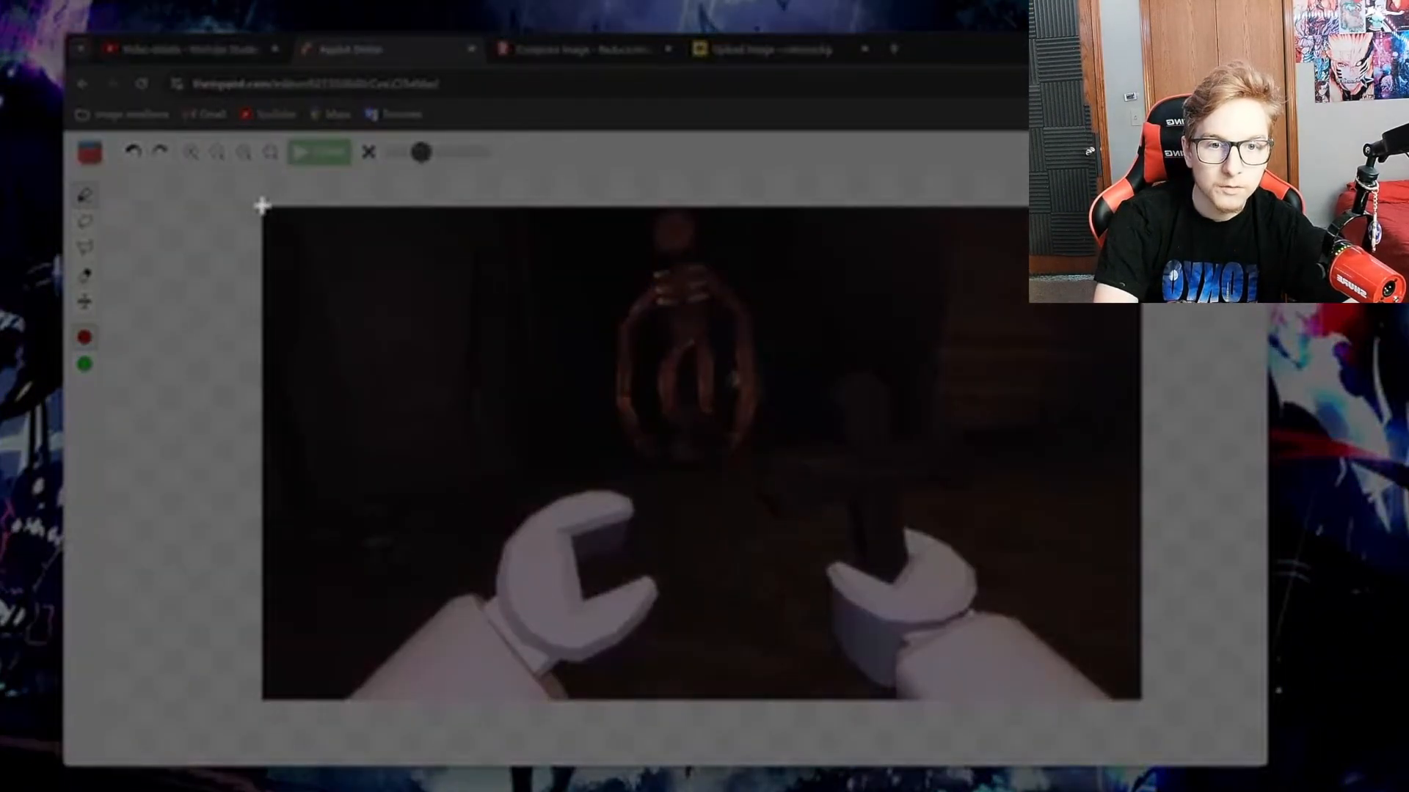
left_click_drag(309, 253, 1143, 706)
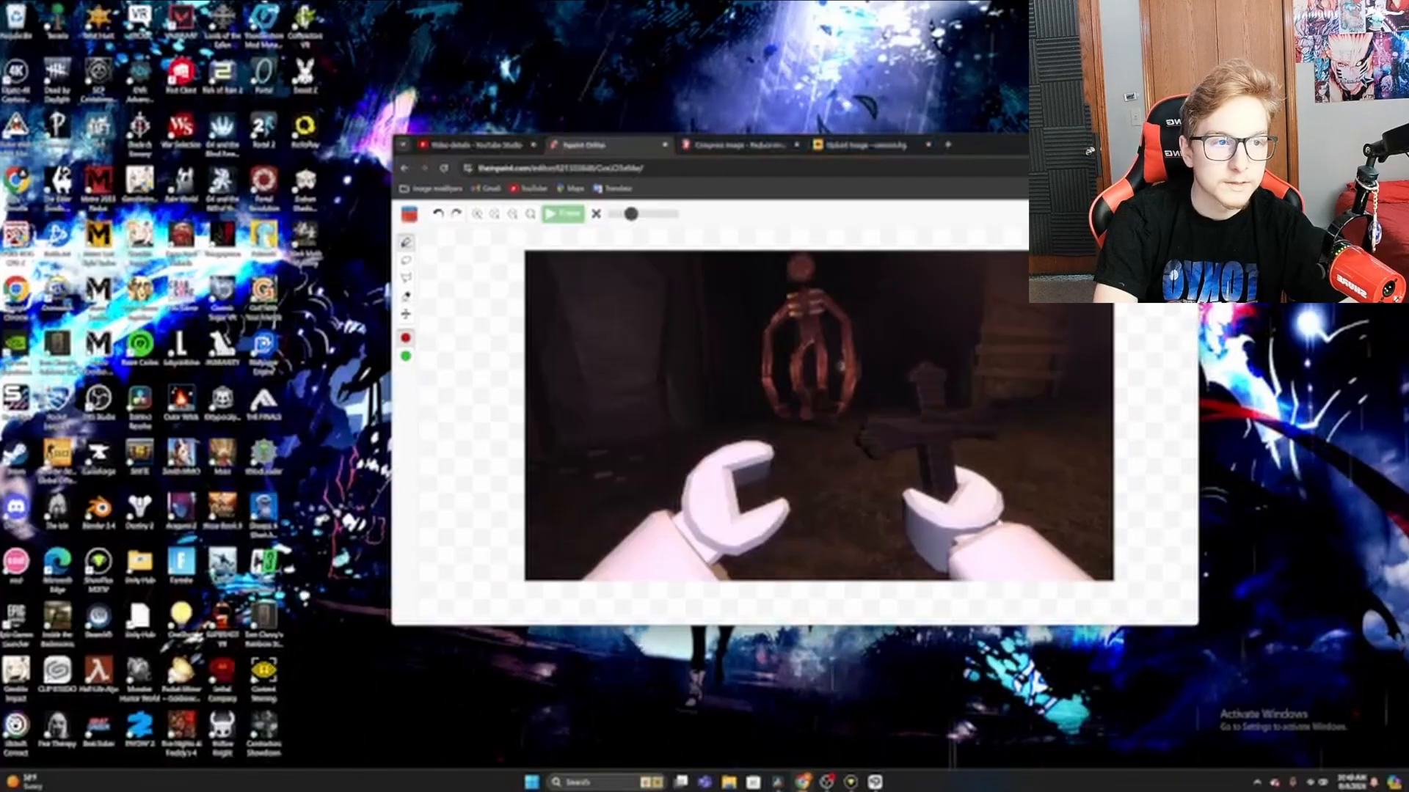
- Minimize the browser, switch to Clip Studio Paint and reposition its window on the desktop
left_click(1114, 145)
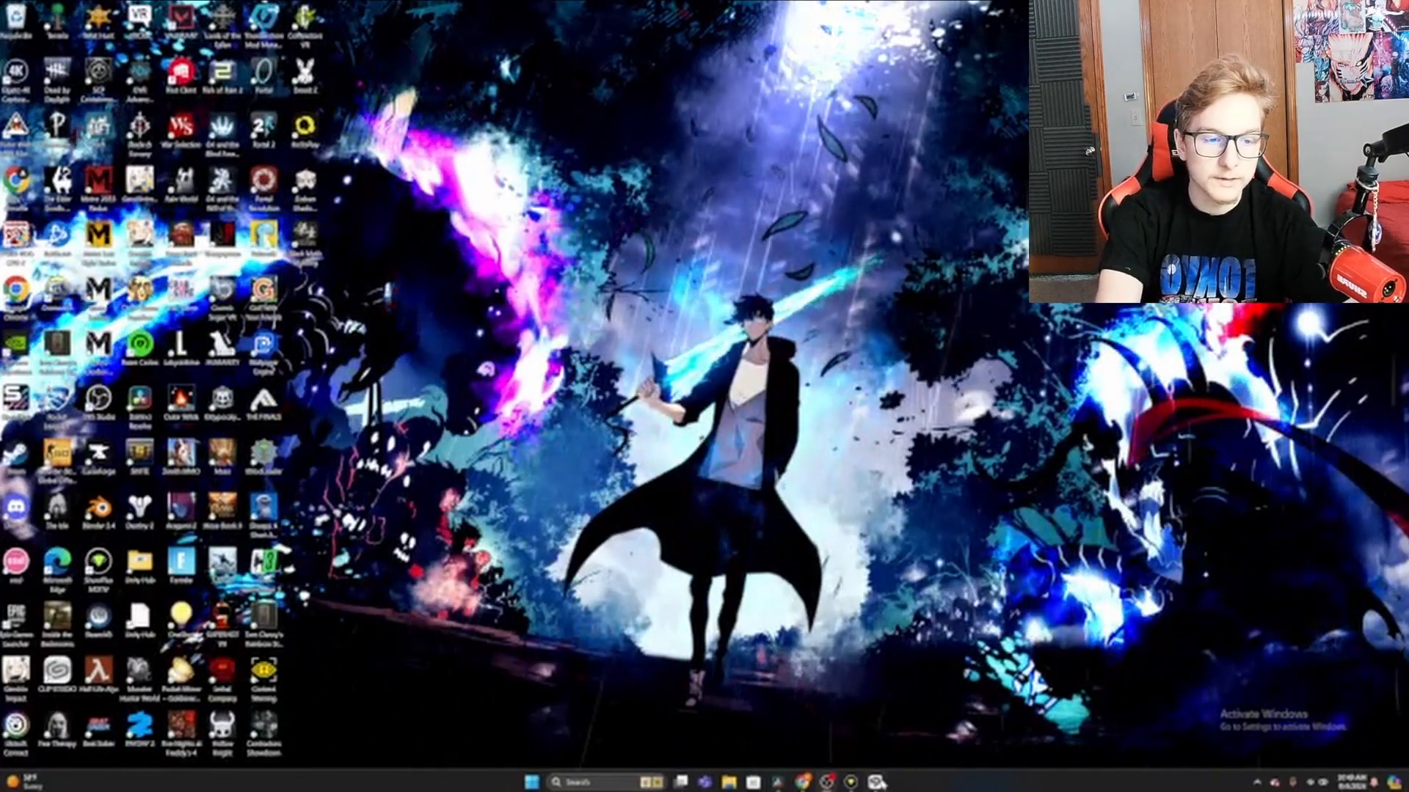
mouse_move(875, 782)
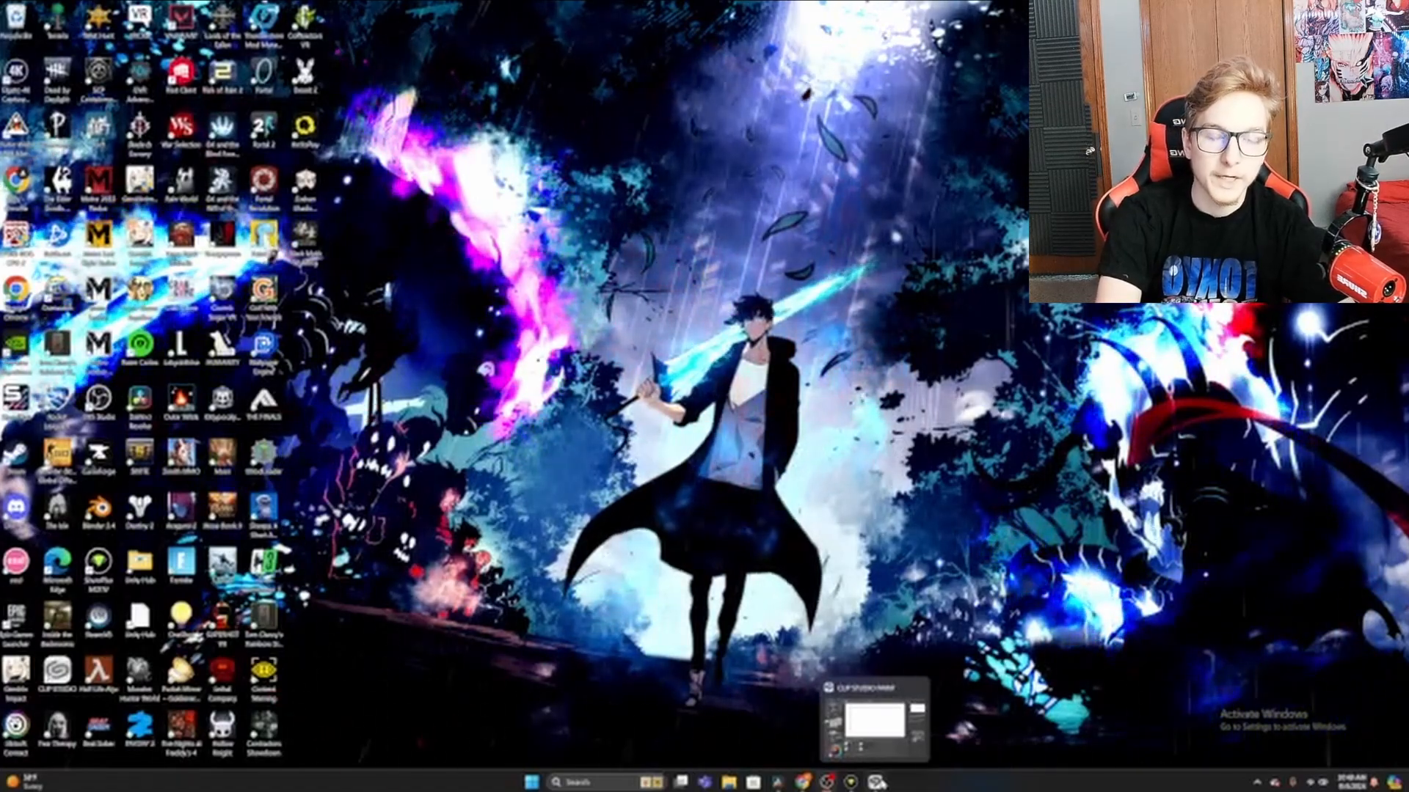
left_click(875, 782)
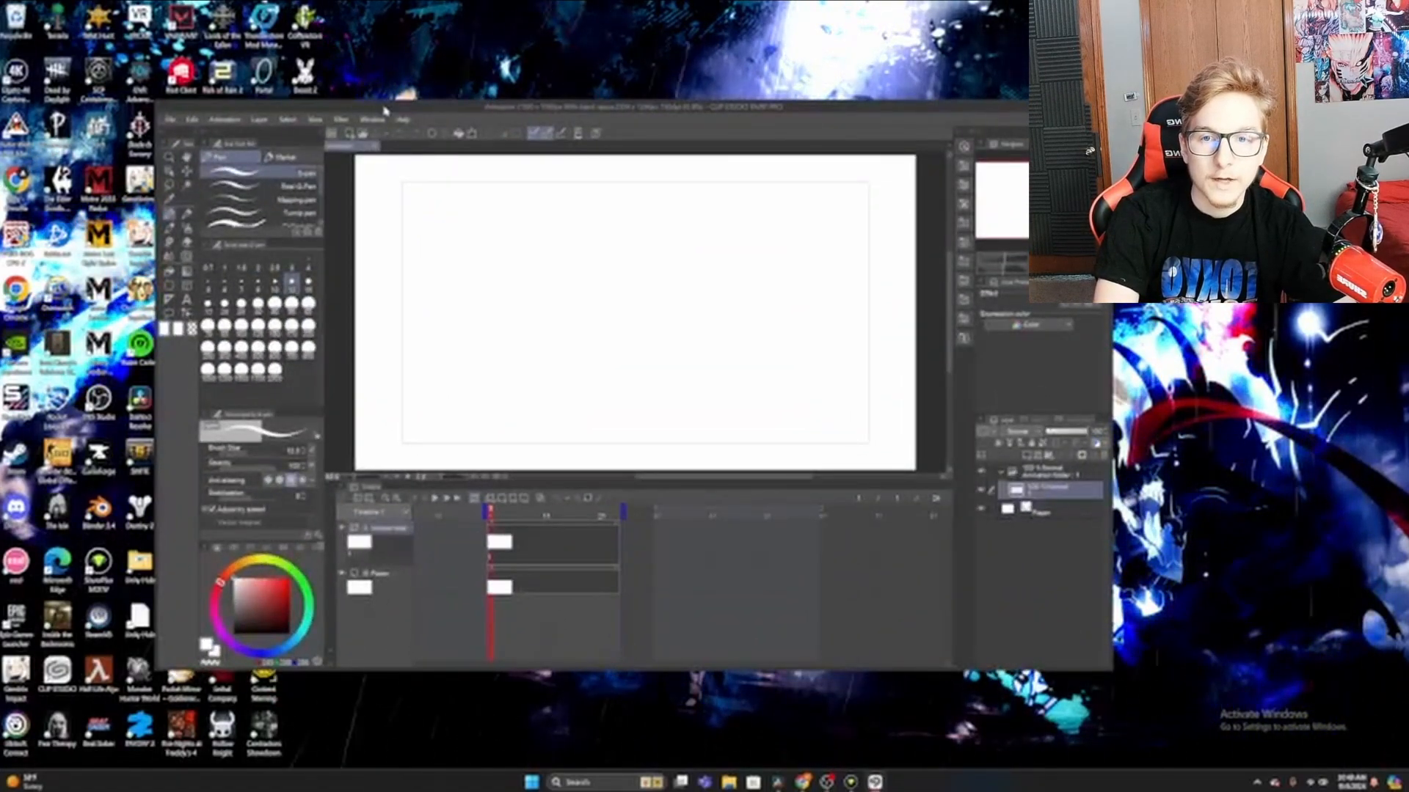
left_click_drag(385, 110, 445, 94)
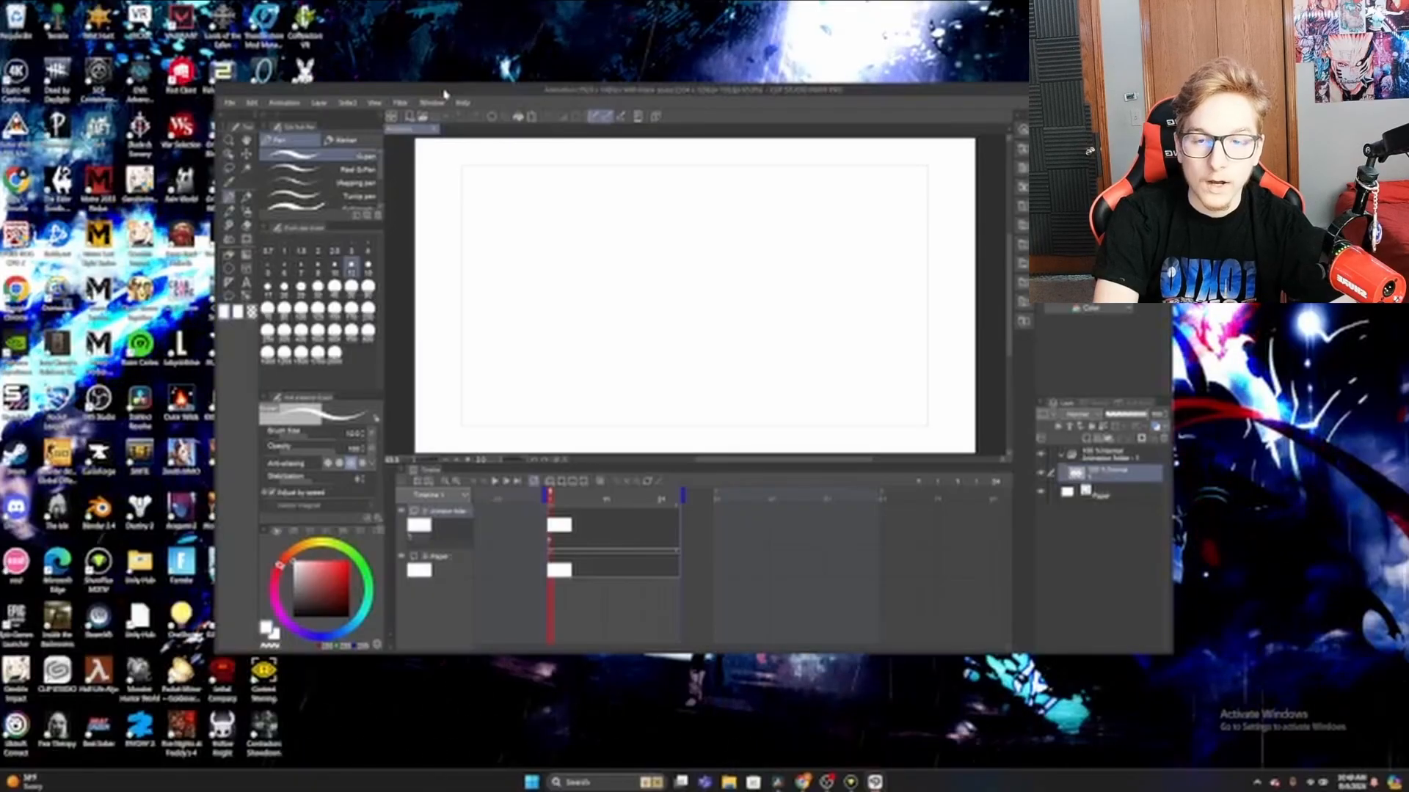
- Import the most recent game screenshot from the Screenshots folder under Pictures into the canvas as an image layer
left_click(229, 102)
mouse_move(274, 286)
left_click(429, 291)
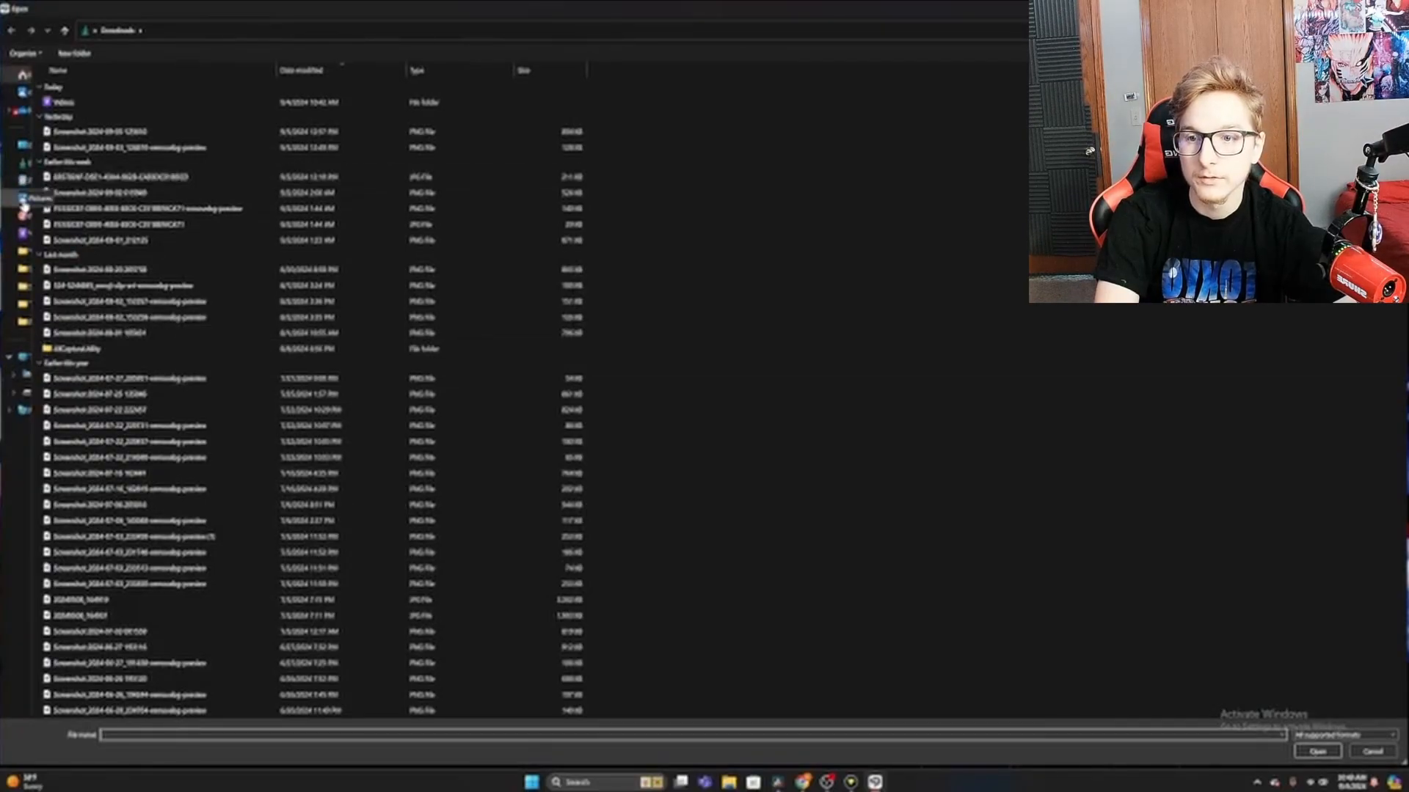
left_click(22, 285)
double_click(151, 124)
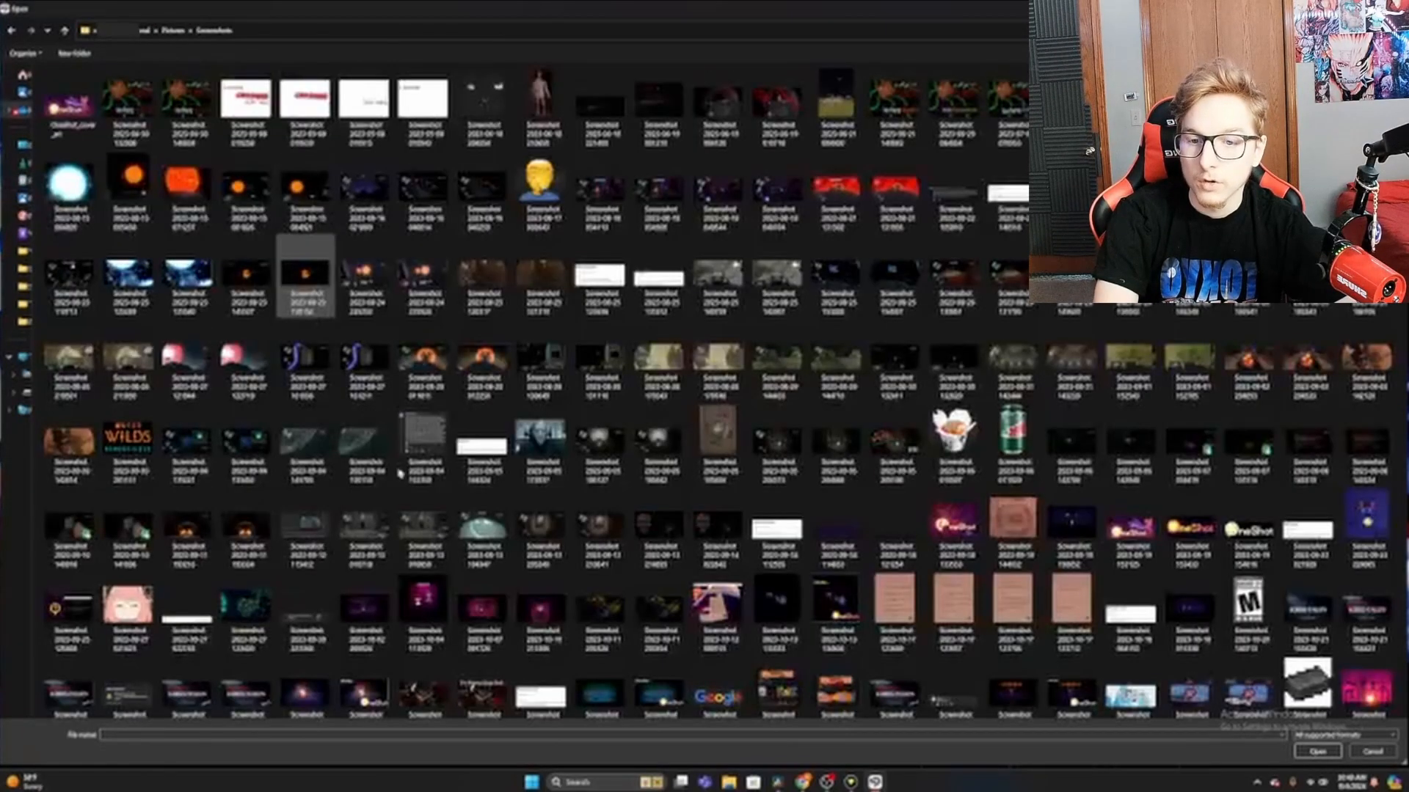
scroll(400, 469, "down", 16)
scroll(617, 630, "down", 15)
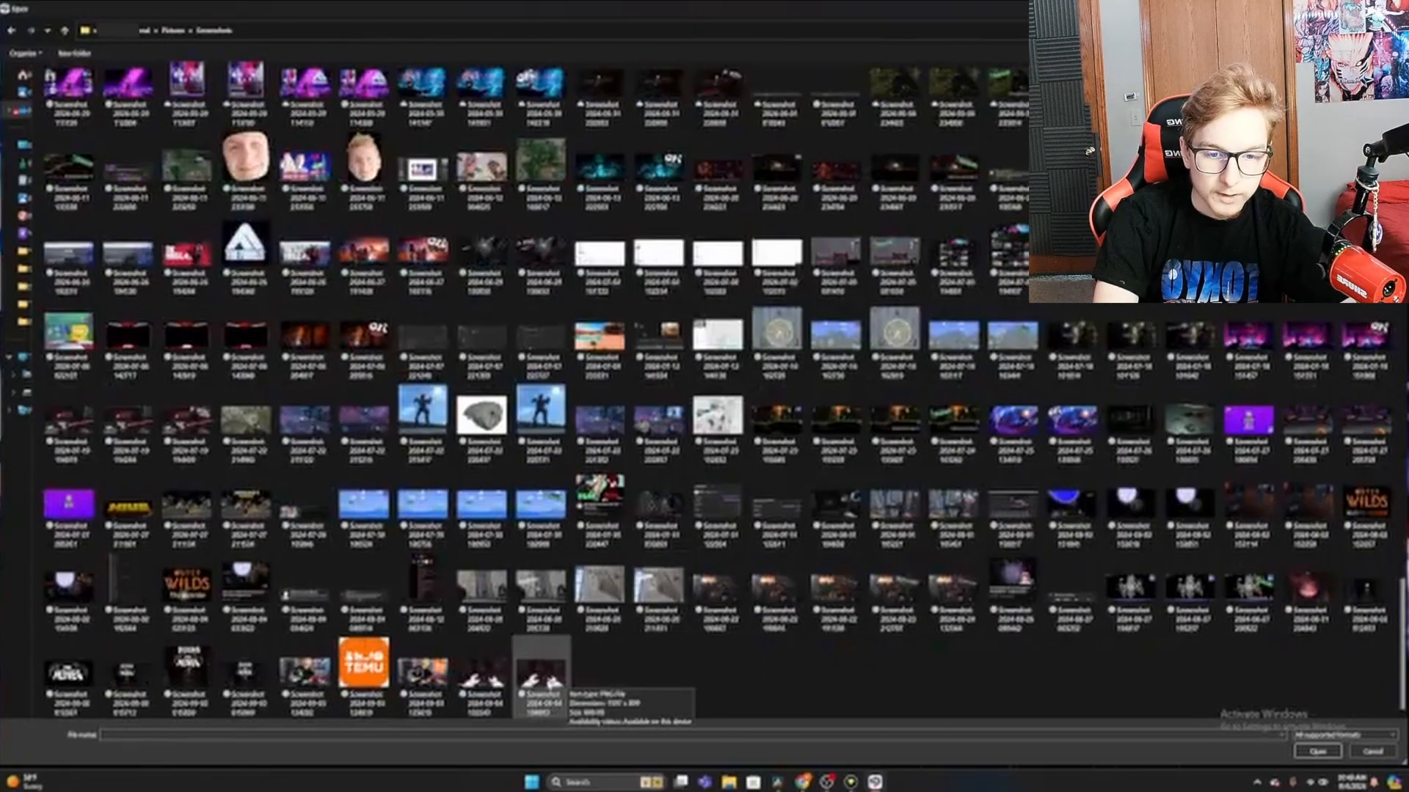
double_click(565, 673)
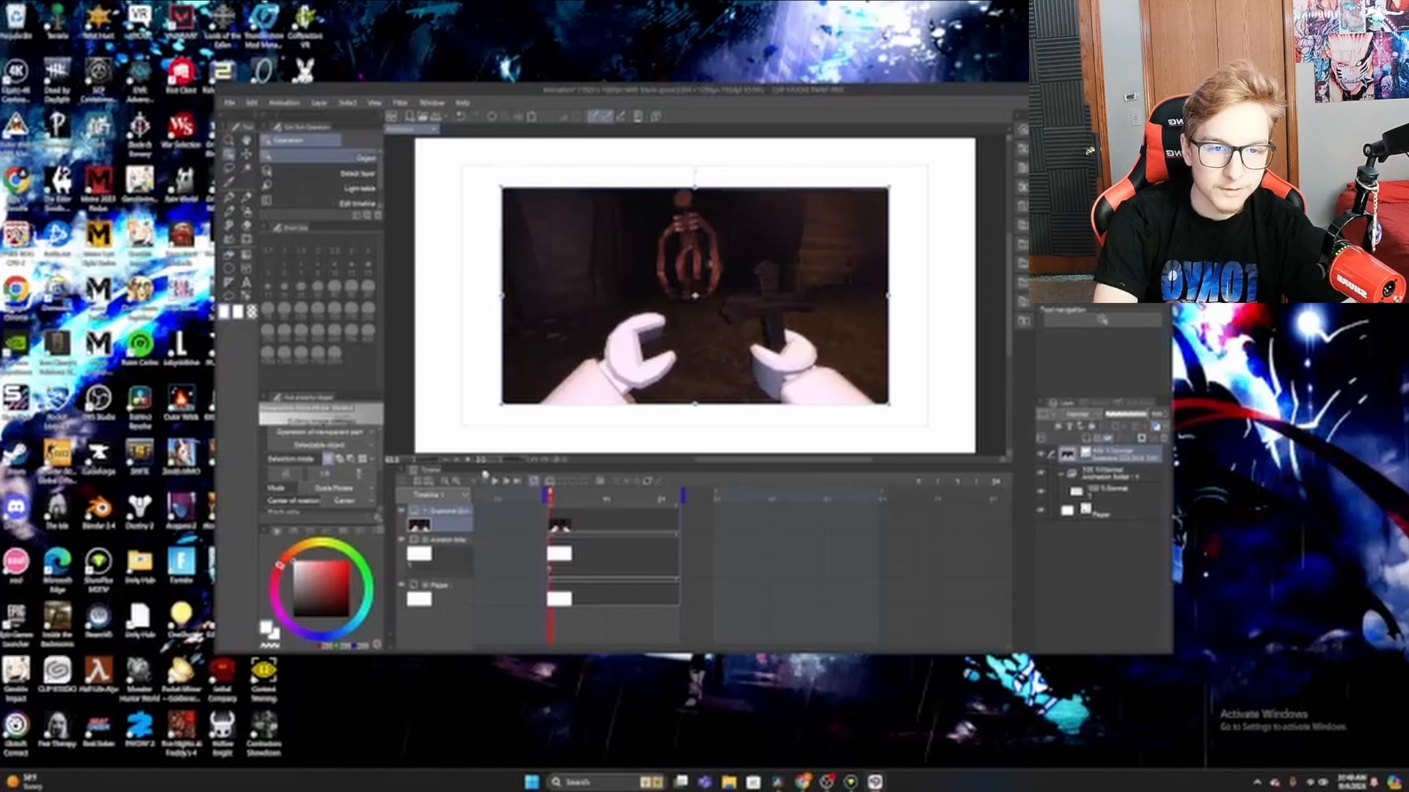
- Enlarge the imported game image from opposite corners to fill the inner canvas frame
left_click_drag(888, 188, 929, 164)
left_click_drag(502, 403, 463, 426)
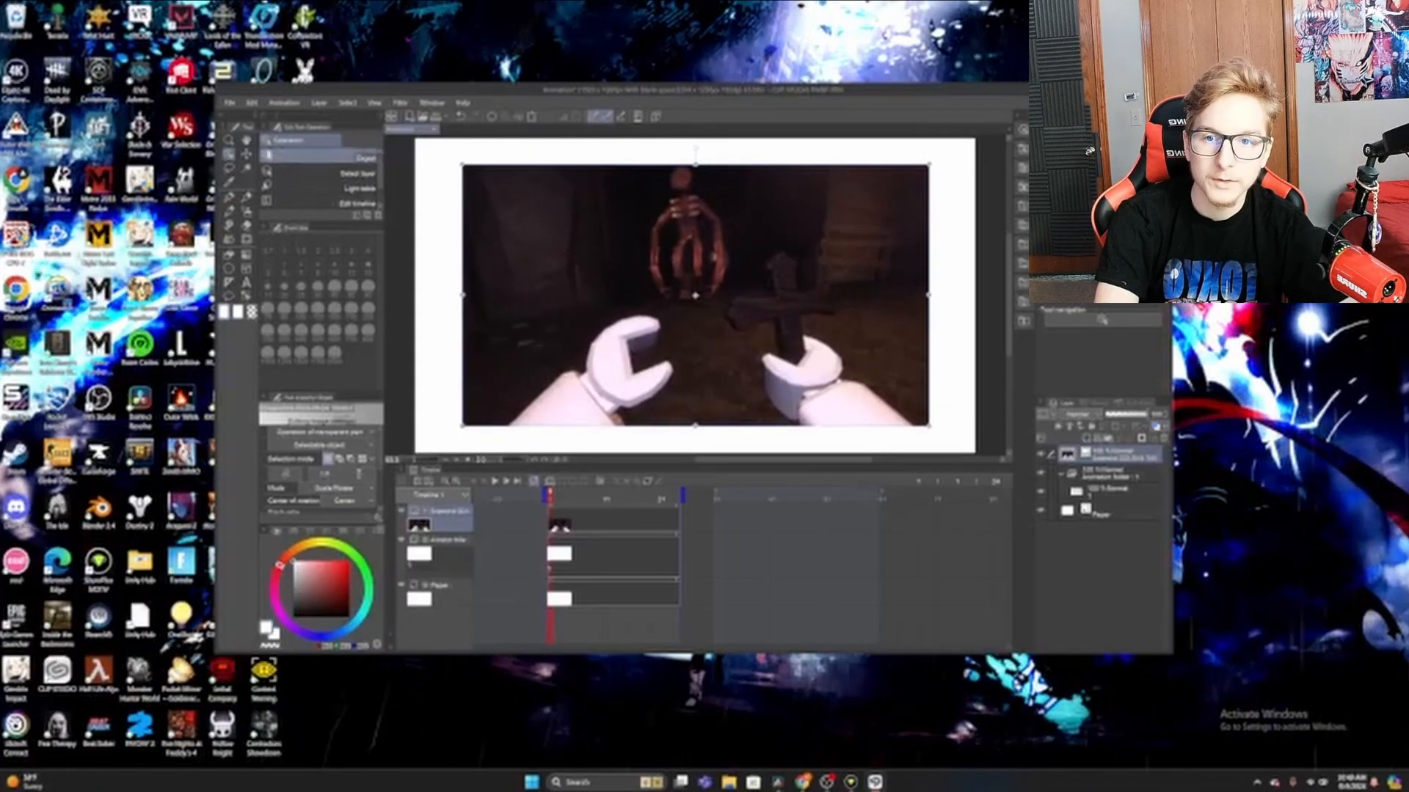
left_click(228, 104)
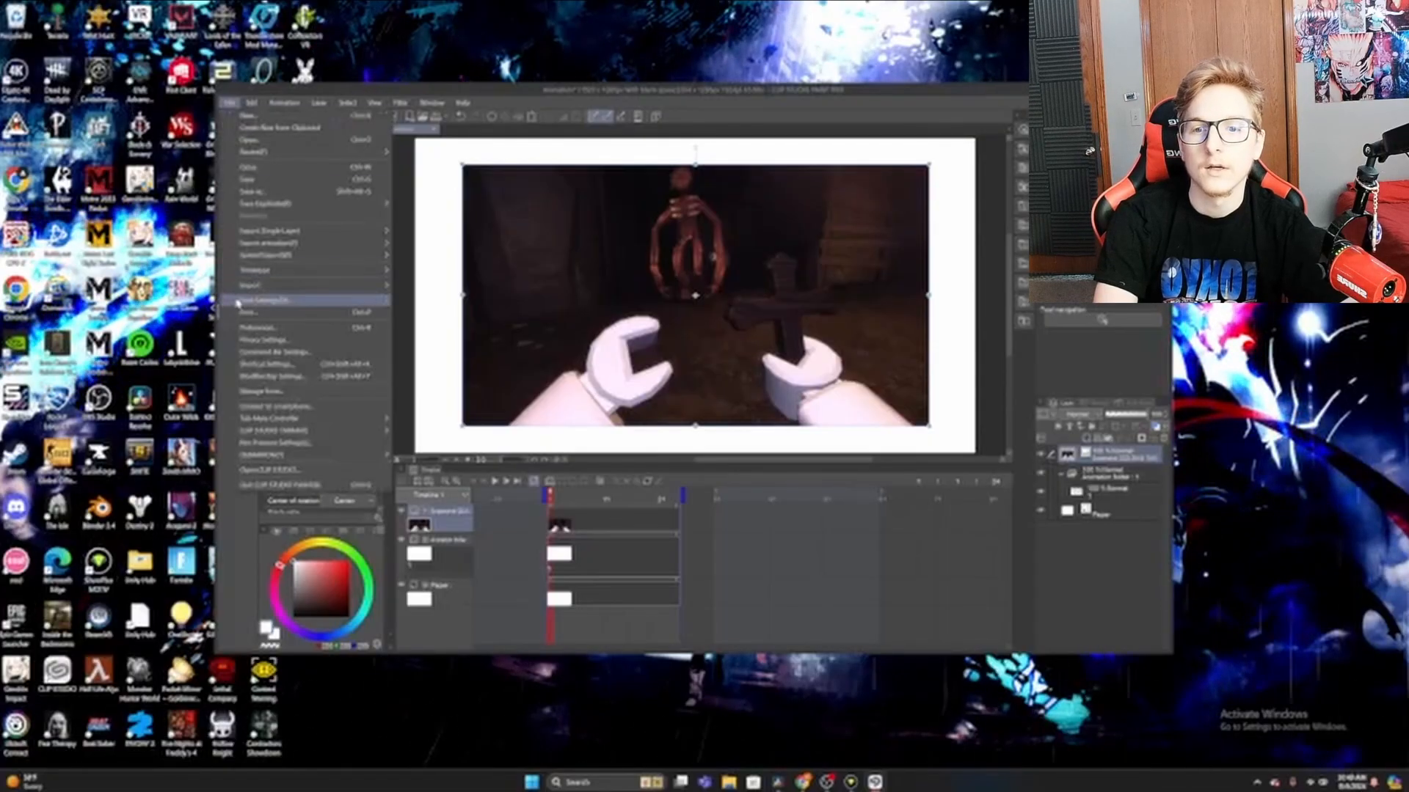
mouse_move(316, 285)
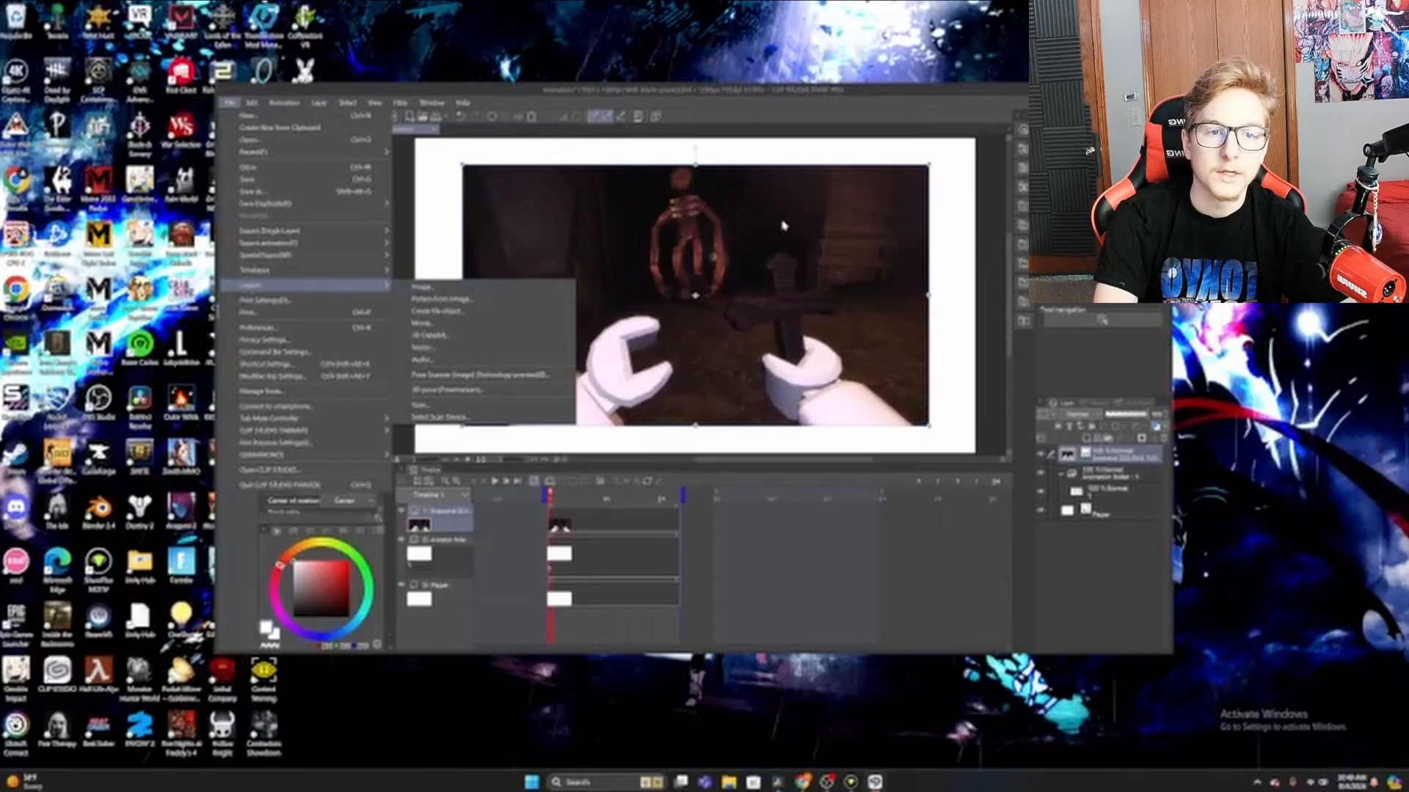
left_click(992, 416)
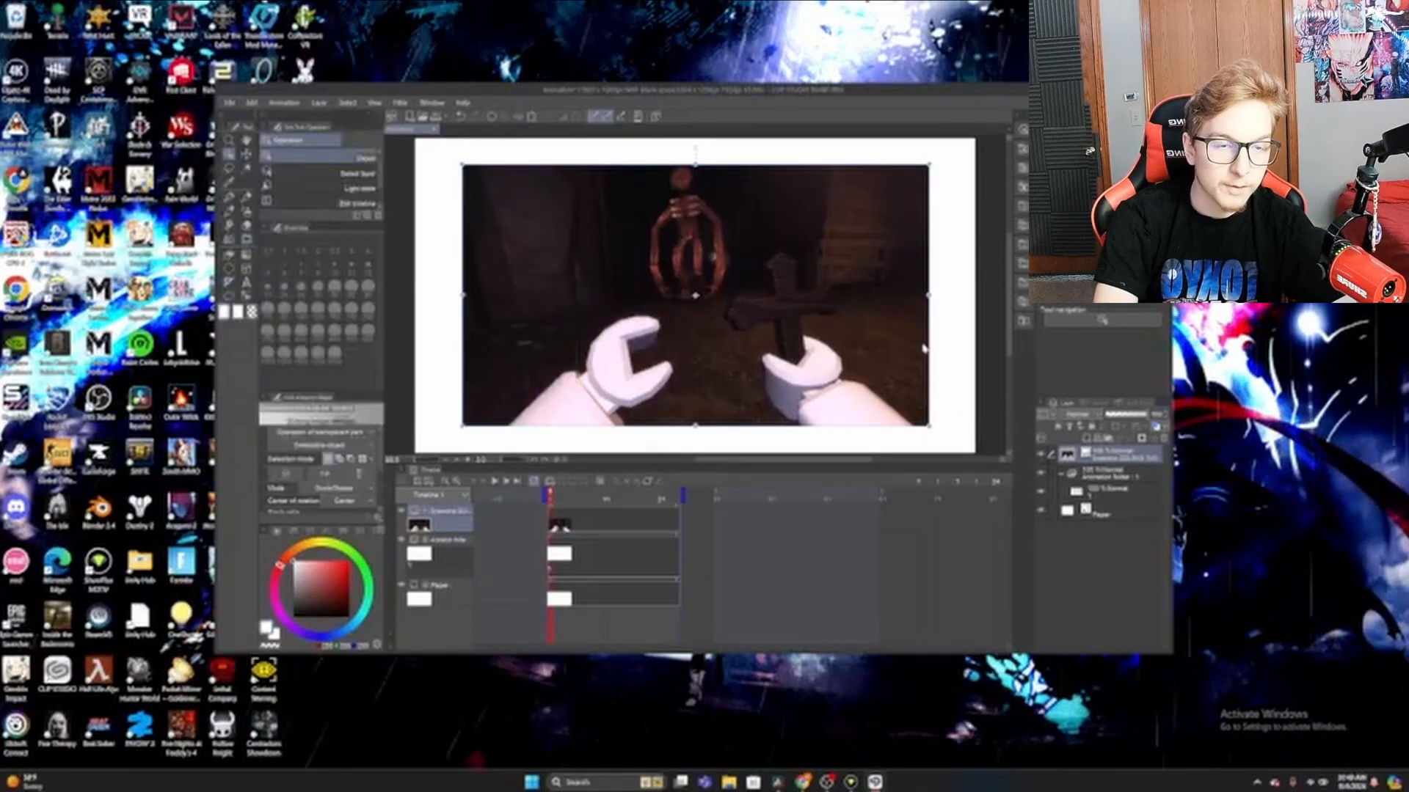
- Maximize the Clip Studio Paint window for a larger view of the canvas
double_click(756, 93)
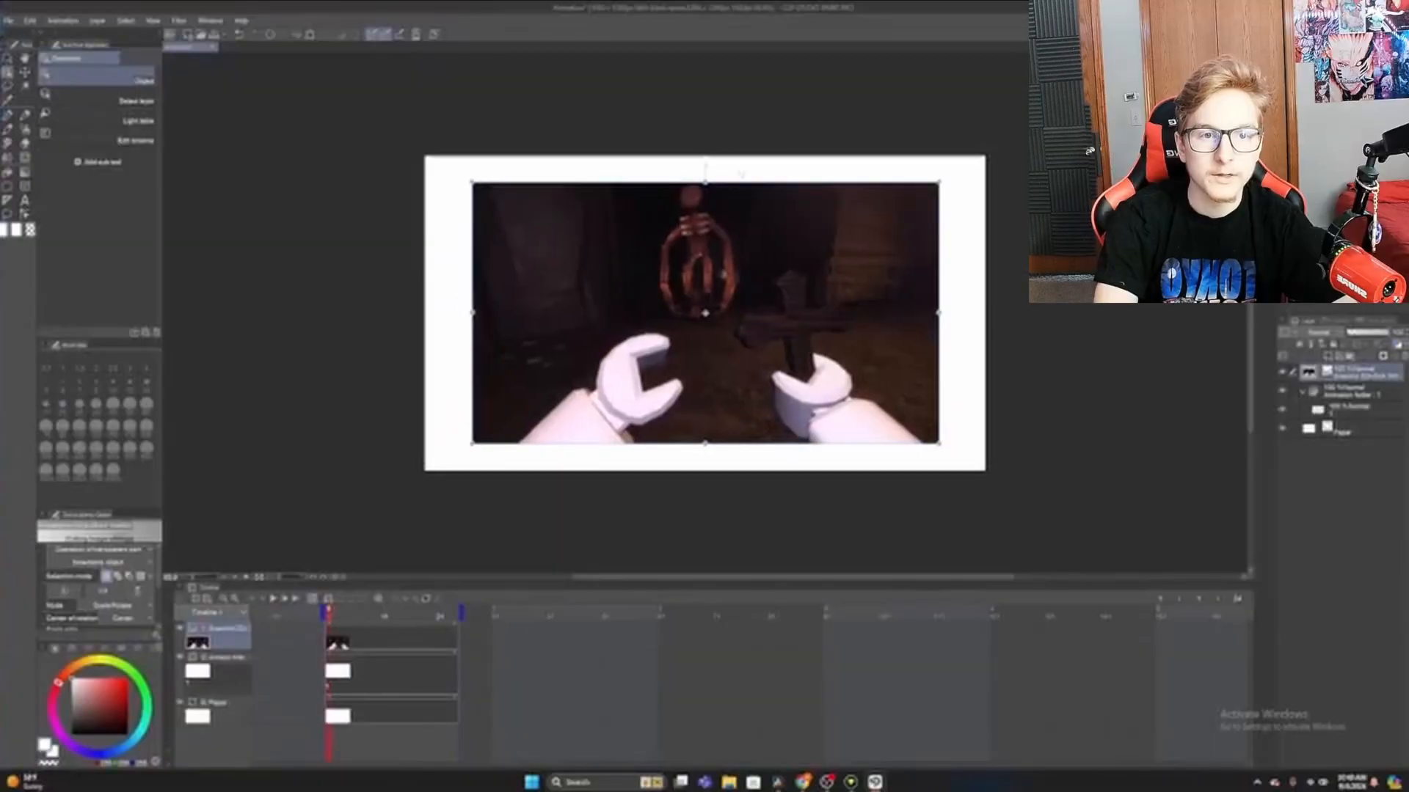
scroll(690, 312, "up", 2)
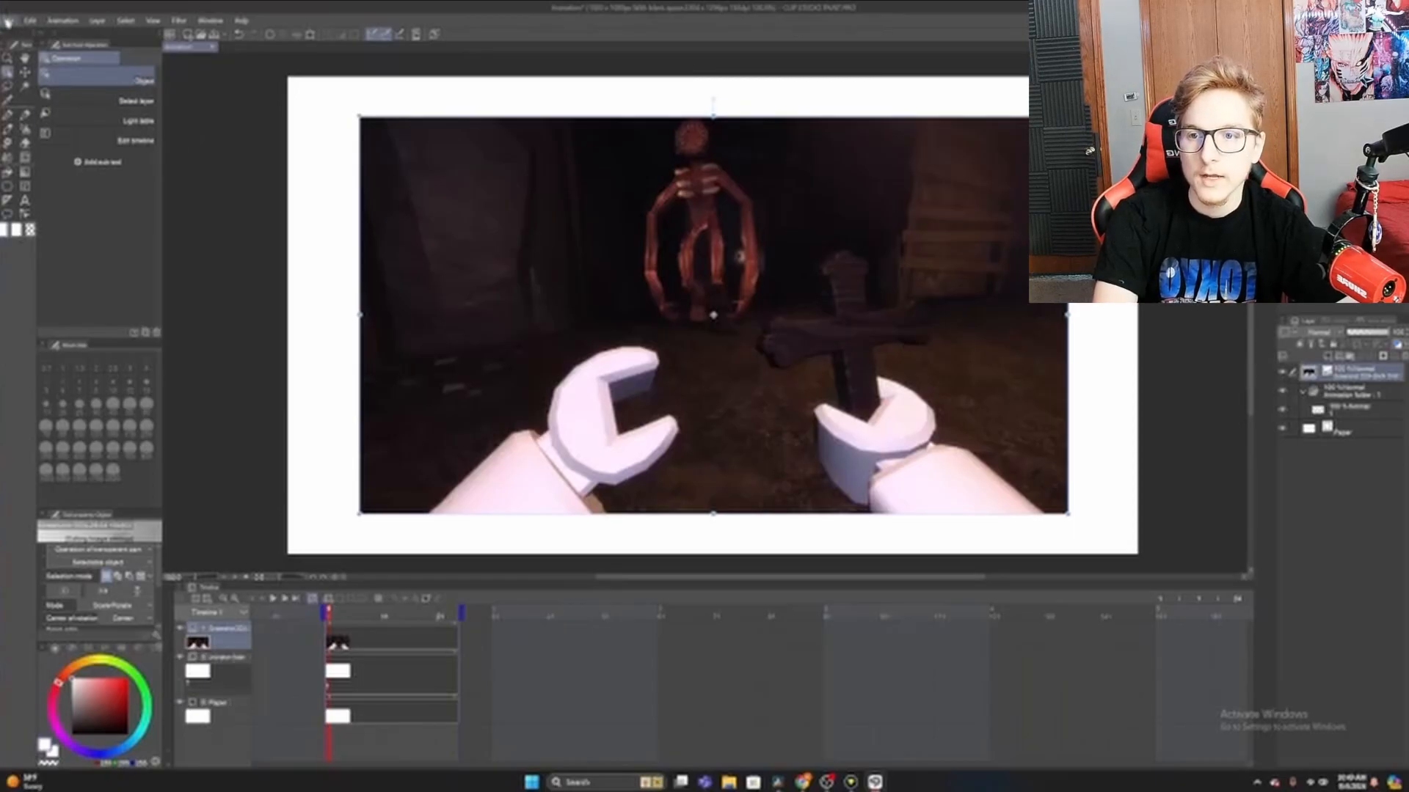
left_click(8, 22)
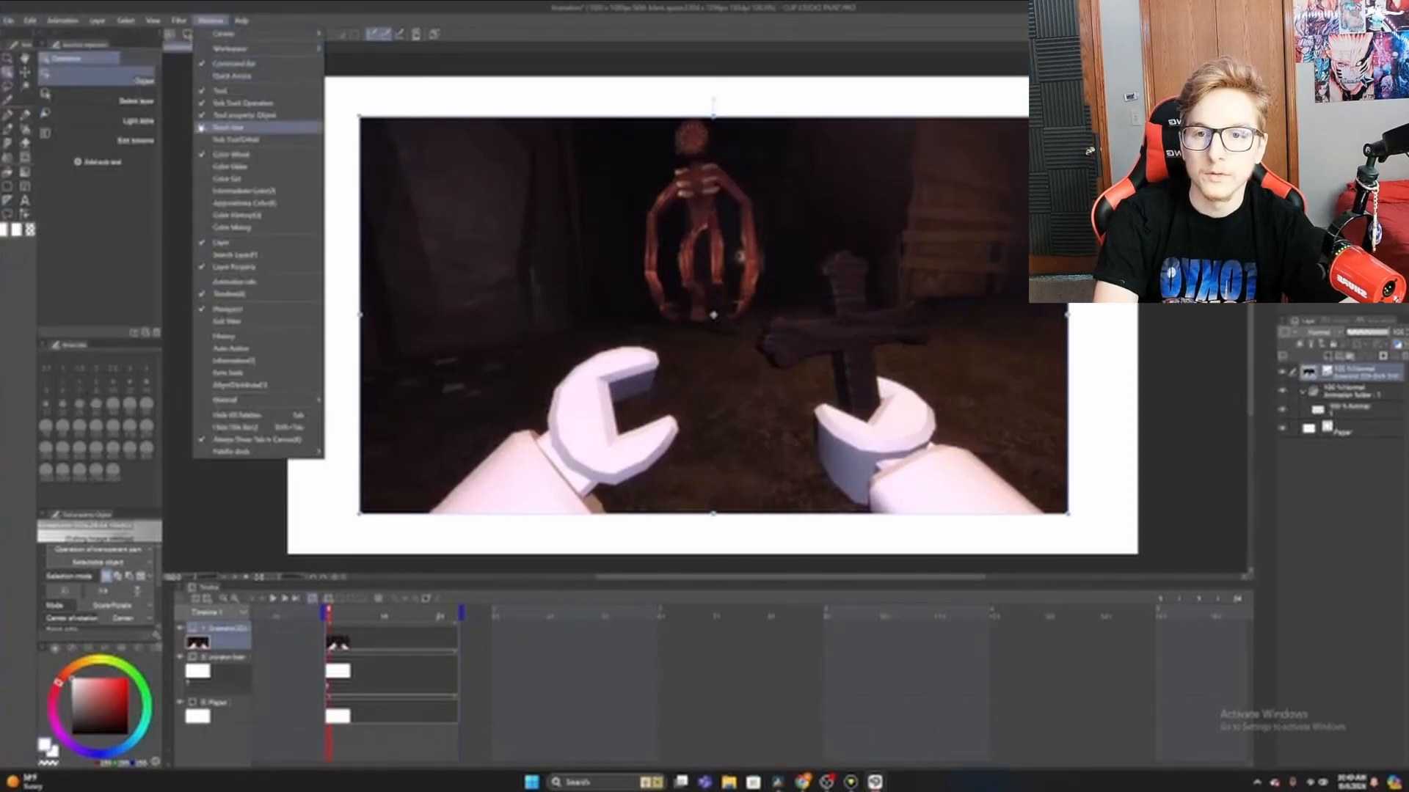
left_click(179, 98)
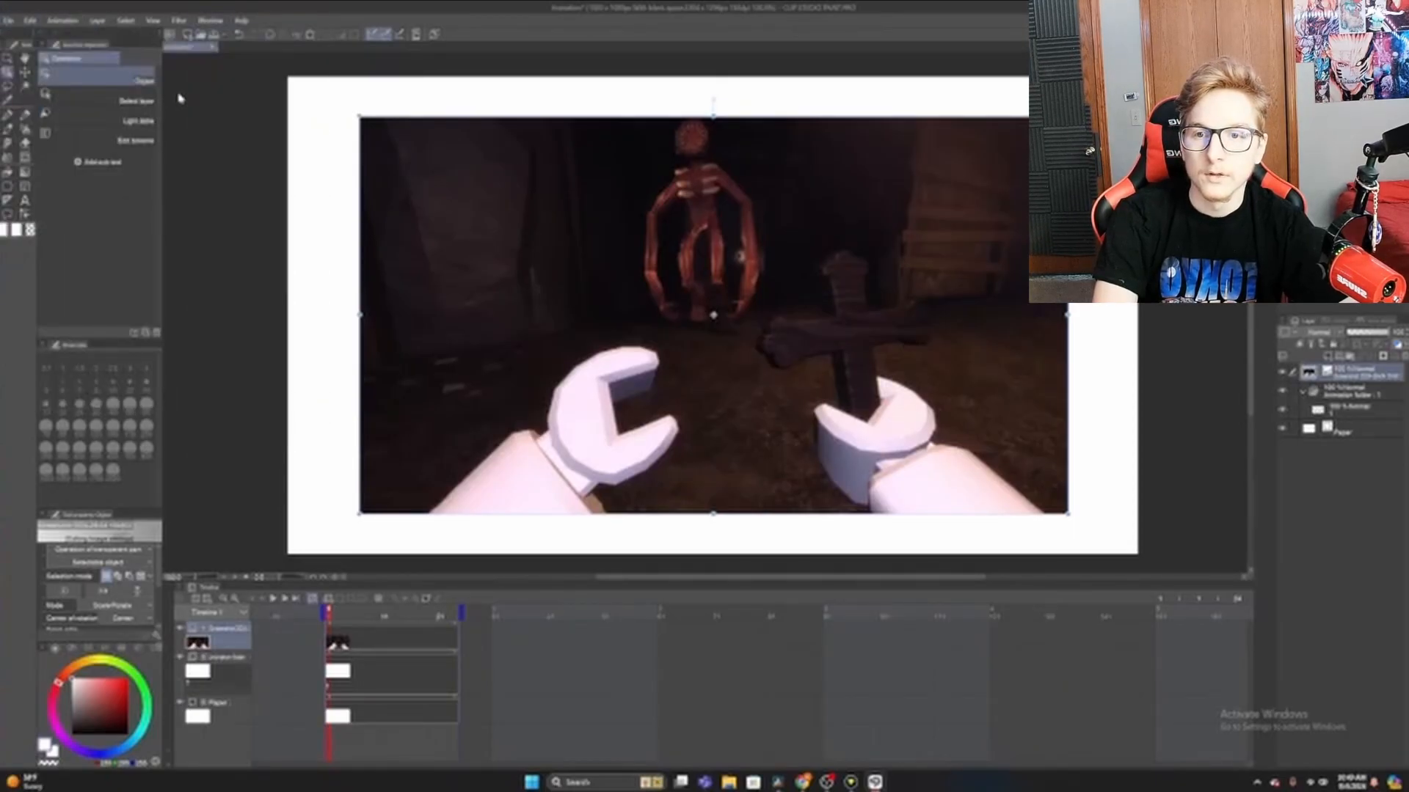
left_click(26, 203)
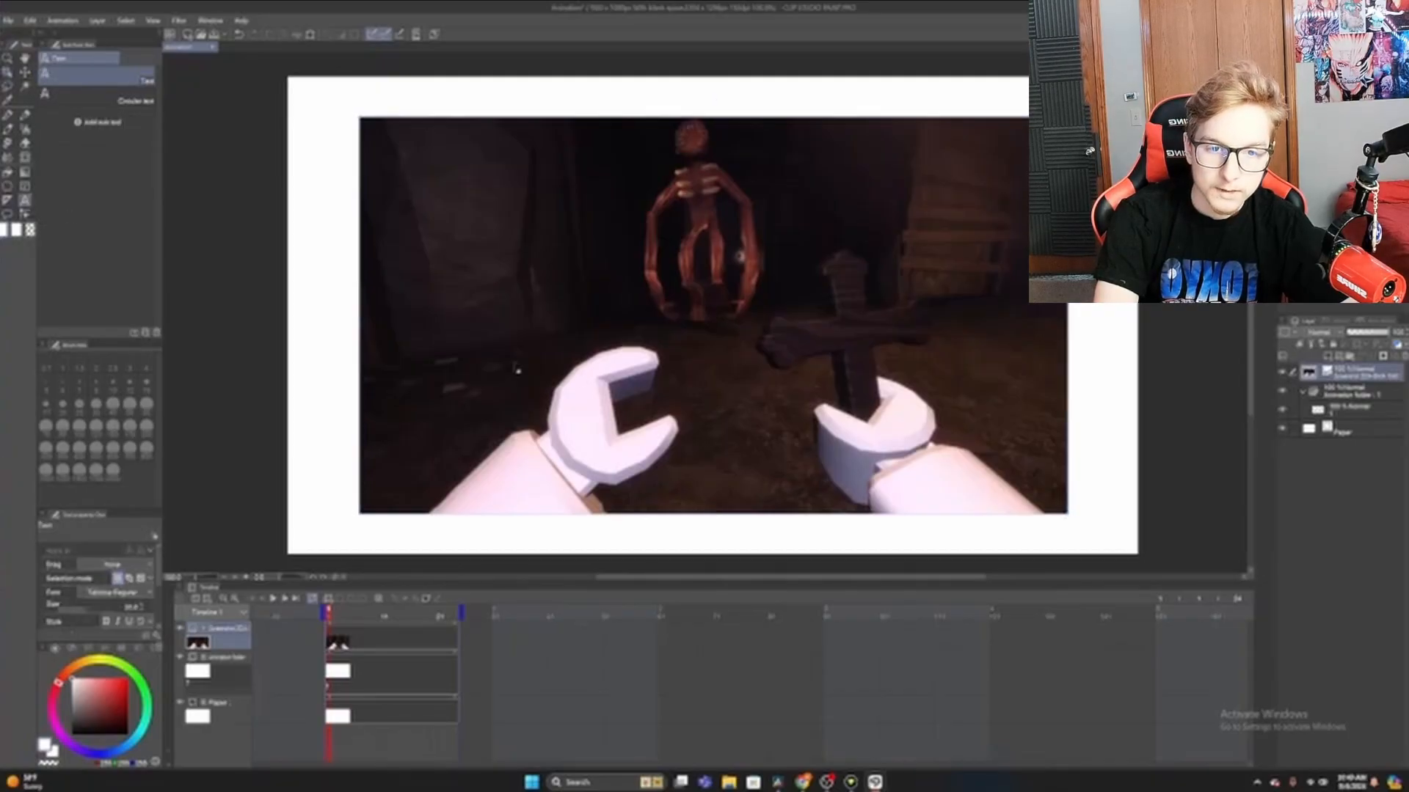
left_click(499, 440)
type("hi")
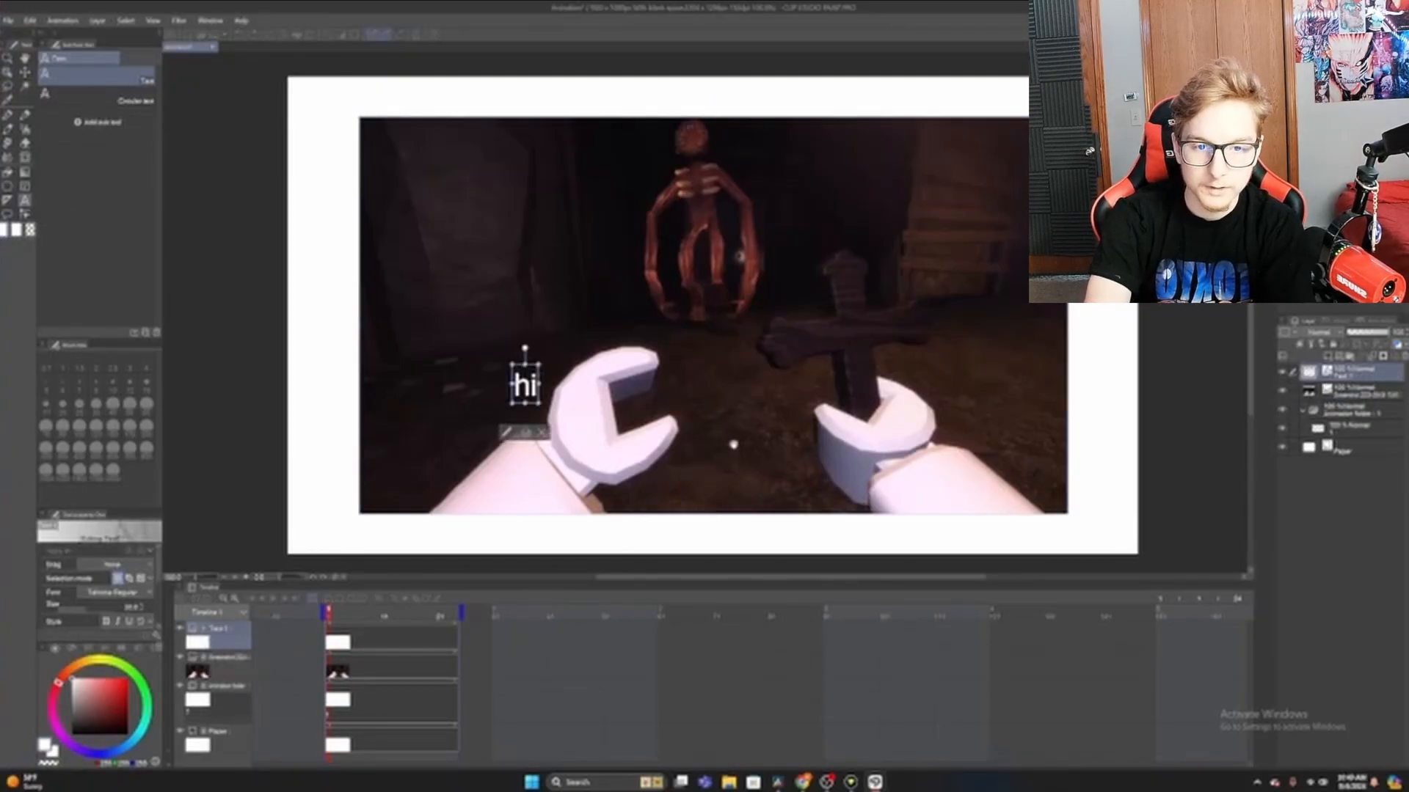
type("llo")
key("BackSpace")
key("BackSpace")
key("BackSpace")
key("BackSpace")
key("BackSpace")
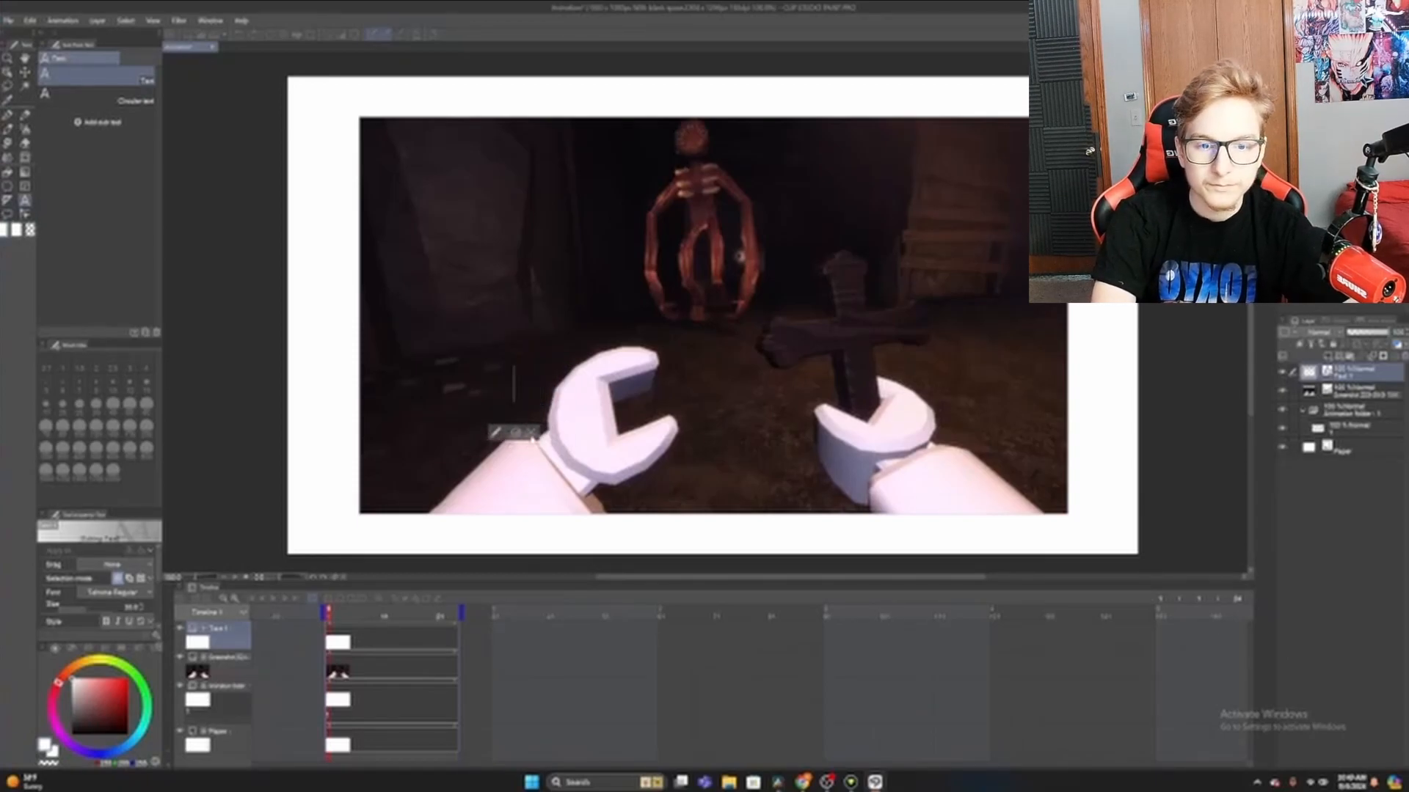
left_click(531, 432)
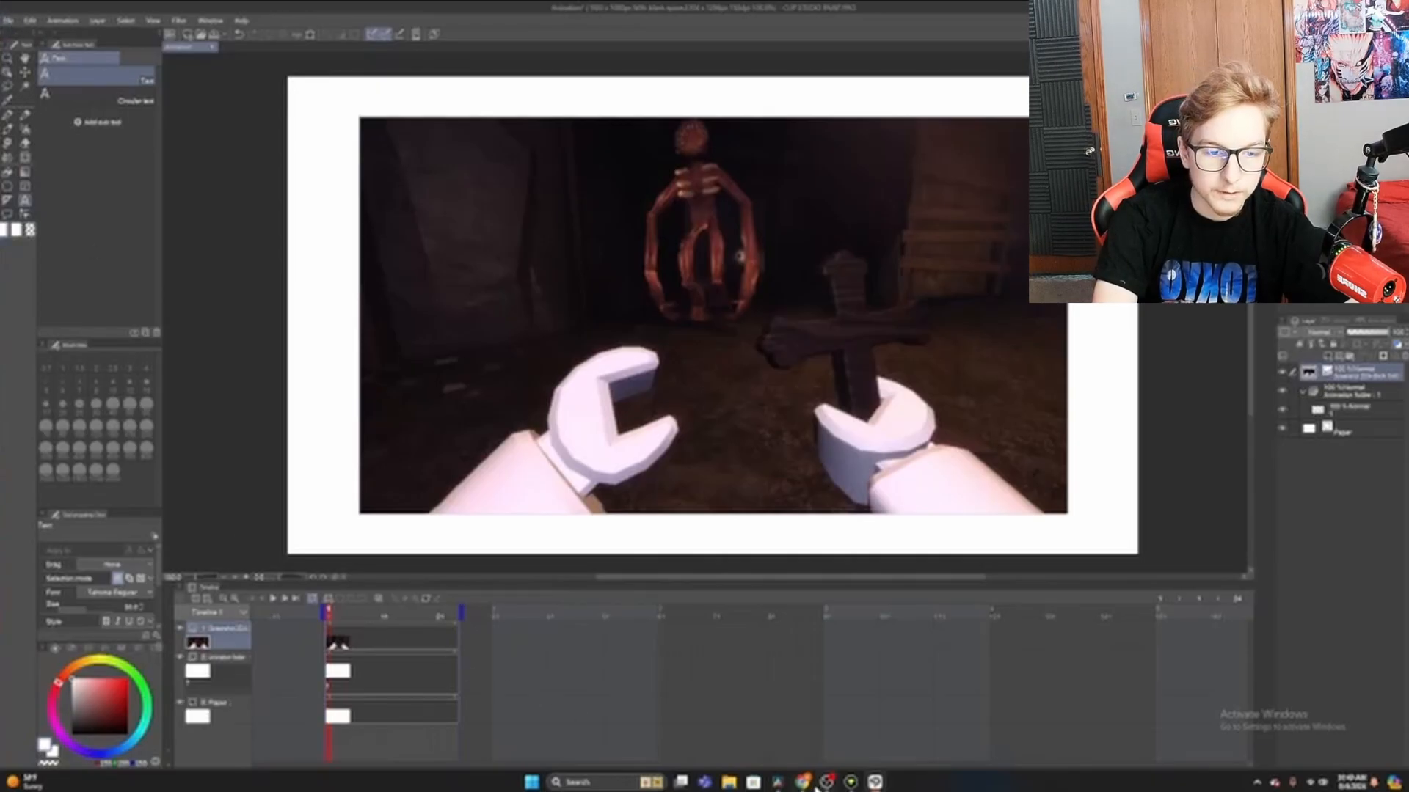
- Switch to remove.bg in the browser and upload the DOORS logo JPG from the Downloads folder
mouse_move(804, 787)
left_click(810, 741)
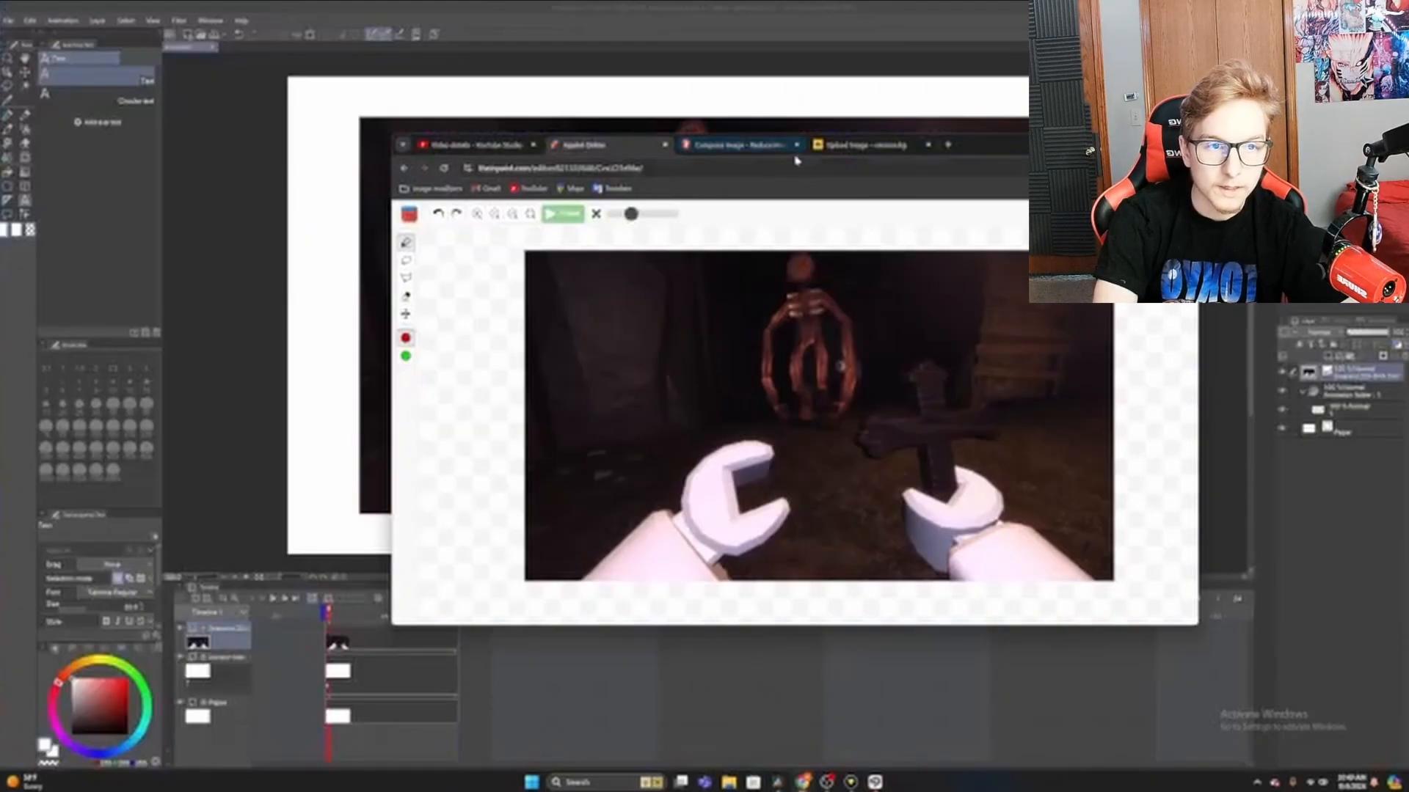
left_click(862, 151)
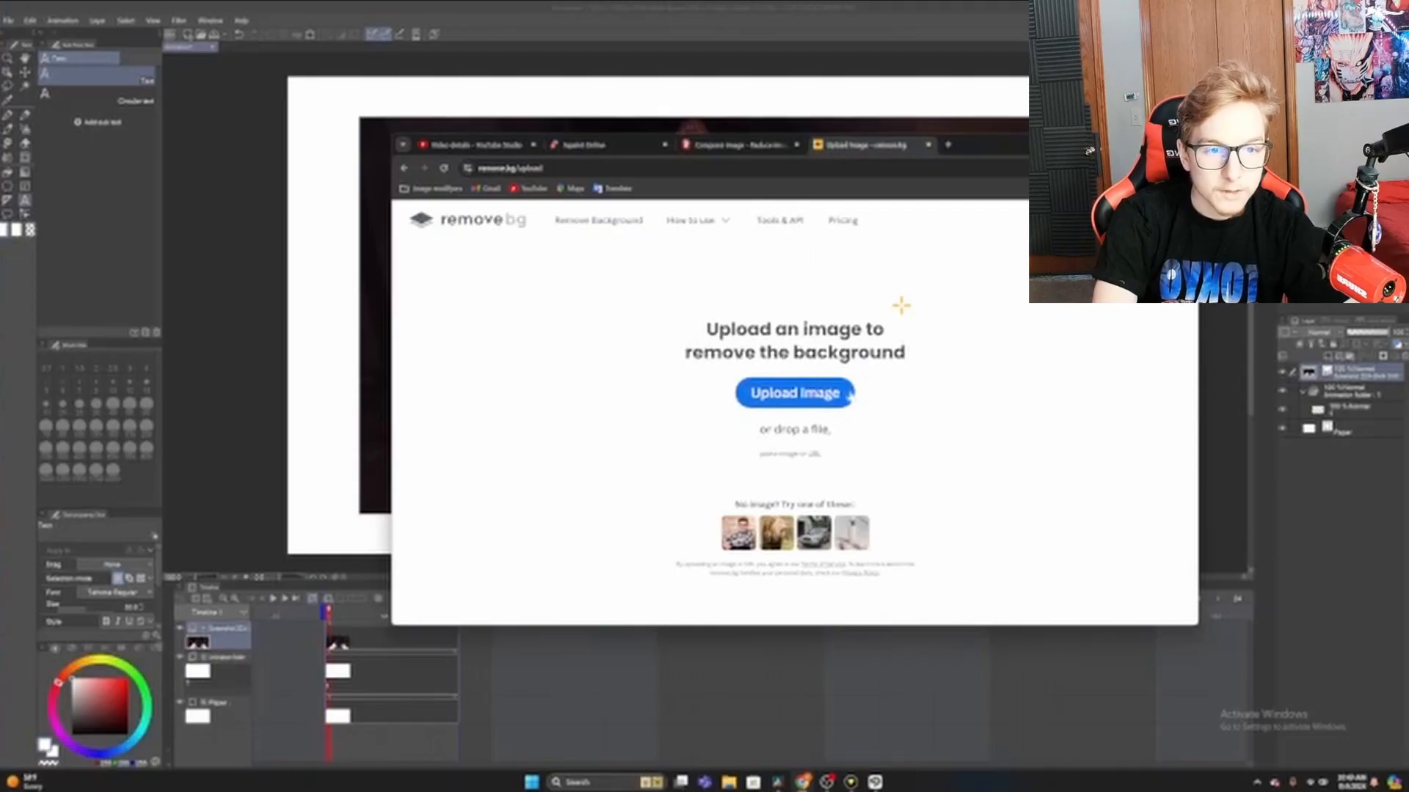
left_click(813, 397)
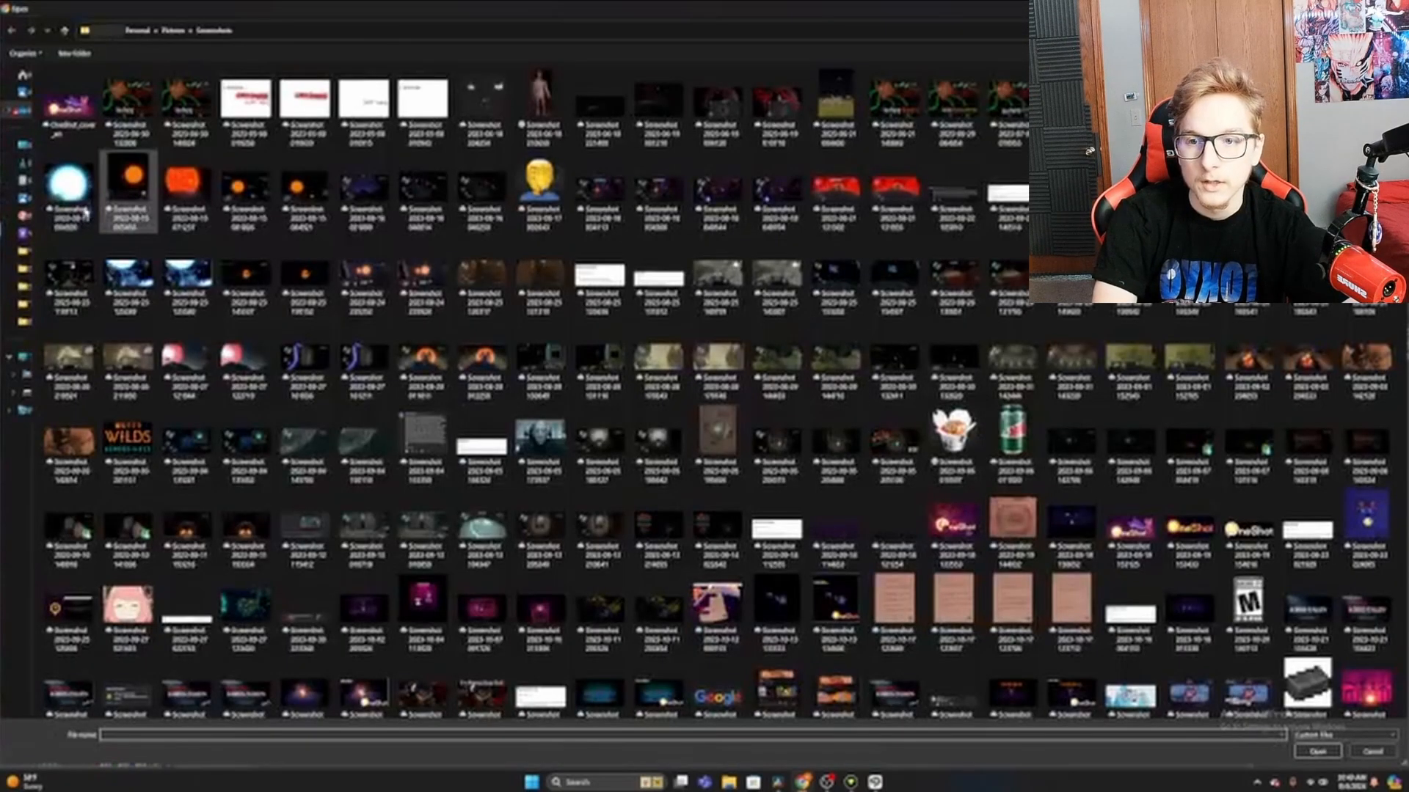
left_click(22, 251)
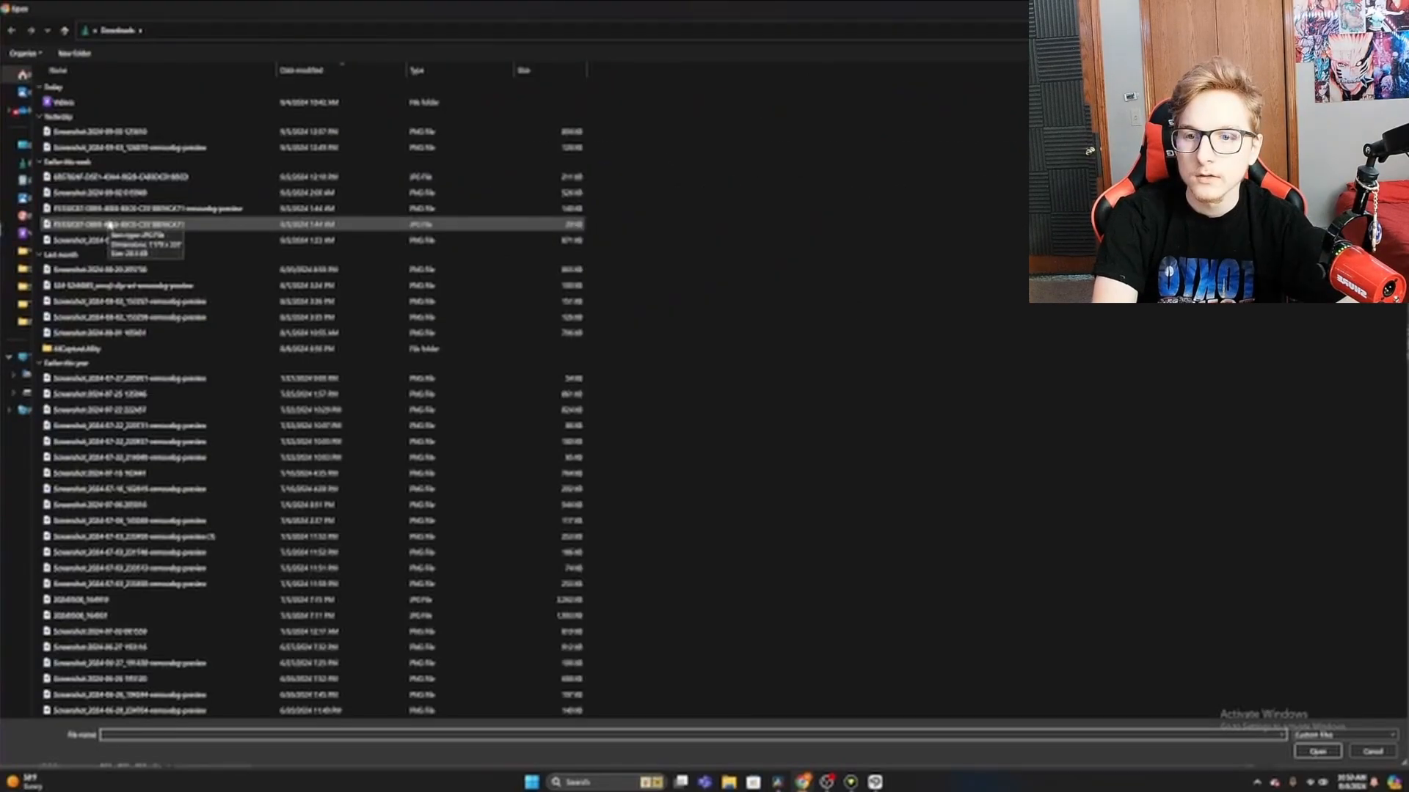
left_click(110, 223)
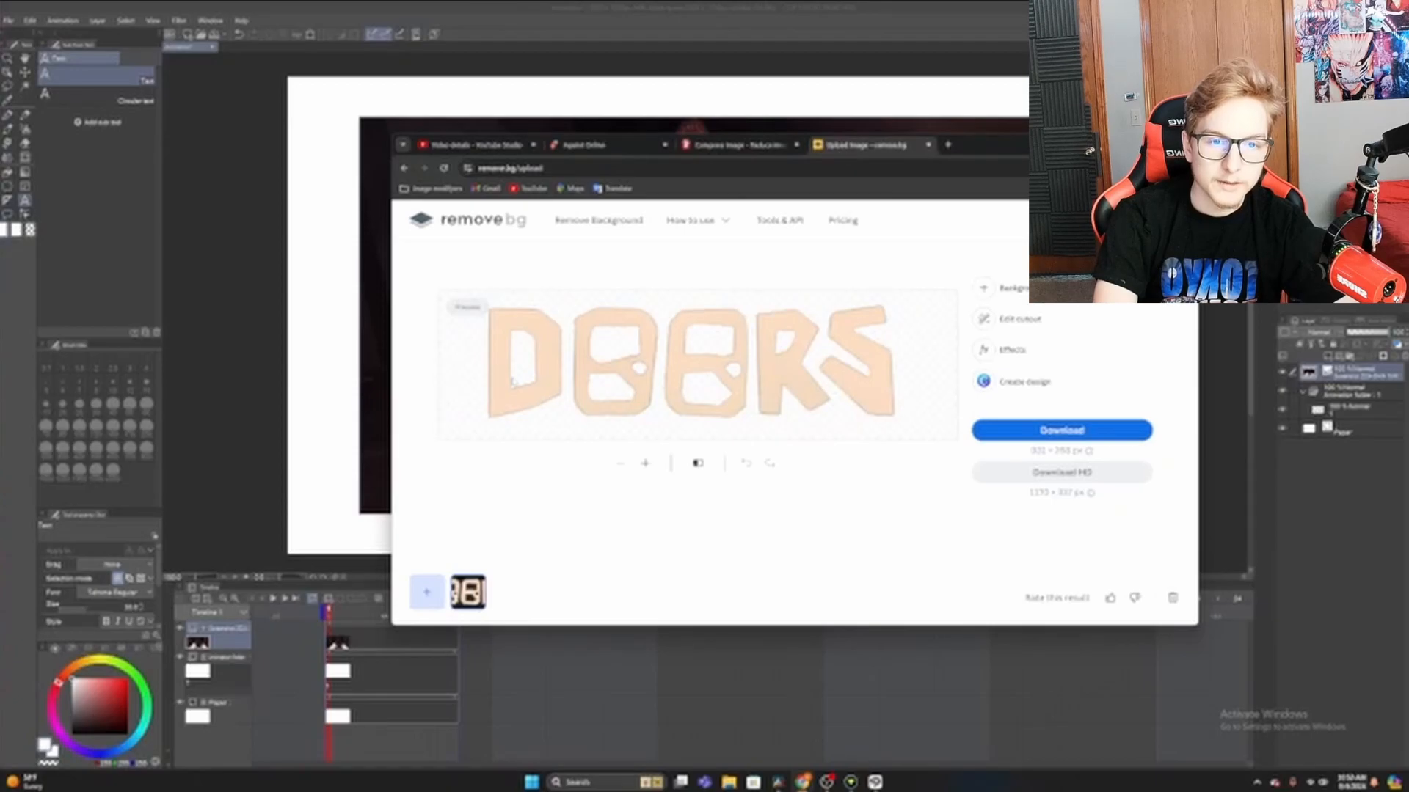
- Compare the DOORS cutout with the original image and open the cutout editor in Restore mode
left_click(699, 467)
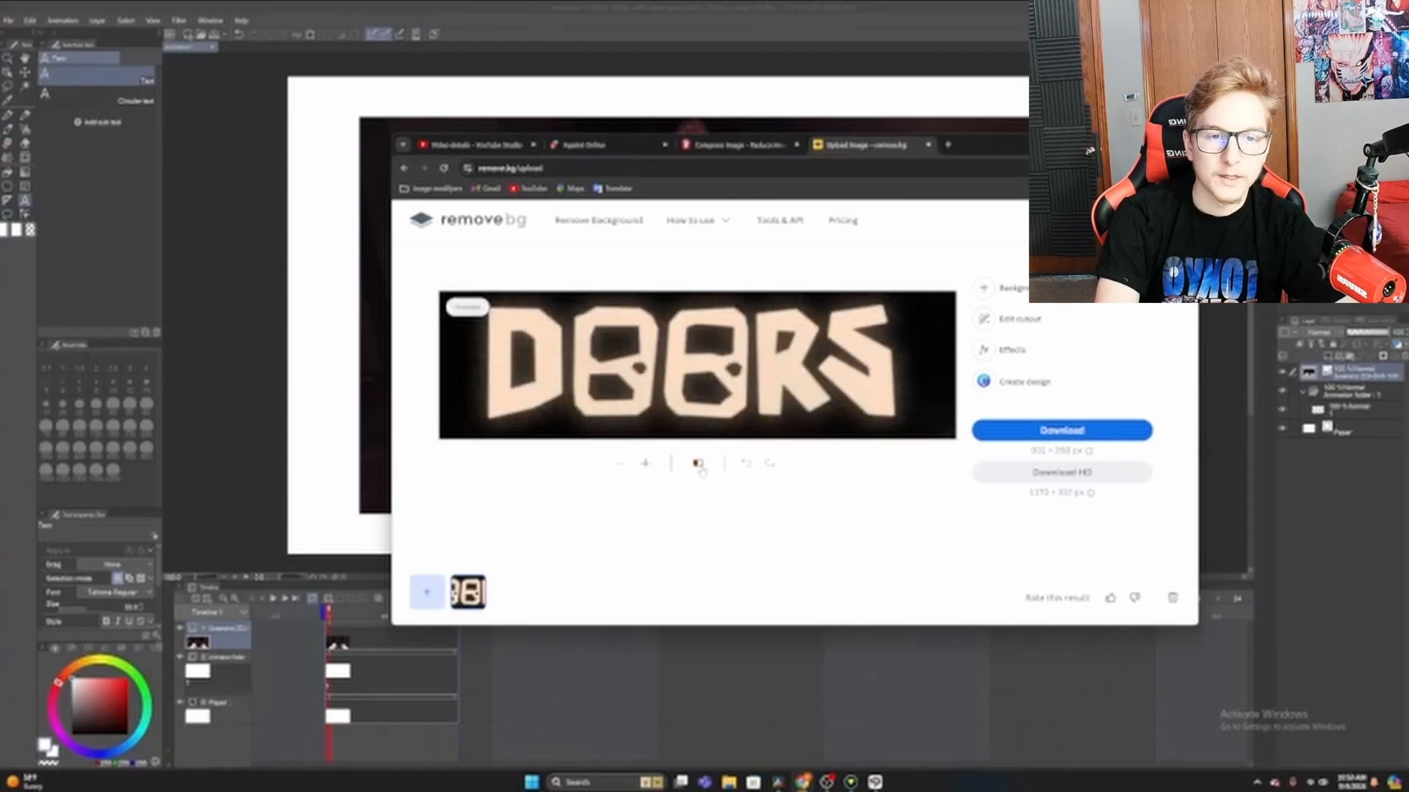
left_click(699, 465)
left_click(1019, 319)
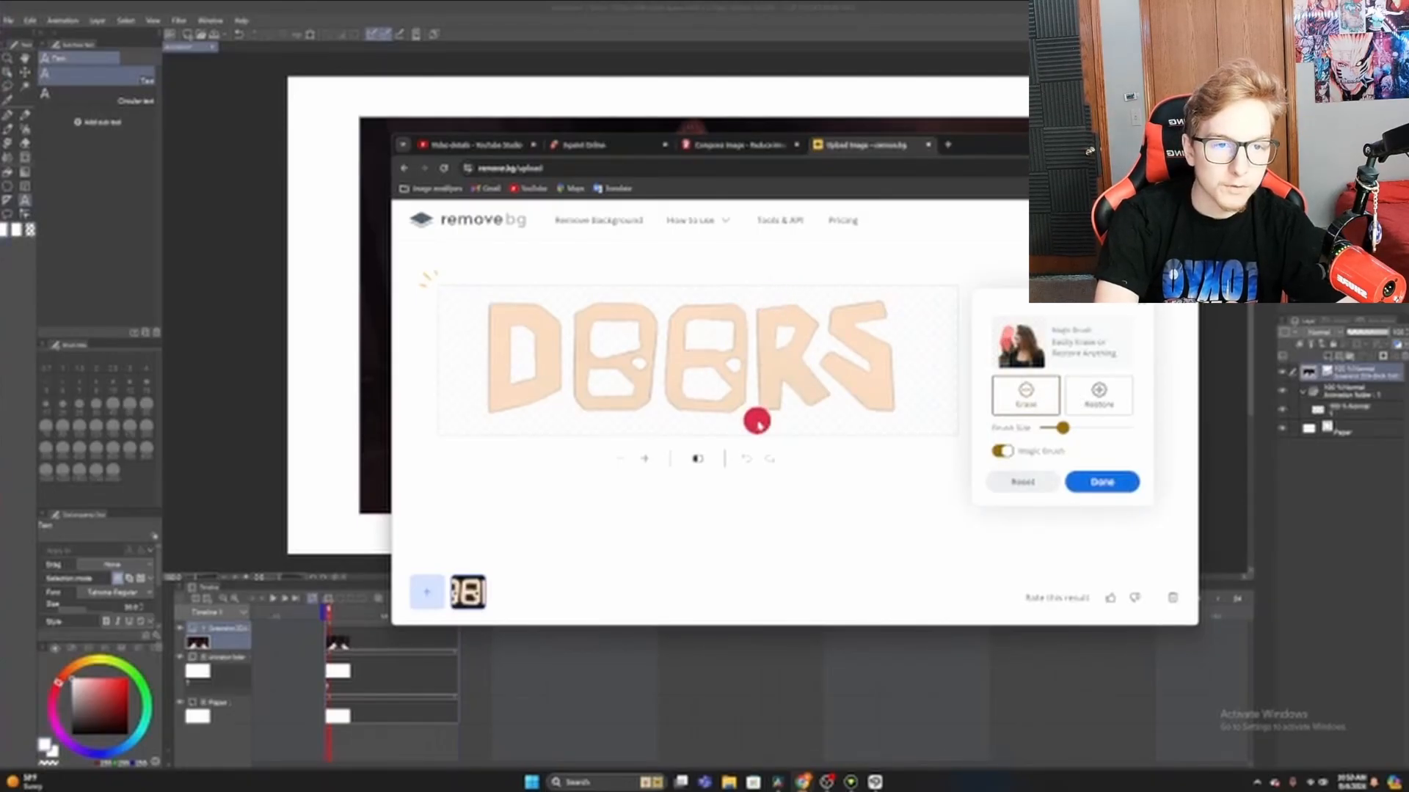
left_click(1116, 400)
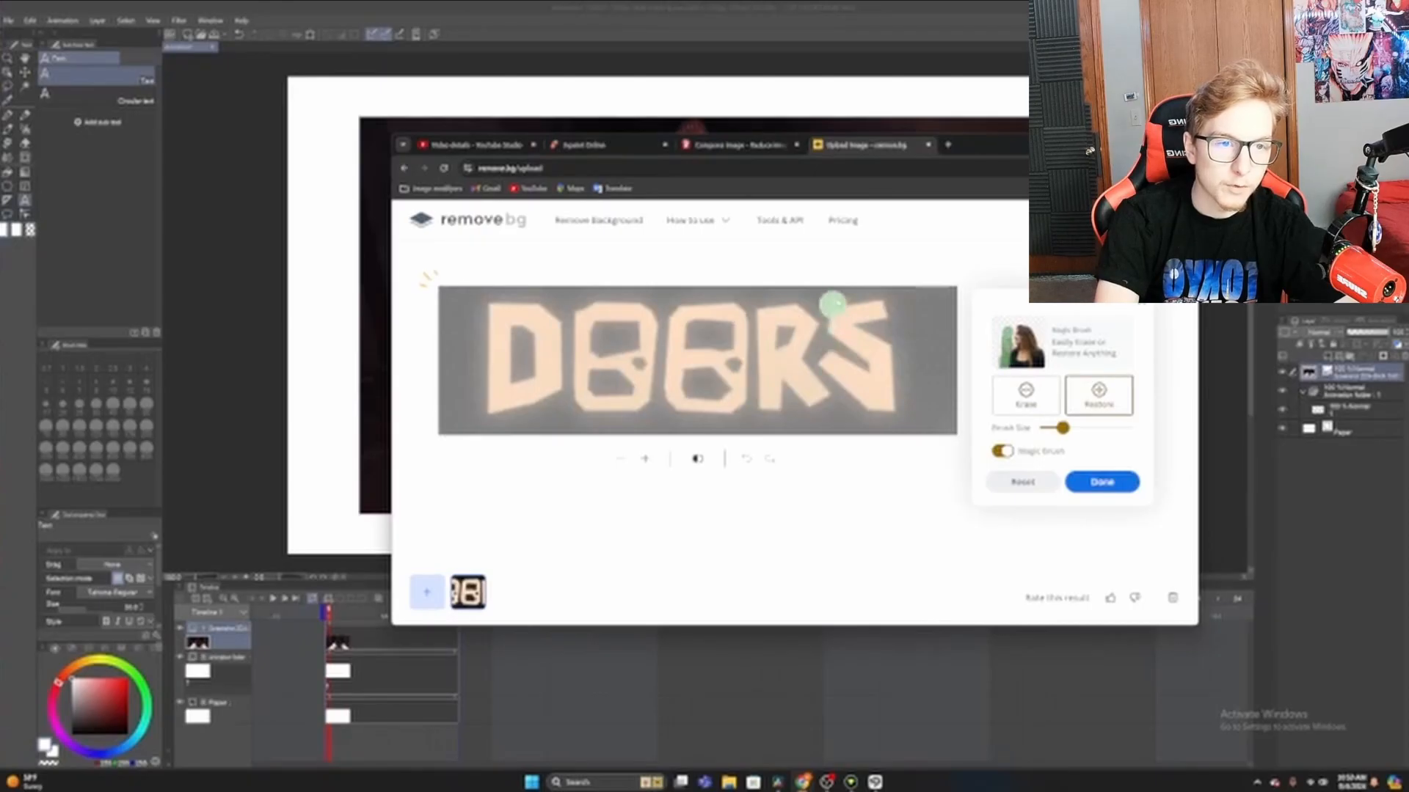
- Try to restore the area around all the DOORS letters with the Magic Brush
left_click_drag(841, 303, 820, 320)
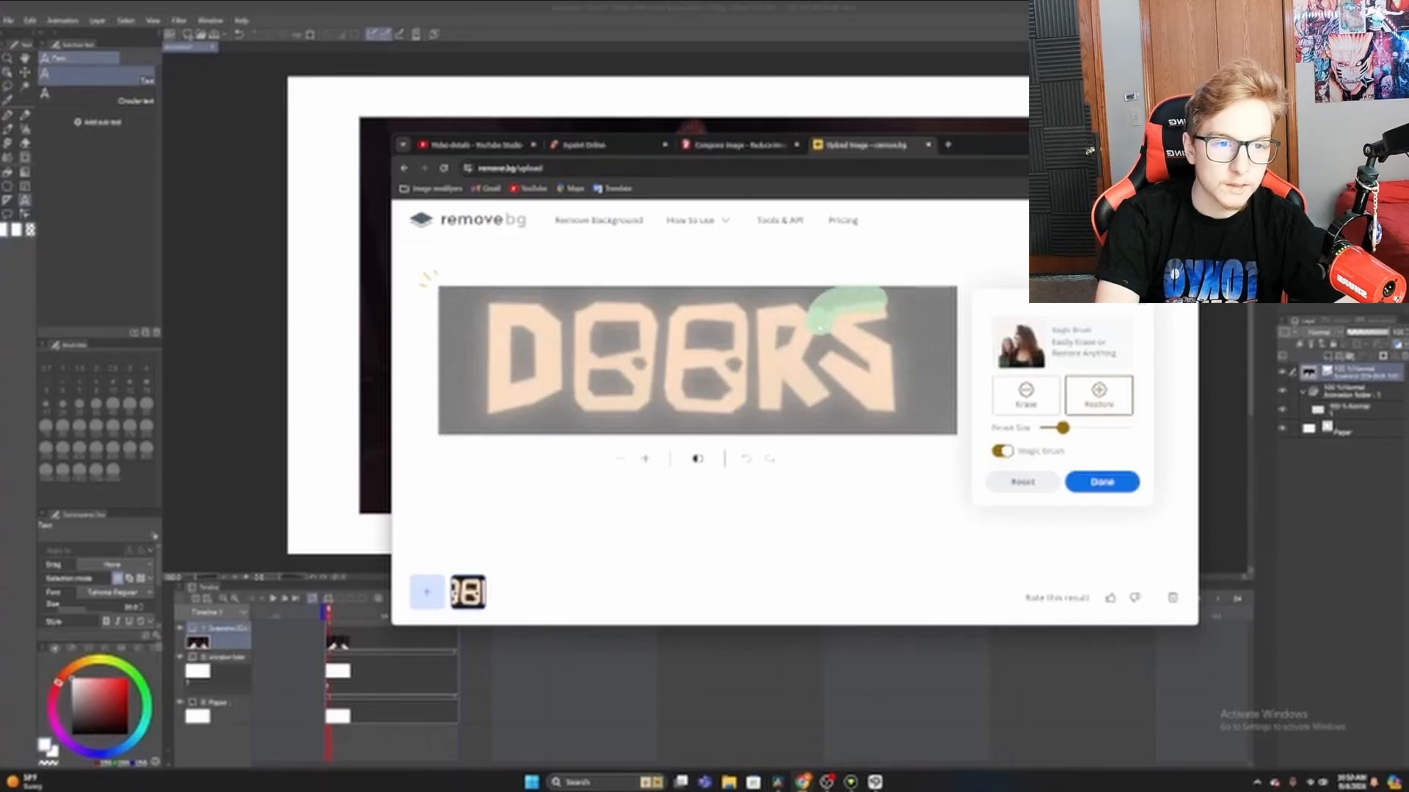
mouse_move(834, 396)
left_mouse_down()
mouse_move(894, 421)
mouse_move(903, 343)
mouse_move(872, 330)
mouse_move(898, 314)
mouse_move(768, 307)
mouse_move(753, 324)
mouse_move(766, 420)
mouse_move(789, 390)
mouse_move(829, 404)
mouse_move(808, 413)
mouse_move(776, 392)
mouse_move(757, 414)
mouse_move(697, 421)
mouse_move(658, 389)
mouse_move(666, 312)
mouse_move(741, 305)
mouse_move(704, 297)
mouse_move(665, 314)
mouse_move(595, 301)
mouse_move(562, 334)
mouse_move(577, 425)
mouse_move(659, 406)
mouse_move(591, 380)
mouse_move(651, 380)
mouse_move(598, 329)
mouse_move(642, 341)
mouse_move(596, 370)
mouse_move(699, 392)
mouse_move(713, 380)
mouse_move(724, 398)
mouse_move(689, 386)
left_mouse_up()
mouse_move(722, 333)
left_mouse_down()
mouse_move(762, 350)
mouse_move(758, 367)
mouse_move(801, 336)
mouse_move(799, 368)
mouse_move(827, 351)
mouse_move(881, 374)
left_mouse_up()
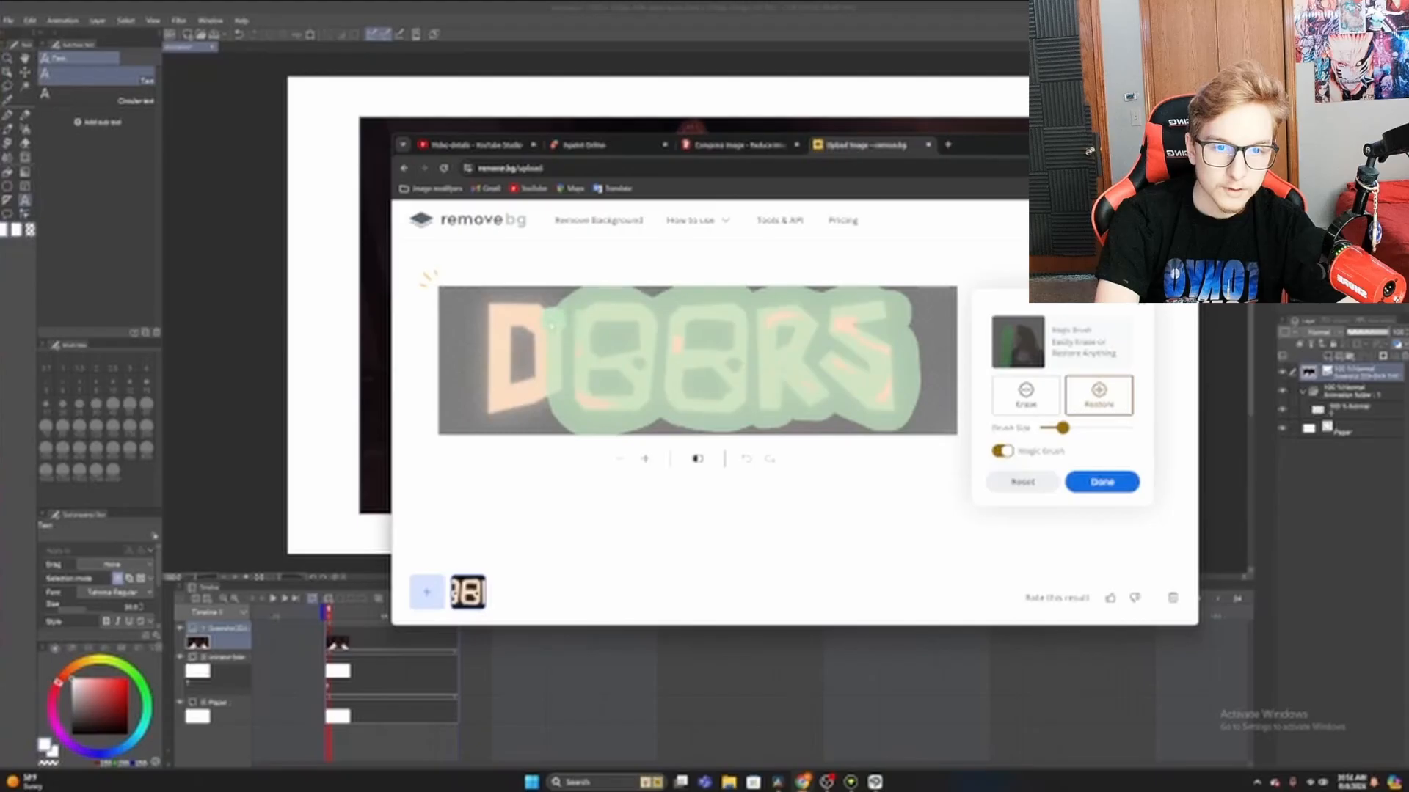
mouse_move(522, 341)
left_mouse_down()
mouse_move(523, 372)
mouse_move(557, 316)
mouse_move(543, 293)
mouse_move(488, 293)
mouse_move(473, 389)
mouse_move(510, 422)
mouse_move(547, 411)
mouse_move(511, 415)
left_mouse_up()
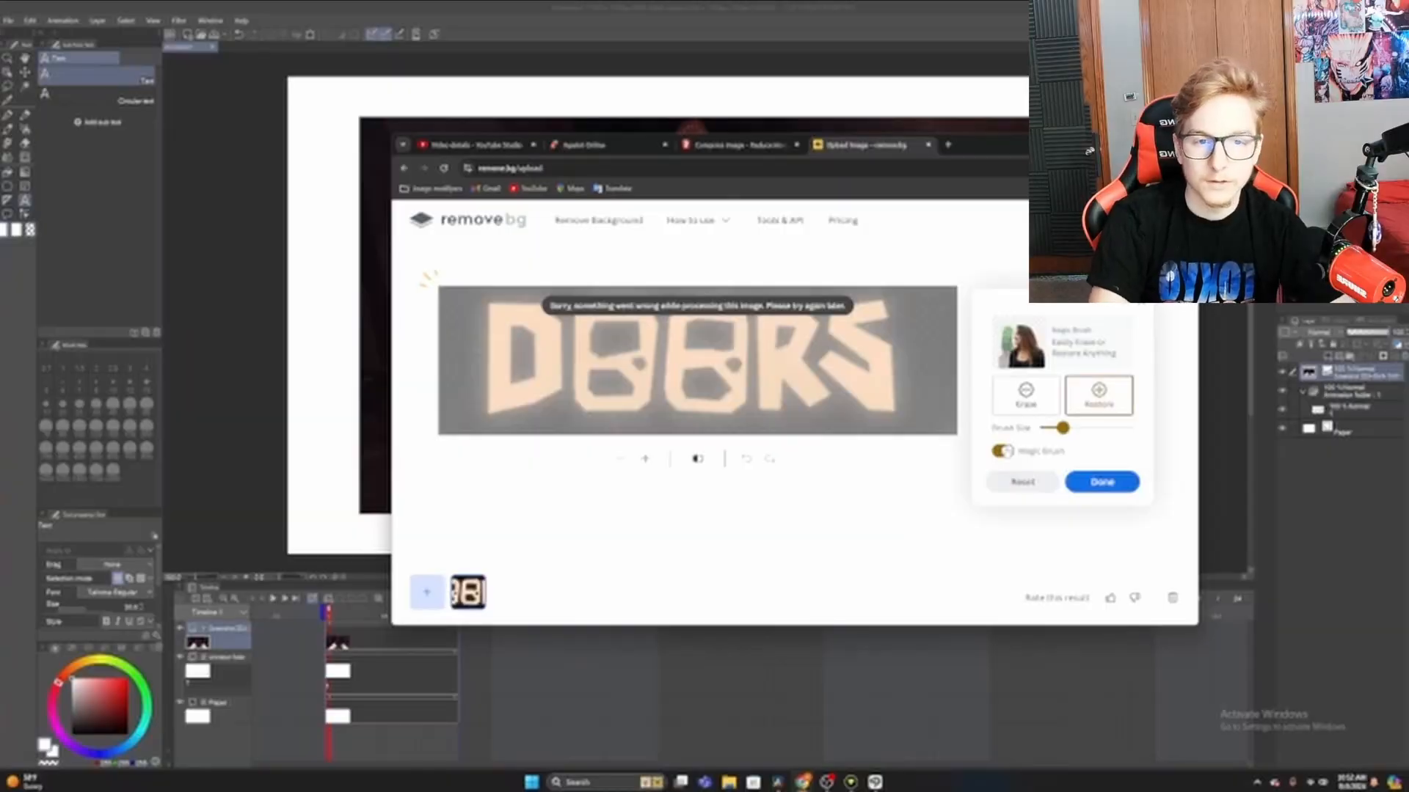
- Turn off the Magic Brush, enlarge the brush and manually restore a dark border around the DOORS letters
left_click(1007, 452)
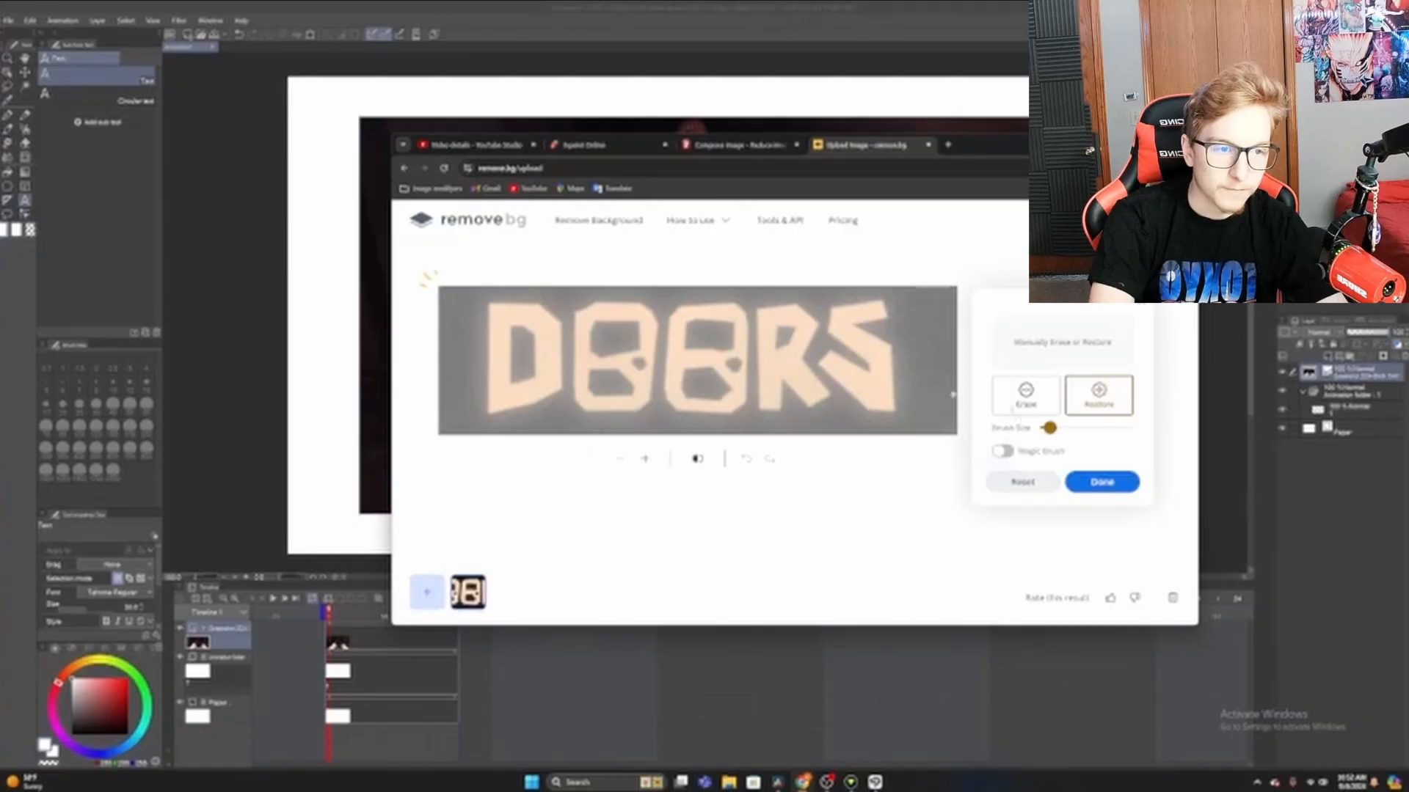
left_click_drag(1050, 428, 1062, 428)
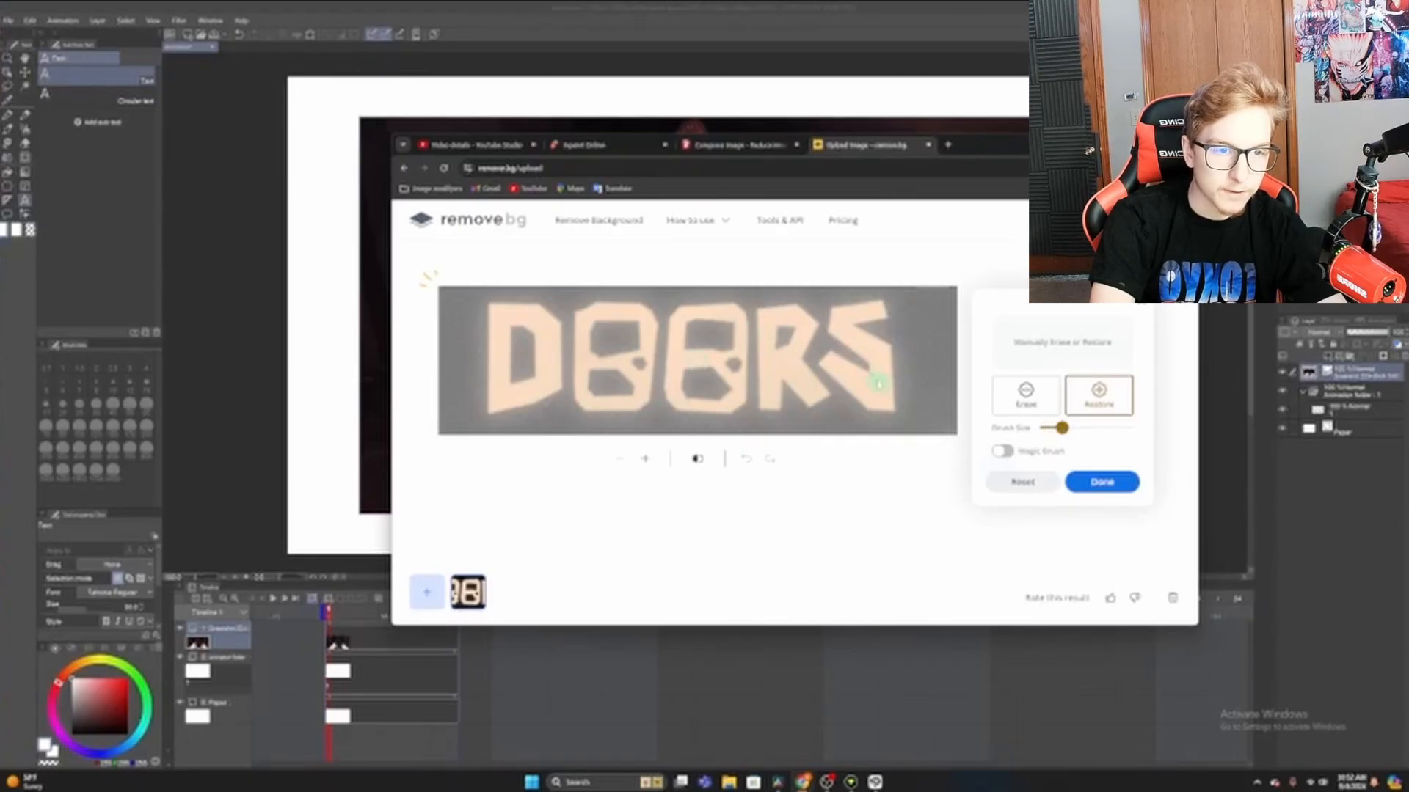
mouse_move(858, 362)
left_mouse_down()
mouse_move(828, 339)
mouse_move(844, 351)
left_mouse_up()
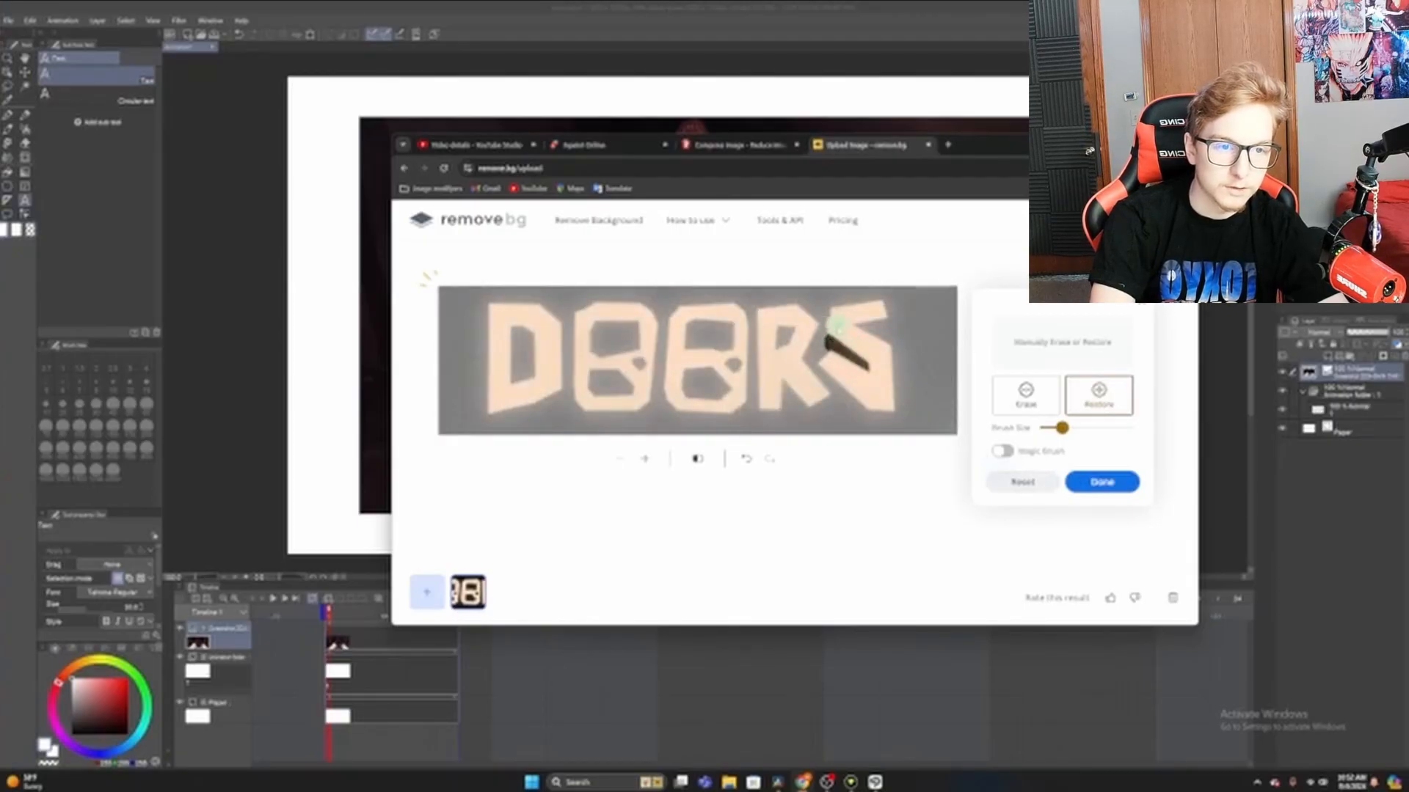
mouse_move(838, 304)
left_mouse_down()
mouse_move(885, 297)
mouse_move(892, 321)
mouse_move(866, 328)
mouse_move(894, 353)
mouse_move(898, 414)
mouse_move(871, 416)
mouse_move(824, 373)
mouse_move(818, 308)
left_mouse_up()
mouse_move(814, 361)
left_mouse_down()
mouse_move(868, 418)
mouse_move(830, 383)
mouse_move(825, 322)
mouse_move(772, 301)
mouse_move(752, 400)
mouse_move(824, 406)
mouse_move(784, 392)
mouse_move(734, 415)
mouse_move(675, 415)
mouse_move(666, 363)
mouse_move(681, 305)
mouse_move(751, 312)
mouse_move(741, 413)
mouse_move(580, 418)
mouse_move(569, 327)
mouse_move(624, 299)
mouse_move(662, 350)
mouse_move(656, 317)
mouse_move(573, 356)
mouse_move(560, 395)
mouse_move(485, 416)
mouse_move(507, 302)
mouse_move(562, 320)
left_mouse_up()
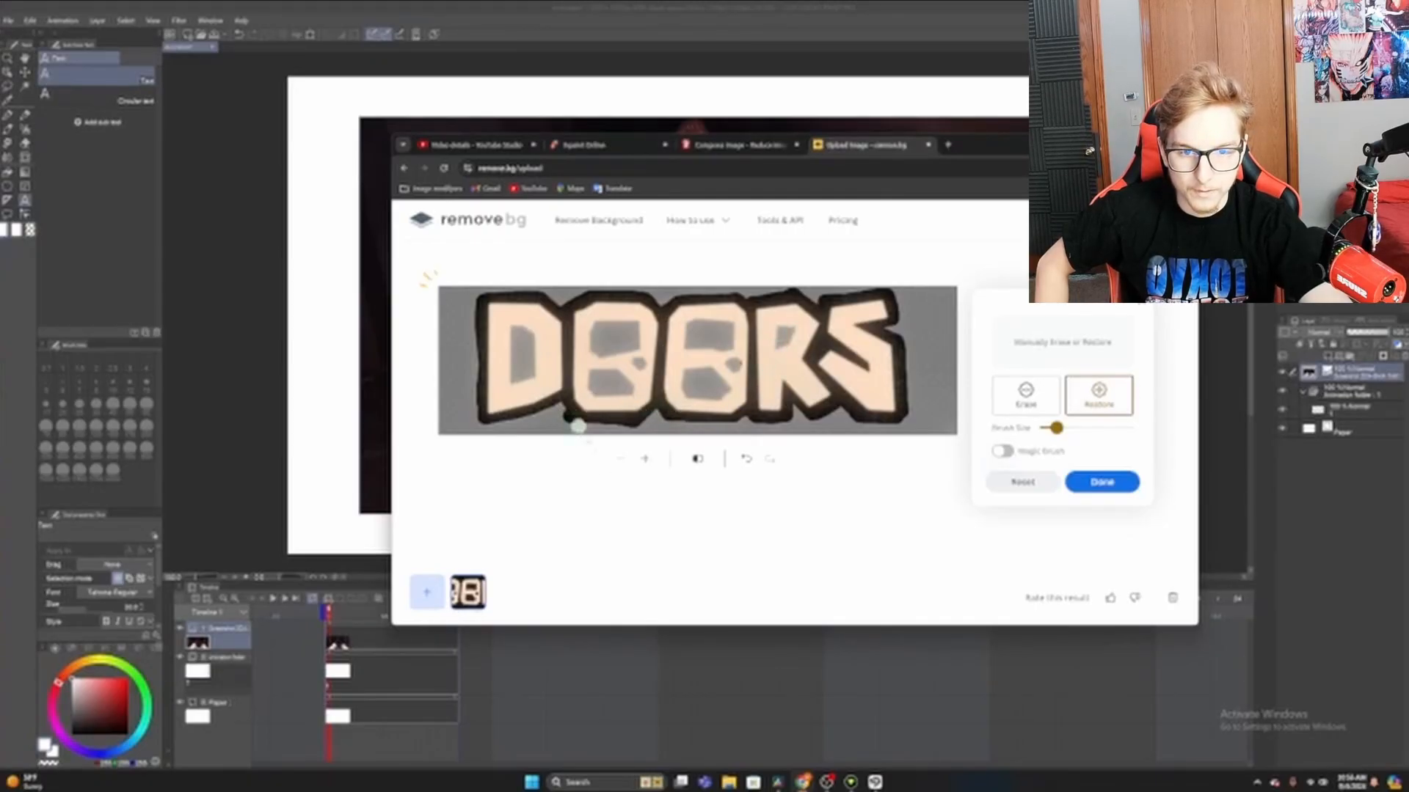
- Erase the excess border along the lower edge between the D and the first O
left_click(1026, 400)
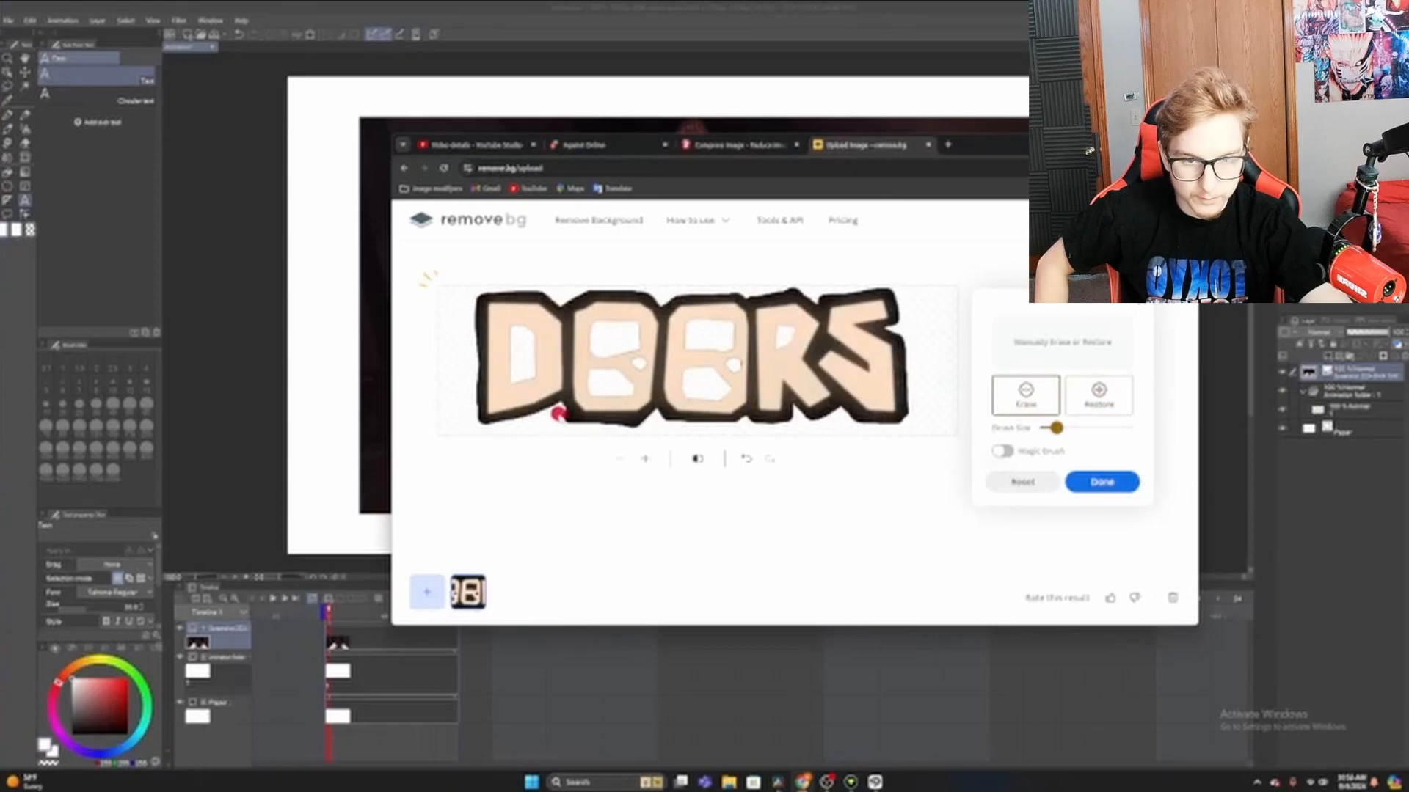
left_click_drag(560, 415, 576, 433)
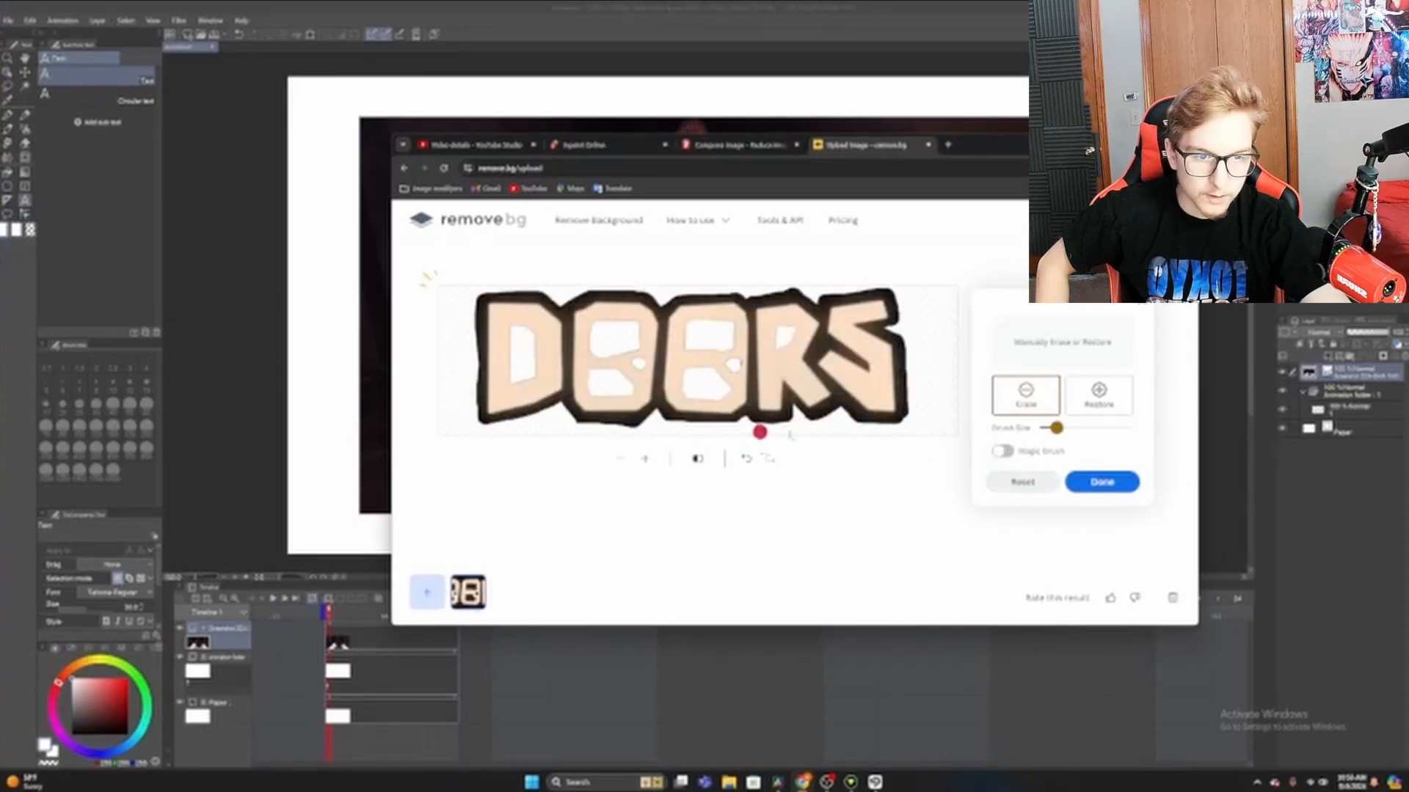
- Finish the cutout edit and download the standard-resolution DOORS logo
left_click(1103, 404)
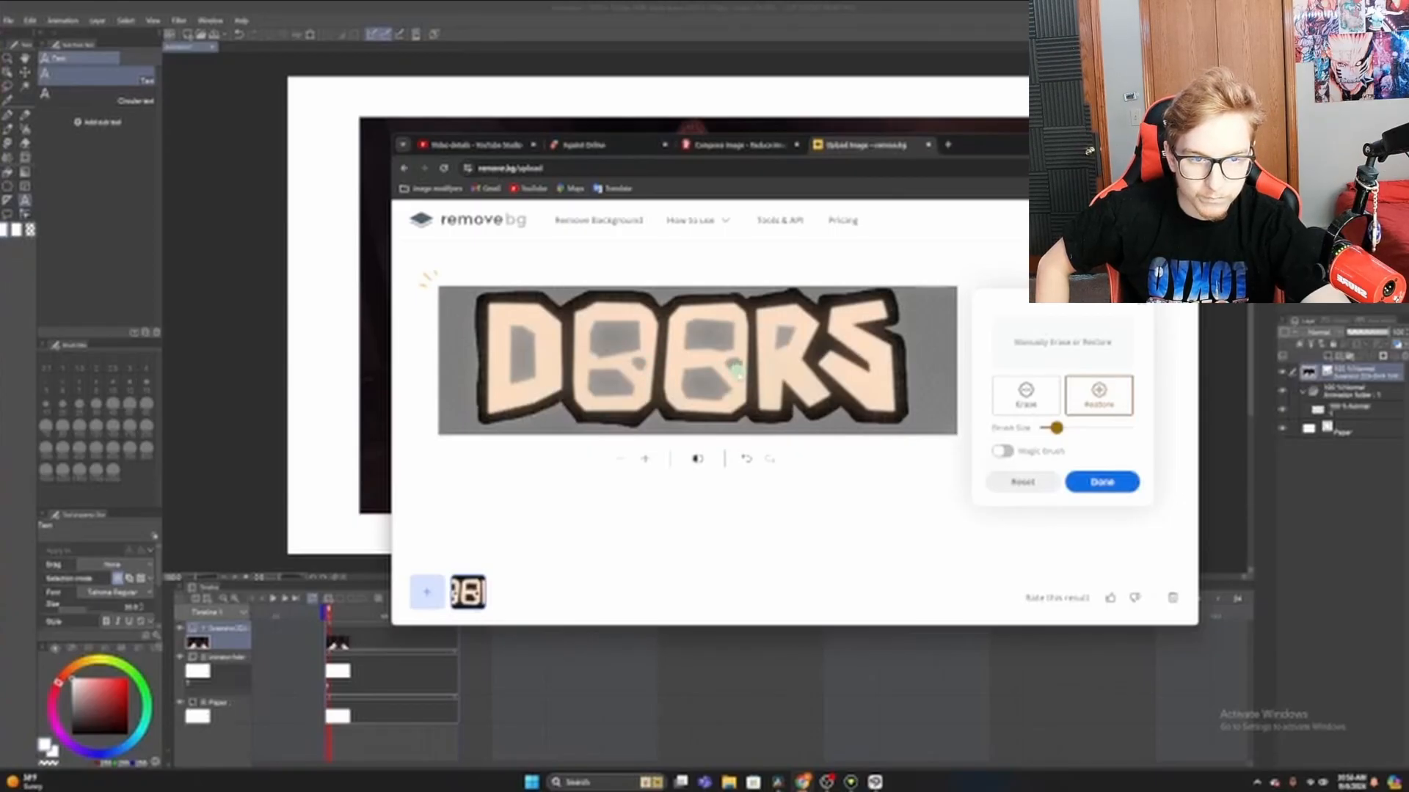
left_click(1084, 480)
left_click(1071, 433)
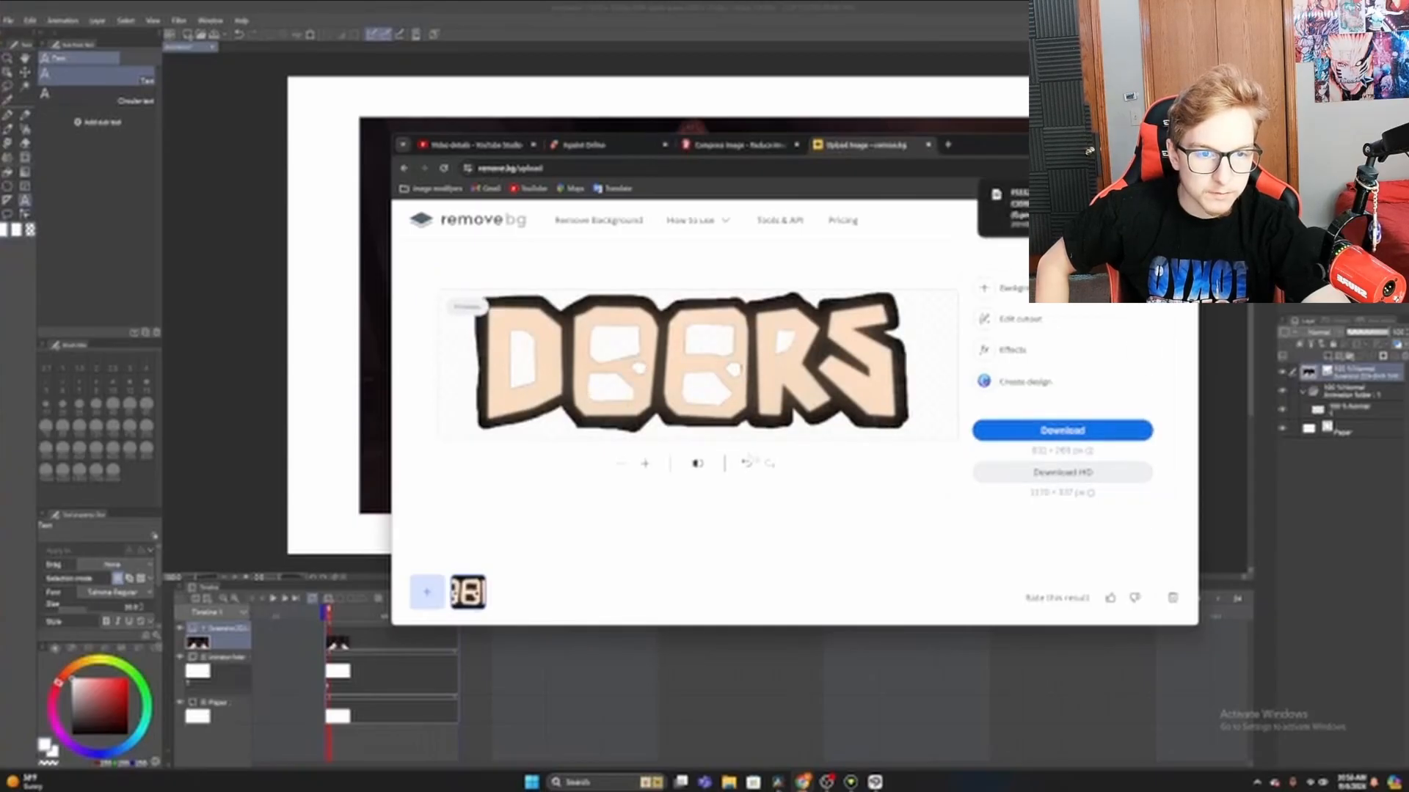
- Restore the dark gaps inside the DOORS letters in the cutout and download the standard-resolution logo
left_click(1006, 321)
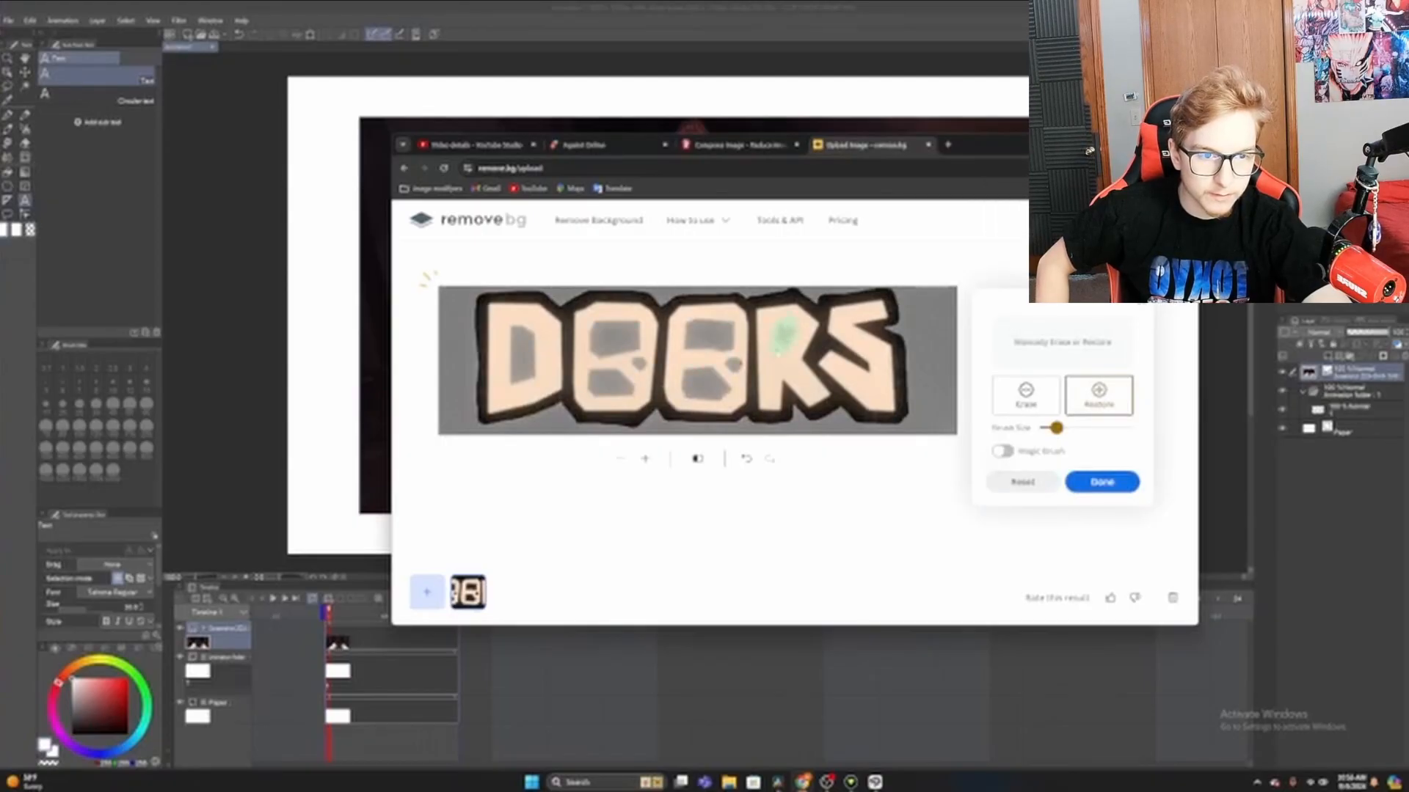
left_click_drag(789, 337, 781, 340)
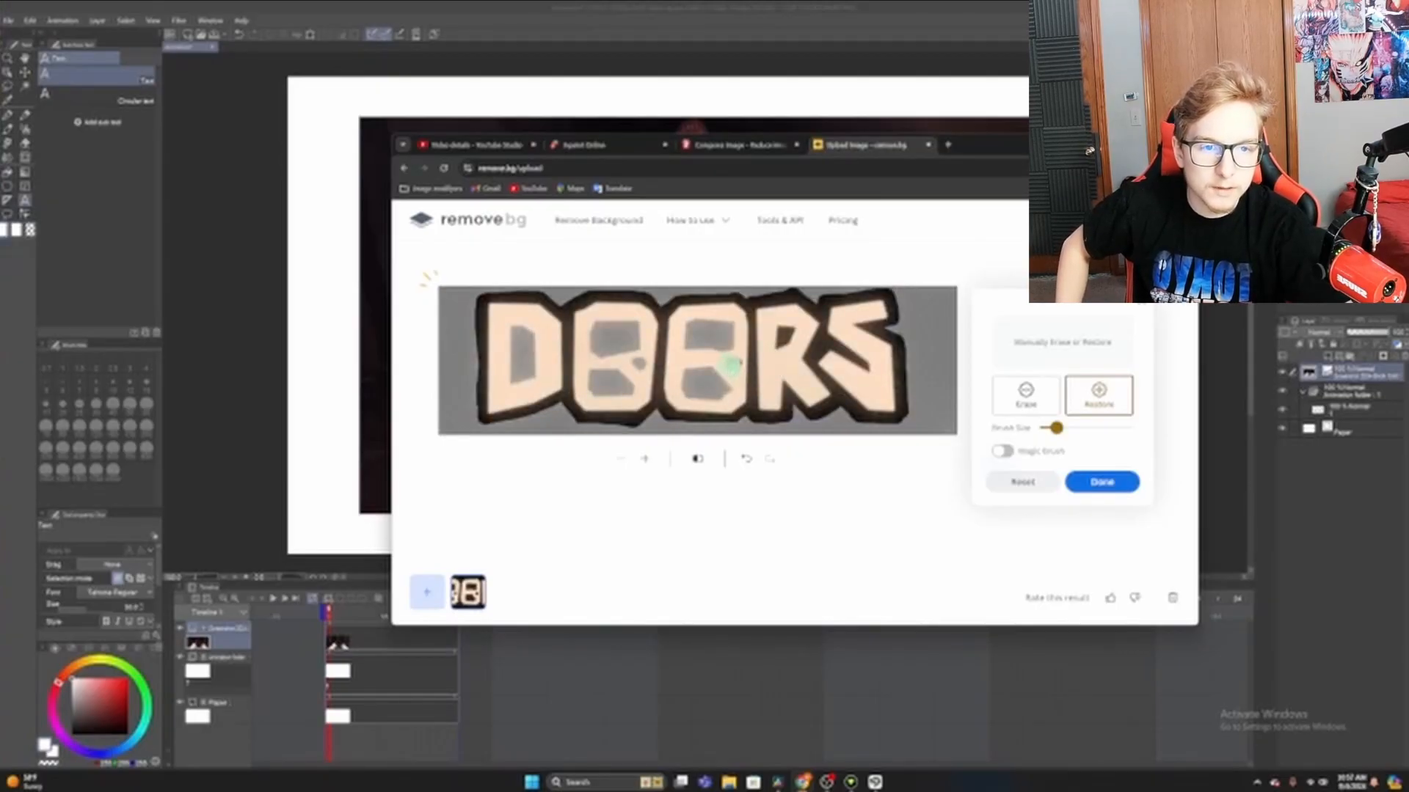
left_click_drag(732, 365, 730, 371)
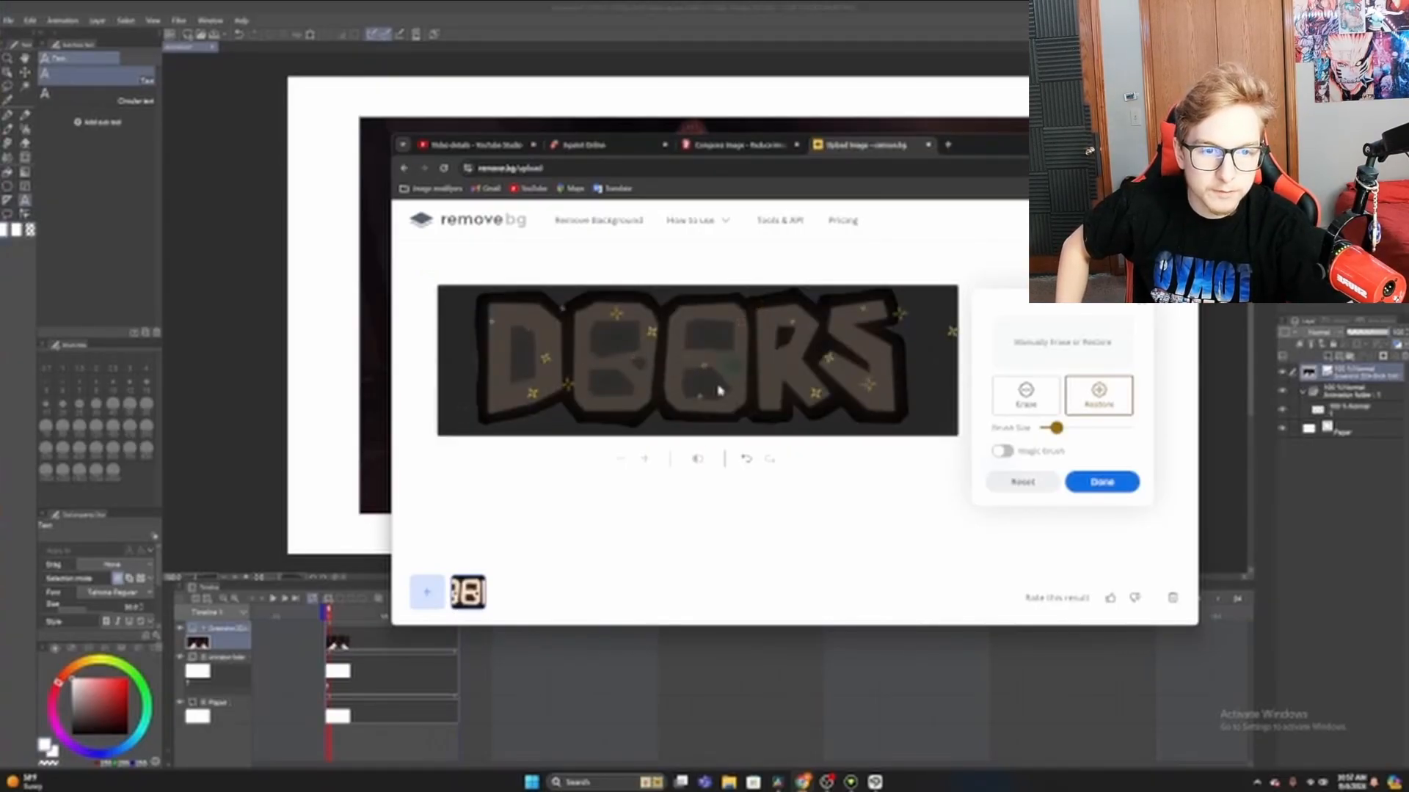
left_click(1093, 482)
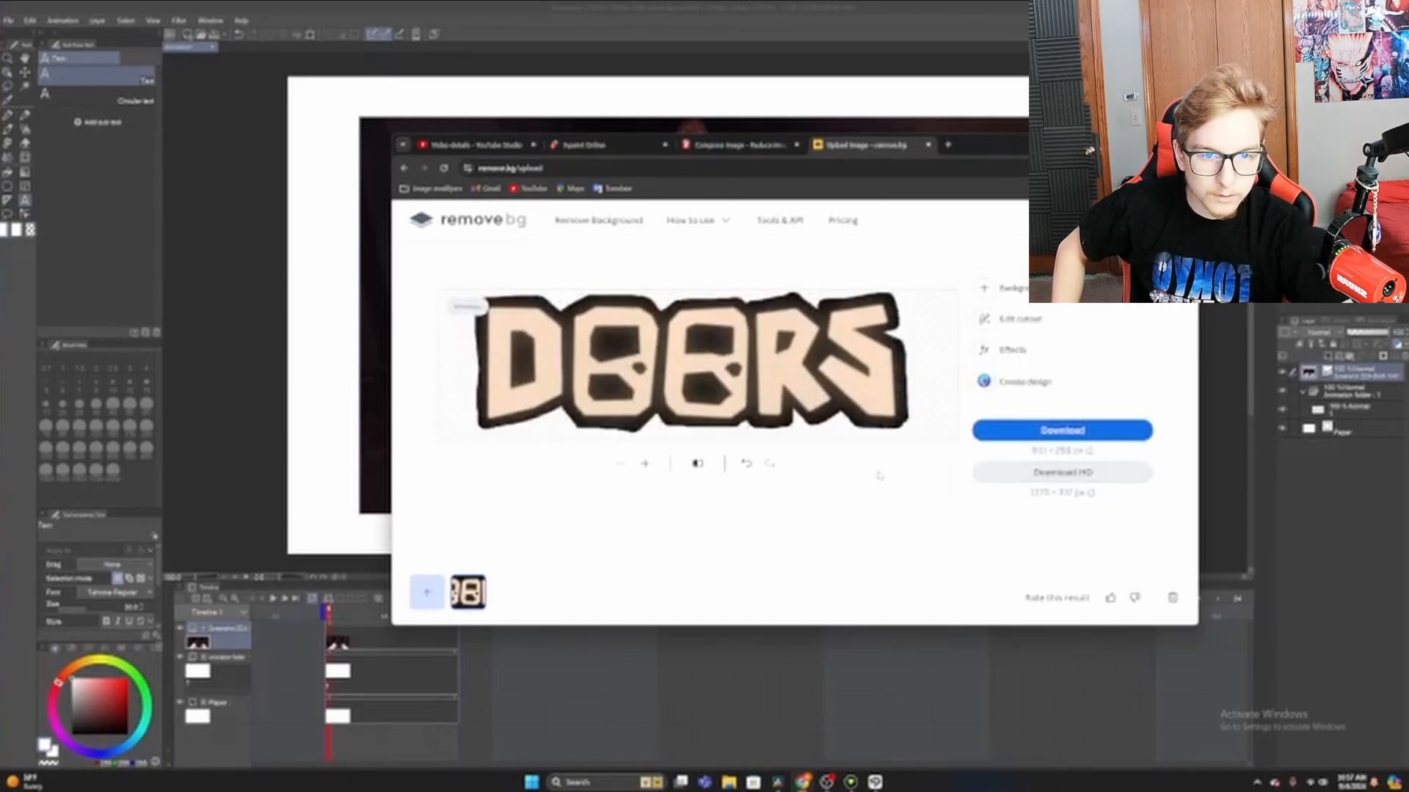
left_click(1060, 433)
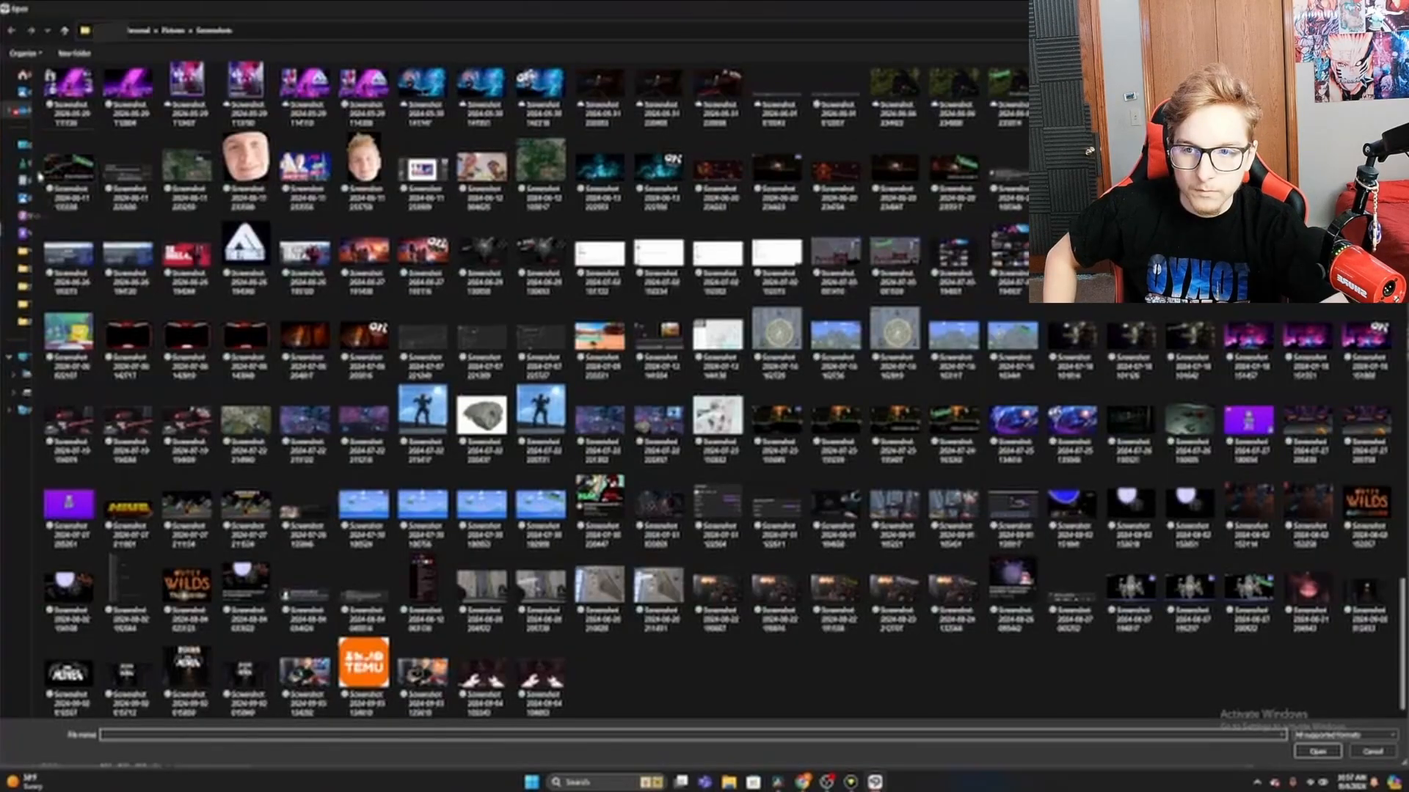
- In Clip Studio Paint, import the newest DOORS cutout from Downloads and place it tilted clockwise in the picture's upper-right corner
left_click(22, 166)
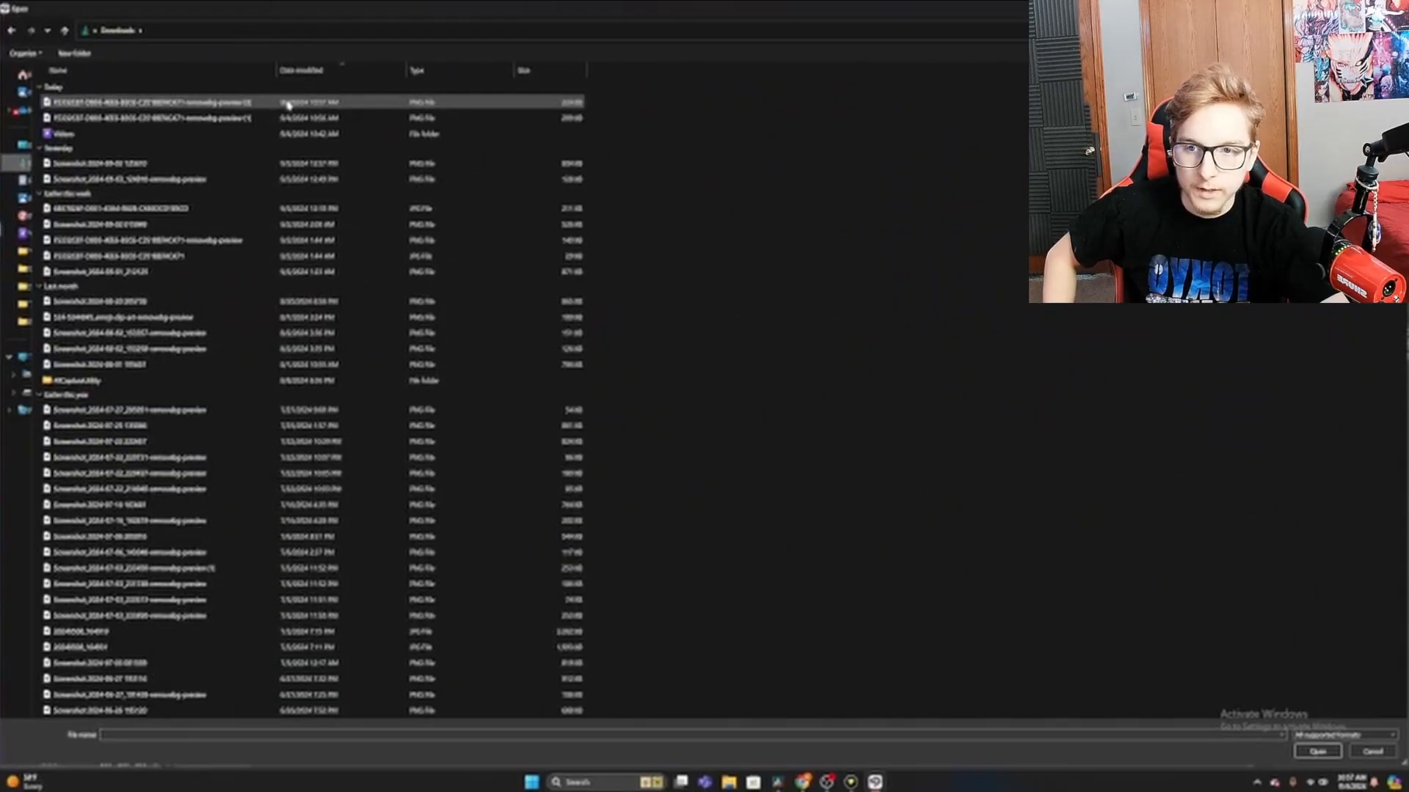
double_click(245, 107)
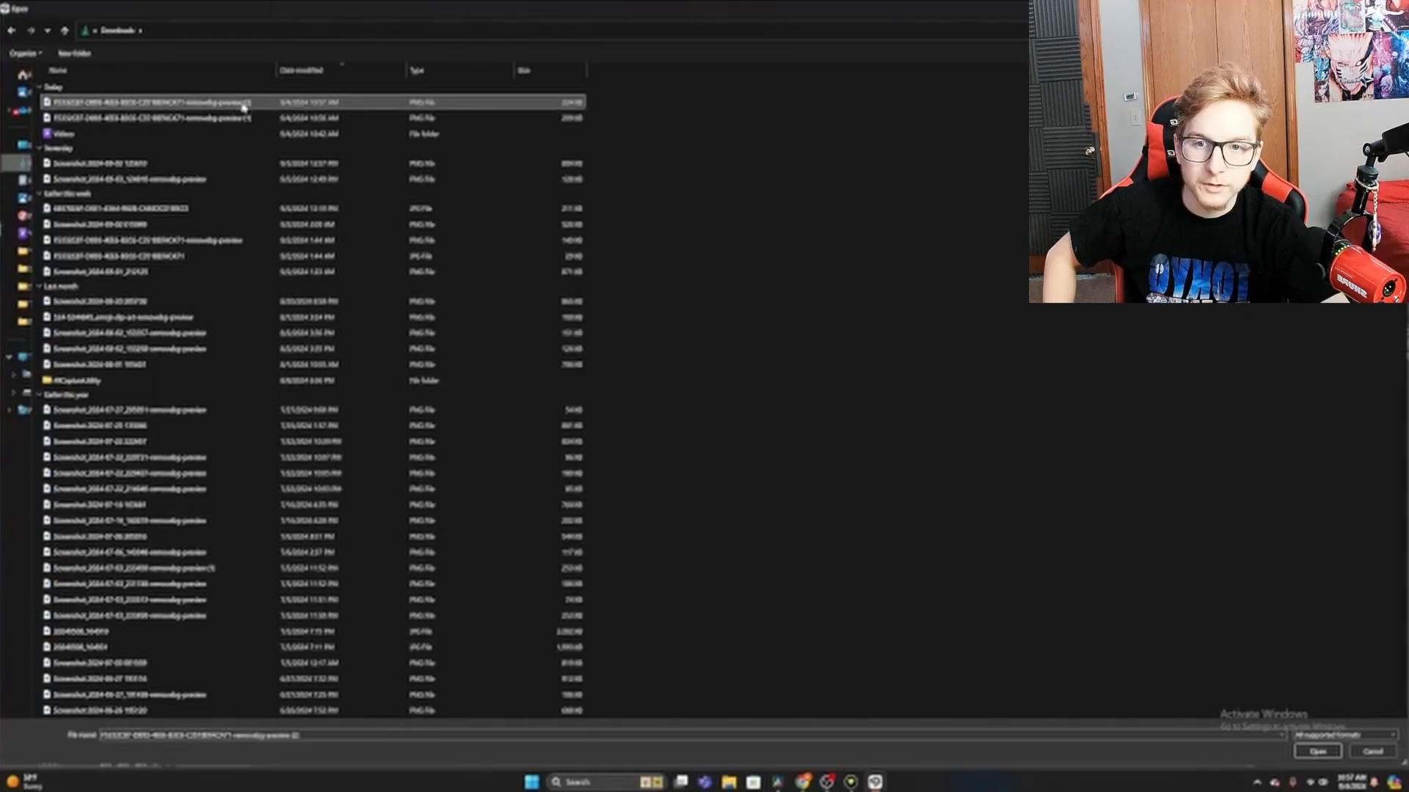
left_click_drag(713, 316, 870, 181)
left_click_drag(870, 116, 882, 117)
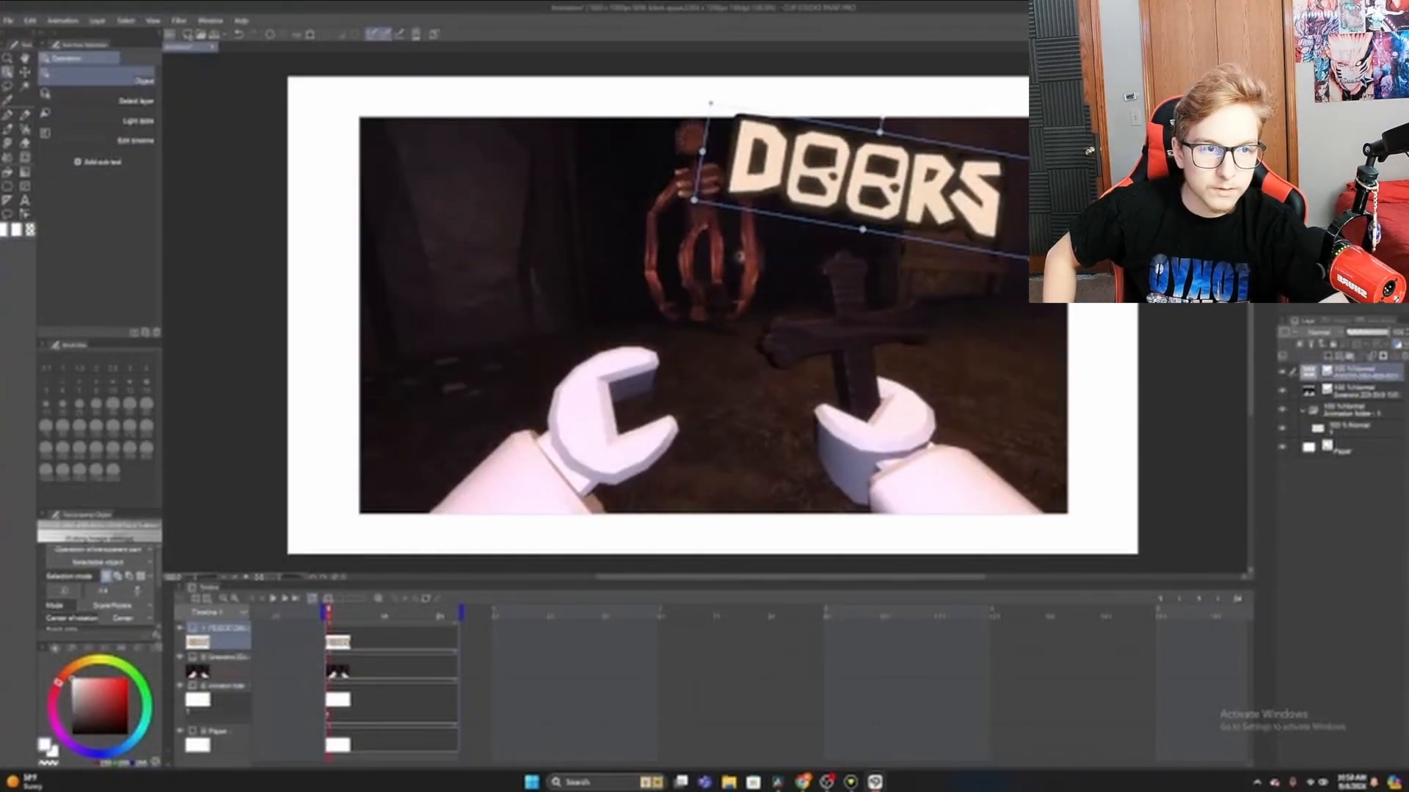
left_click_drag(870, 181, 914, 189)
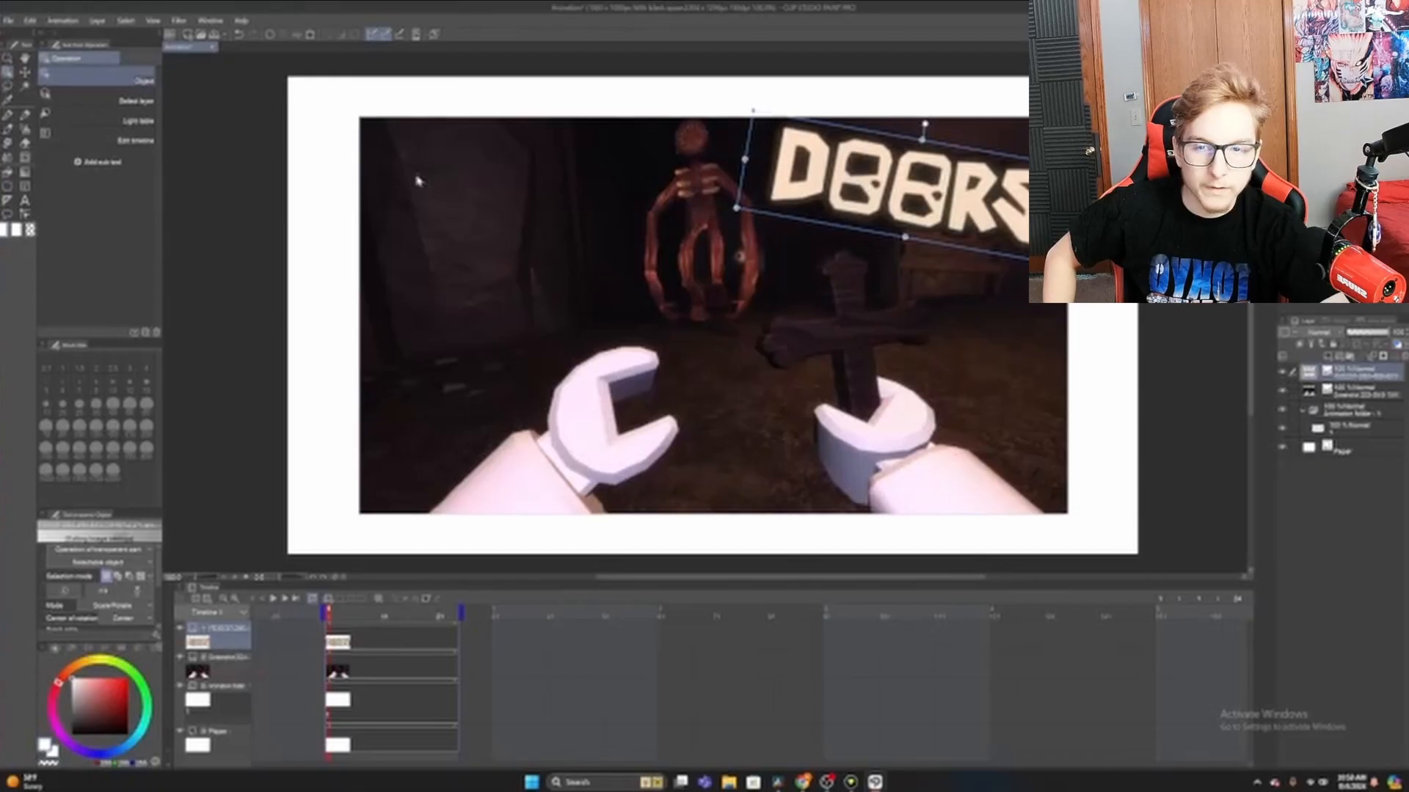
- Import the earlier DOORS cutout without filled letter gaps and place it in the picture's upper-left area for comparison
left_click(9, 20)
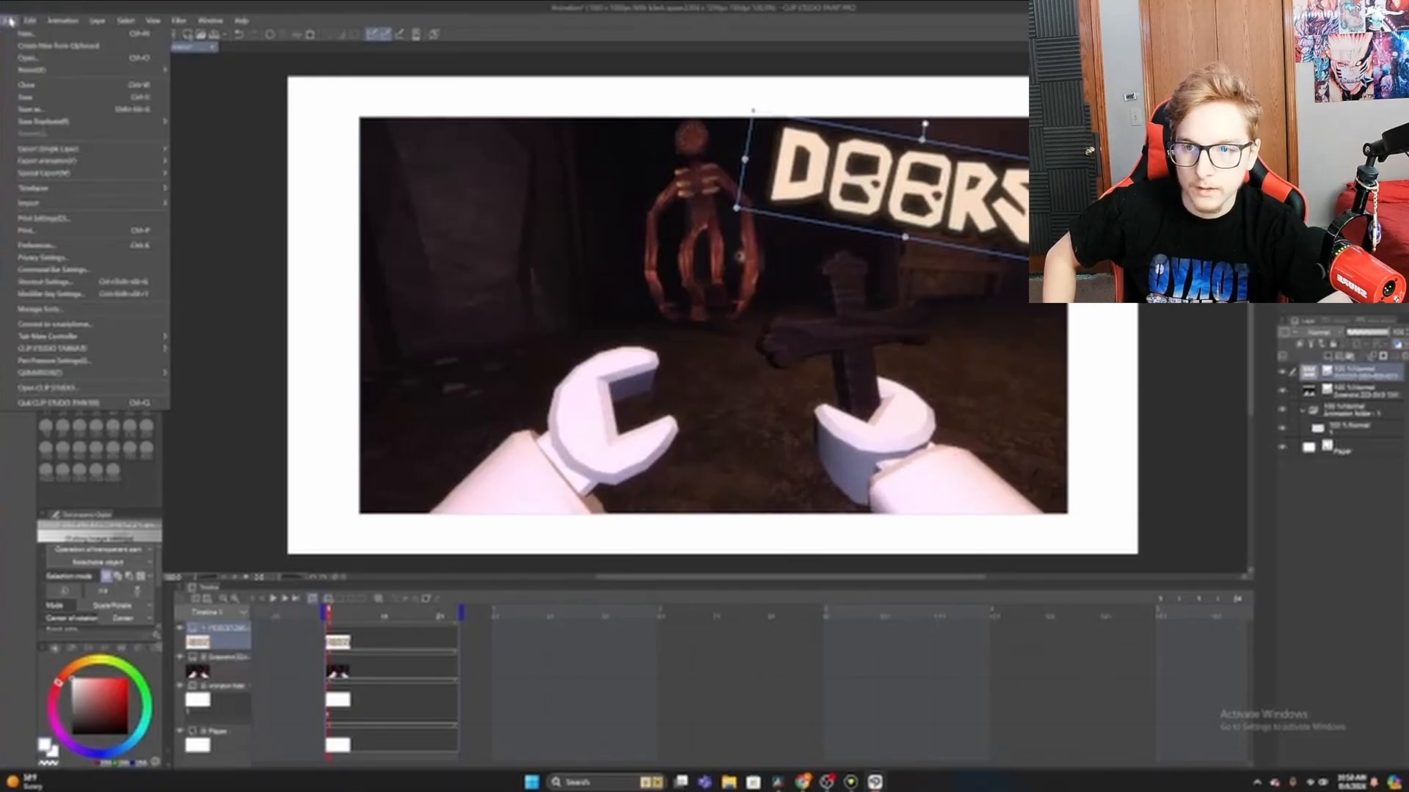
left_click(199, 205)
double_click(235, 119)
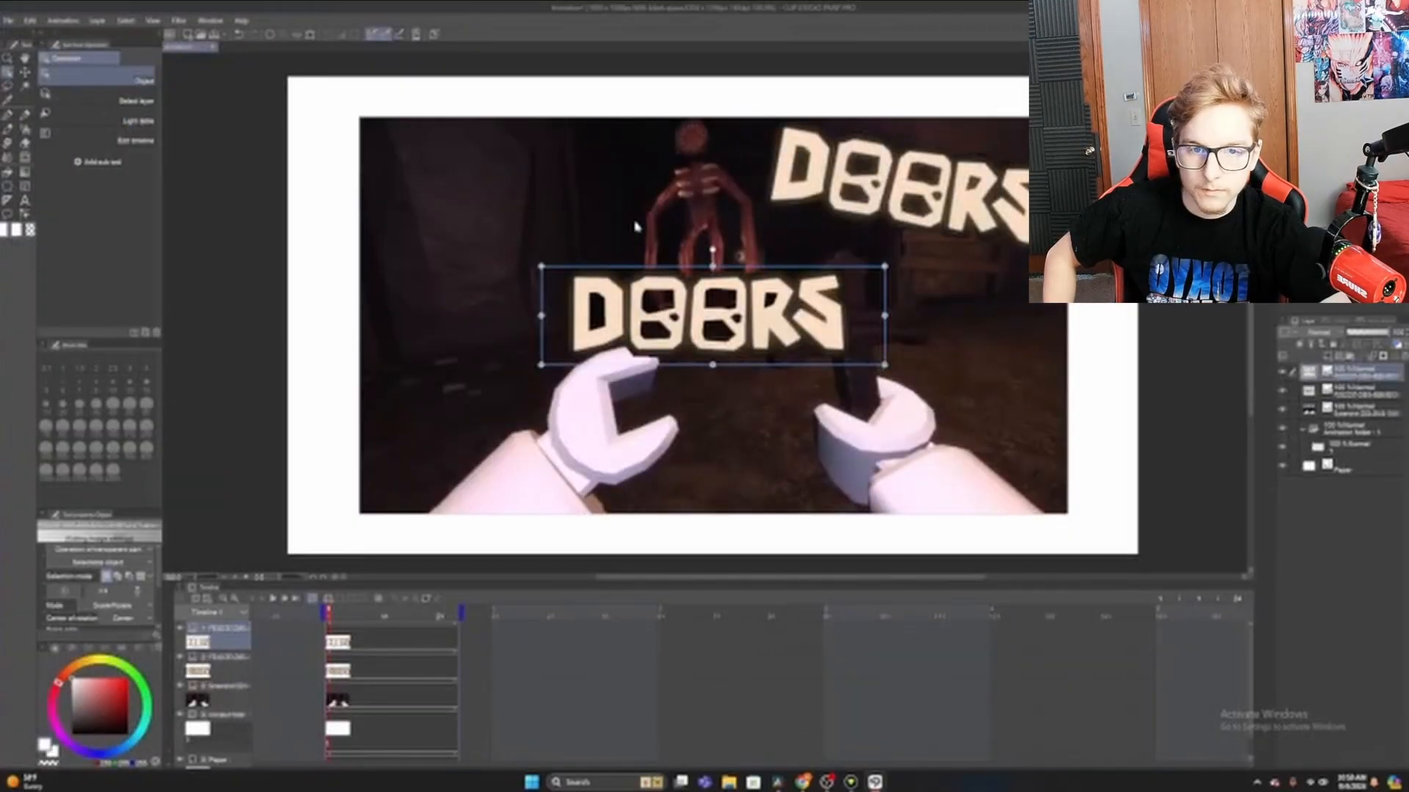
left_click_drag(693, 297, 607, 212)
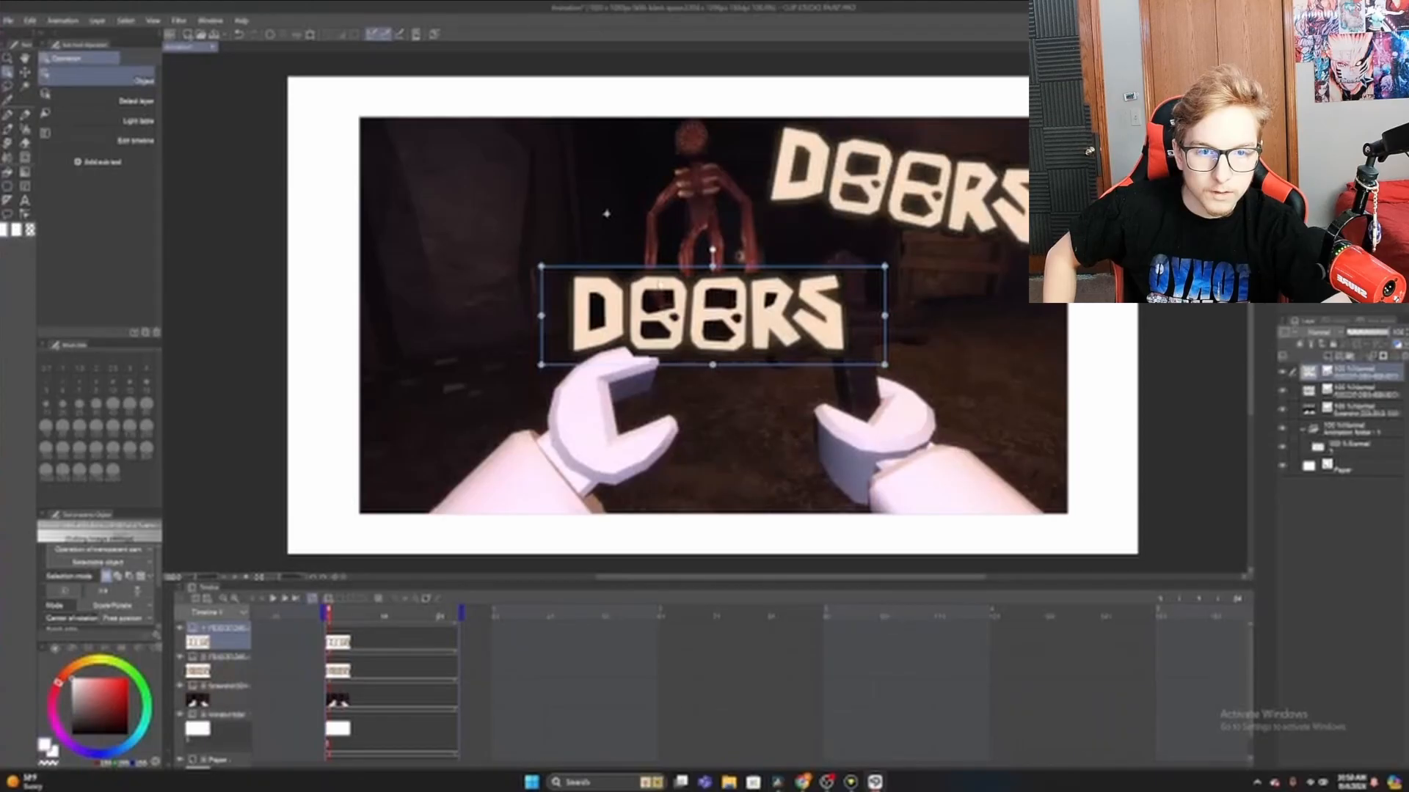
left_click_drag(662, 289, 498, 152)
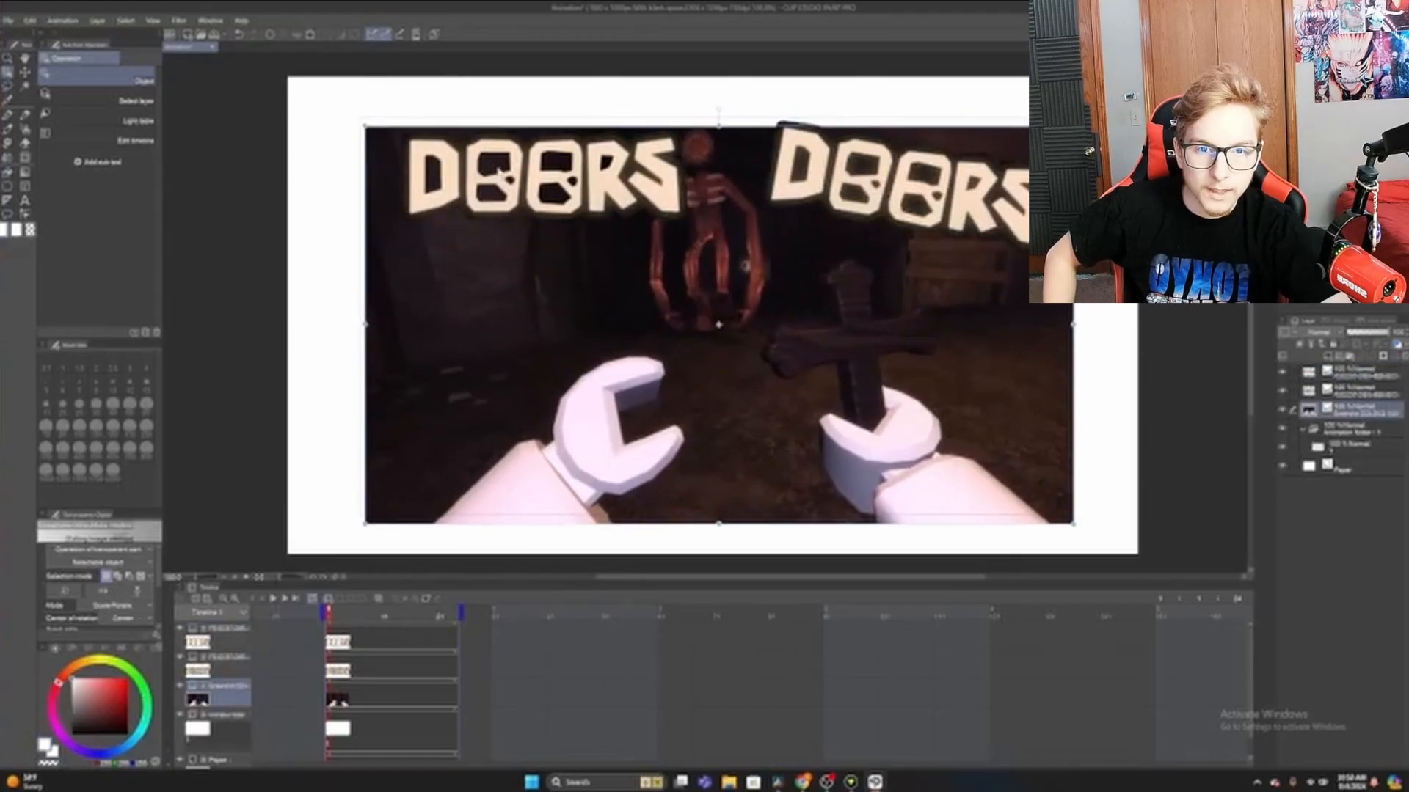
left_click_drag(492, 156, 484, 217)
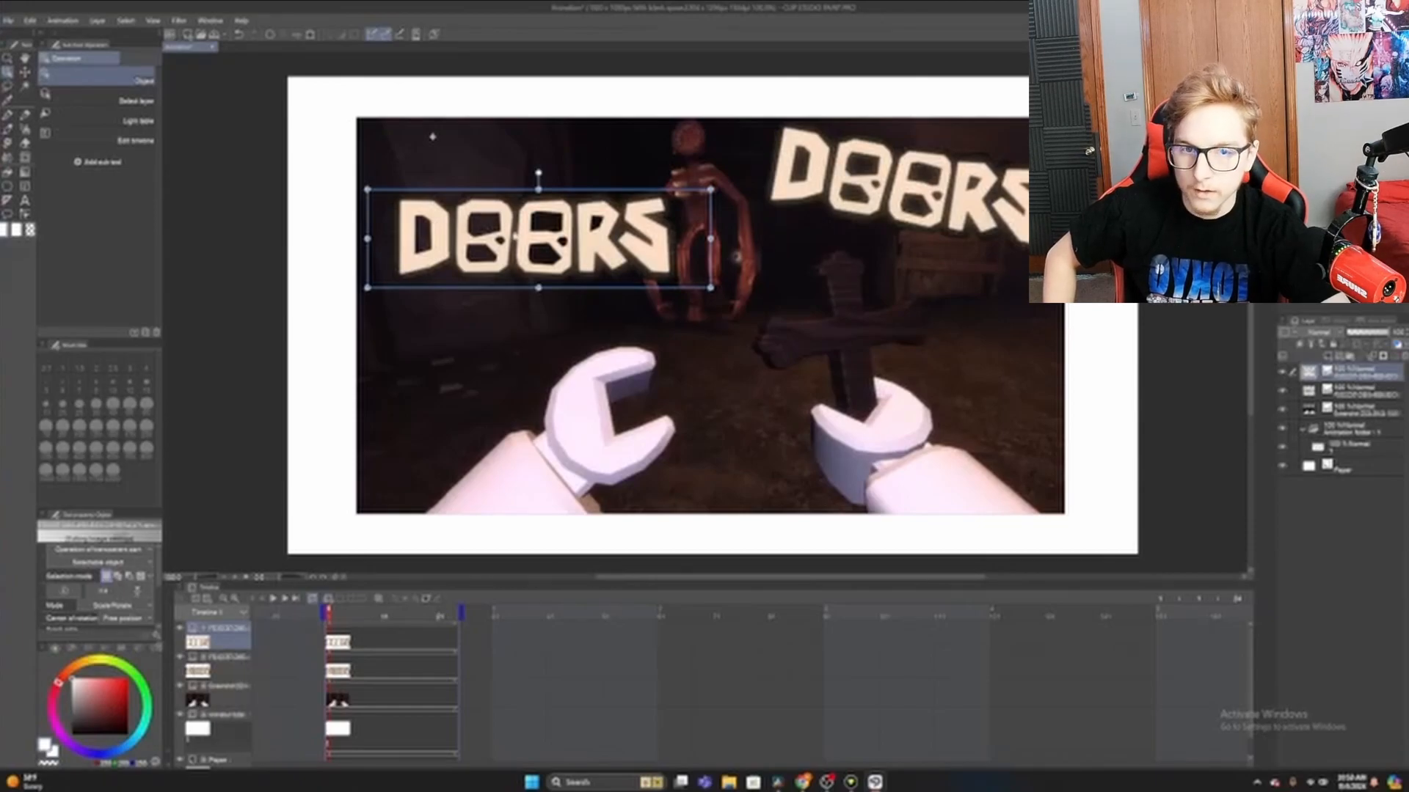
left_click_drag(515, 237, 513, 219)
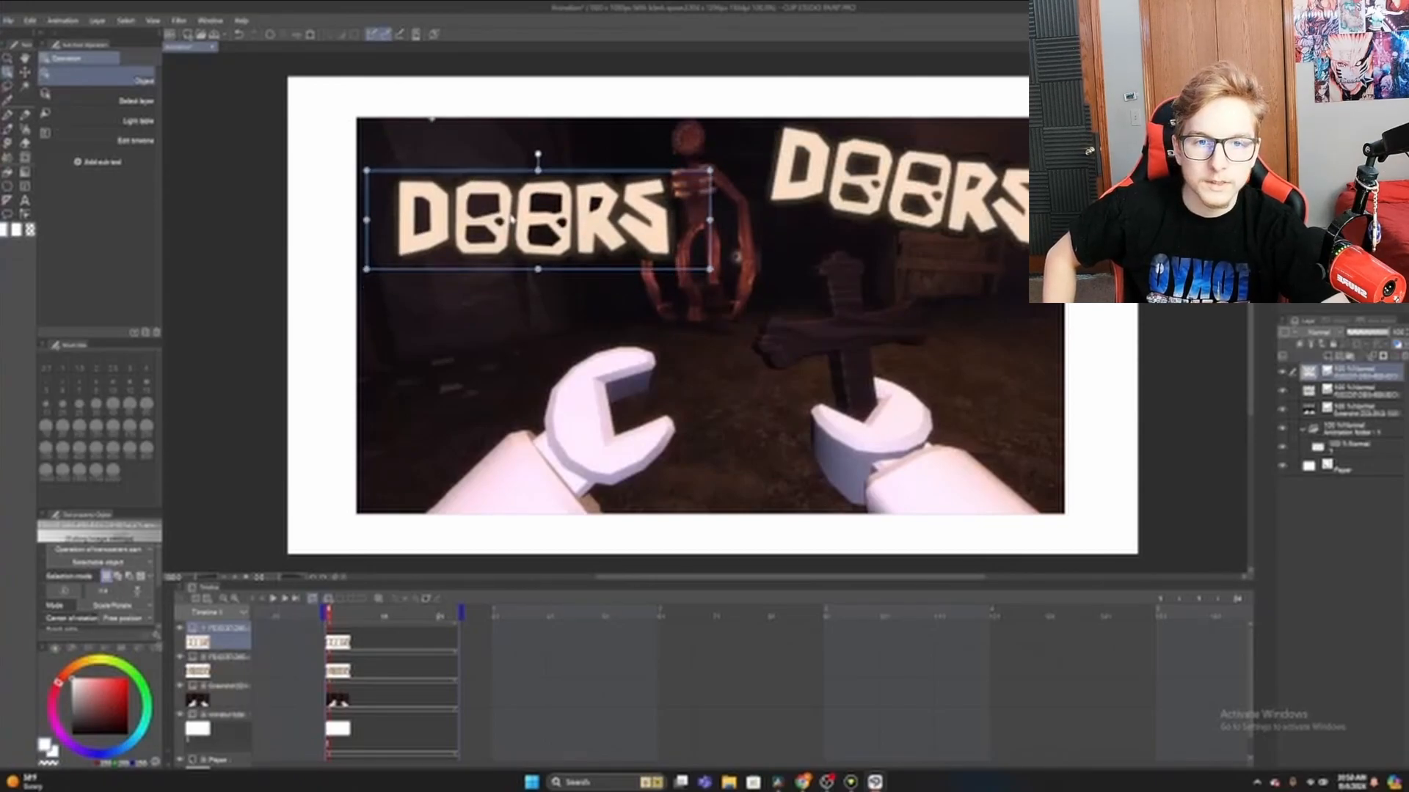
- Undo the import and placement of the second DOORS logo, keeping the tilted one in the upper-right corner
key("ctrl+z")
key("ctrl+z")
key("ctrl+z")
key("ctrl+z")
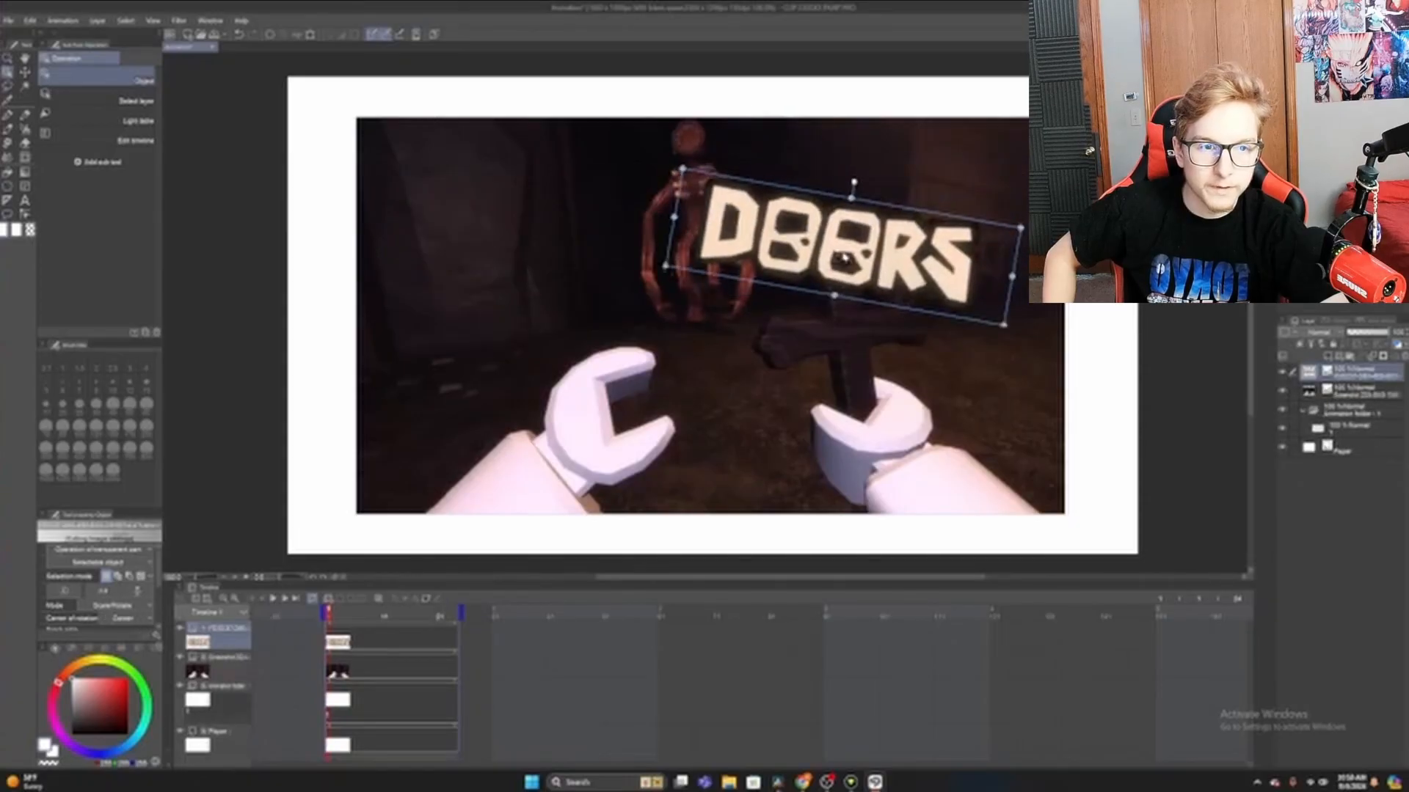
key("ctrl+z")
key("ctrl+z")
key("ctrl+z")
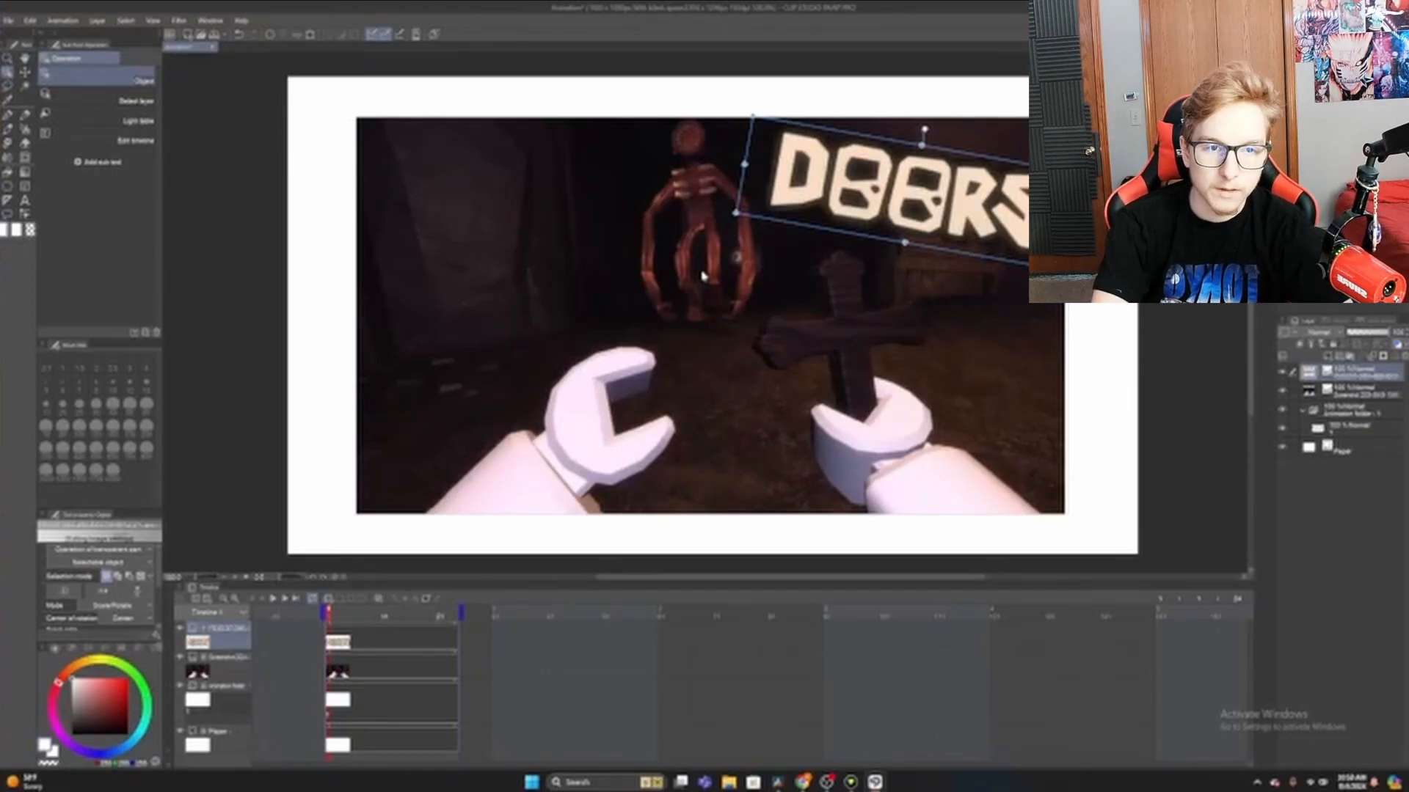
- Nudge the tilted DOORS logo closer to the picture's upper-right corner and add a new raster layer between the logo and screenshot layers
left_click_drag(736, 256, 746, 248)
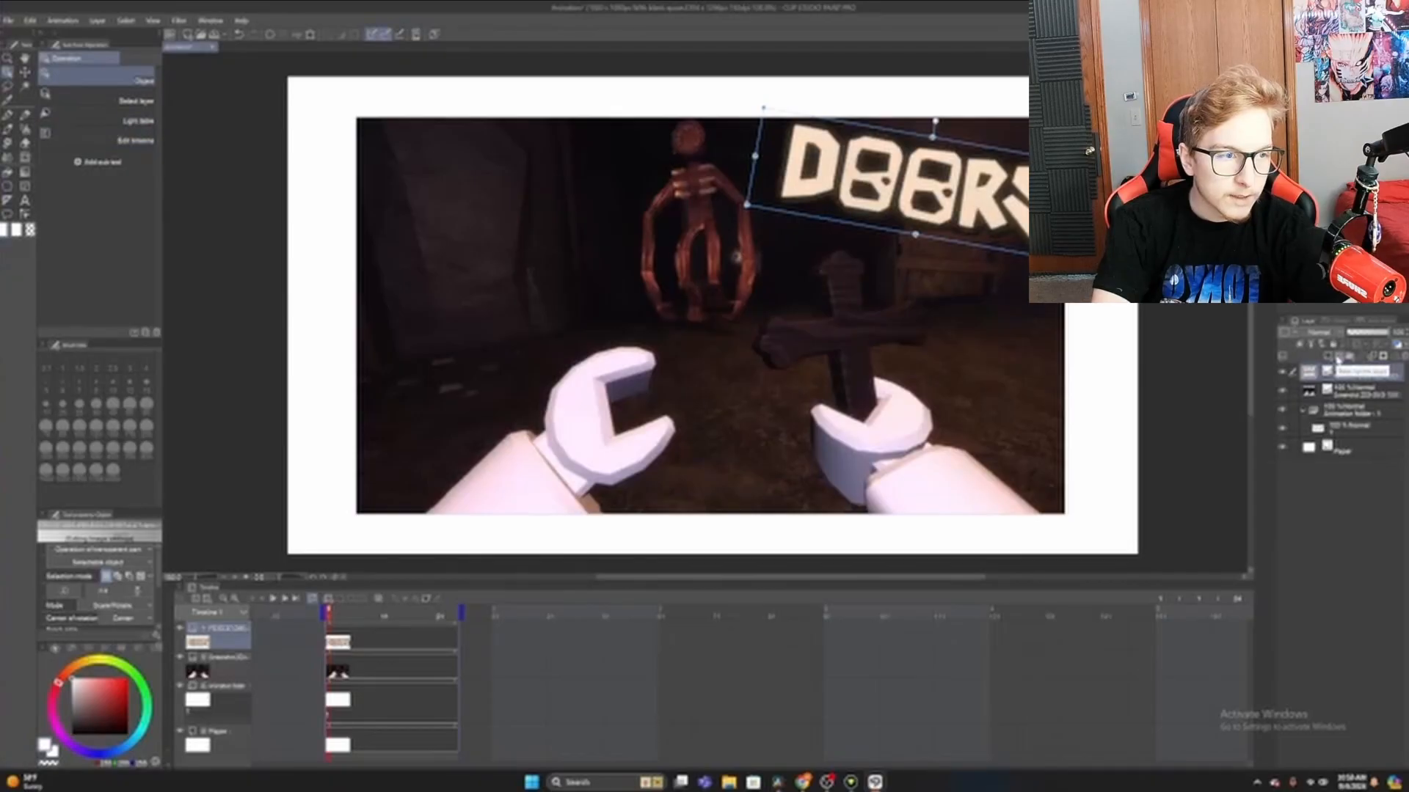
left_click(1337, 358)
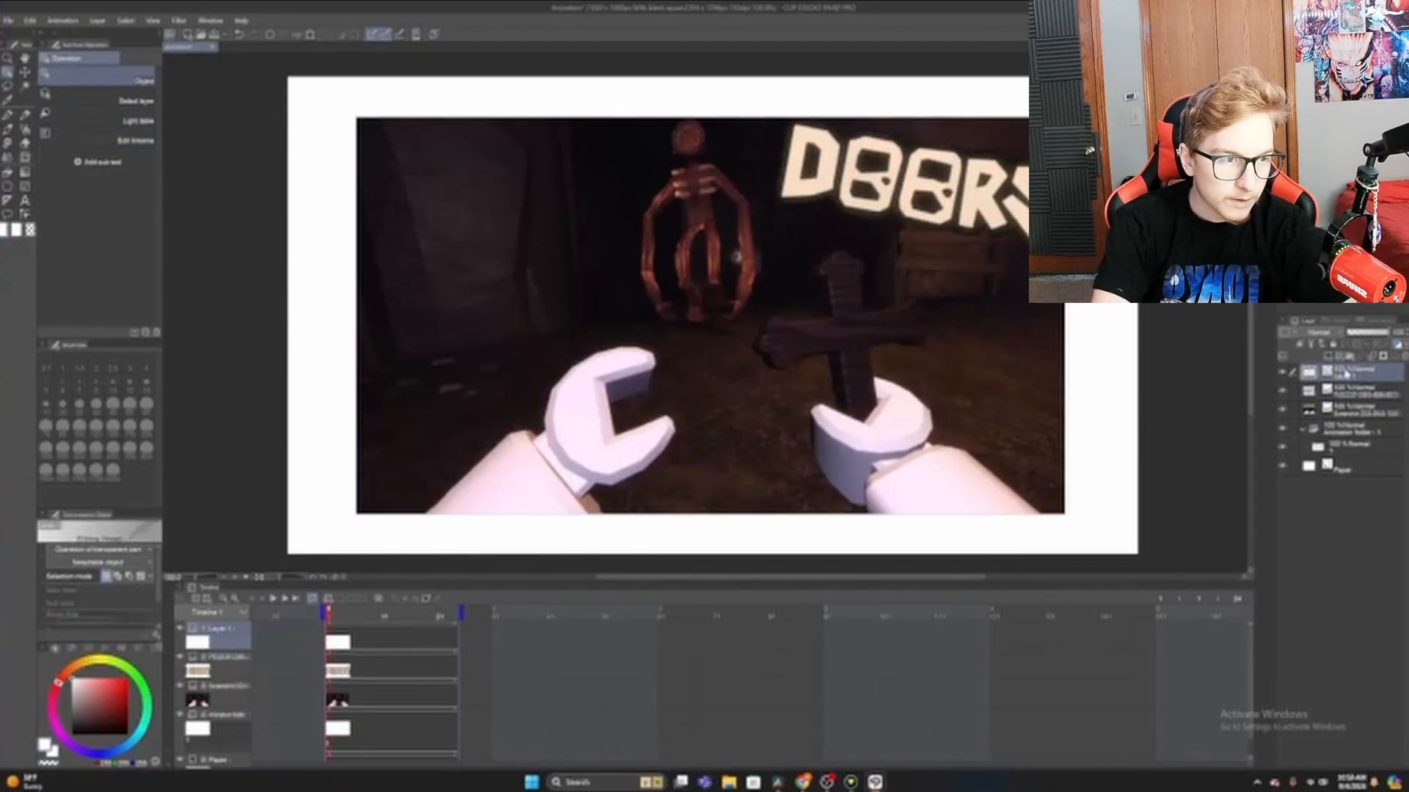
left_click_drag(1348, 377, 1347, 404)
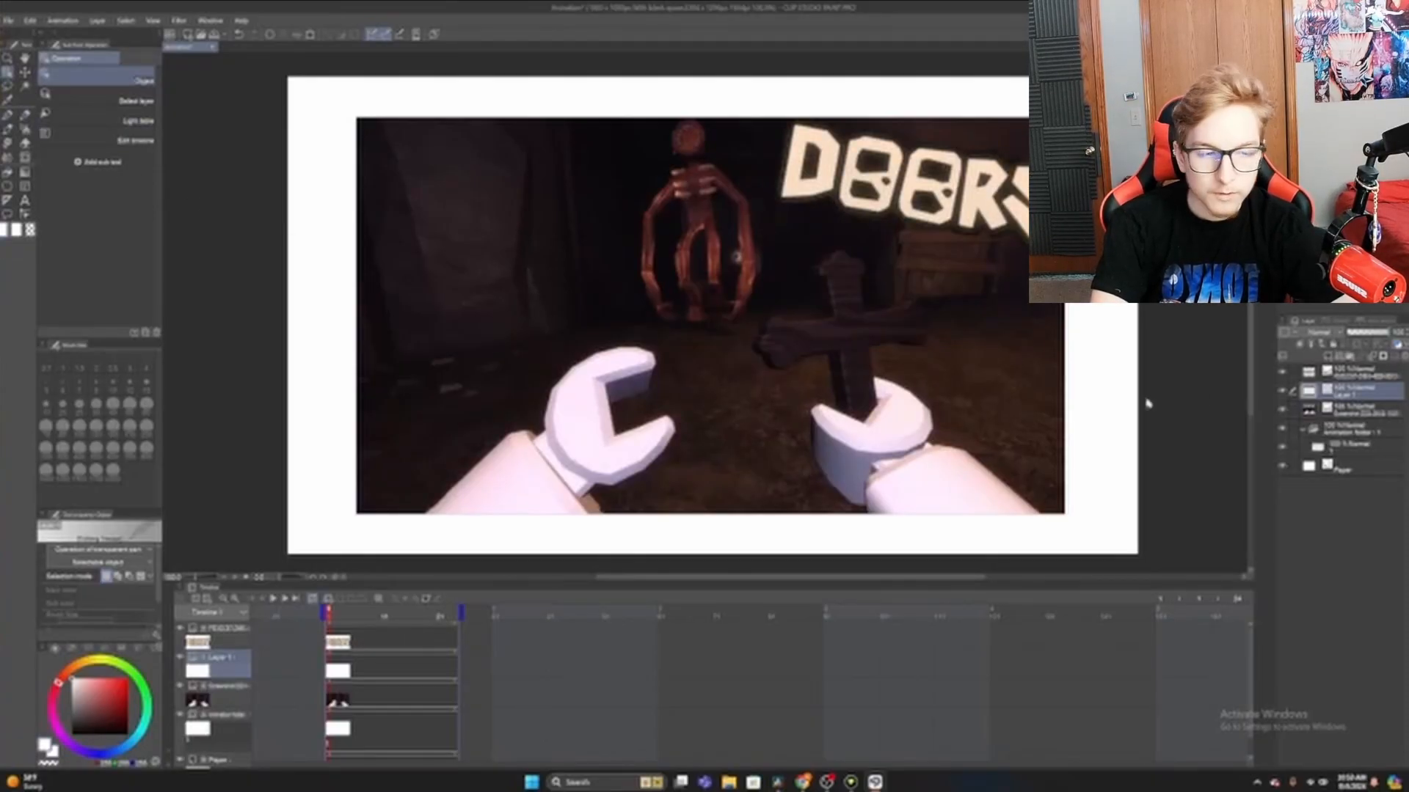
- Ready the G-pen with white on the new layer, undoing a freehand test scribble over the dark background
left_click(7, 116)
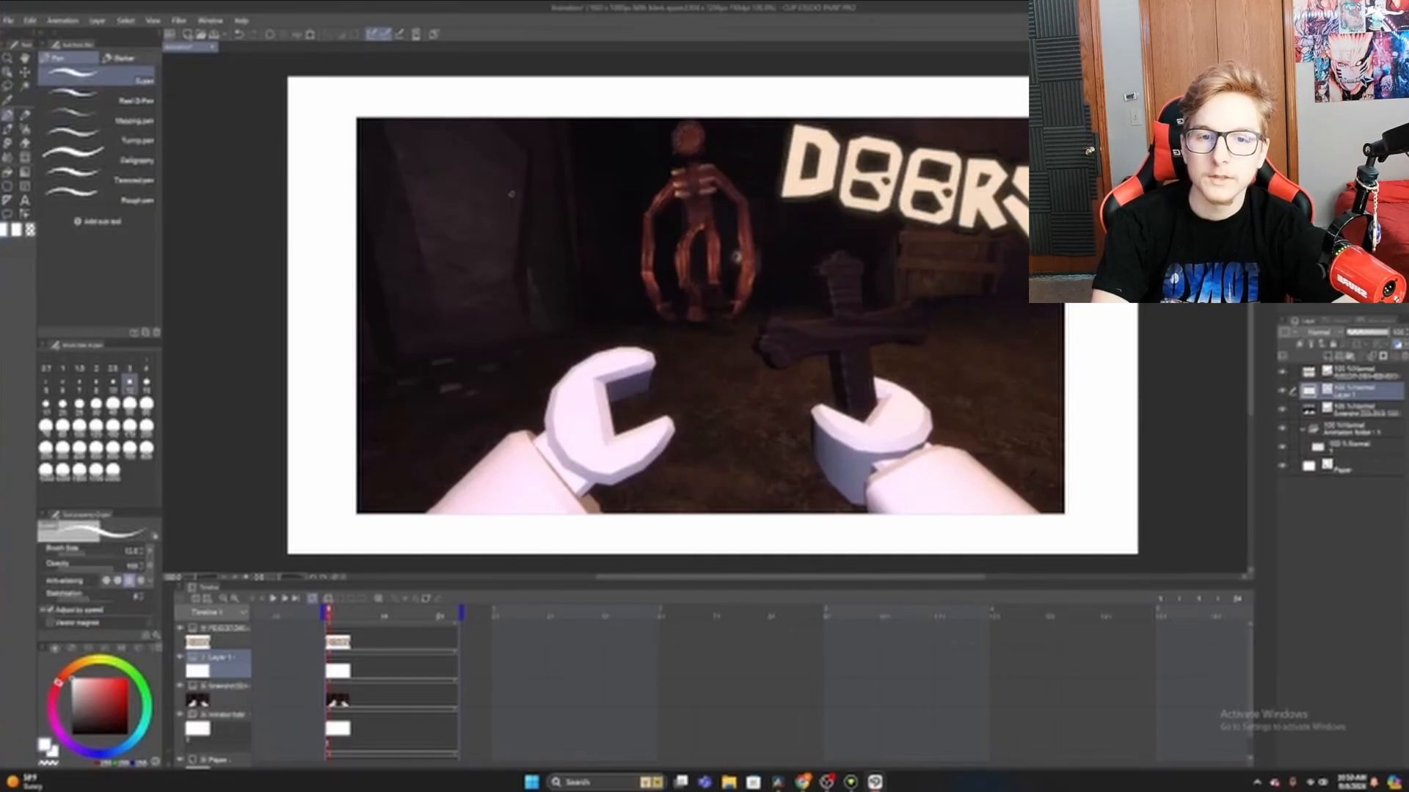
mouse_move(636, 211)
left_mouse_down()
mouse_move(568, 242)
mouse_move(567, 366)
mouse_move(436, 305)
mouse_move(598, 371)
left_mouse_up()
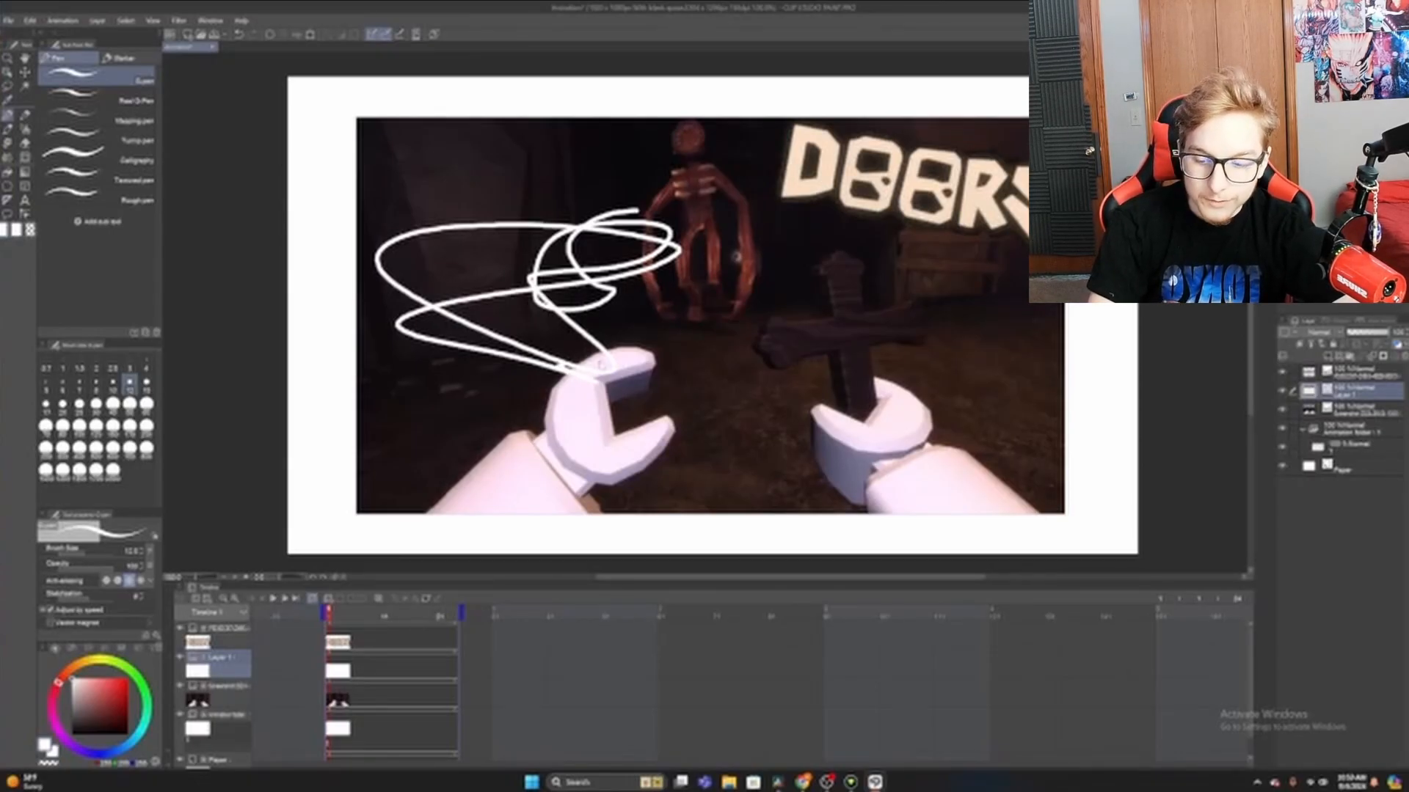
key("ctrl+z")
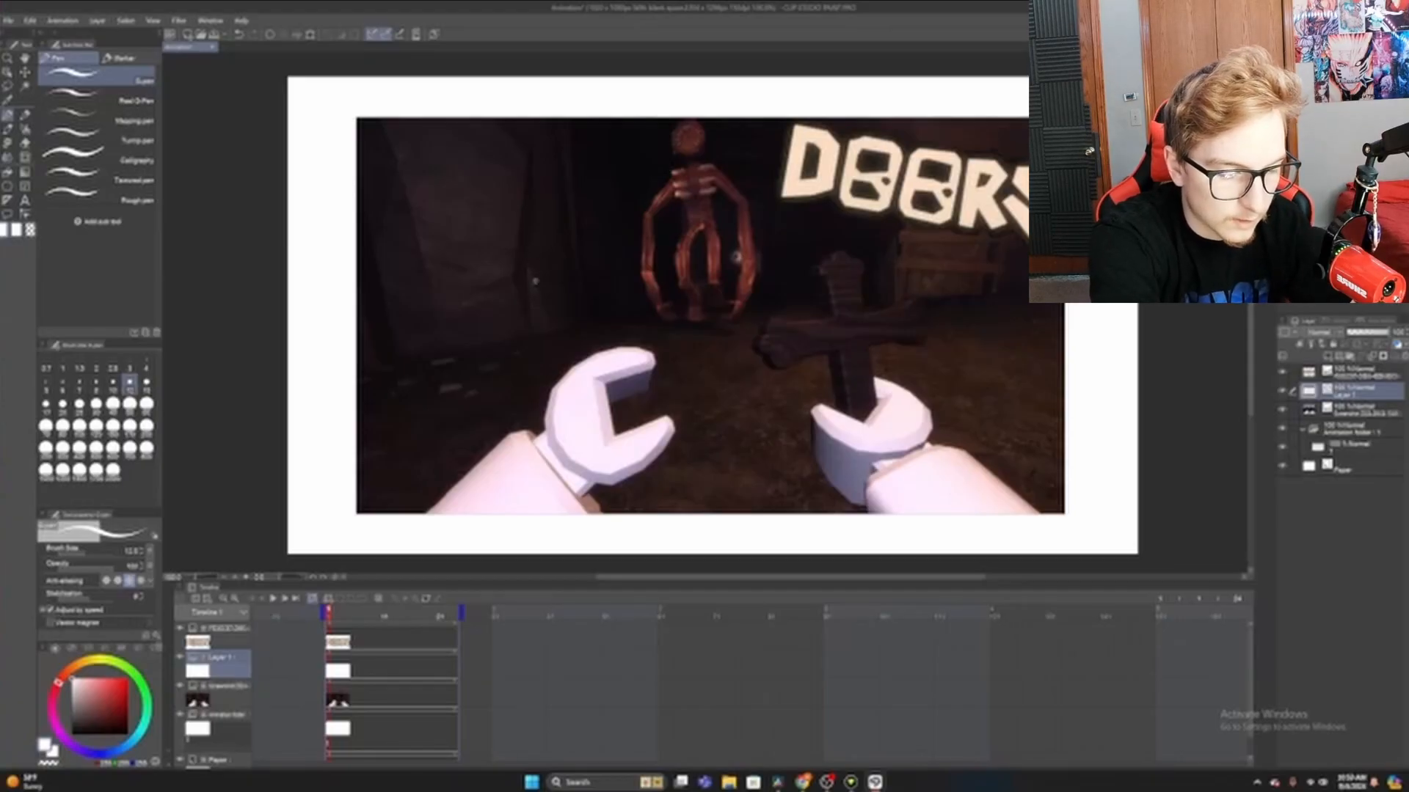
left_click(542, 275, "alt")
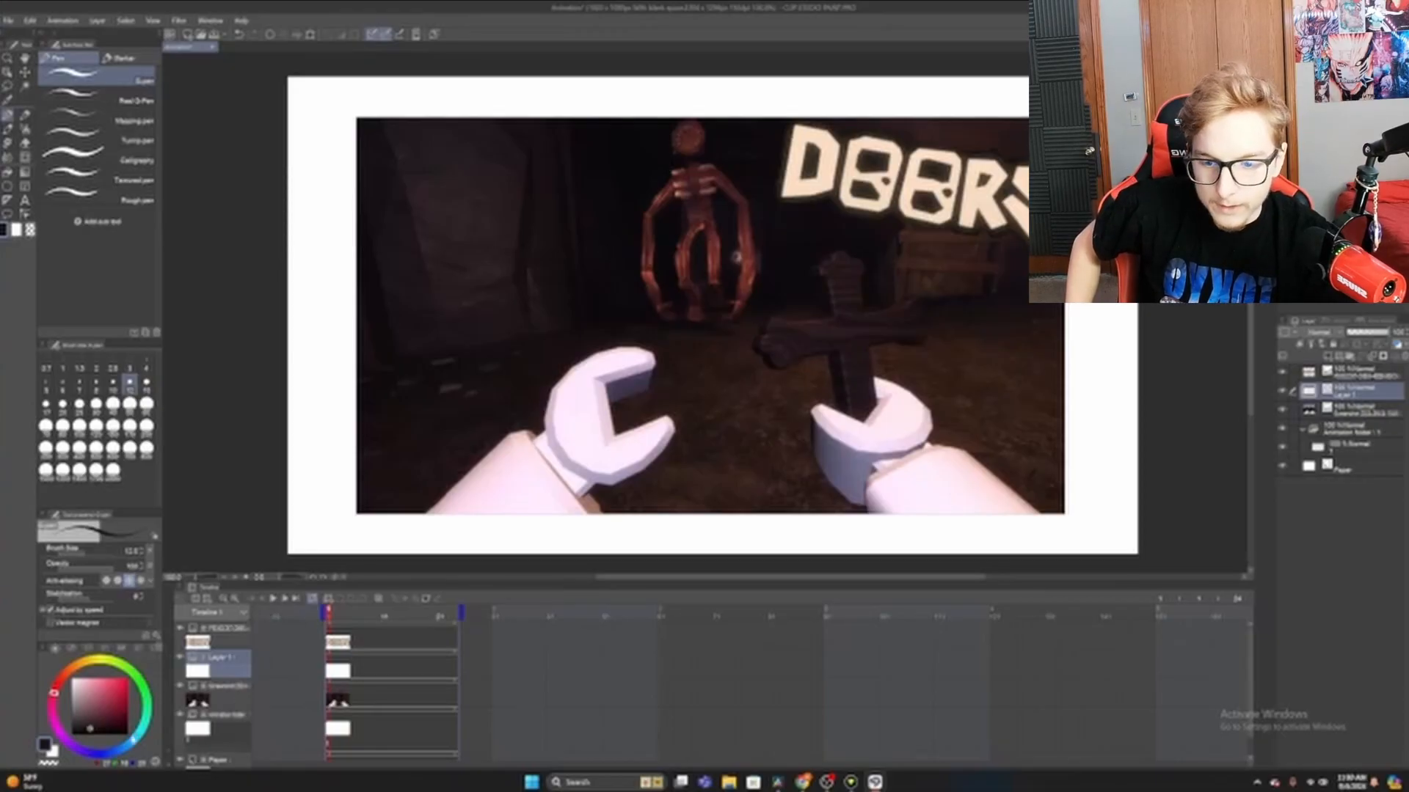
key("x")
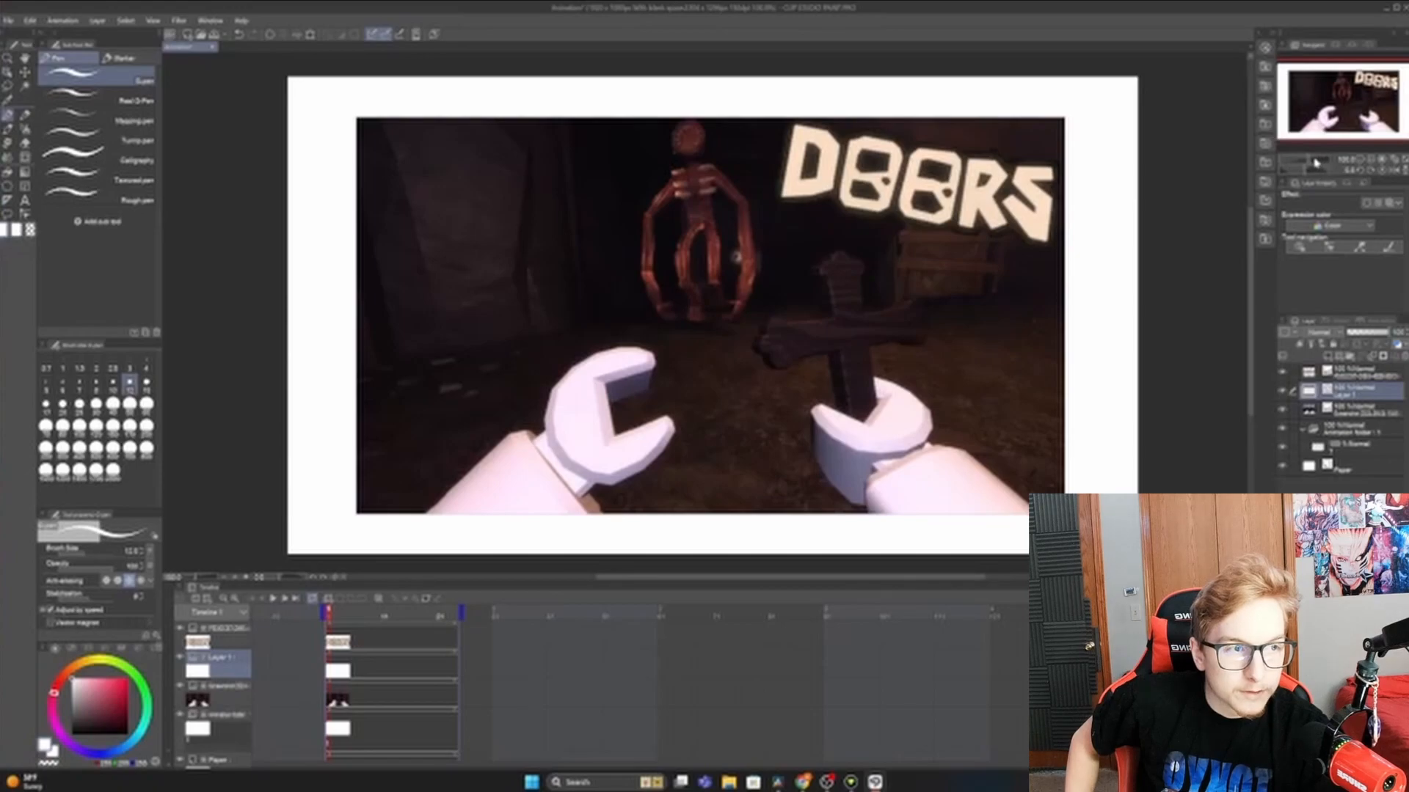
- Trace a white outline around the skeletal figure's head, neck and both shoulders
left_click(1313, 162)
left_click_drag(1313, 162, 1317, 163)
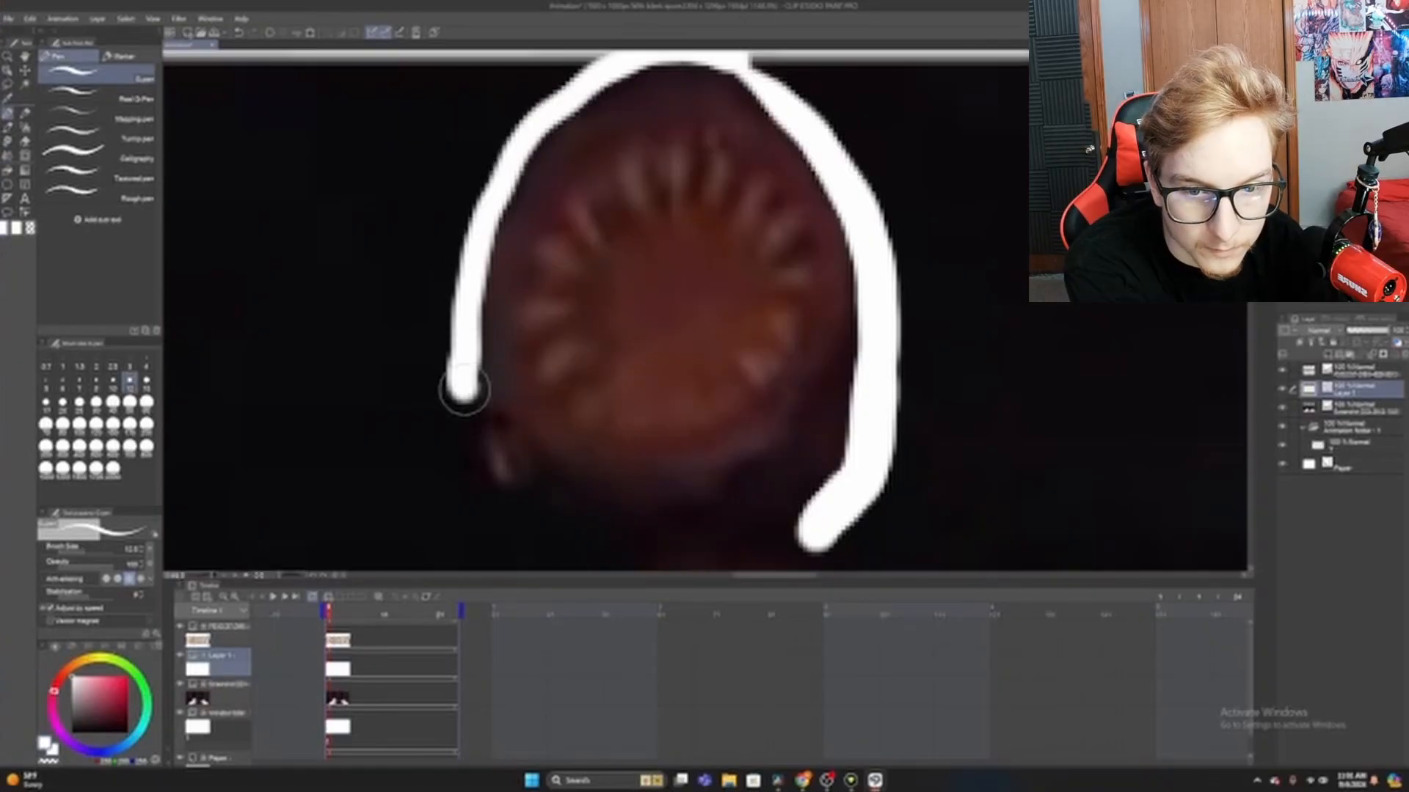
mouse_move(465, 383)
left_mouse_down()
mouse_move(505, 501)
mouse_move(613, 541)
left_mouse_up()
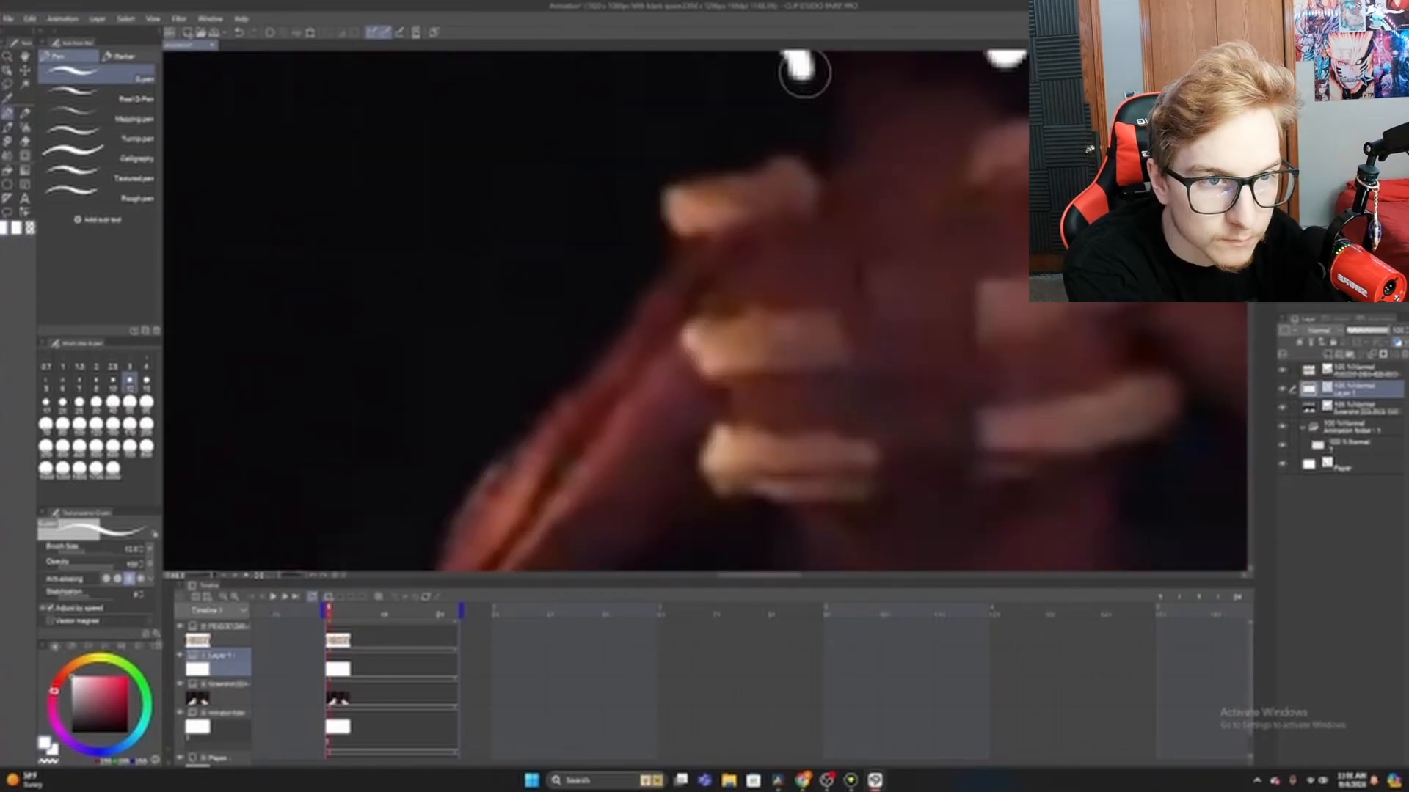
mouse_move(802, 63)
left_mouse_down()
mouse_move(791, 140)
mouse_move(649, 207)
mouse_move(593, 345)
mouse_move(412, 561)
left_mouse_up()
mouse_move(1005, 63)
left_mouse_down()
mouse_move(1017, 110)
mouse_move(1088, 95)
mouse_move(1140, 112)
mouse_move(1247, 221)
left_mouse_up()
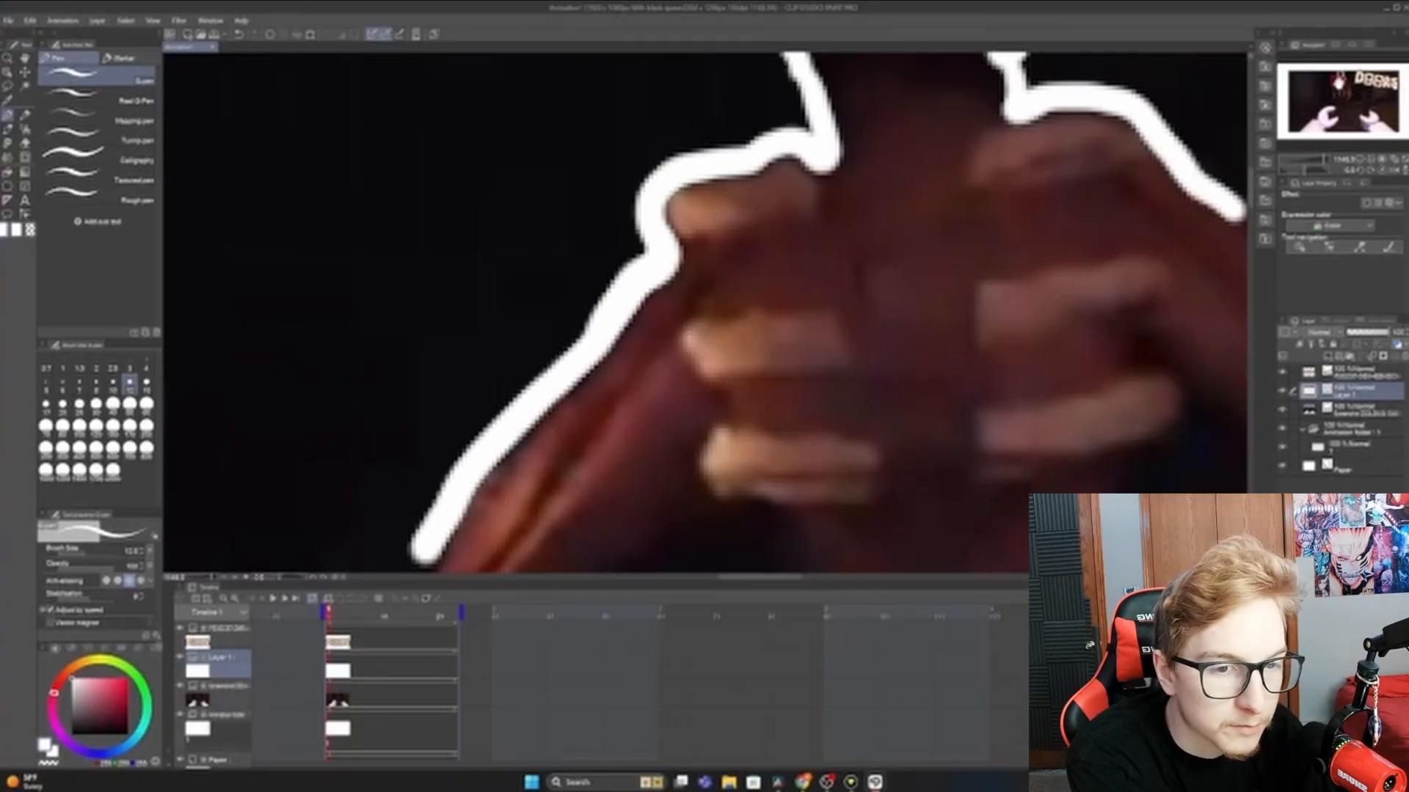
- Continue the white outline from the shoulder down the outer edge of the figure's arm on the picture's left side, to the wrist
left_click_drag(1344, 80, 1342, 85)
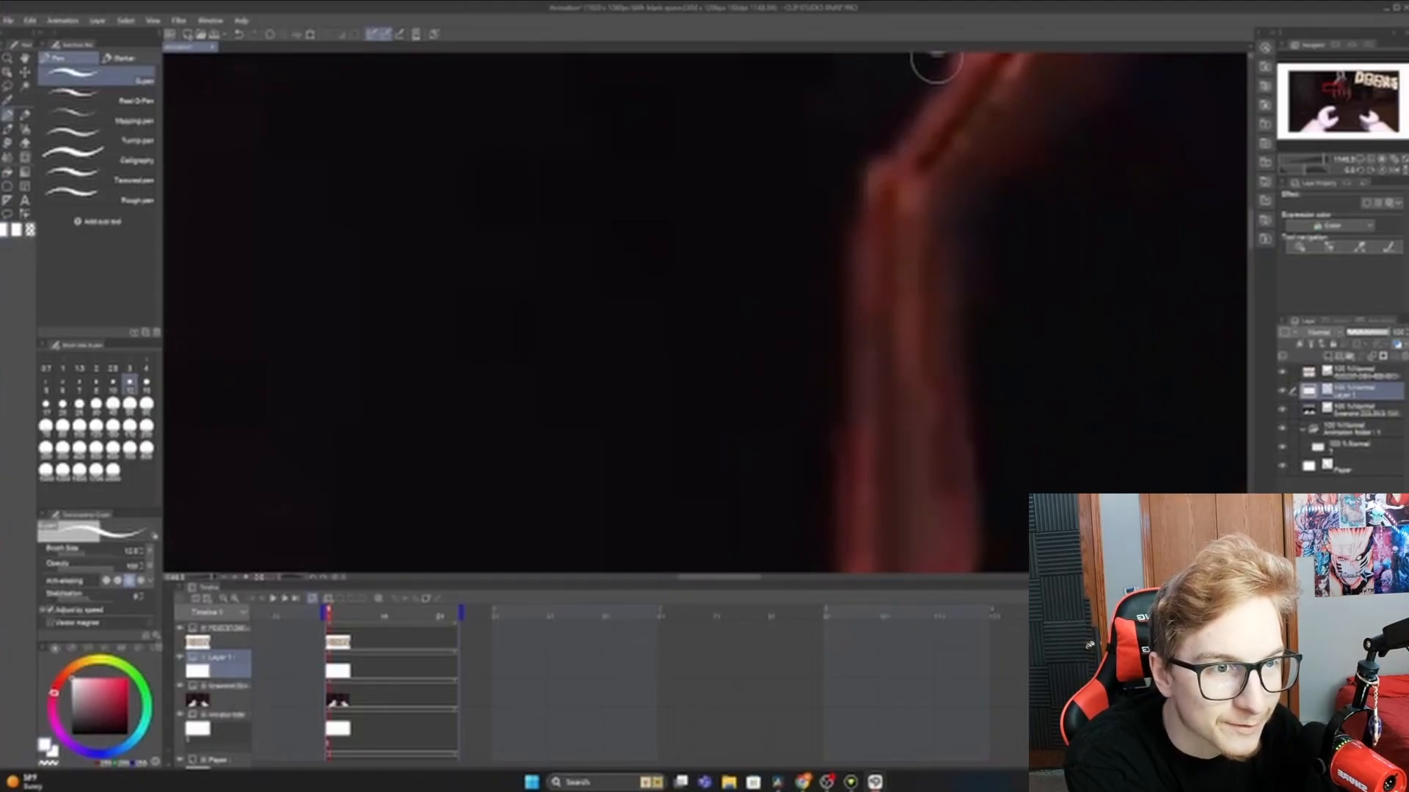
mouse_move(936, 63)
left_mouse_down()
mouse_move(846, 157)
mouse_move(823, 415)
left_mouse_up()
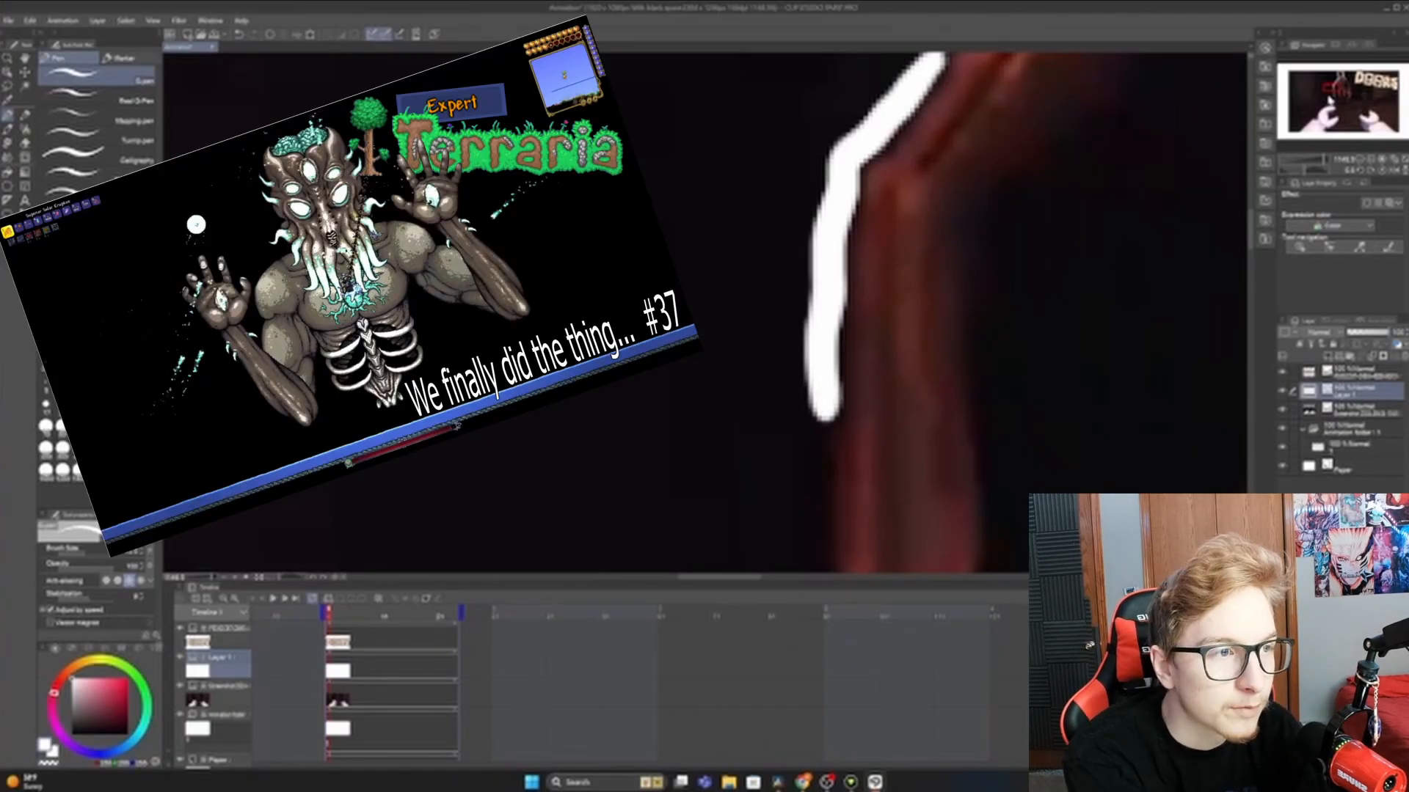
mouse_move(865, 418)
left_mouse_down()
mouse_move(866, 361)
mouse_move(758, 205)
left_mouse_up()
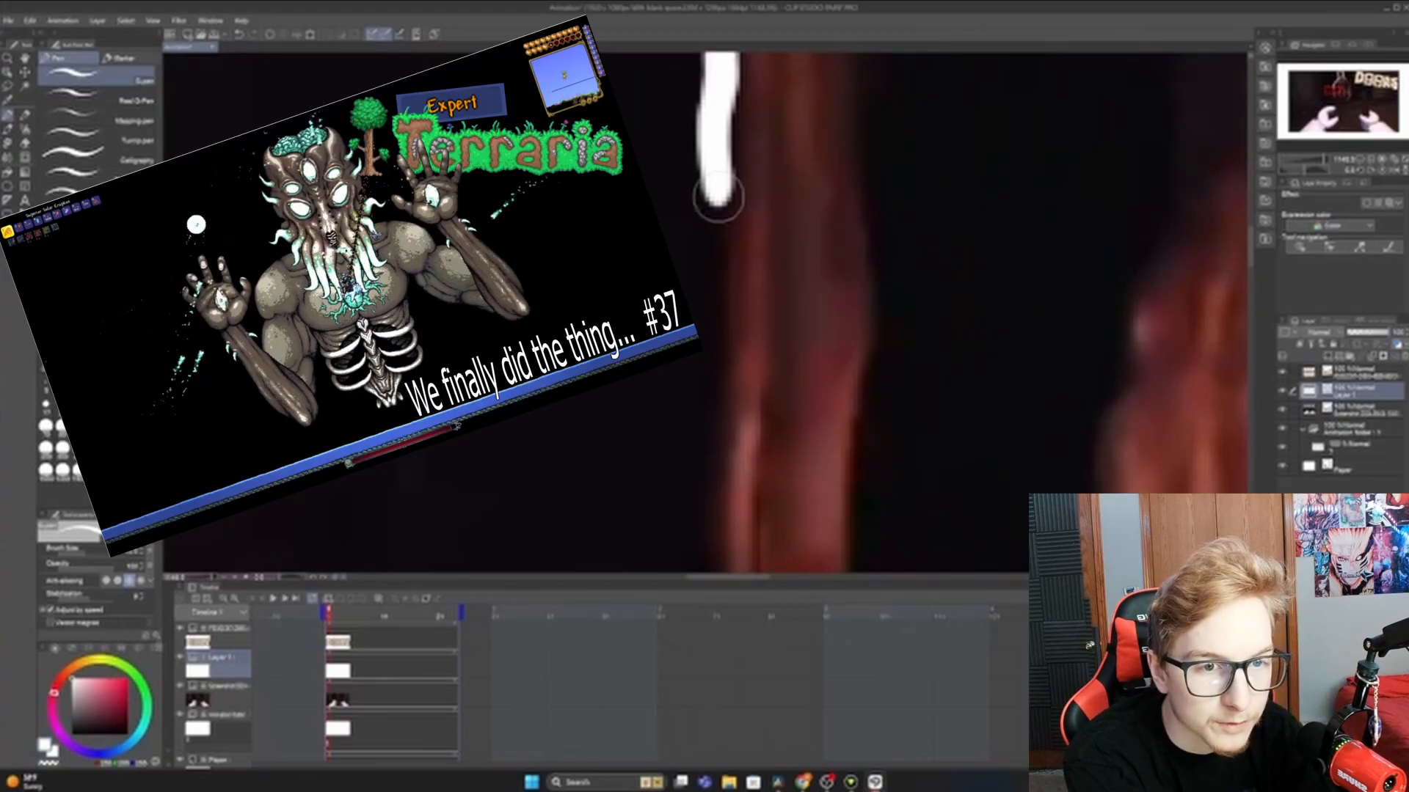
left_click_drag(716, 205, 692, 537)
left_click_drag(1336, 92, 1336, 95)
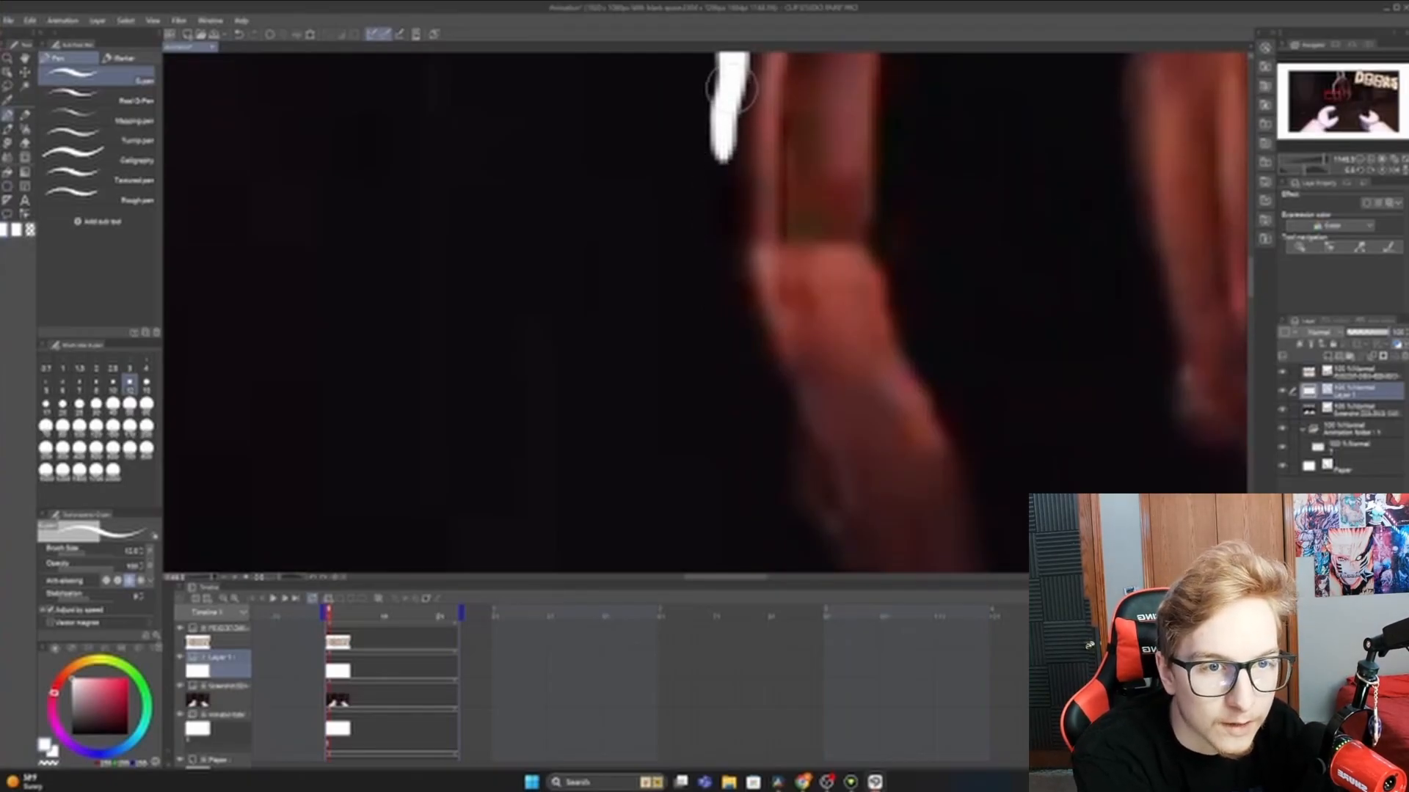
left_click_drag(718, 176, 714, 187)
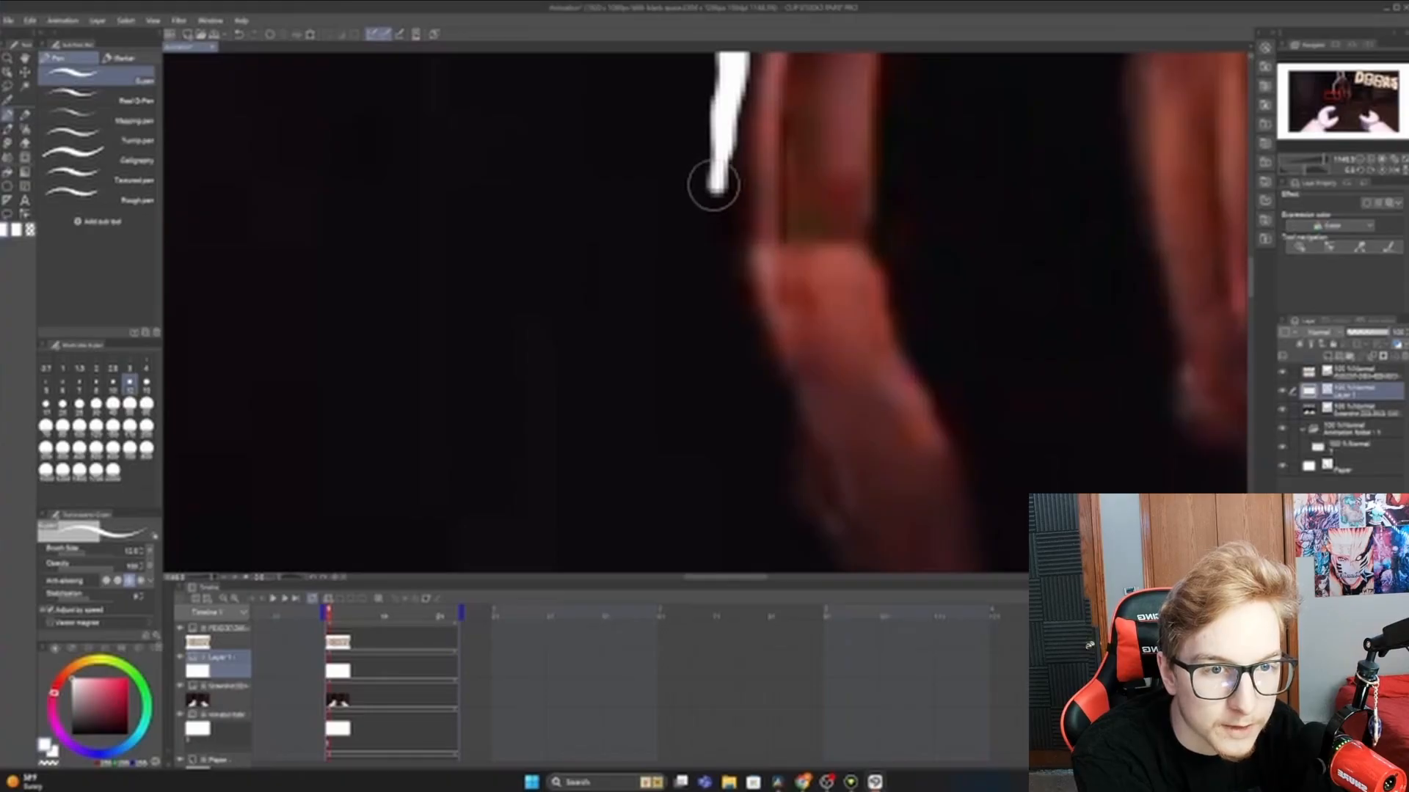
key("ctrl+z")
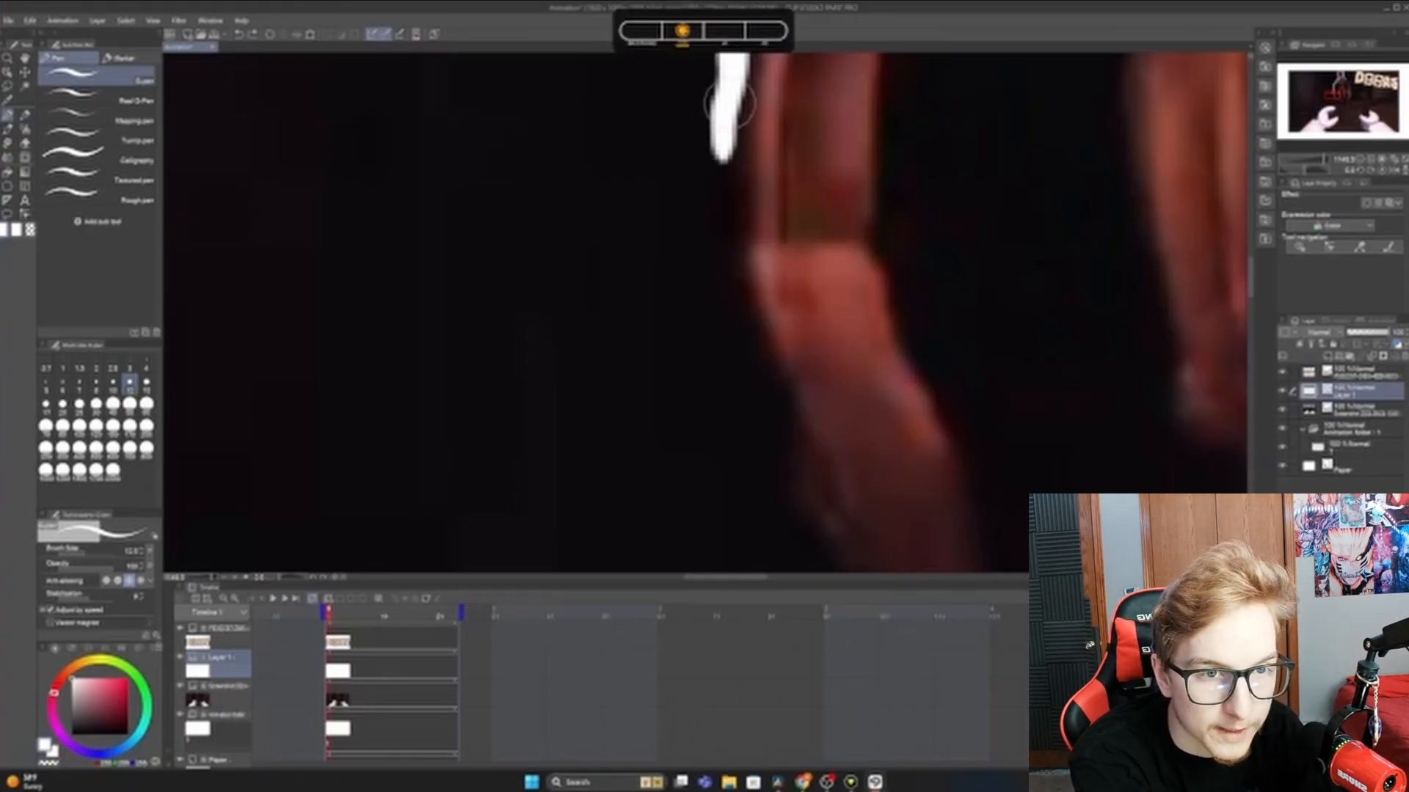
mouse_move(732, 134)
left_mouse_down()
mouse_move(725, 271)
mouse_move(765, 464)
left_mouse_up()
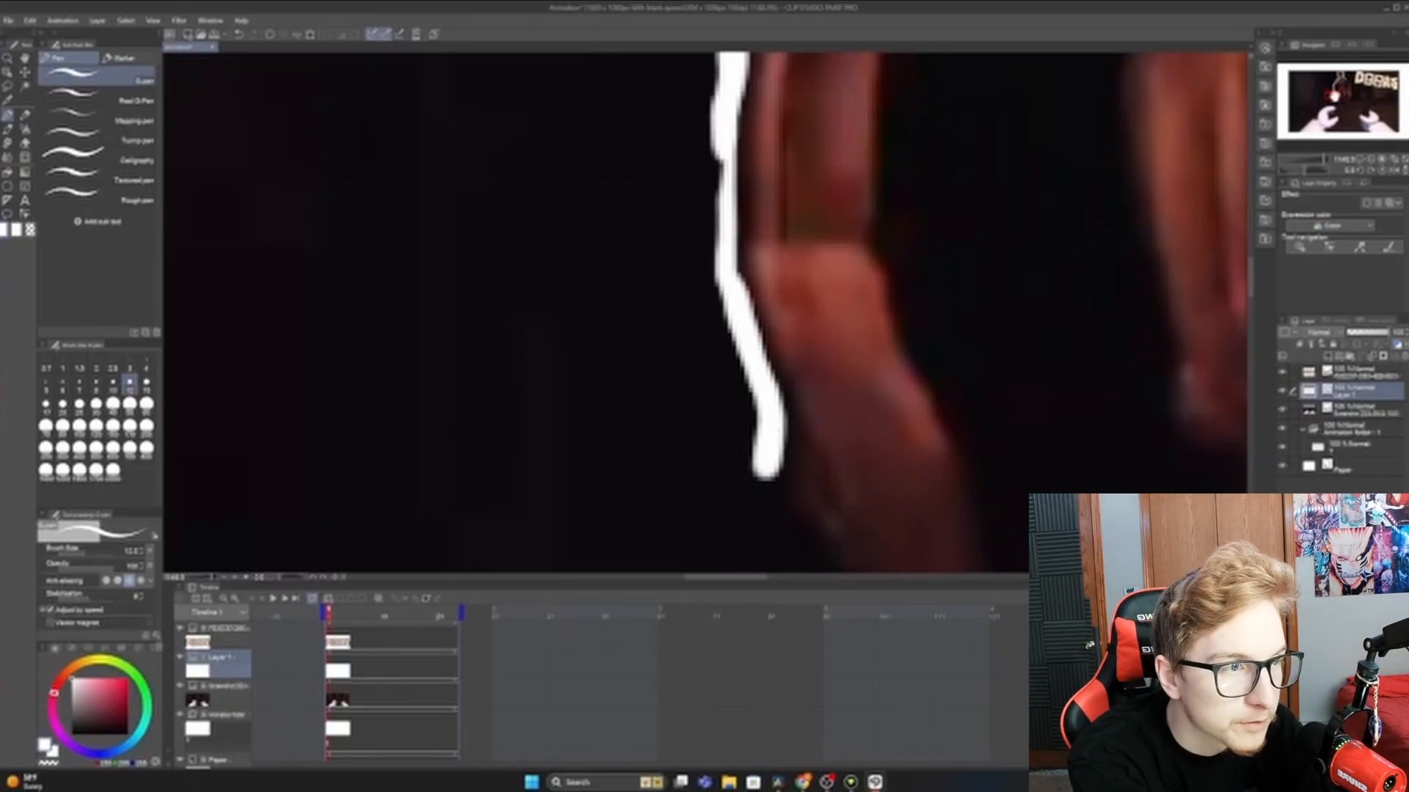
key("space")
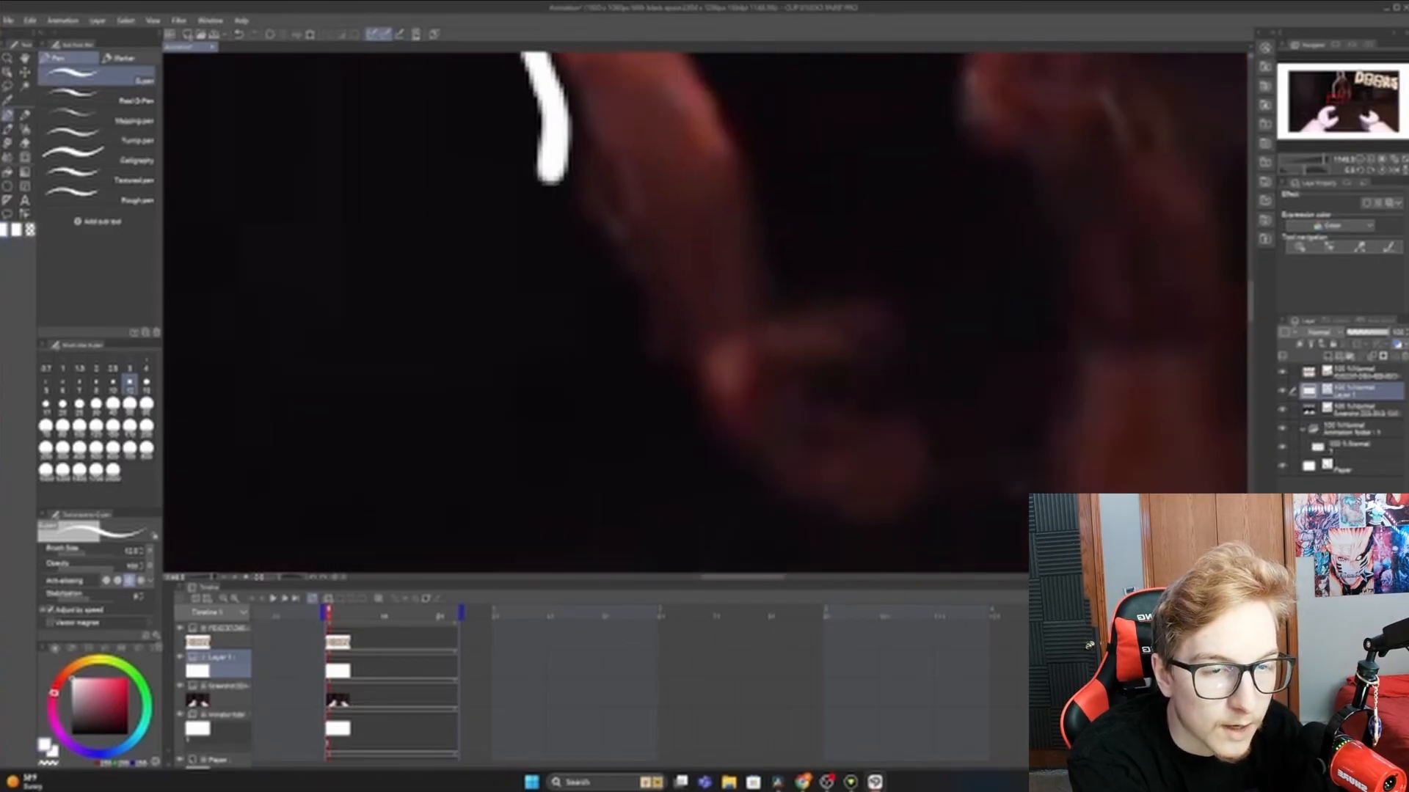
- Trace the white outline around that arm's hand and back up the arm's inner edge toward the torso
mouse_move(554, 174)
left_mouse_down()
mouse_move(616, 287)
mouse_move(630, 360)
mouse_move(671, 377)
mouse_move(715, 458)
mouse_move(824, 528)
mouse_move(882, 531)
mouse_move(927, 512)
mouse_move(944, 446)
mouse_move(901, 375)
mouse_move(920, 344)
mouse_move(912, 314)
mouse_move(795, 280)
mouse_move(709, 57)
left_mouse_up()
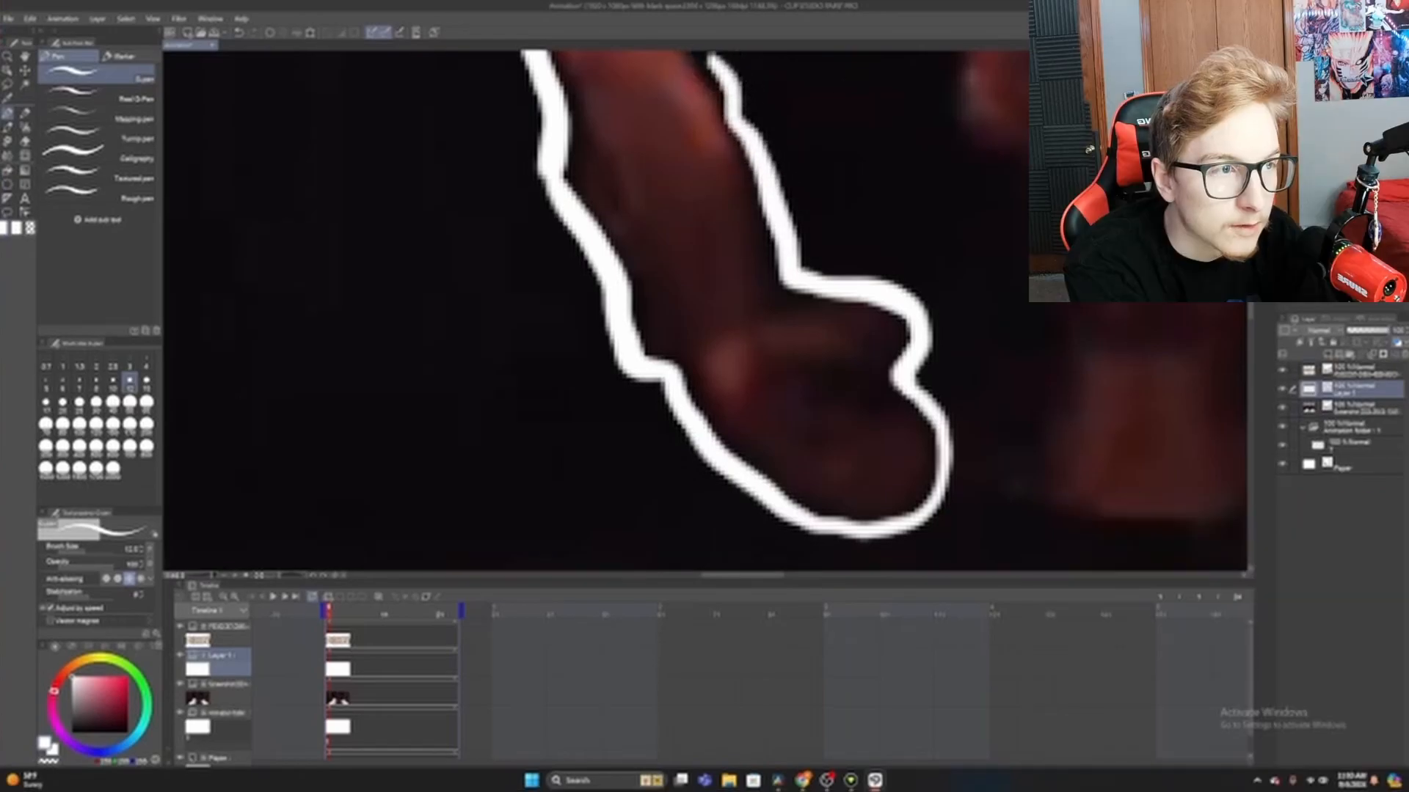
left_click_drag(726, 95, 770, 496)
mouse_move(753, 457)
left_mouse_down()
mouse_move(705, 330)
mouse_move(702, 150)
left_mouse_up()
mouse_move(697, 169)
left_mouse_down()
mouse_move(678, 380)
mouse_move(624, 517)
left_mouse_up()
mouse_move(629, 499)
left_mouse_down()
mouse_move(627, 177)
mouse_move(681, 82)
left_mouse_up()
left_click_drag(681, 82, 596, 338)
- Outline the figure's torso side, both legs and feet in white, joining the line to the hand on the picture's right side
left_click_drag(838, 152, 586, 340)
mouse_move(838, 155)
left_mouse_down()
mouse_move(644, 302)
mouse_move(863, 170)
mouse_move(902, 380)
mouse_move(876, 545)
mouse_move(779, 259)
left_mouse_up()
mouse_move(777, 242)
left_mouse_down()
mouse_move(685, 441)
mouse_move(651, 561)
left_mouse_up()
mouse_move(1010, 220)
left_mouse_down()
mouse_move(867, 405)
mouse_move(856, 562)
left_mouse_up()
left_click_drag(1005, 222, 1025, 562)
left_click_drag(1025, 561, 999, 127)
mouse_move(626, 128)
left_mouse_down()
mouse_move(670, 442)
mouse_move(744, 486)
left_mouse_up()
mouse_move(831, 128)
left_mouse_down()
mouse_move(834, 261)
mouse_move(927, 453)
left_mouse_up()
left_click_drag(999, 127, 986, 400)
mouse_move(943, 498)
left_mouse_down()
mouse_move(814, 90)
mouse_move(734, 147)
left_mouse_up()
mouse_move(716, 99)
left_mouse_down()
mouse_move(757, 375)
mouse_move(547, 434)
mouse_move(551, 135)
mouse_move(543, 198)
left_mouse_up()
left_click_drag(543, 198, 505, 323)
mouse_move(730, 70)
left_mouse_down()
mouse_move(750, 220)
mouse_move(855, 394)
left_mouse_up()
left_click_drag(873, 462, 527, 507)
mouse_move(946, 80)
left_mouse_down()
mouse_move(865, 383)
mouse_move(847, 543)
left_mouse_up()
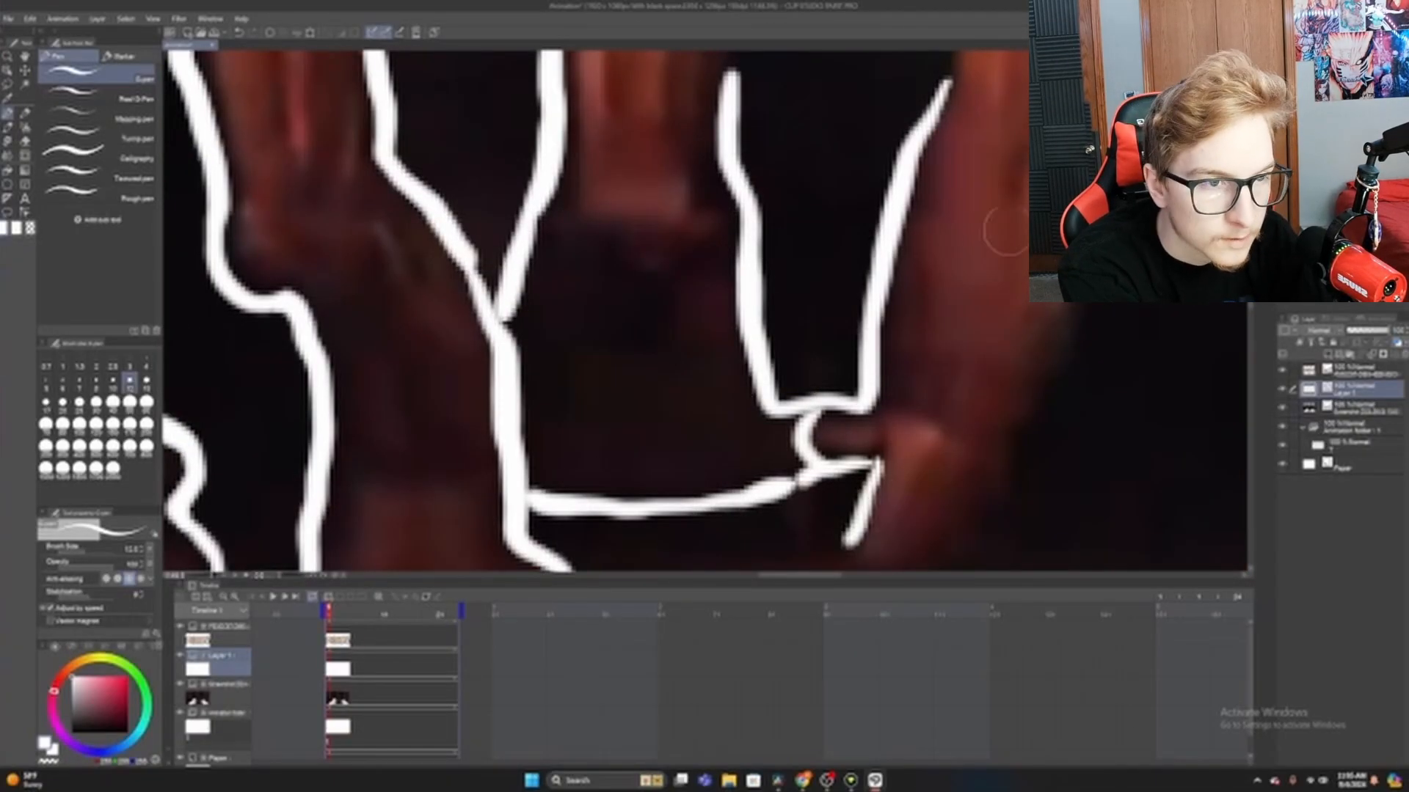
- Outline the hand and both edges of the arm on the picture's right side, closing the white outline at the shoulder
left_click_drag(811, 408, 739, 299)
mouse_move(693, 128)
left_mouse_down()
mouse_move(571, 524)
mouse_move(541, 54)
mouse_move(595, 570)
left_mouse_up()
left_click_drag(781, 55, 805, 565)
left_click_drag(947, 63, 1001, 507)
mouse_move(661, 110)
left_mouse_down()
mouse_move(607, 318)
mouse_move(653, 570)
mouse_move(874, 462)
mouse_move(888, 571)
left_mouse_up()
mouse_move(829, 55)
left_mouse_down()
mouse_move(918, 141)
mouse_move(1047, 541)
left_mouse_up()
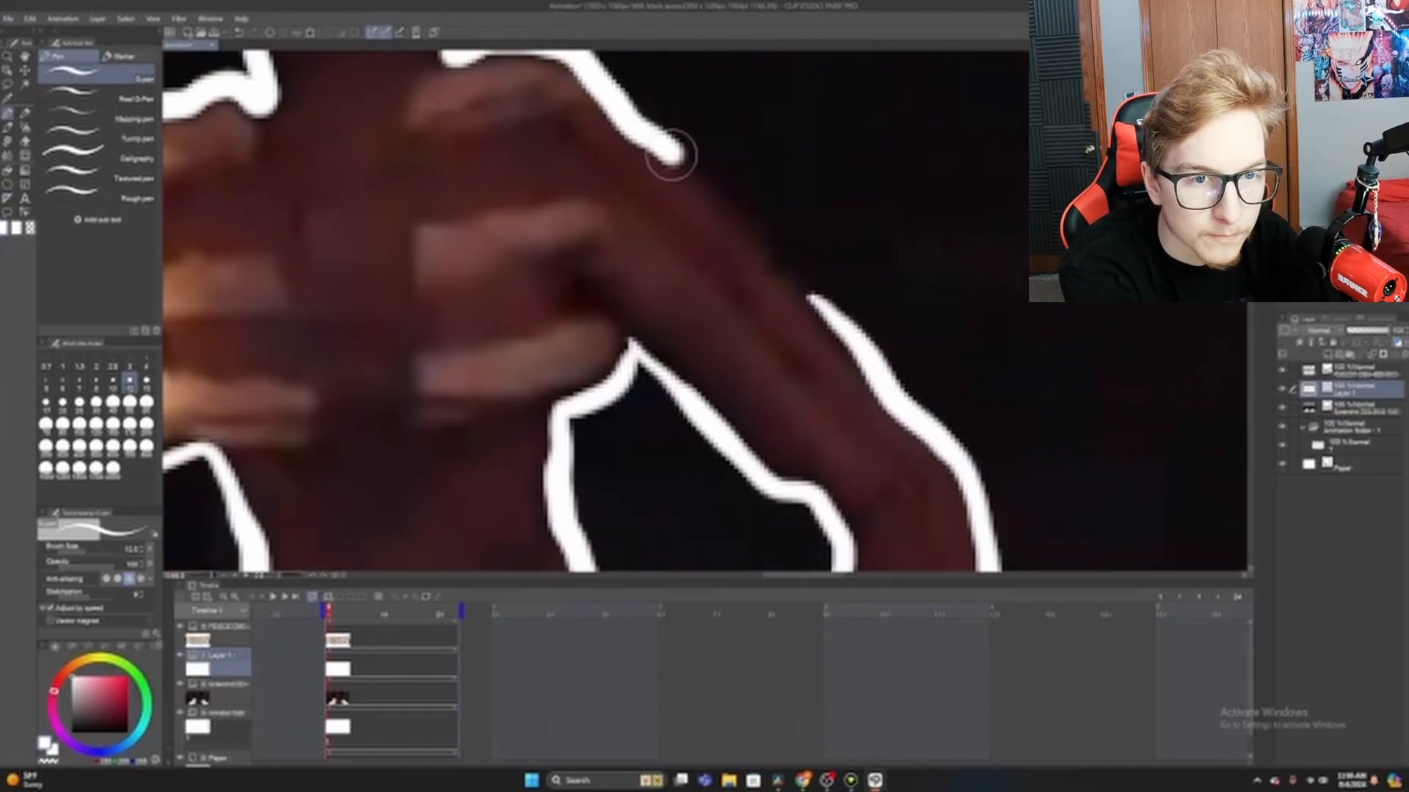
left_click_drag(672, 154, 834, 306)
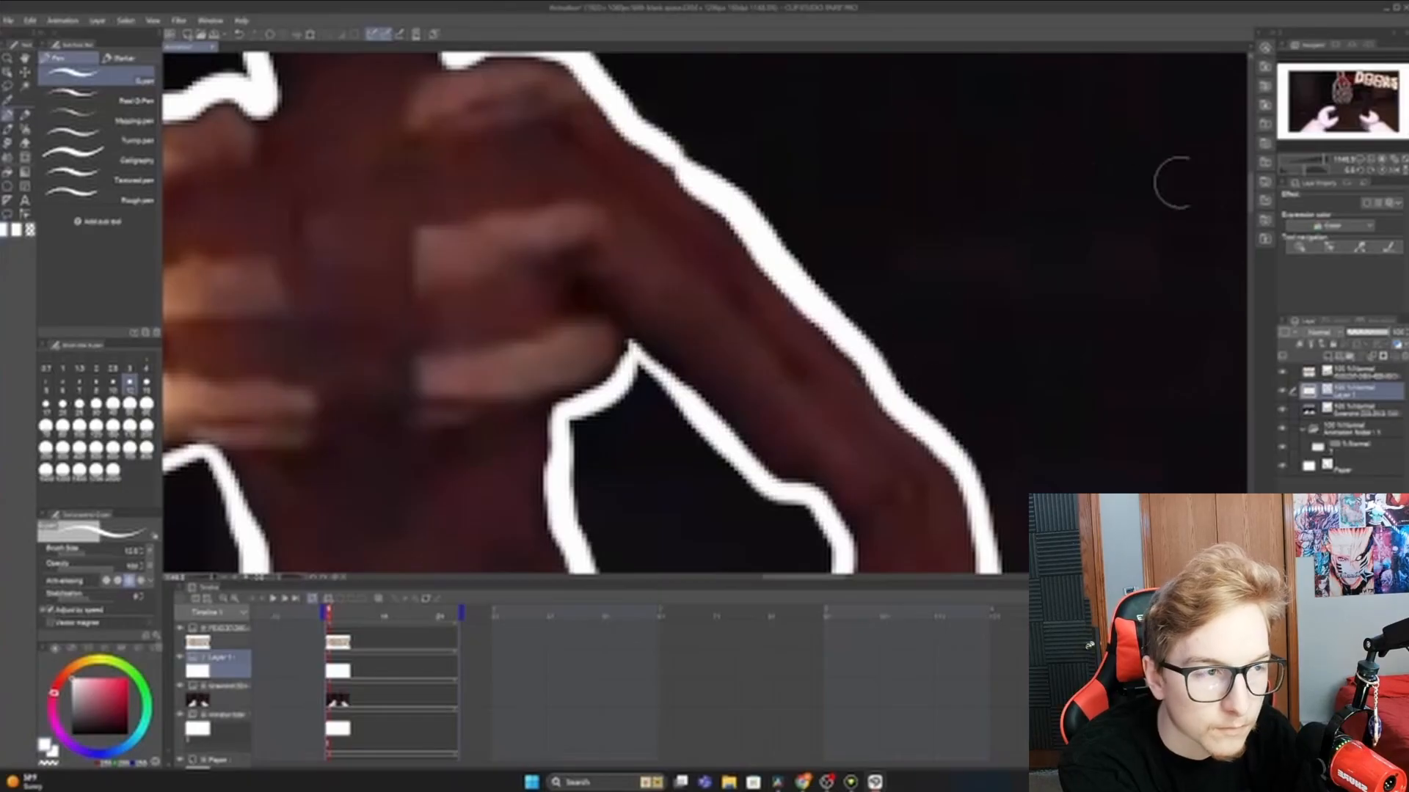
- Review the whole thumbnail composition with the outlined figure, the hands and the DOORS logo
left_click_drag(1329, 157, 1311, 166)
left_click_drag(1341, 84, 1349, 88)
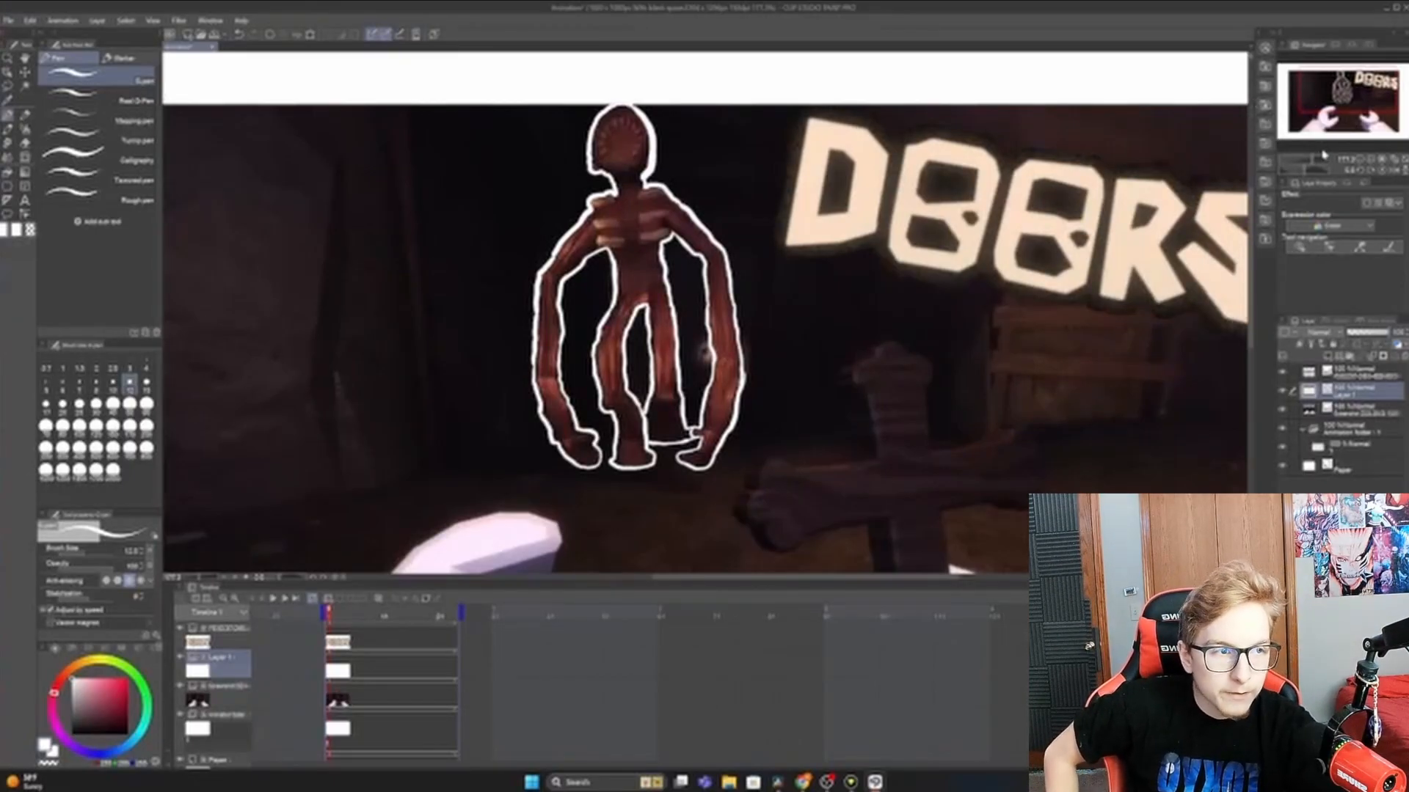
left_click_drag(1304, 159, 1310, 159)
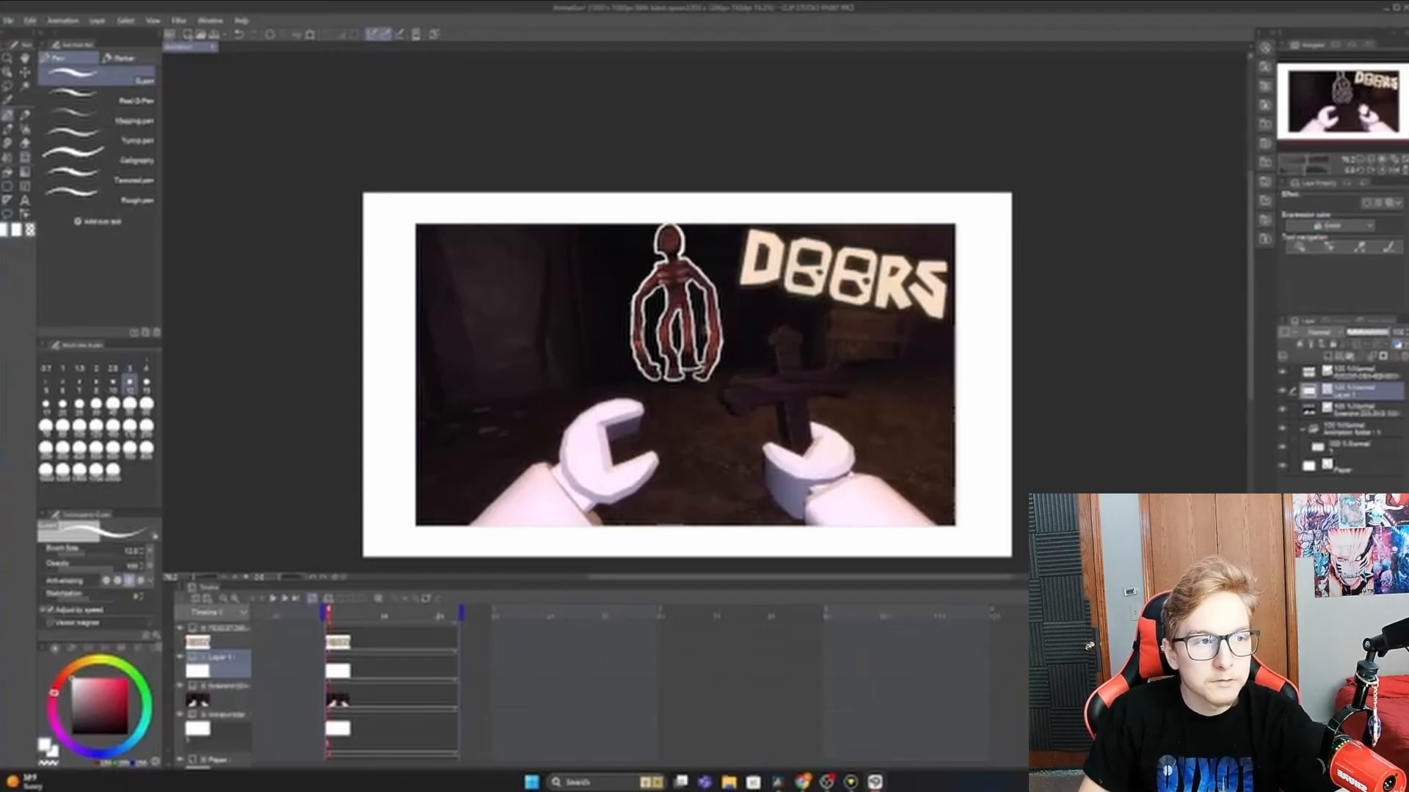
left_click_drag(1344, 91, 1341, 98)
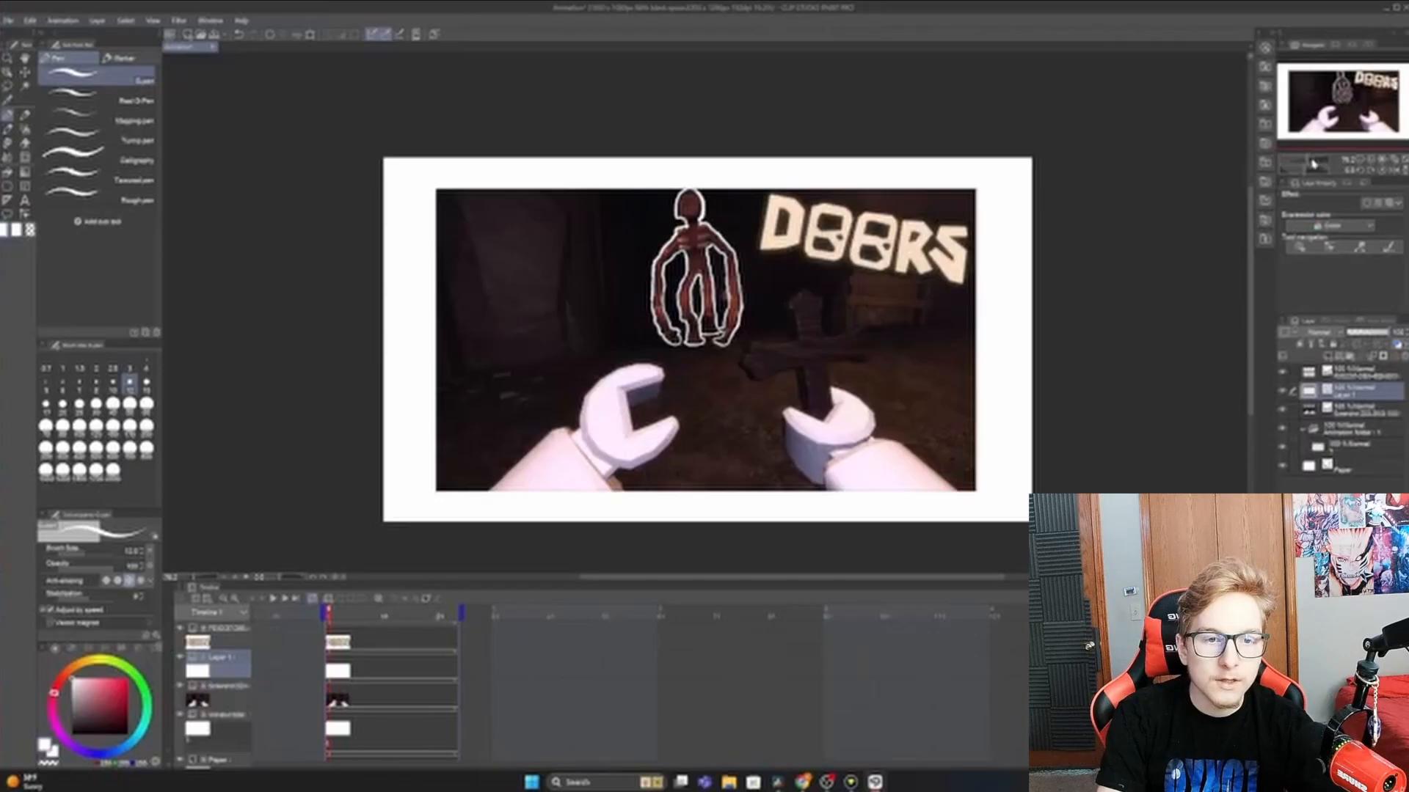
left_click(1314, 163)
left_click(1313, 163)
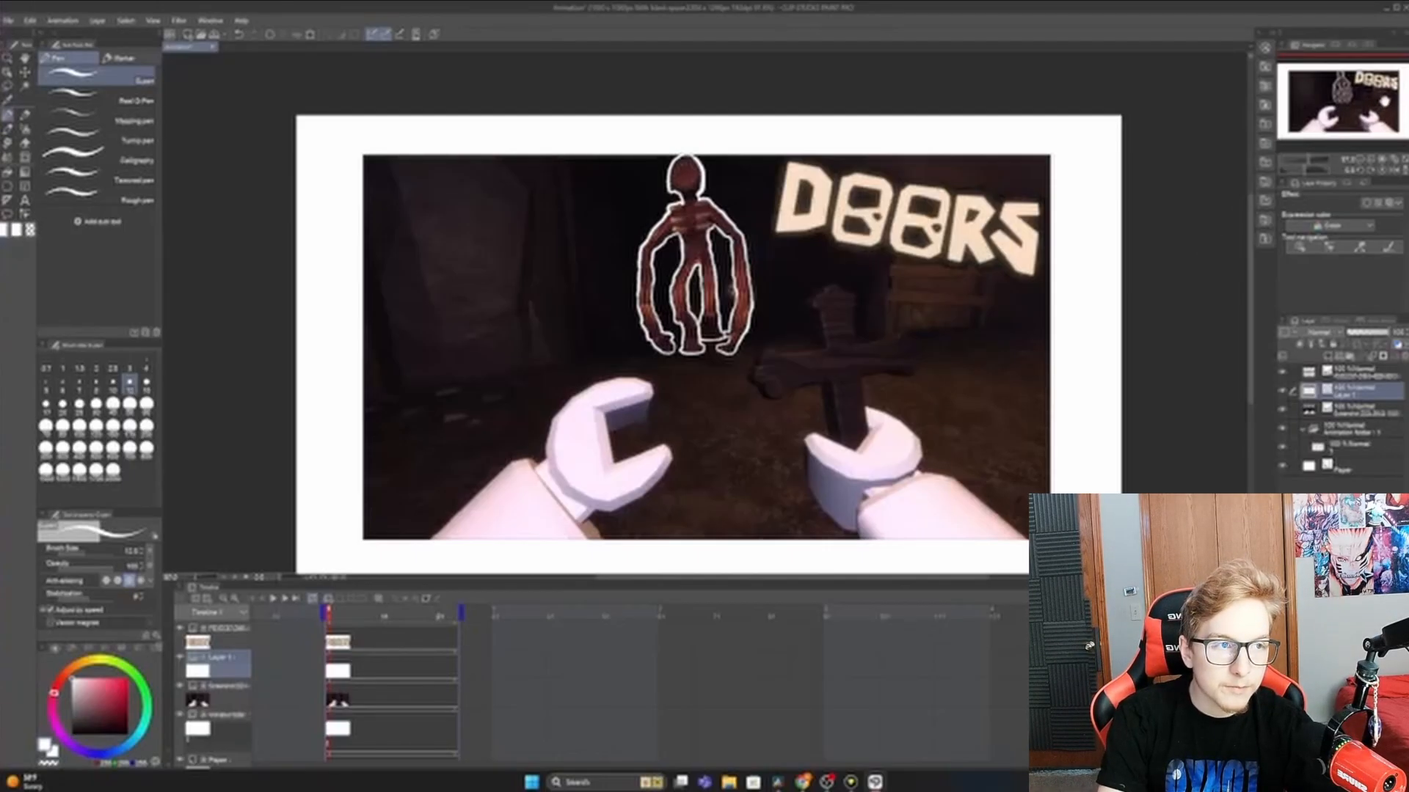
left_click_drag(730, 291, 732, 278)
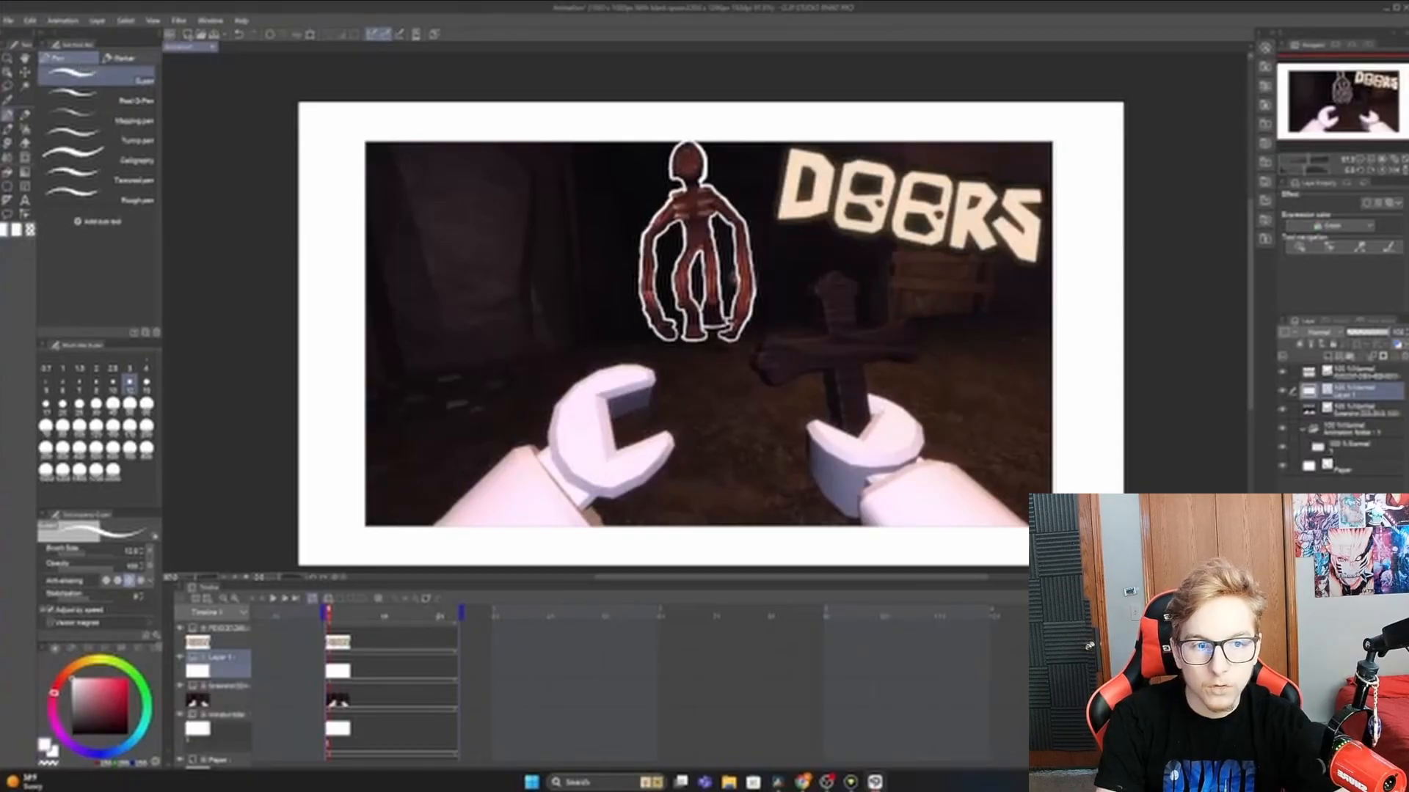
- Add the white text "Floor 2" just below the DOORS logo
left_click(25, 201)
left_click(833, 267)
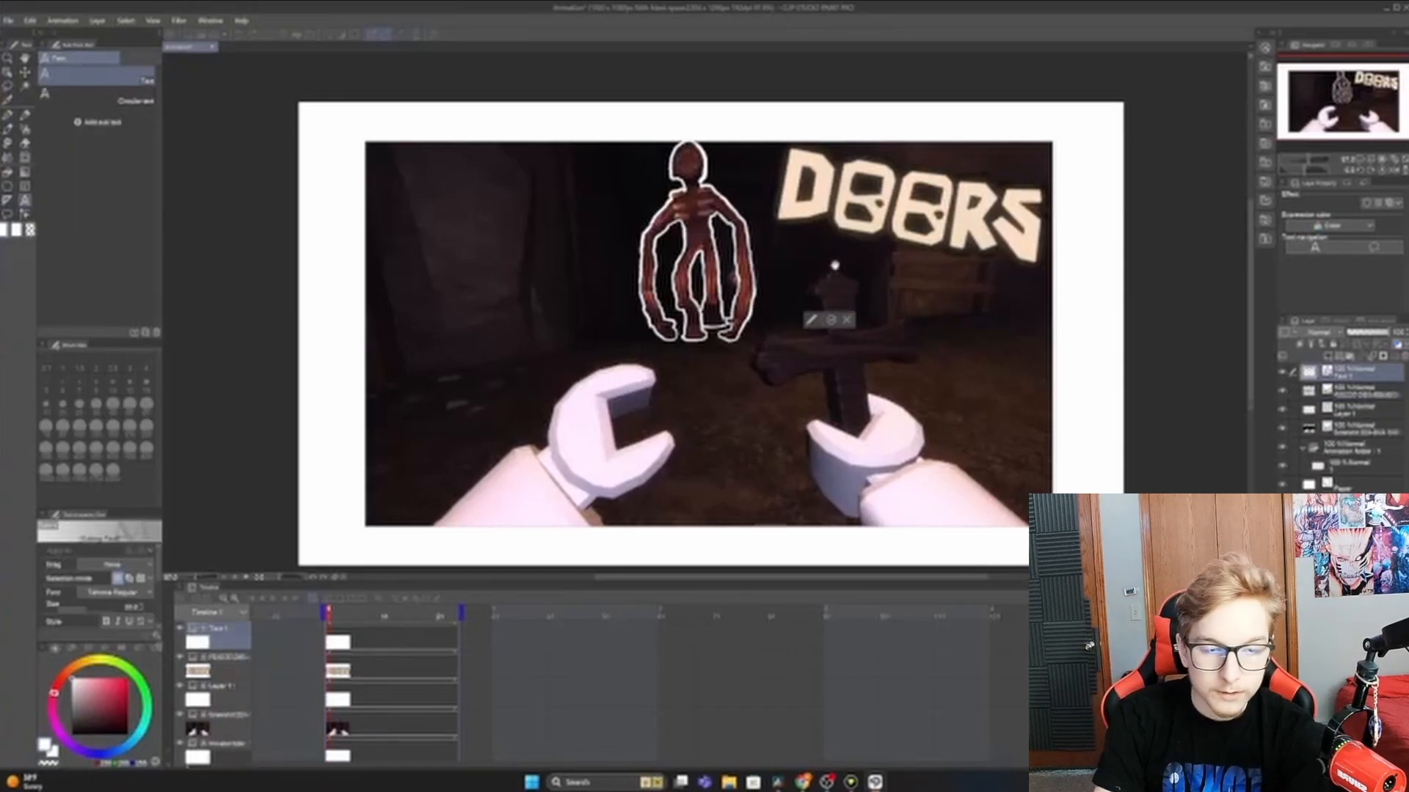
type("Fl")
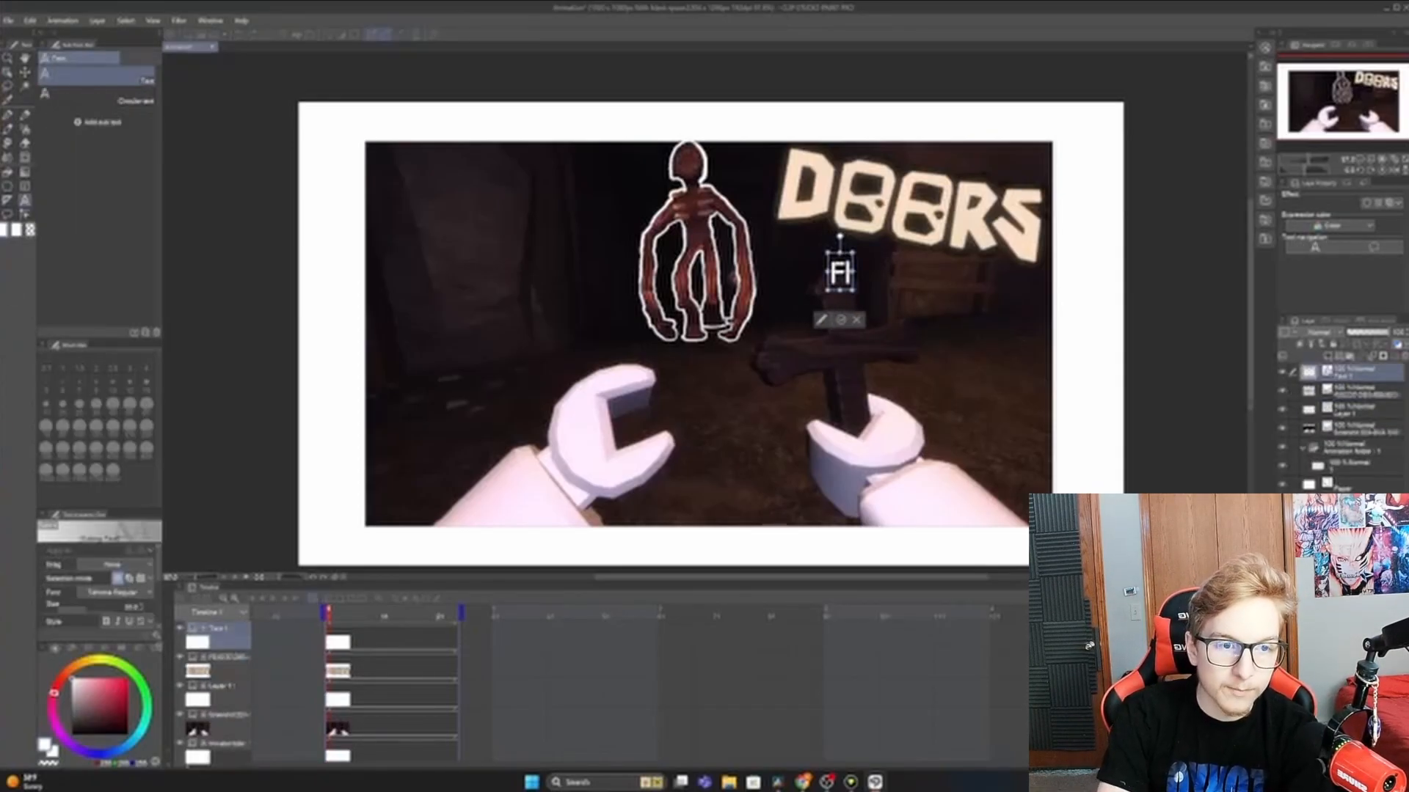
type("oor ")
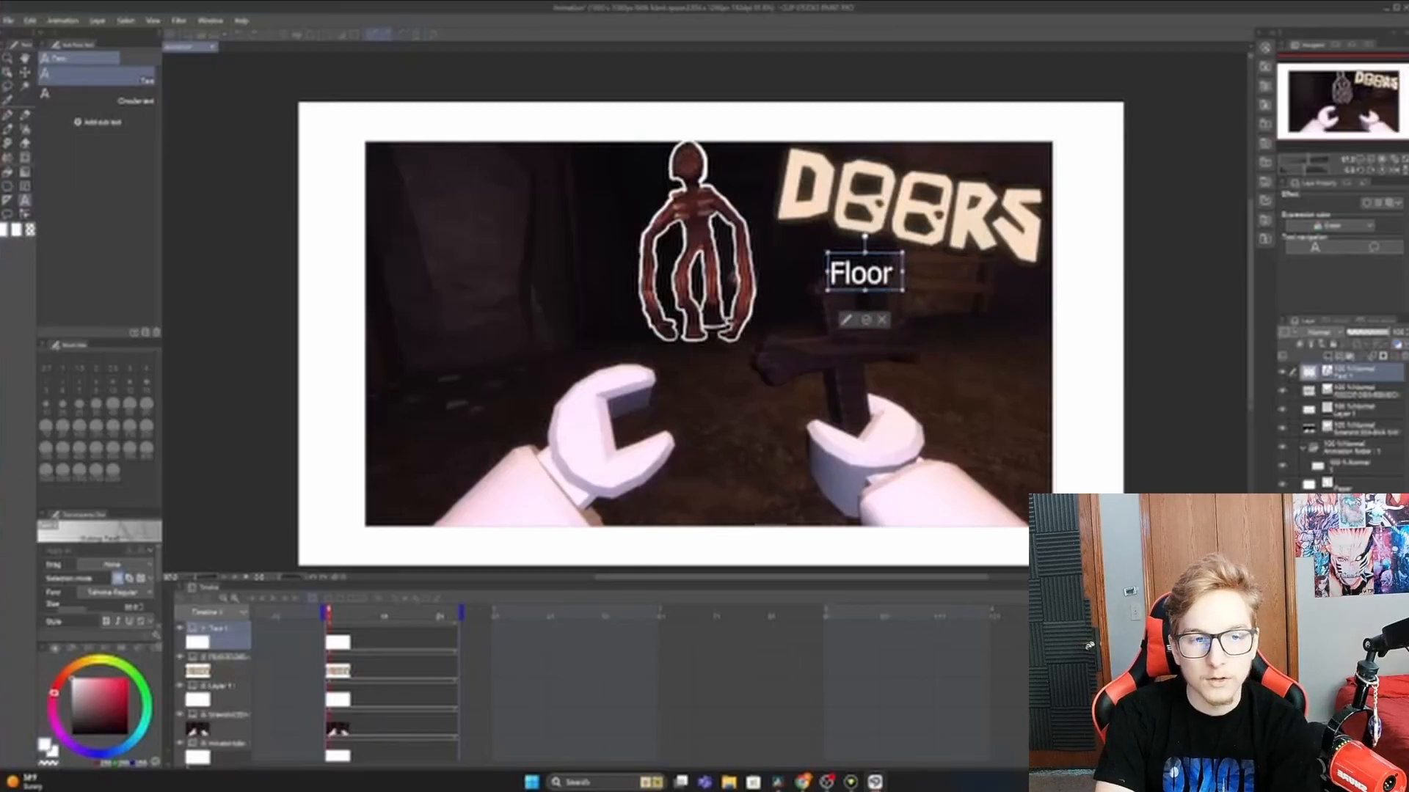
type("2")
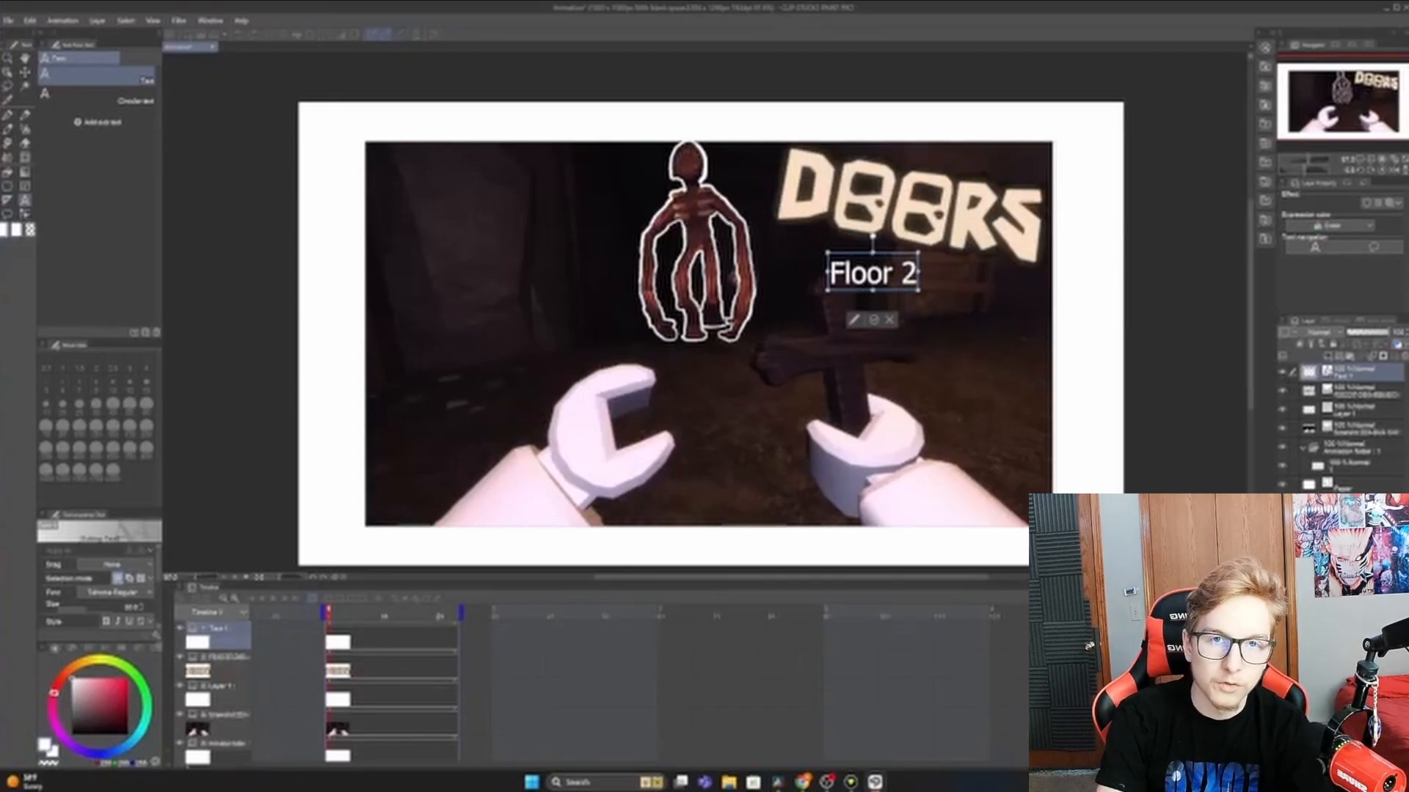
- Tilt the "Floor 2" text to match the DOORS logo, enlarge it and place it directly under the logo
left_click_drag(856, 253, 922, 252)
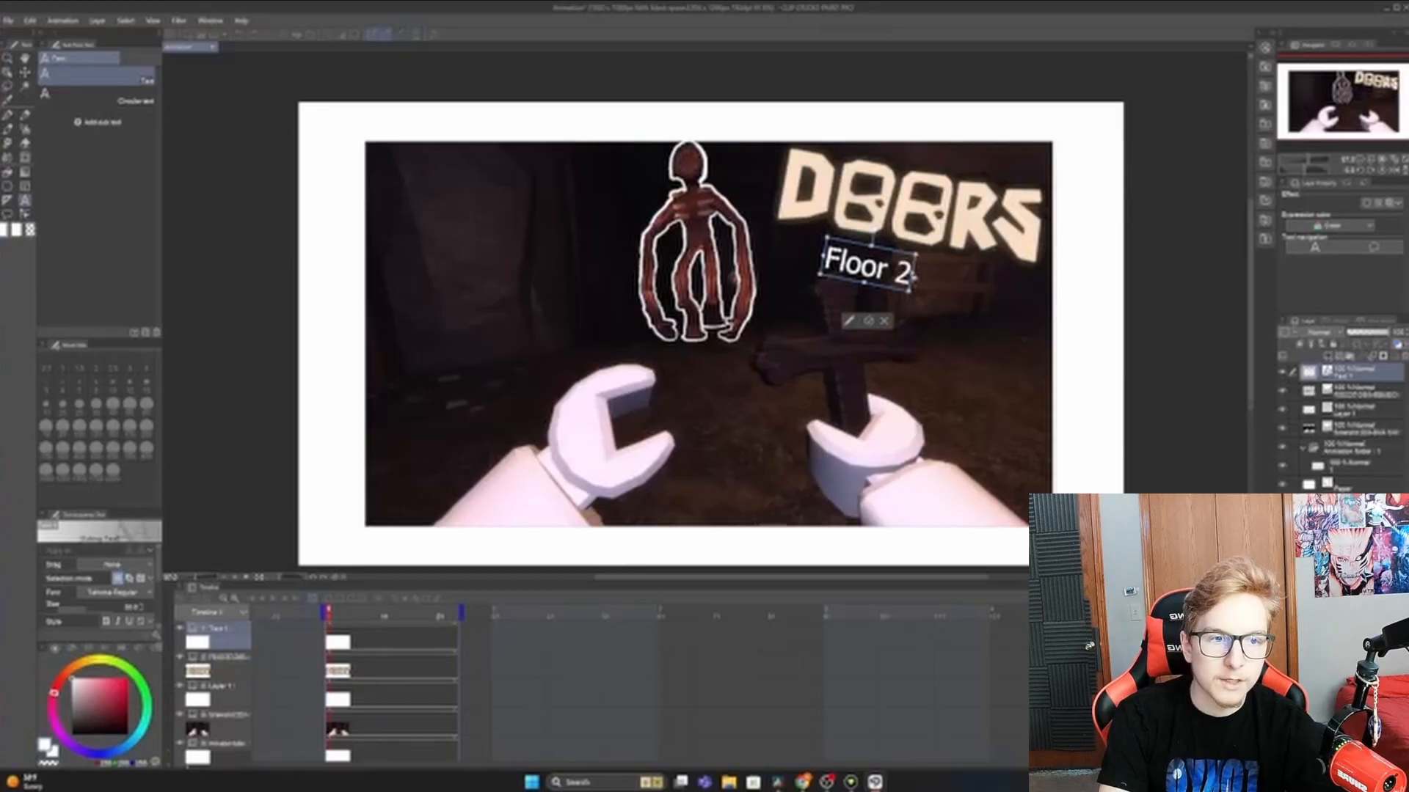
left_click_drag(923, 255, 992, 307)
left_click_drag(915, 228, 902, 215)
left_click_drag(981, 276, 744, 231)
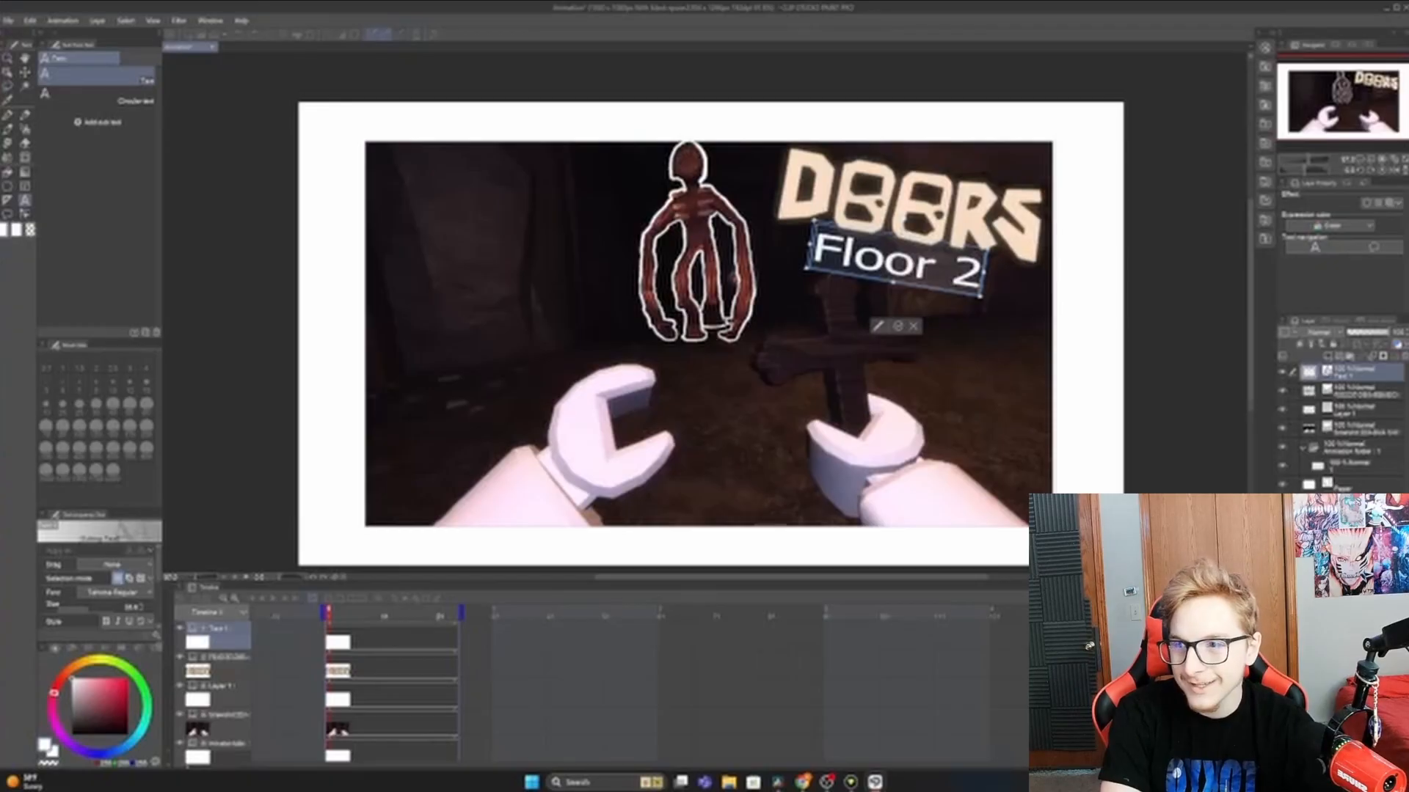
- Open the detailed font settings for the "Floor 2" text, keeping the settings window clear of the figure and logo
left_click(878, 327)
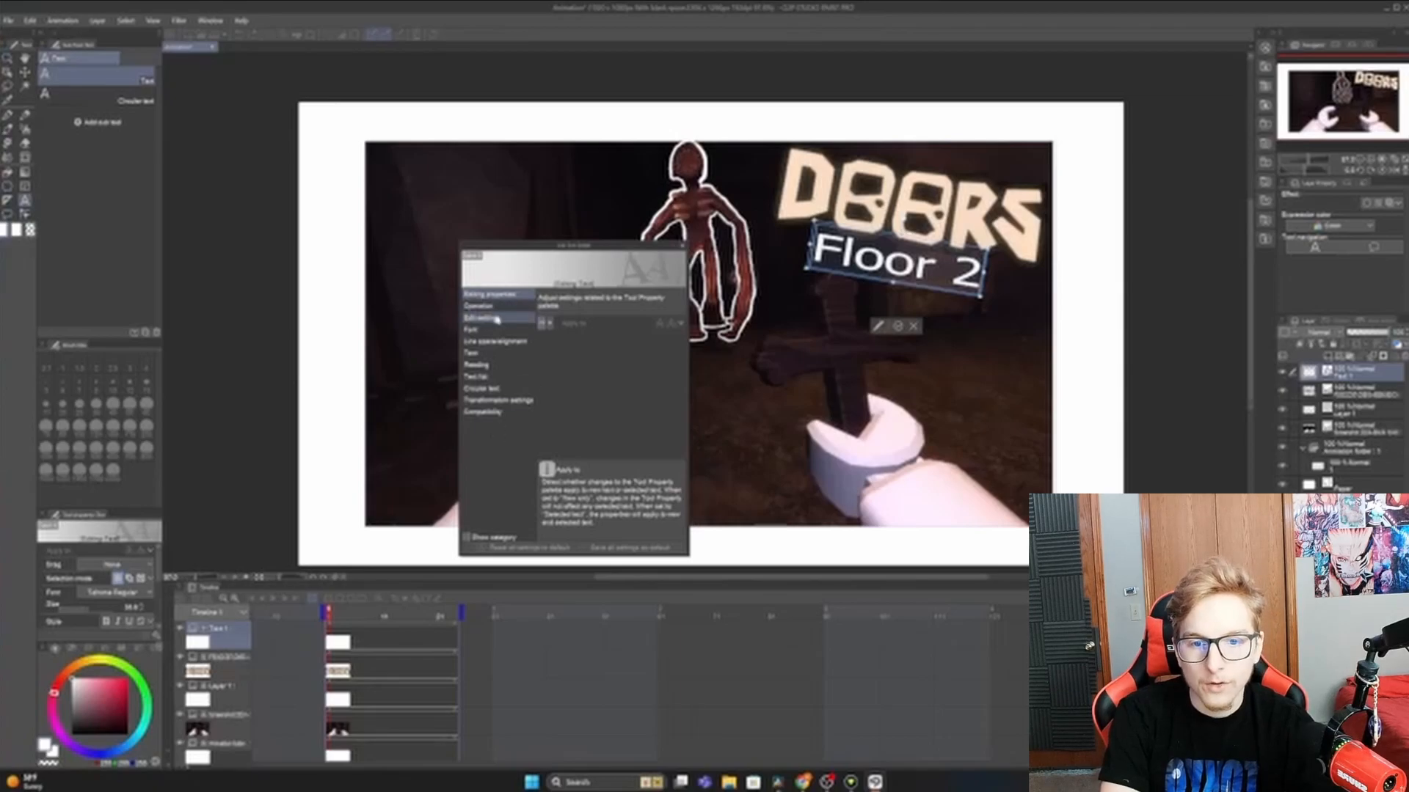
left_click(504, 319)
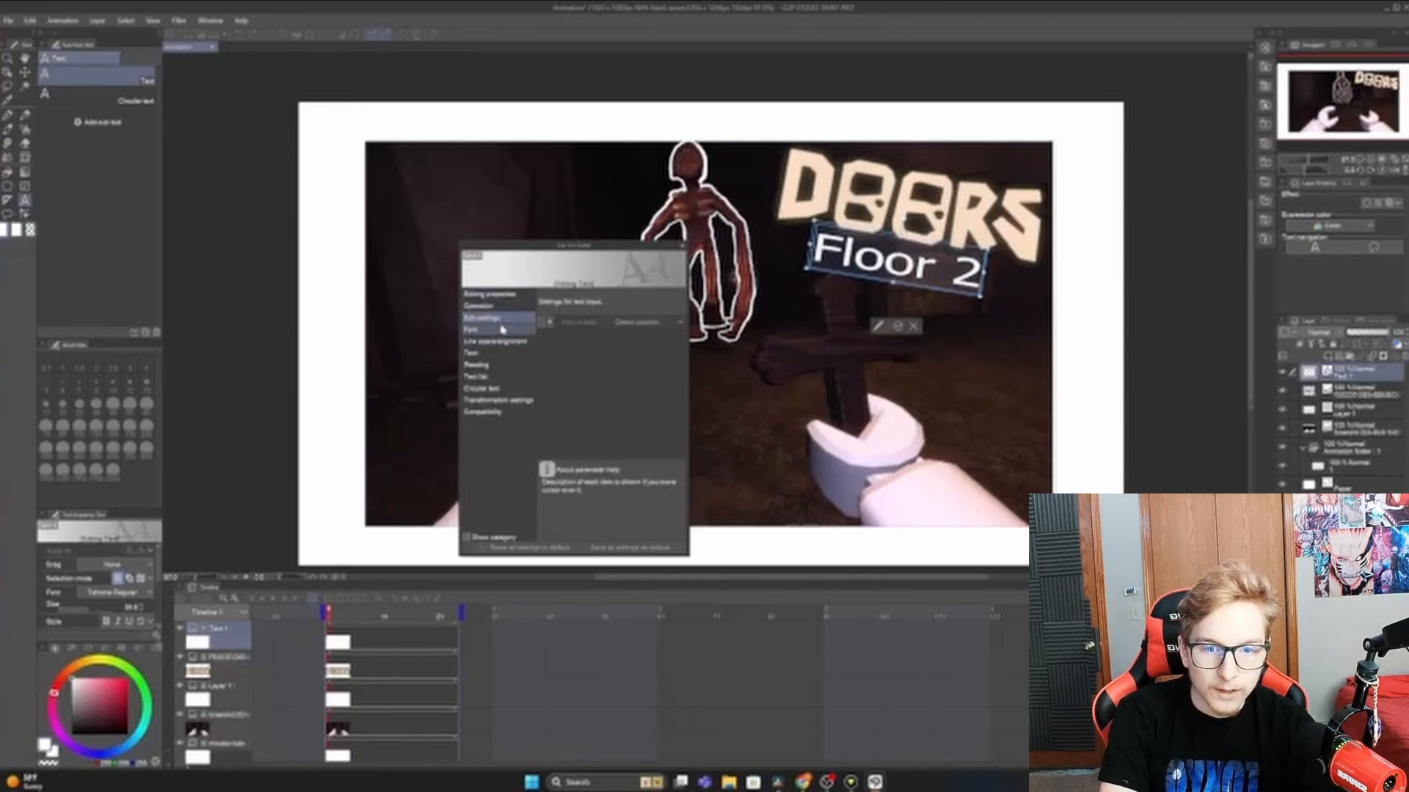
left_click(503, 330)
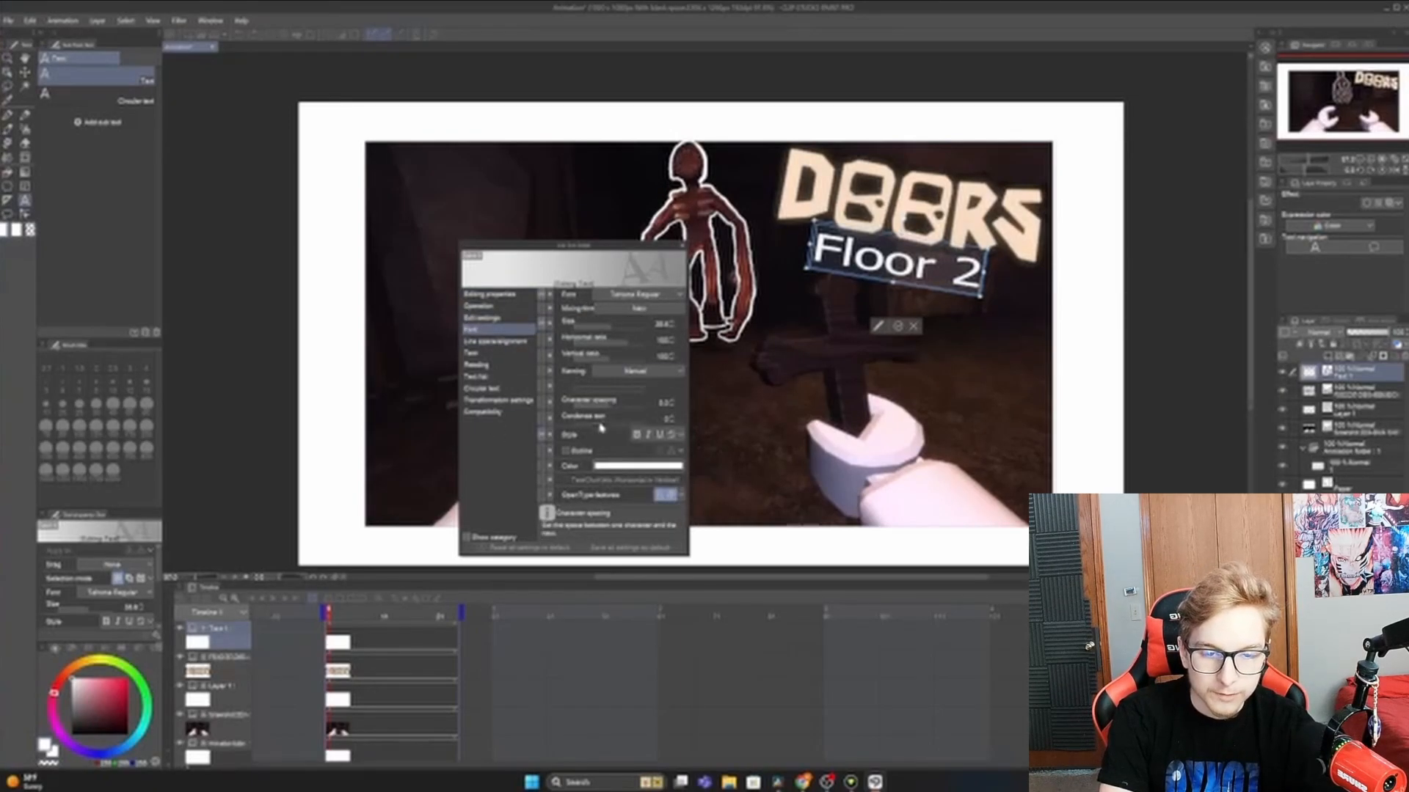
left_click_drag(615, 245, 479, 141)
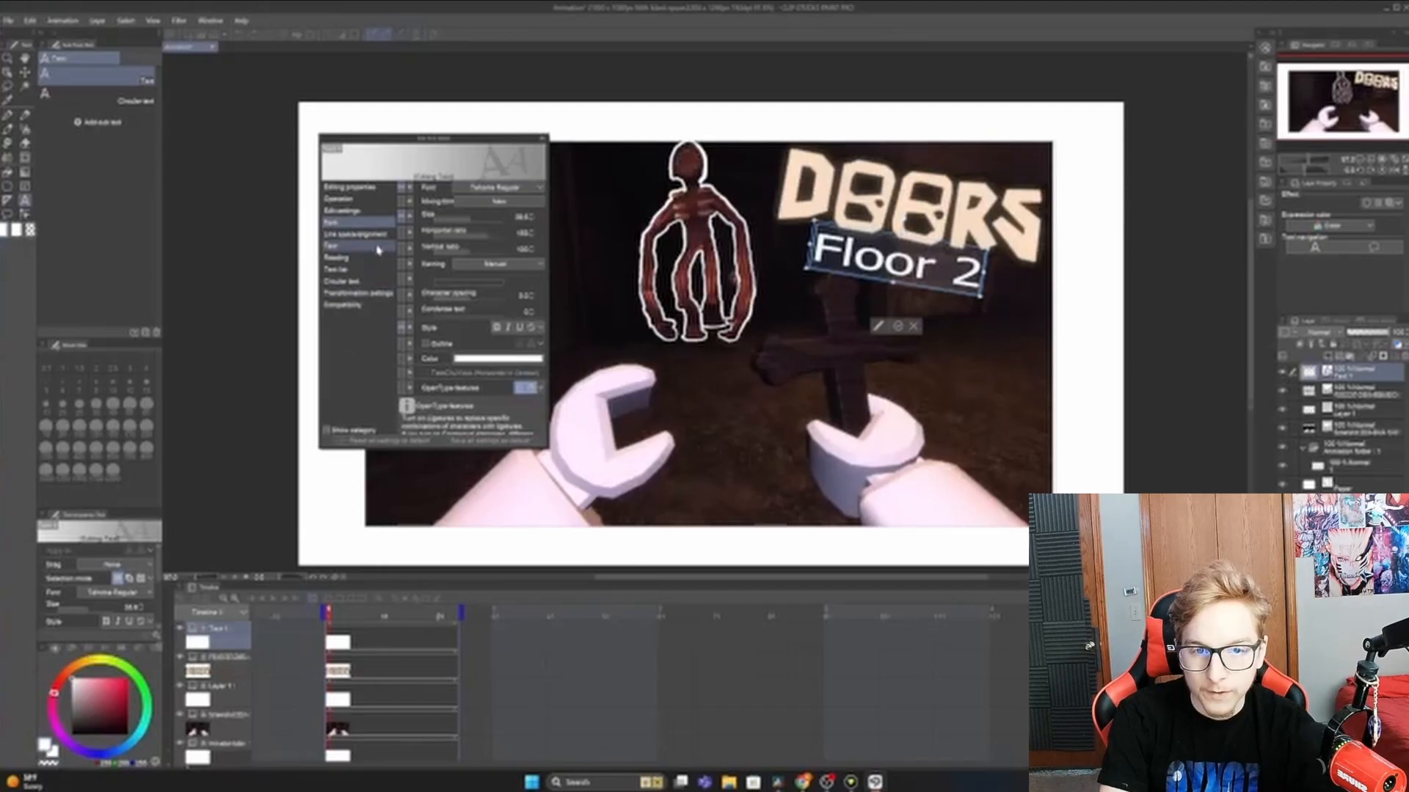
- Try the fonts Sitka Subheading Semibold and Sitka Heading Italic on the "Floor 2" text
left_click(499, 189)
scroll(514, 257, "down", 5)
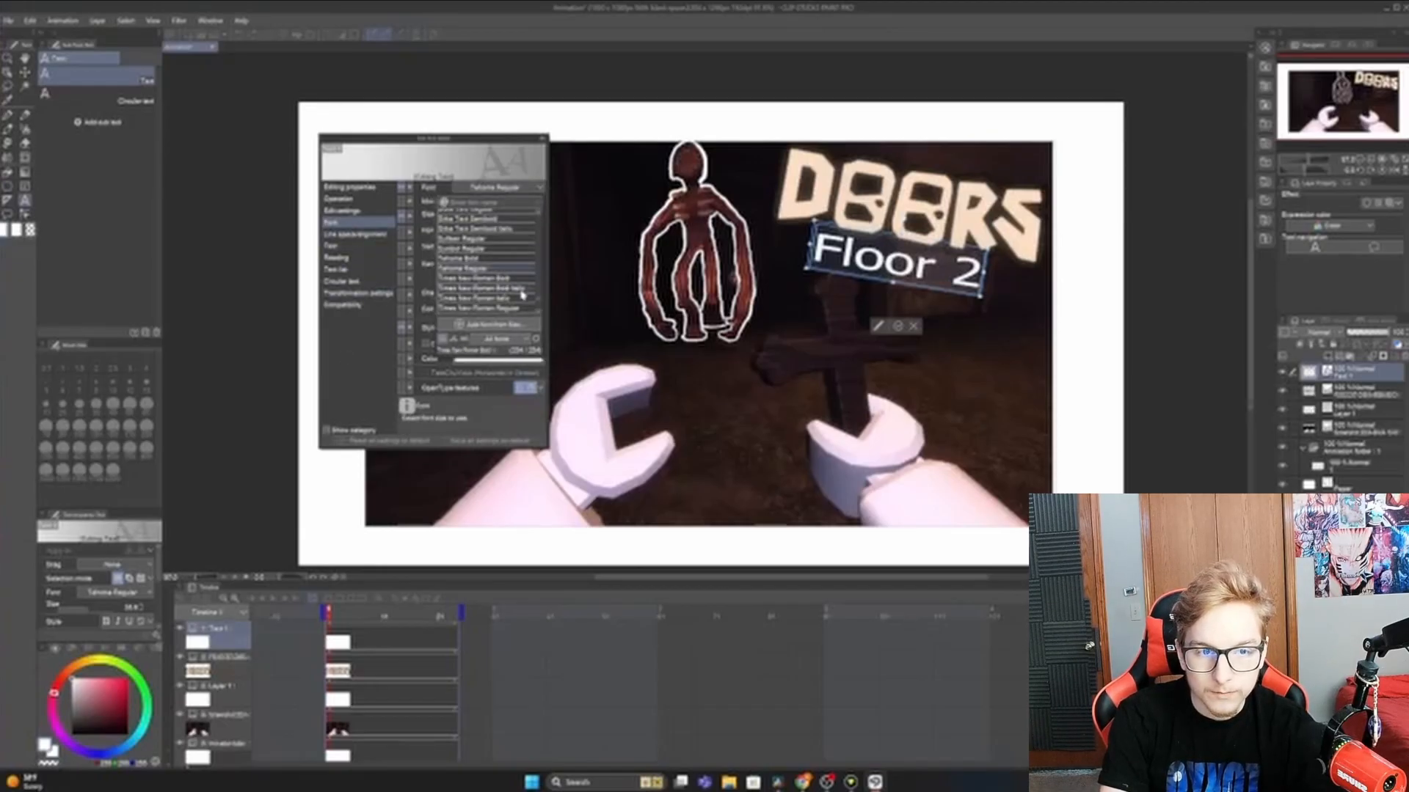
left_click(516, 248)
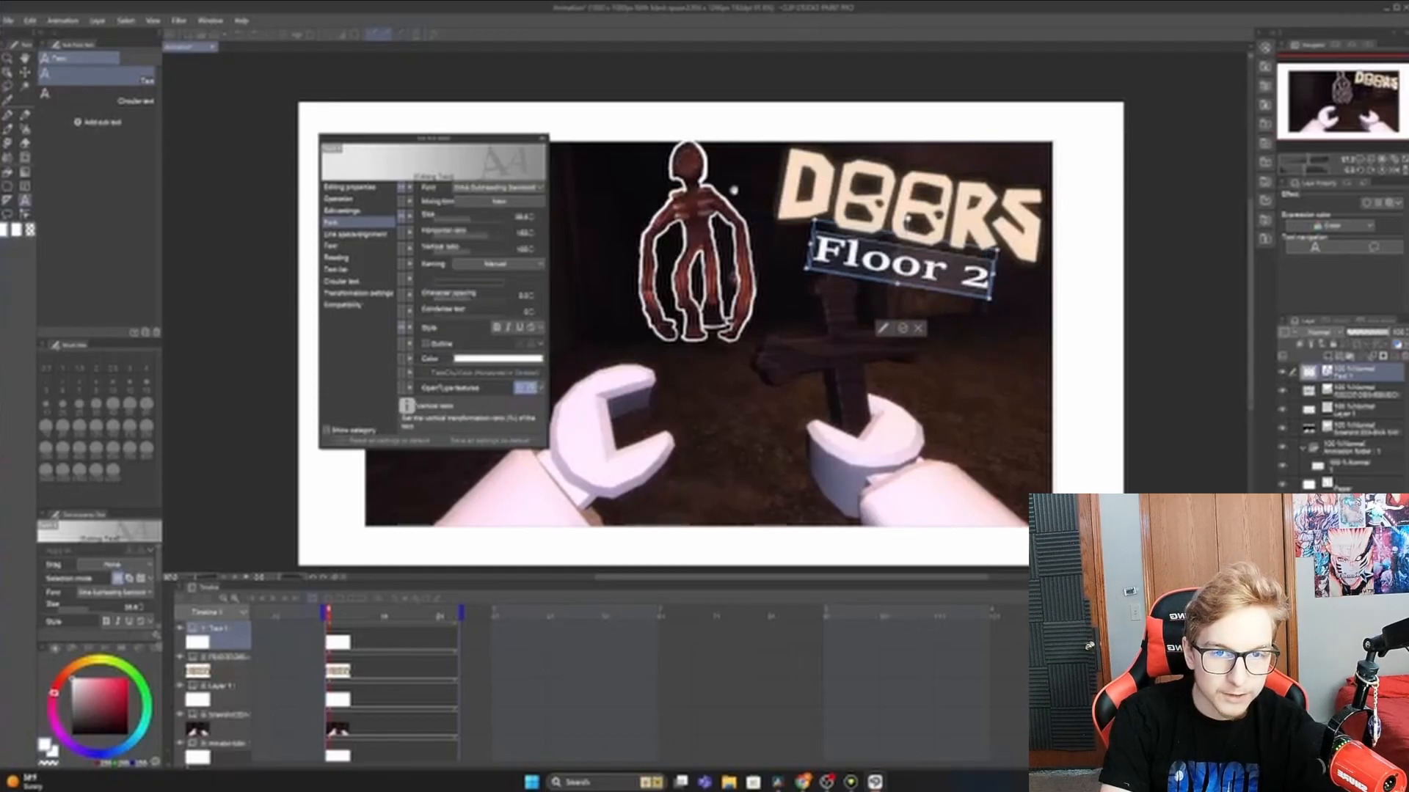
left_click(499, 188)
scroll(490, 242, "up", 1)
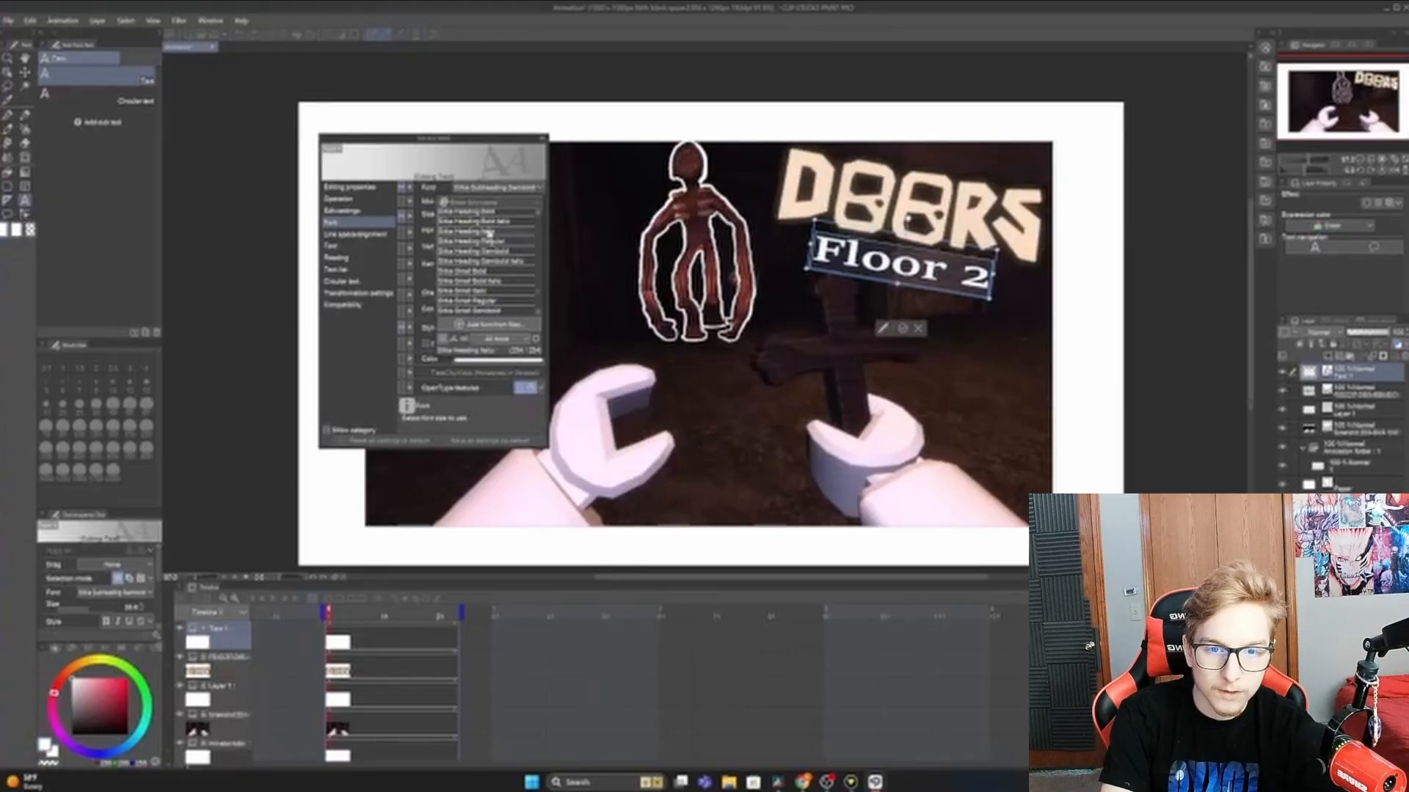
left_click(489, 235)
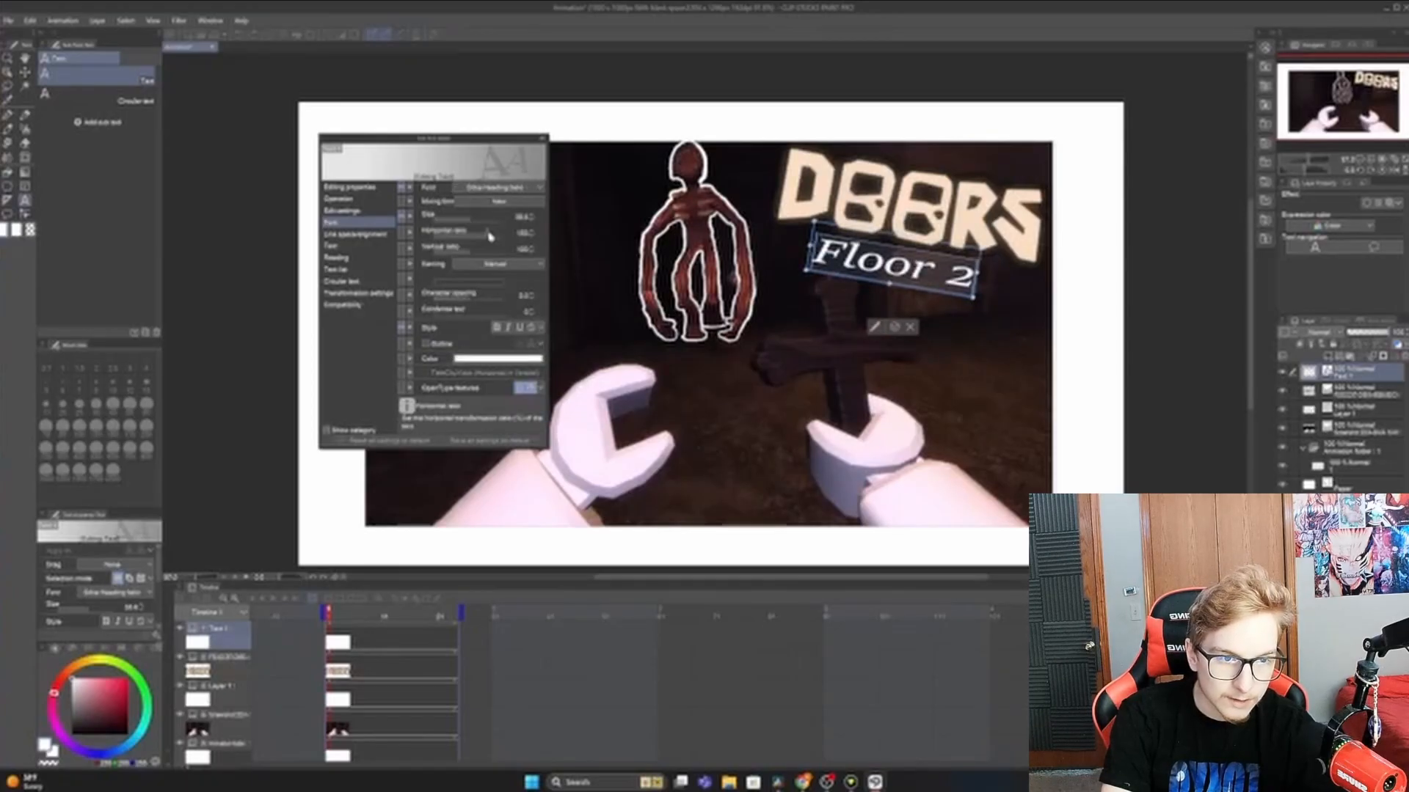
- Set the "Floor 2" font to Sitka Banner Bold and turn off the text's edge
left_click(514, 189)
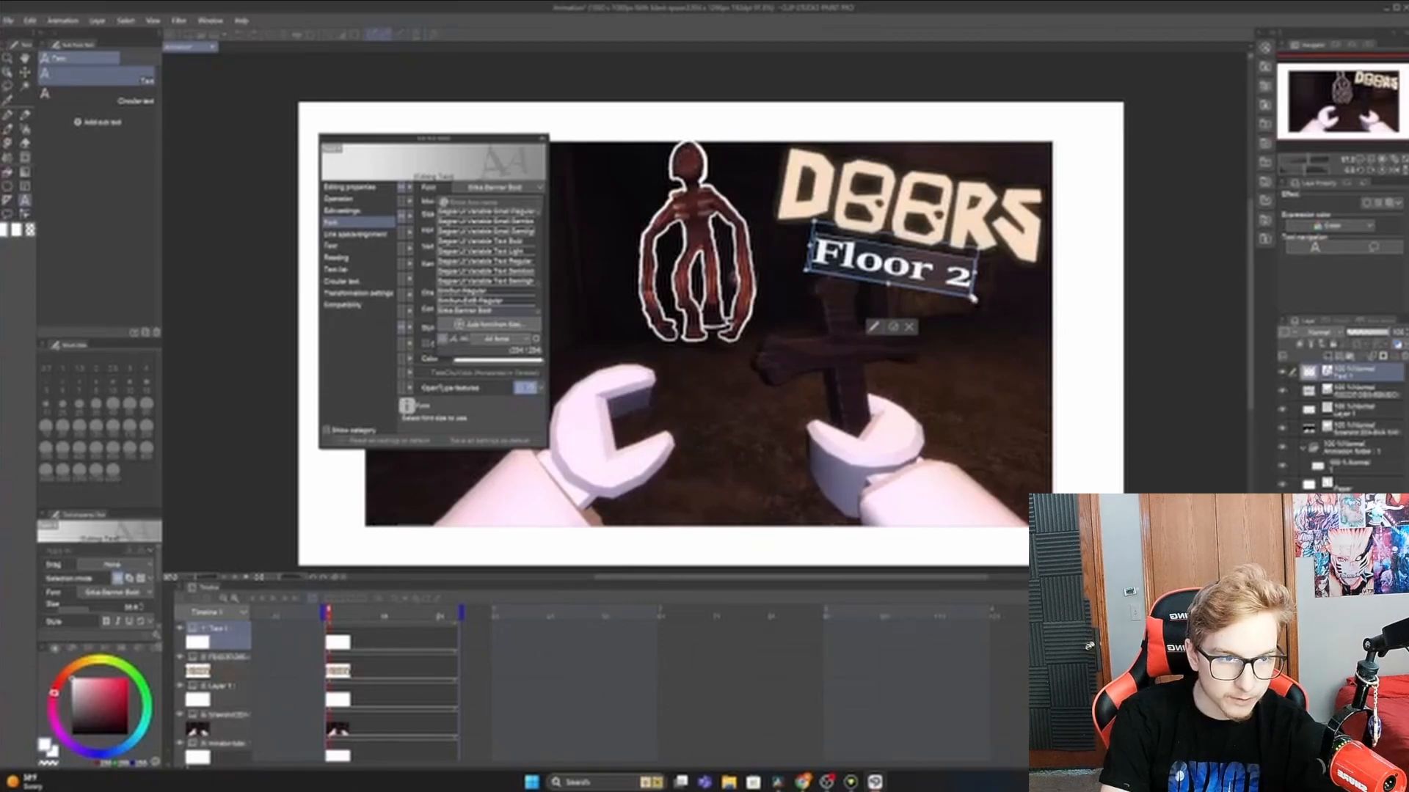
left_click(537, 189)
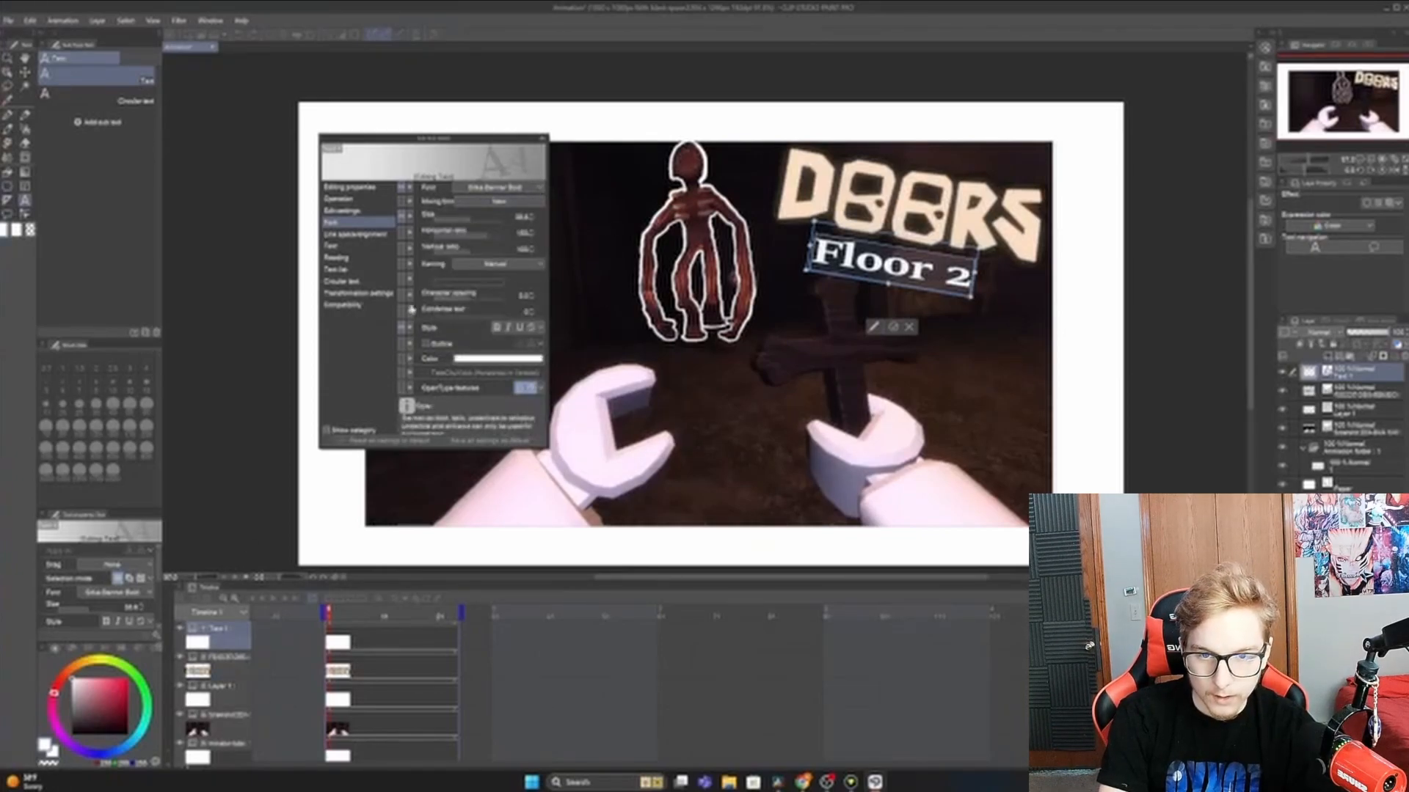
left_click(380, 236)
left_click(378, 245)
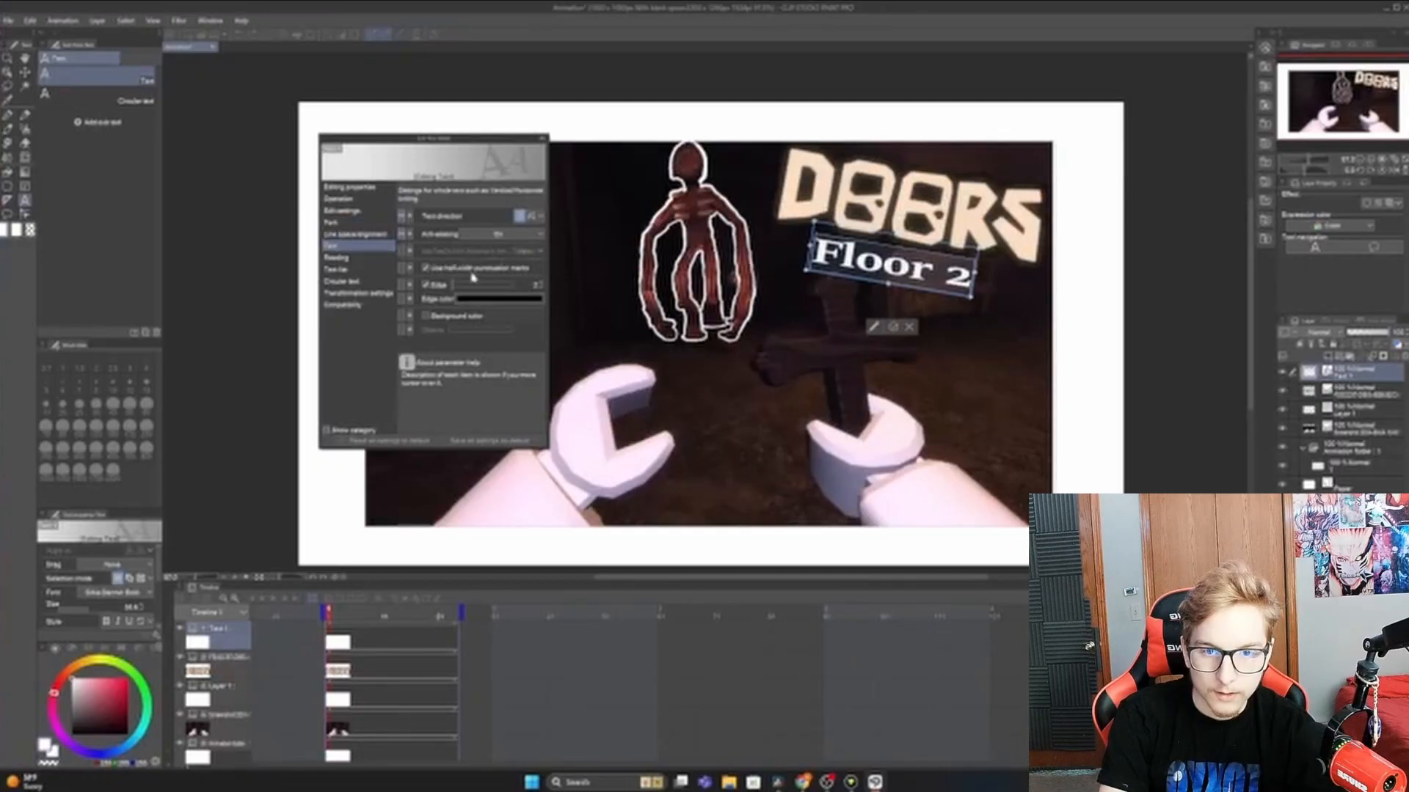
left_click(438, 287)
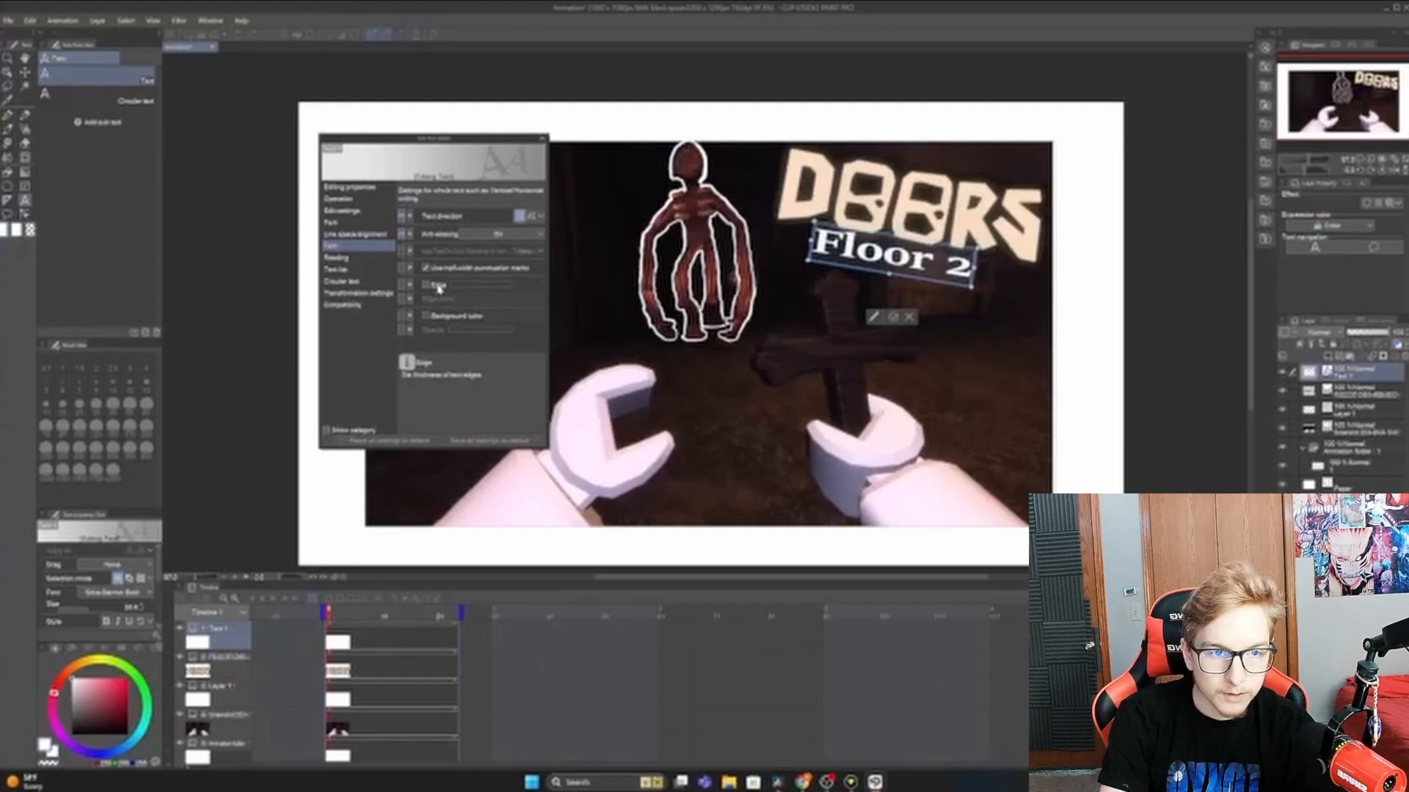
- Turn on a thin black edge for the "Floor 2" text and enlarge the text directly beneath the DOORS logo
left_click(438, 286)
left_click(439, 287)
left_click(439, 287)
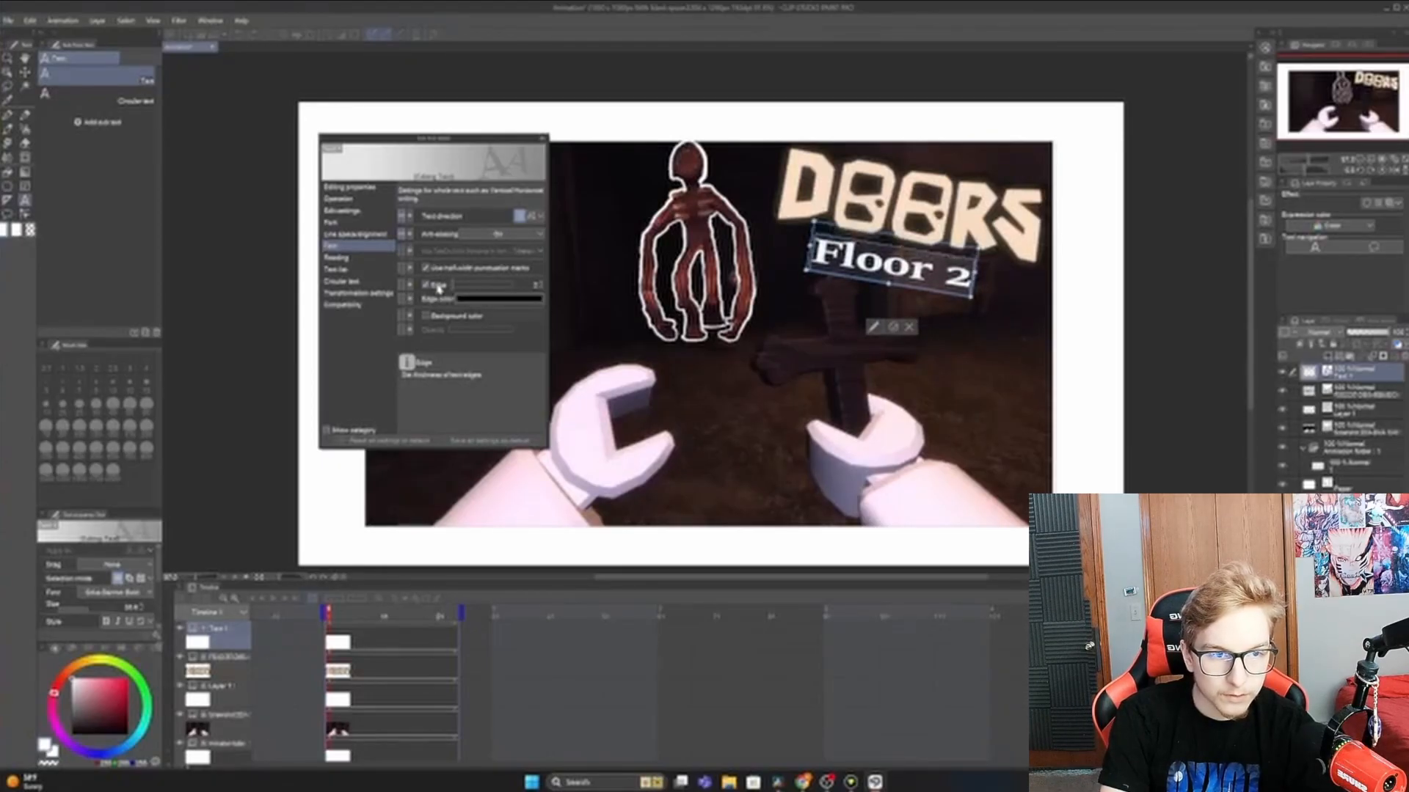
mouse_move(452, 286)
left_mouse_down()
mouse_move(528, 290)
mouse_move(458, 283)
left_mouse_up()
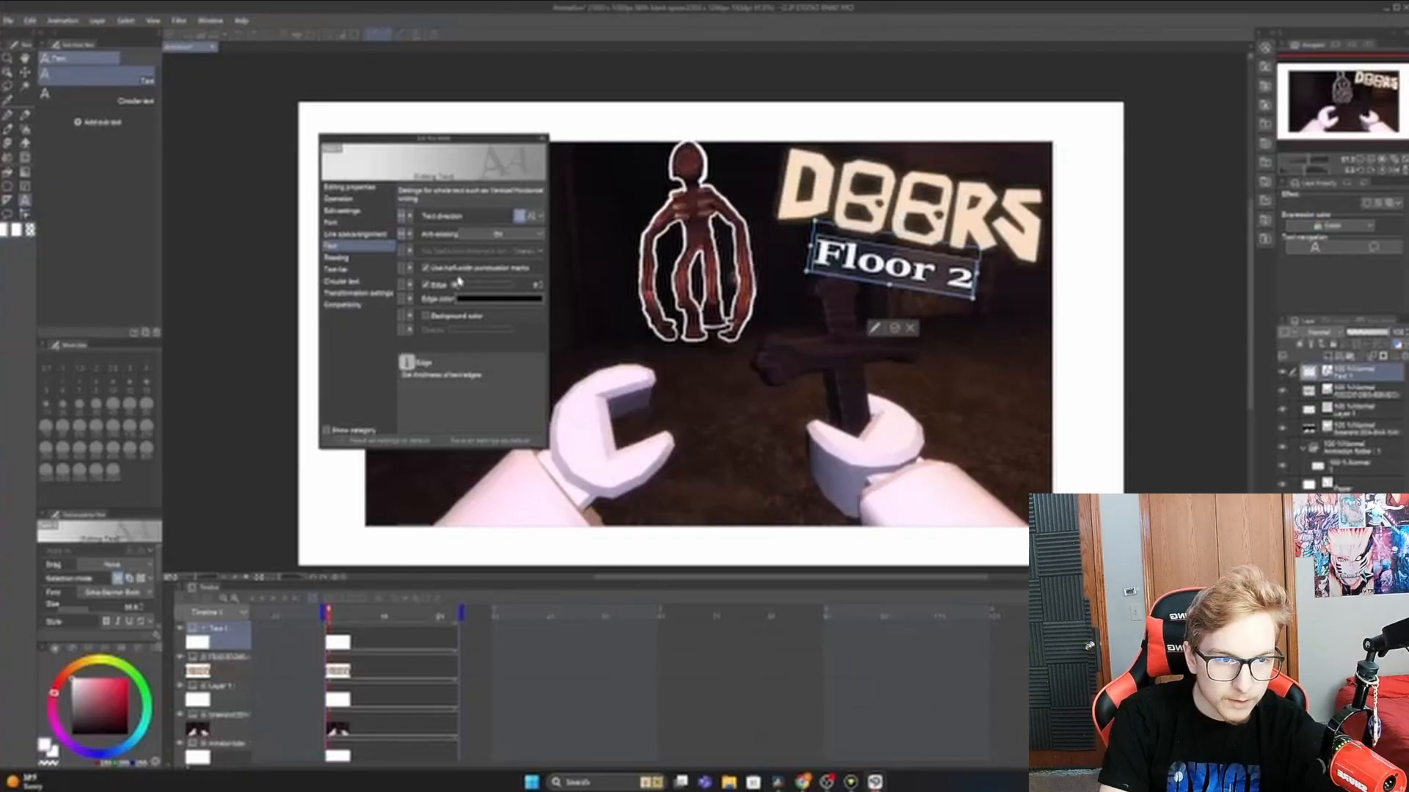
left_click_drag(458, 282, 458, 281)
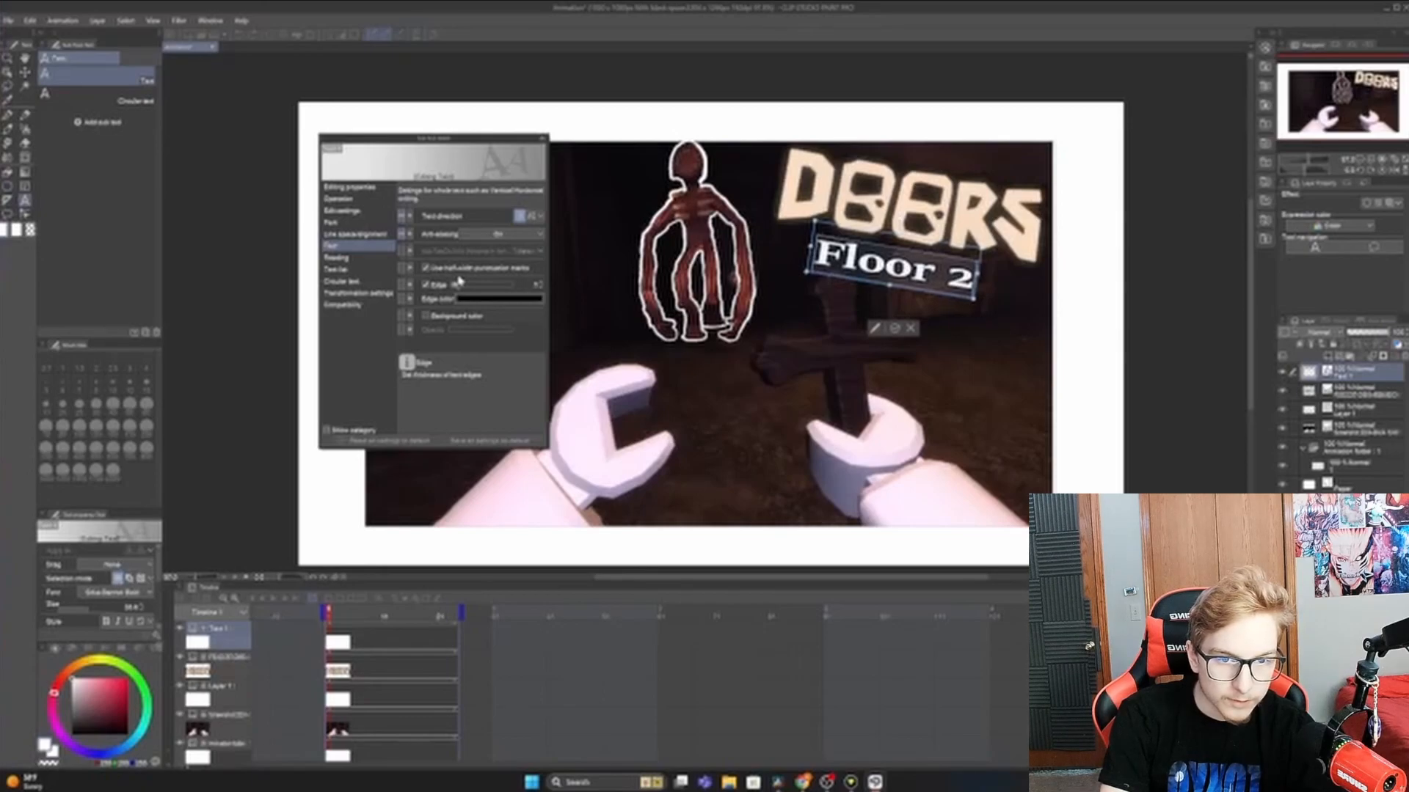
left_click_drag(976, 299, 1022, 331)
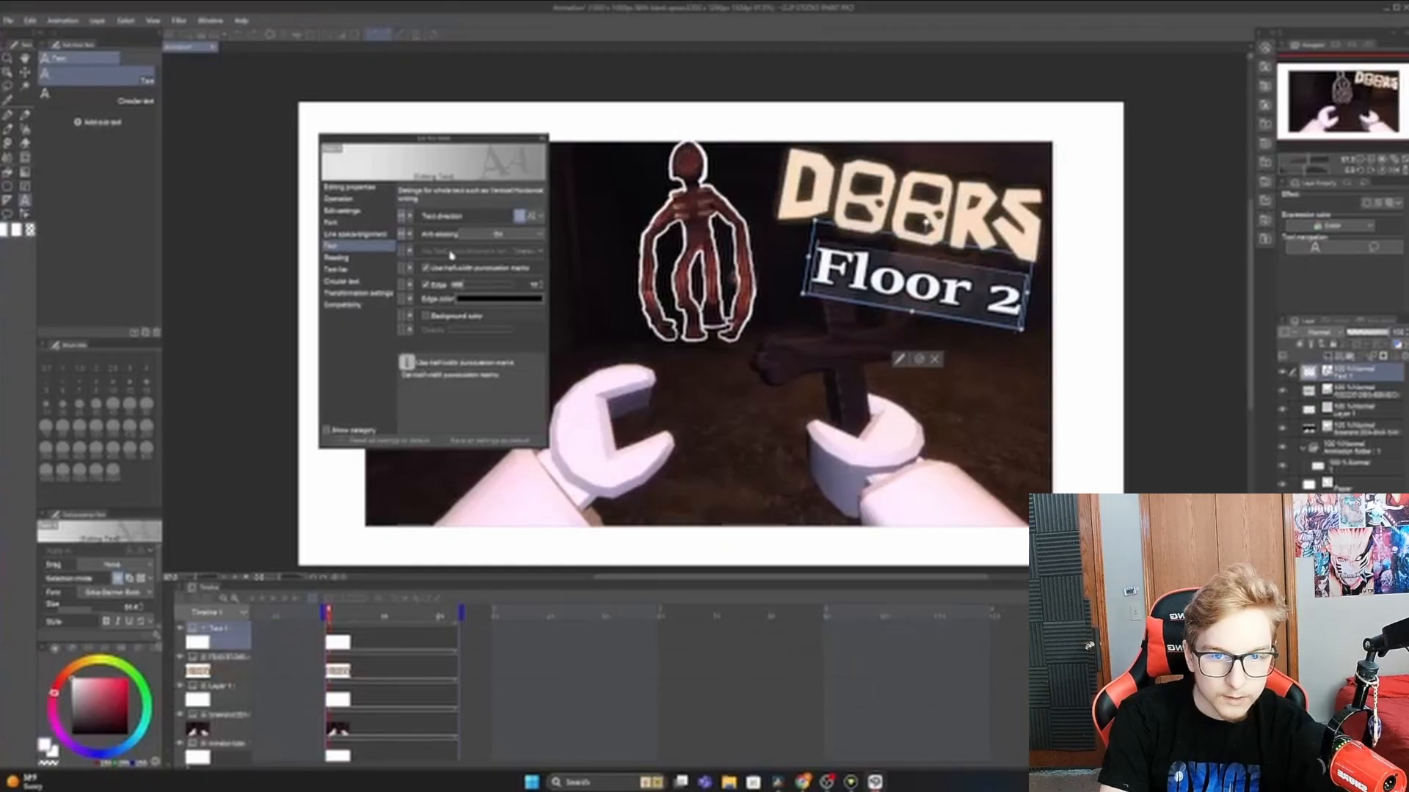
left_click_drag(925, 223, 911, 218)
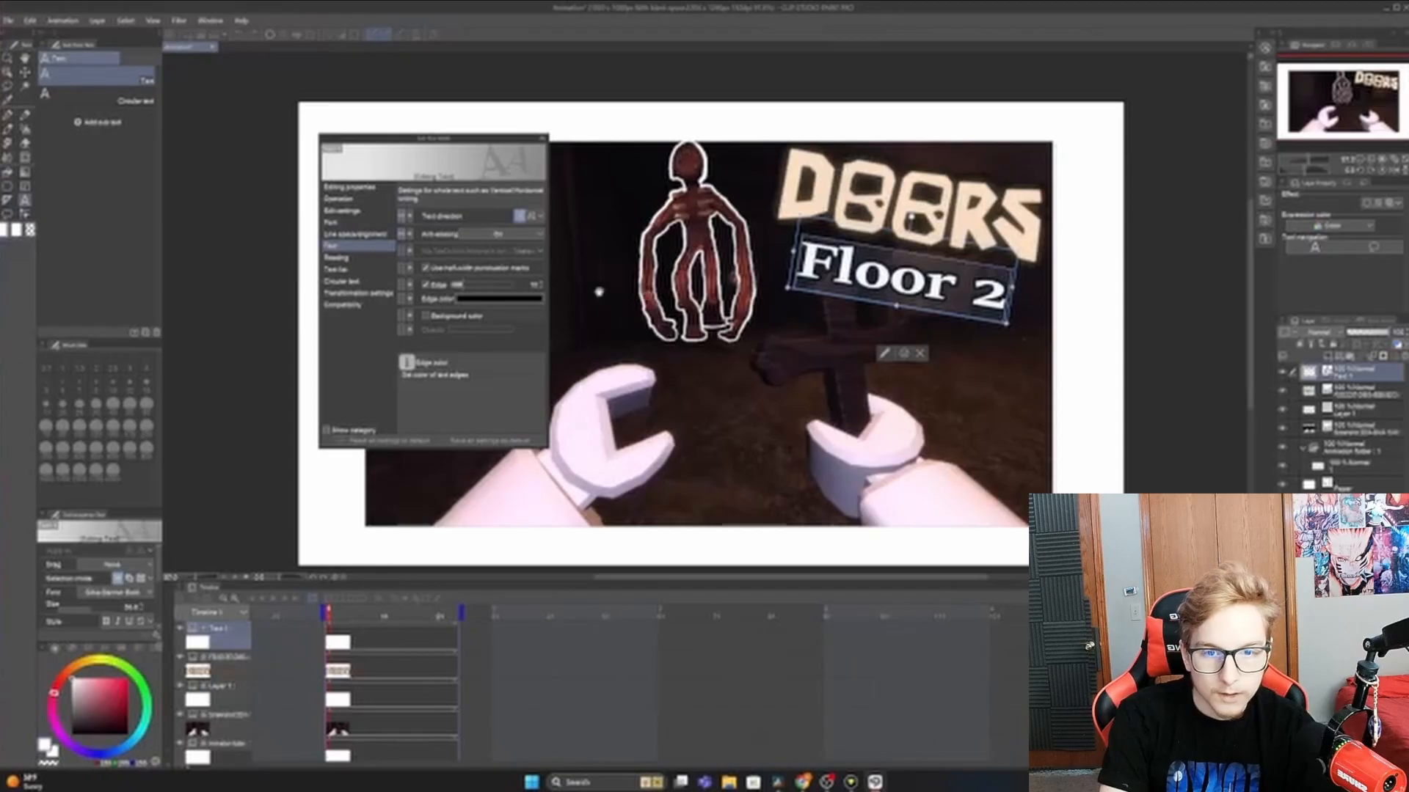
- Recolor the "Floor 2" text with the cream color sampled from the DOORS logo letters
left_click(370, 212)
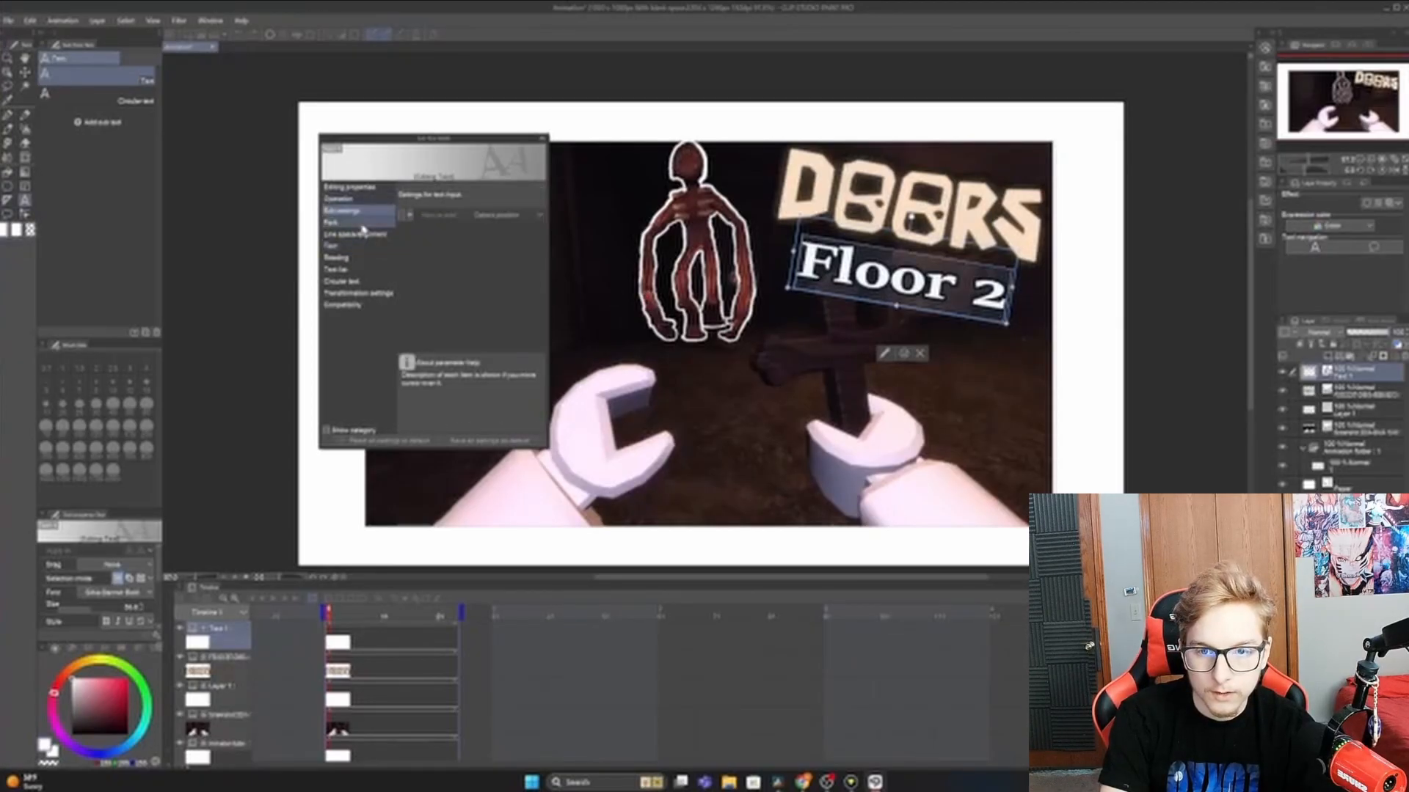
left_click(367, 222)
left_click(496, 359)
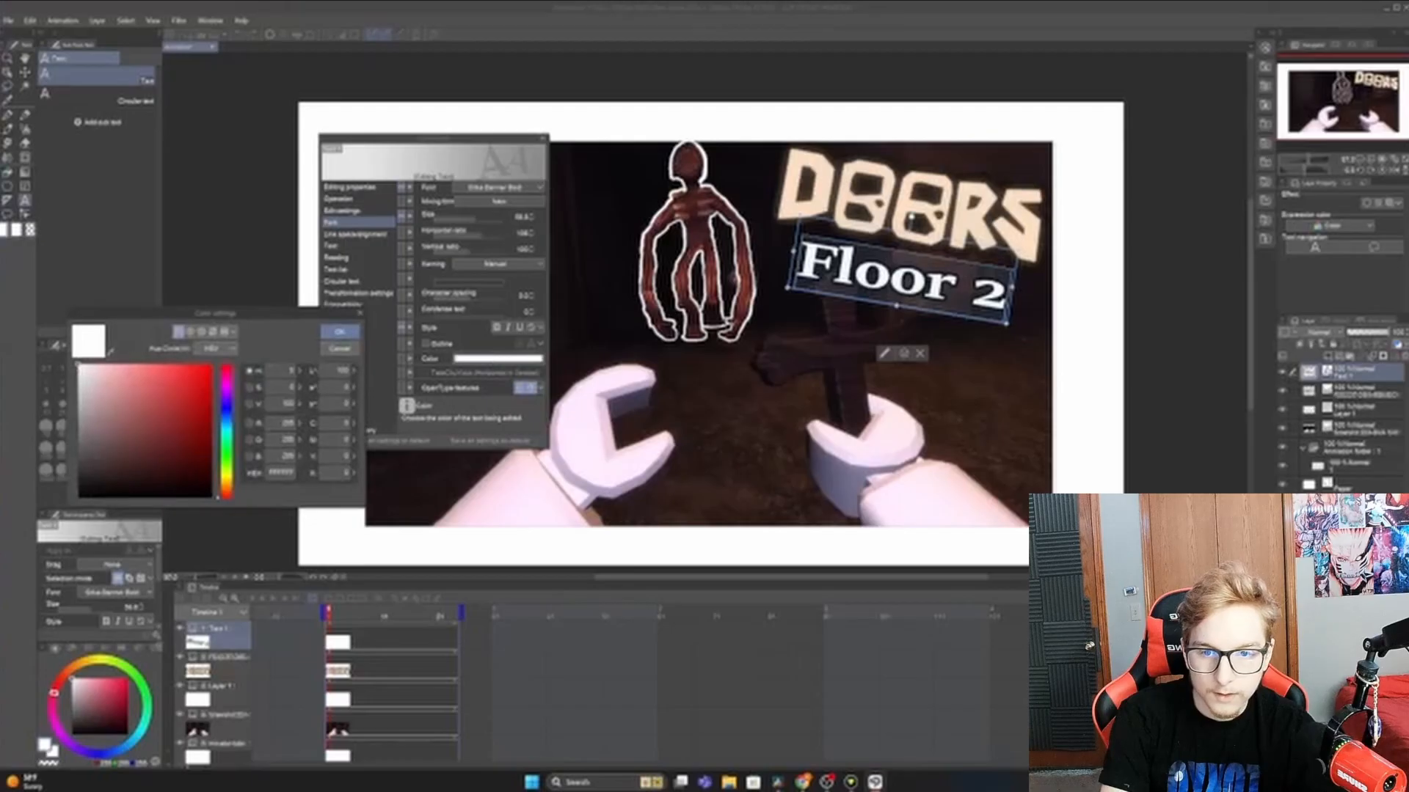
left_click(112, 355)
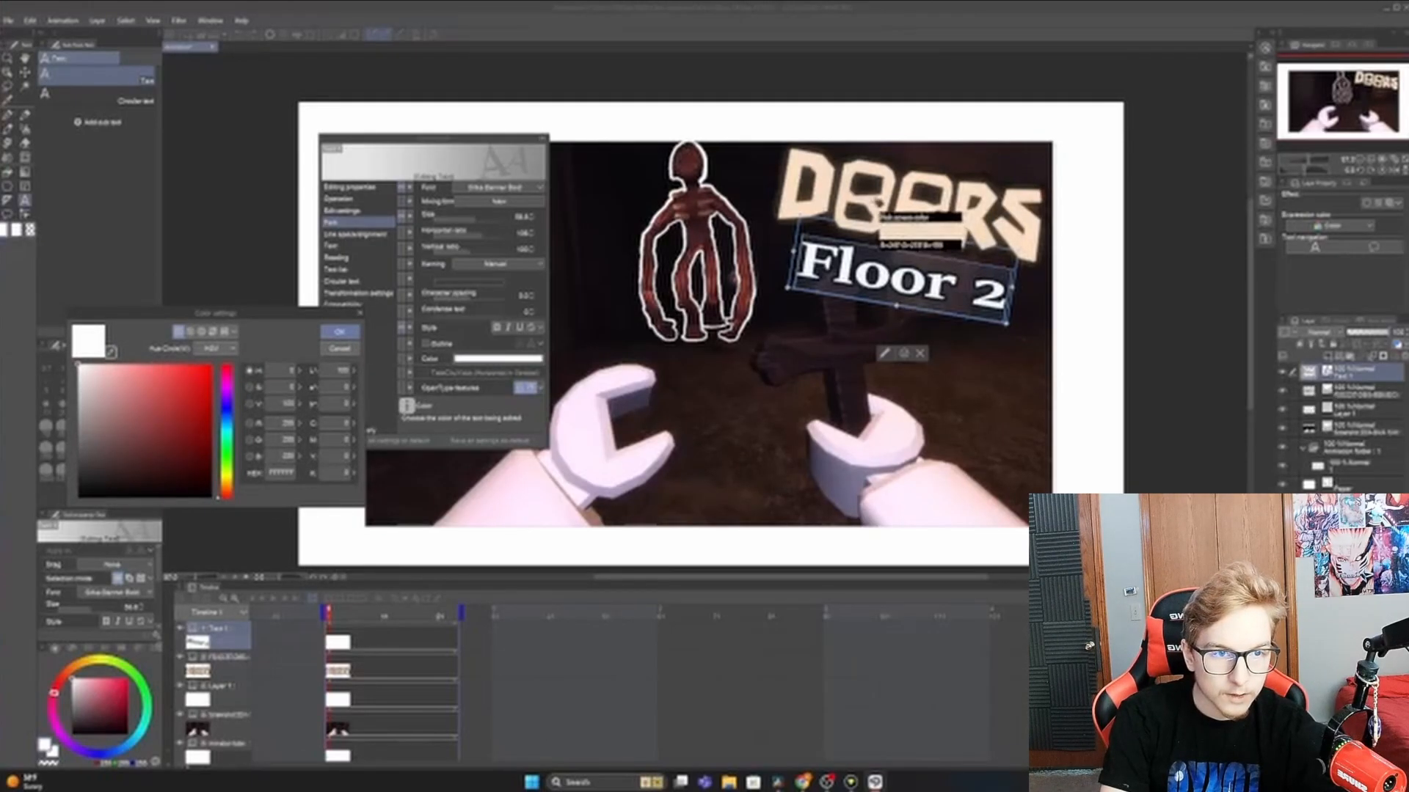
left_click(875, 210)
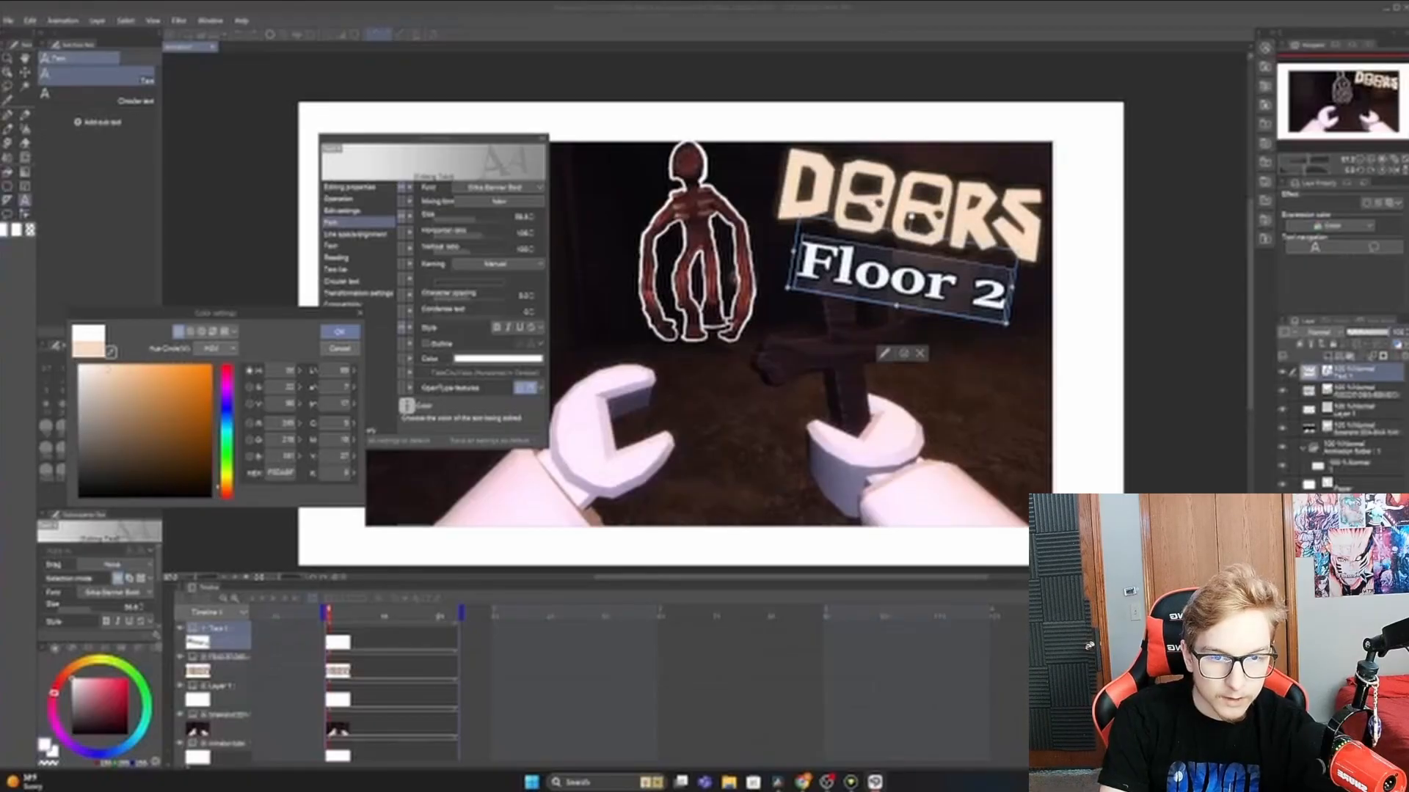
left_click(339, 332)
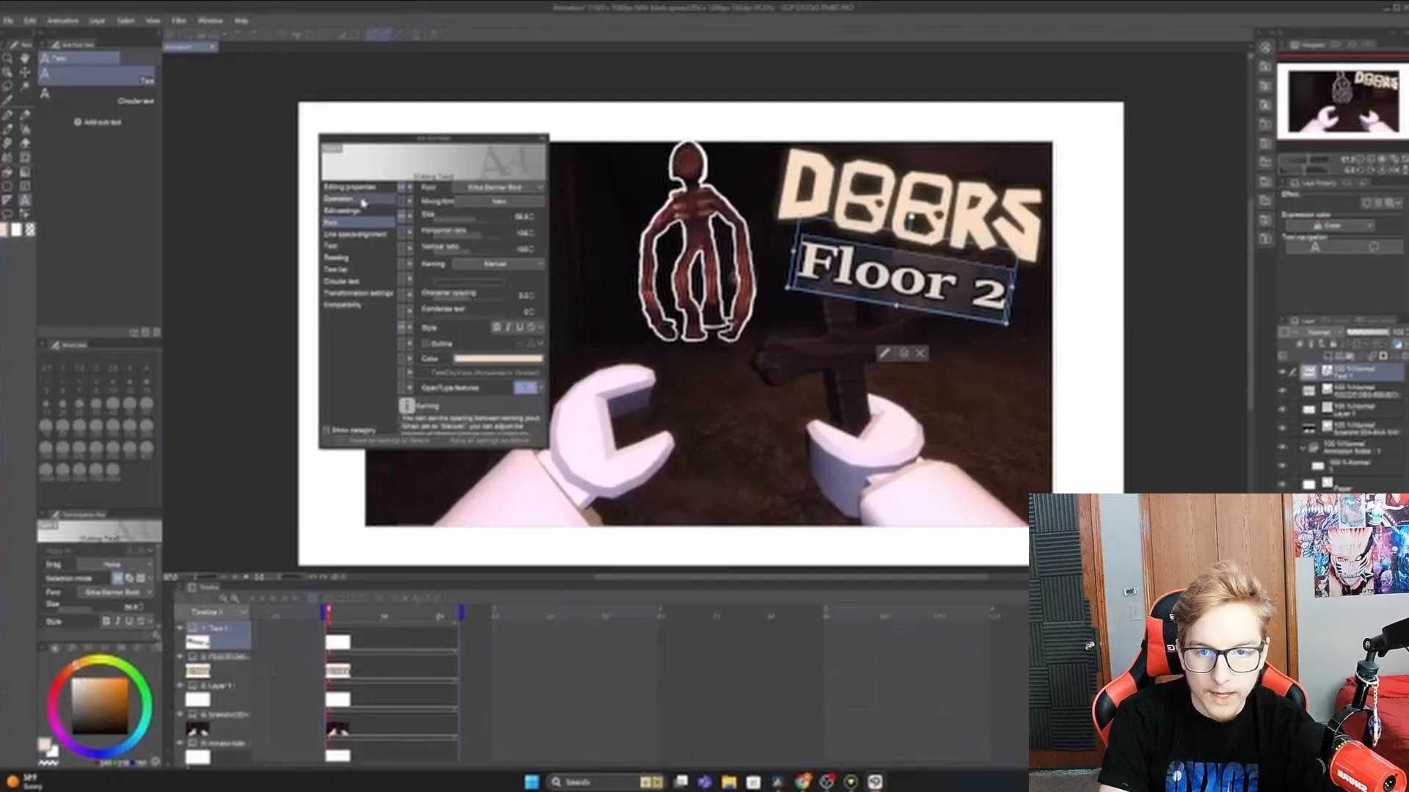
- Set the edge color of the "Floor 2" text to a dark brown sampled beside the logo's D, and commit the text
left_click(352, 257)
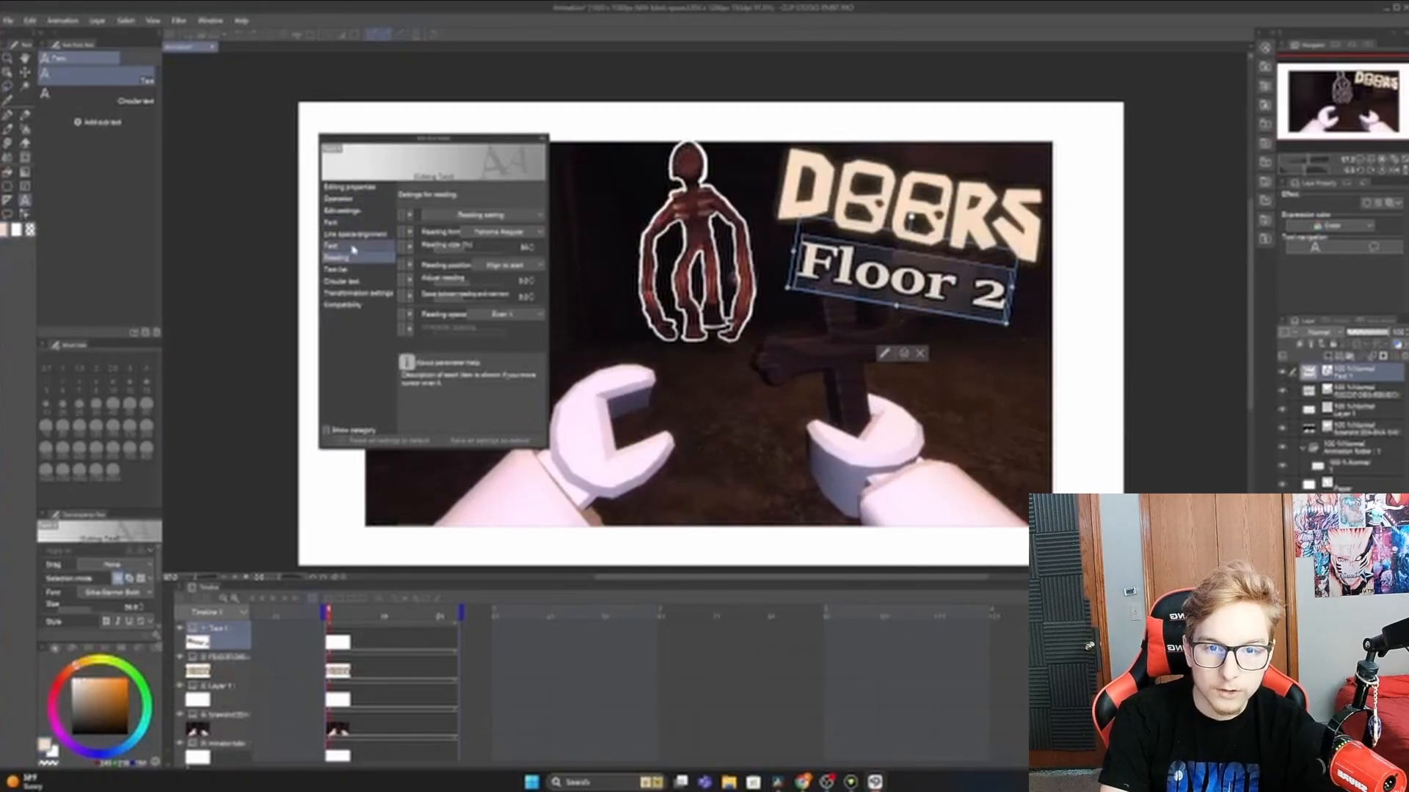
left_click(333, 246)
left_click(495, 300)
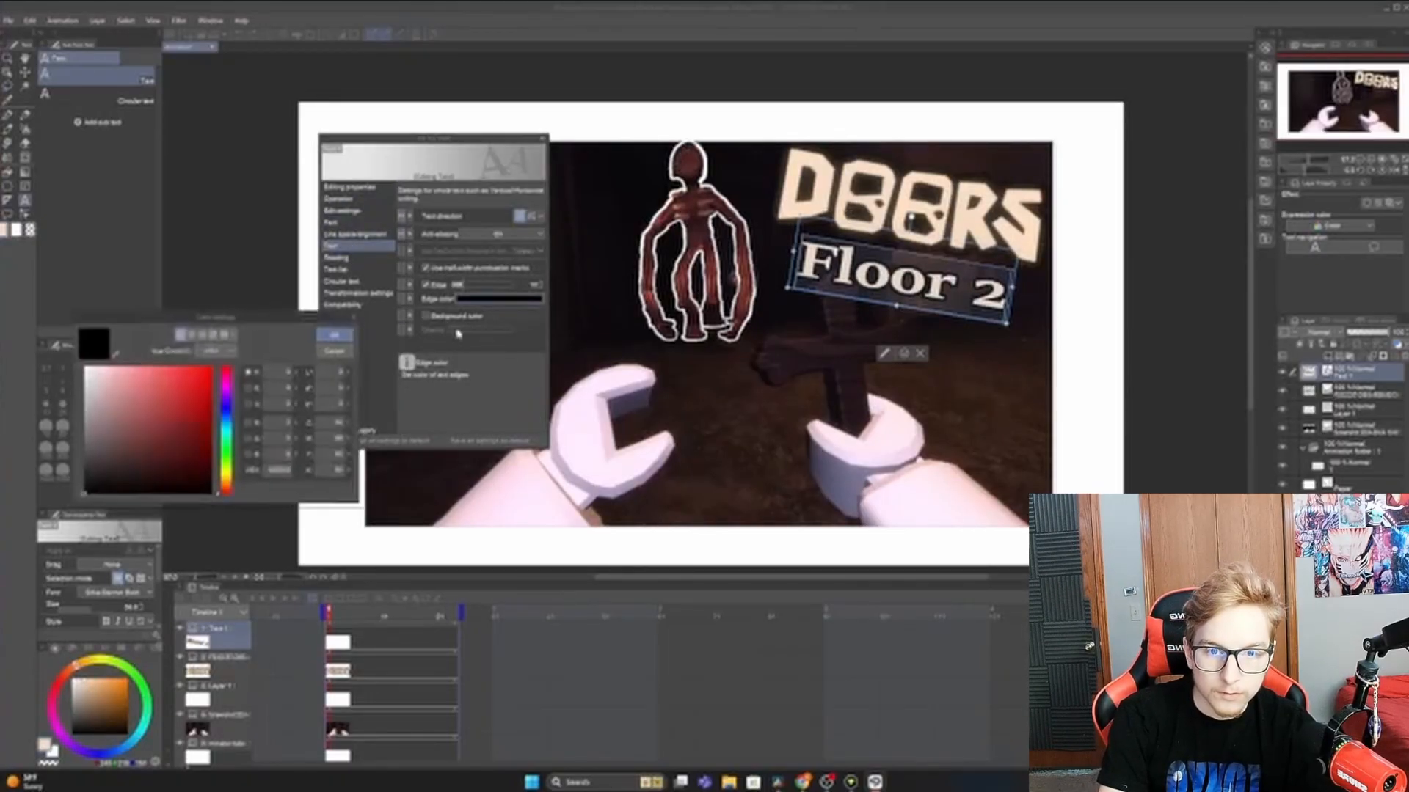
left_click(111, 353)
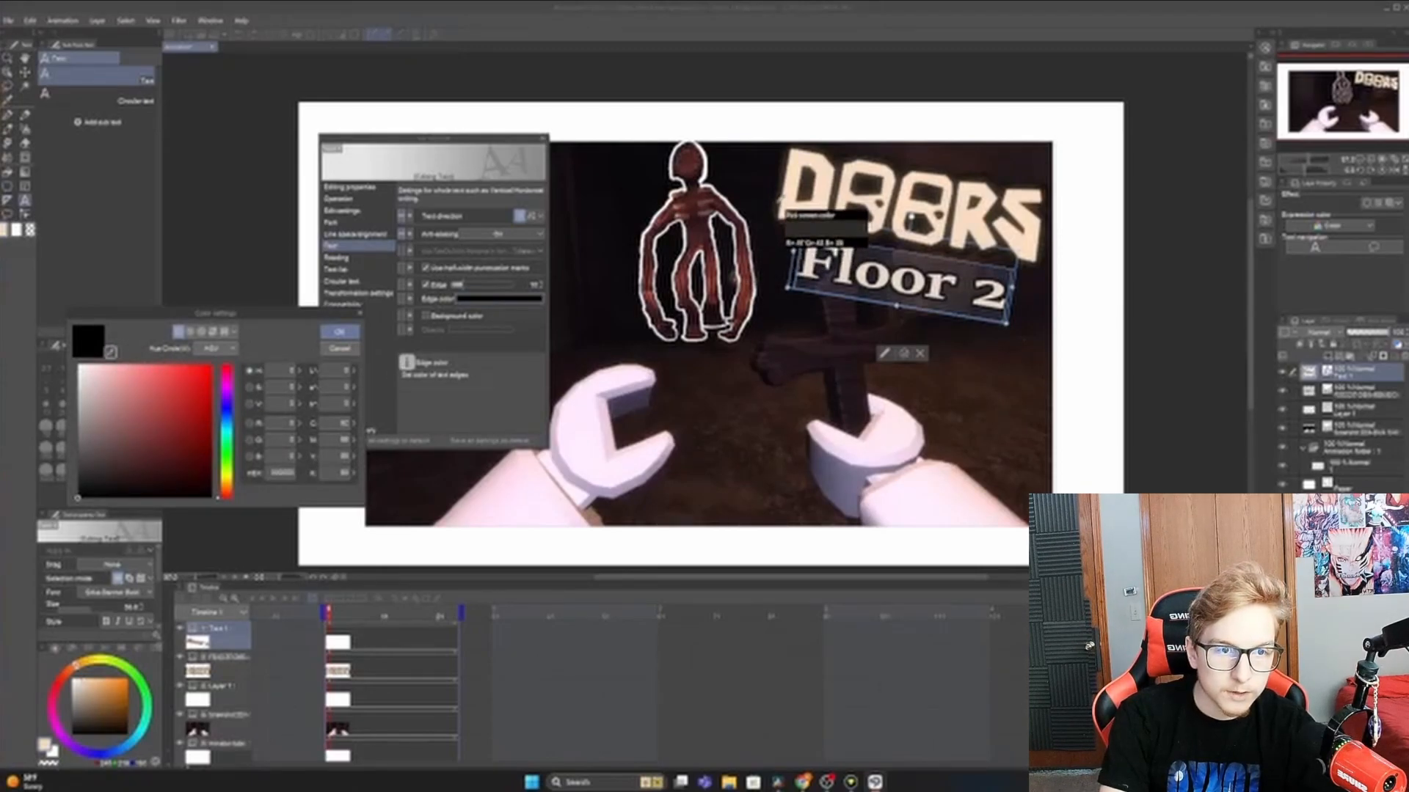
left_click(779, 207)
left_click(336, 333)
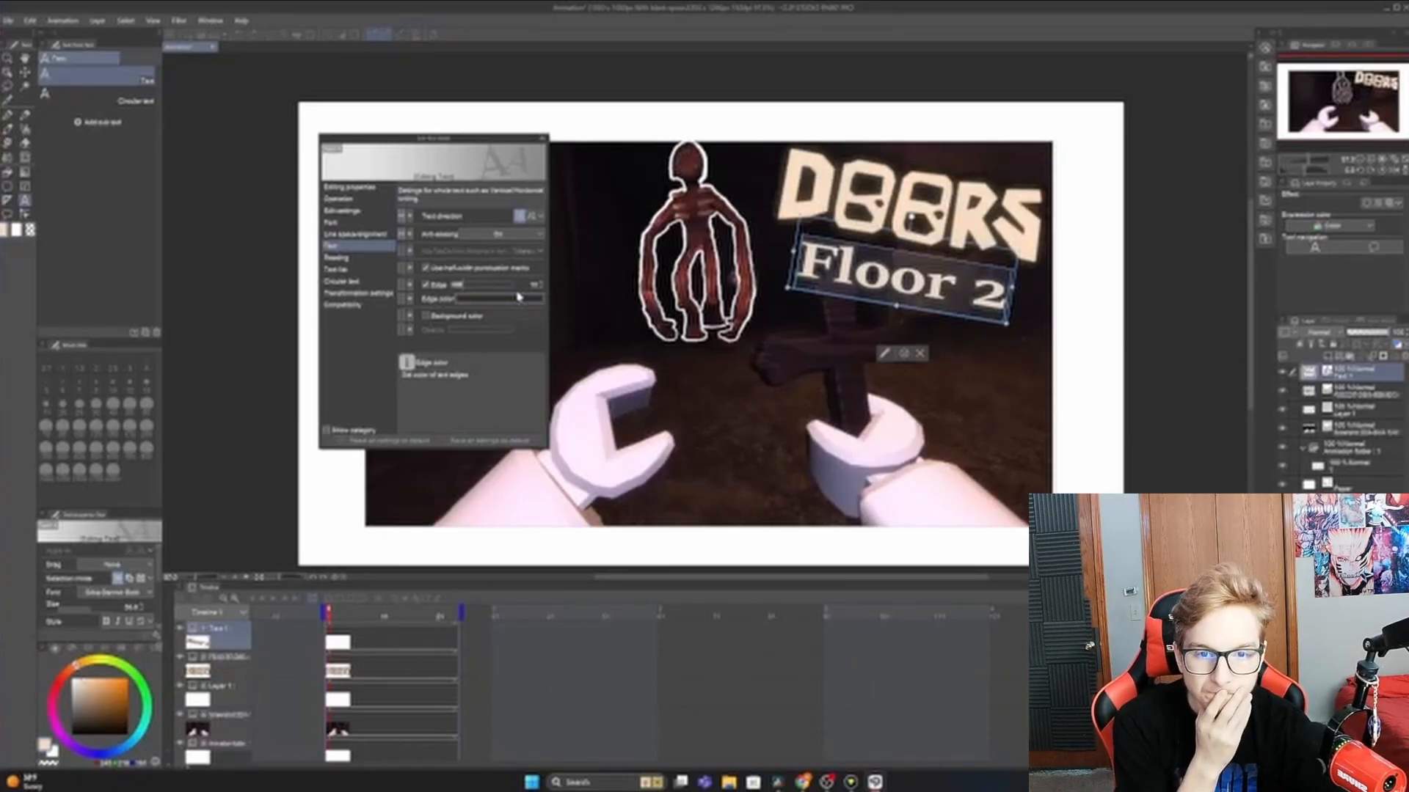
left_click(488, 301)
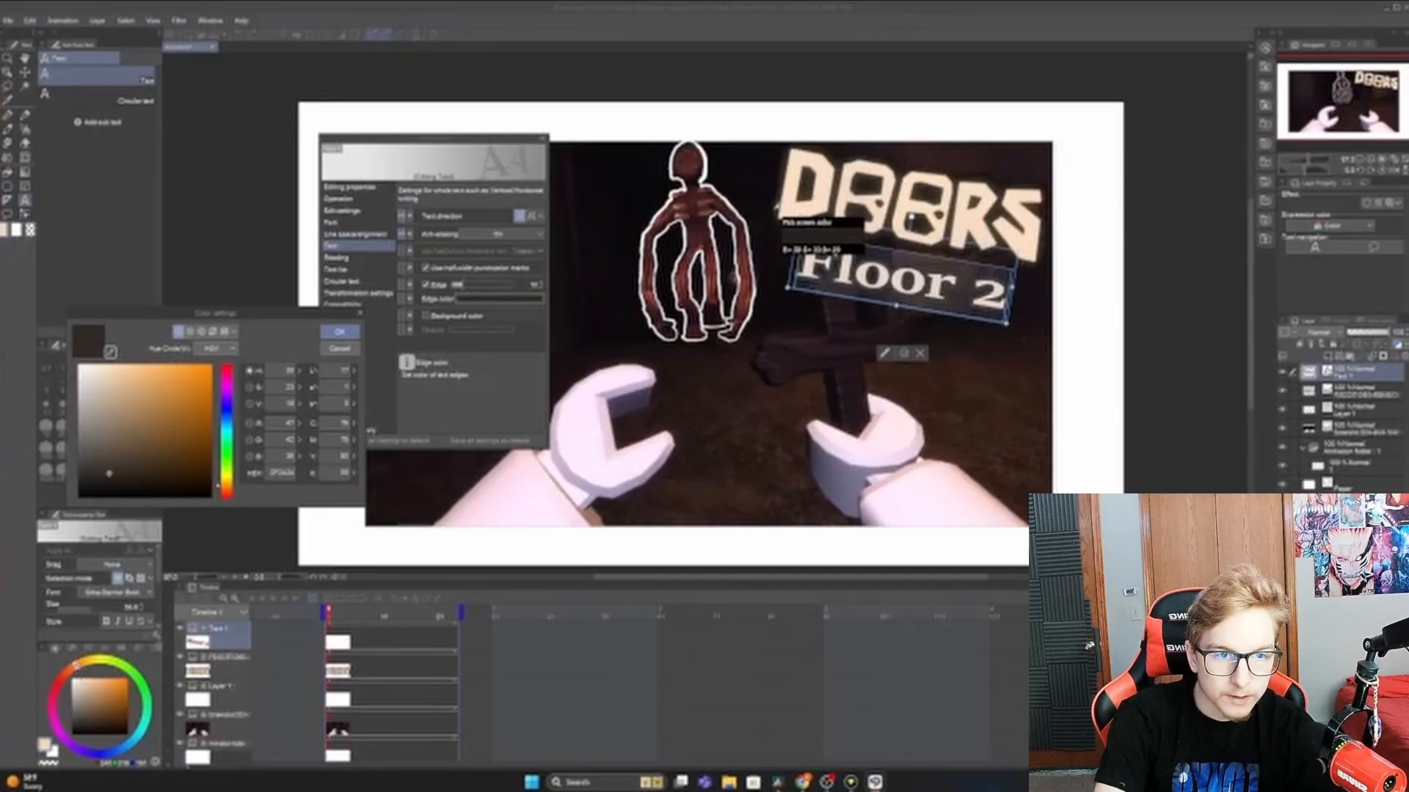
left_click(776, 210)
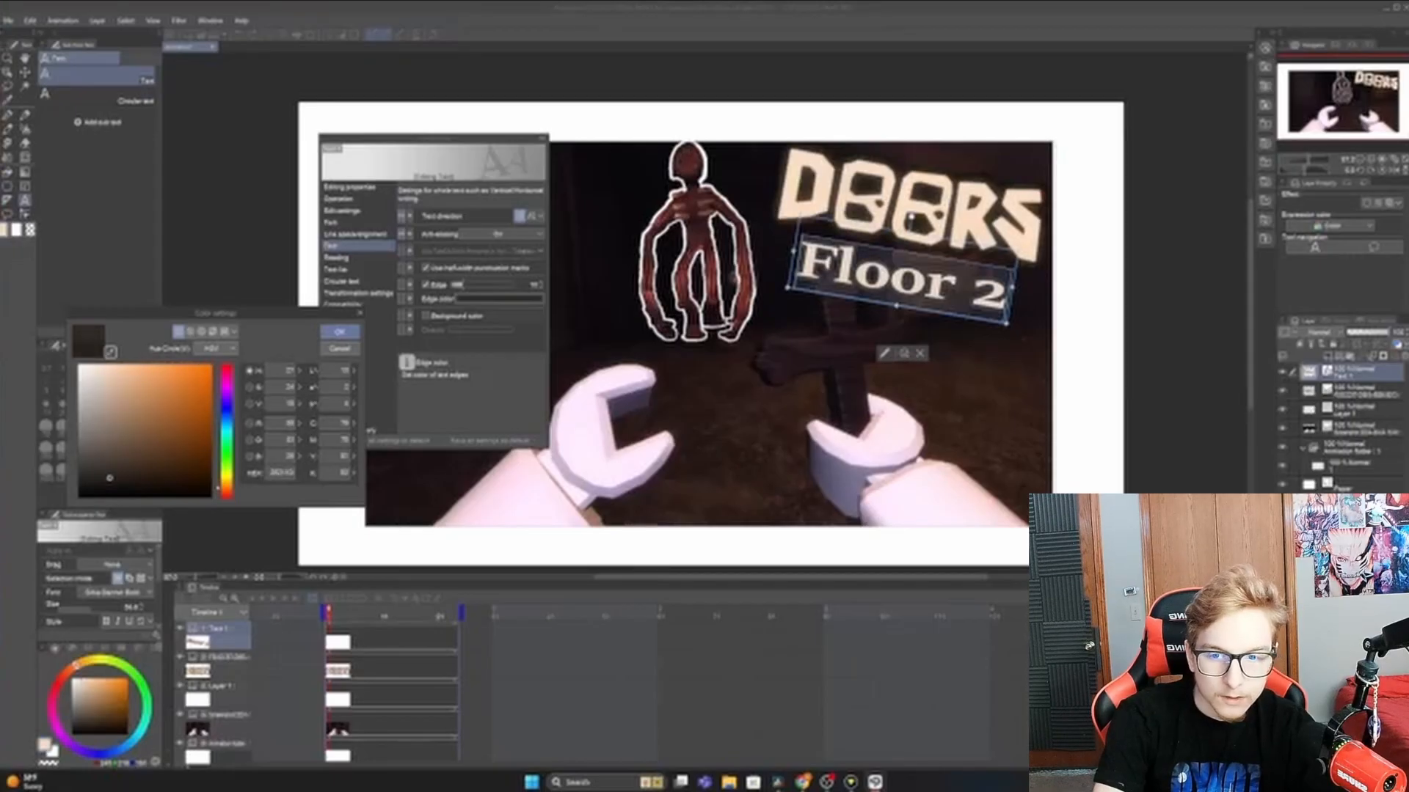
left_click(339, 333)
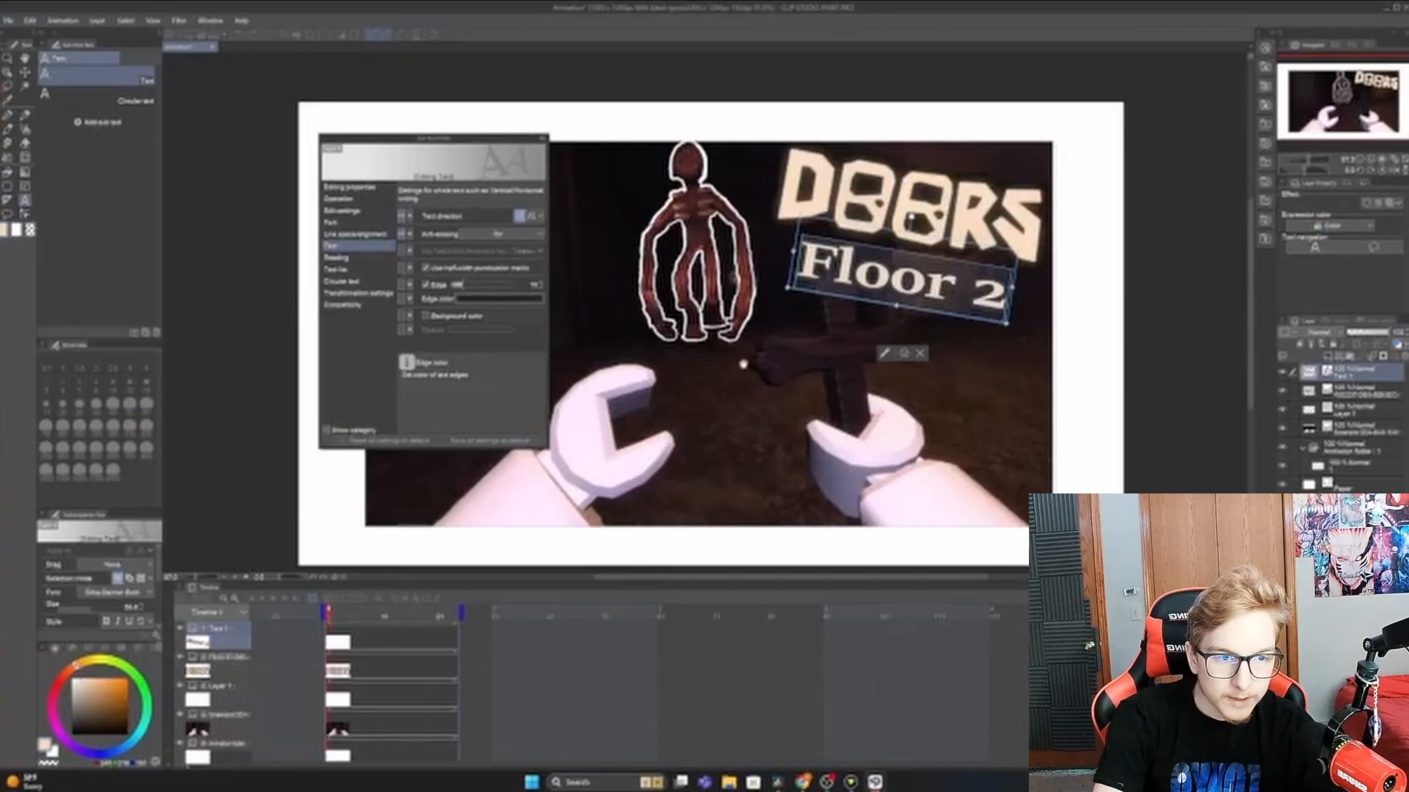
left_click(903, 354)
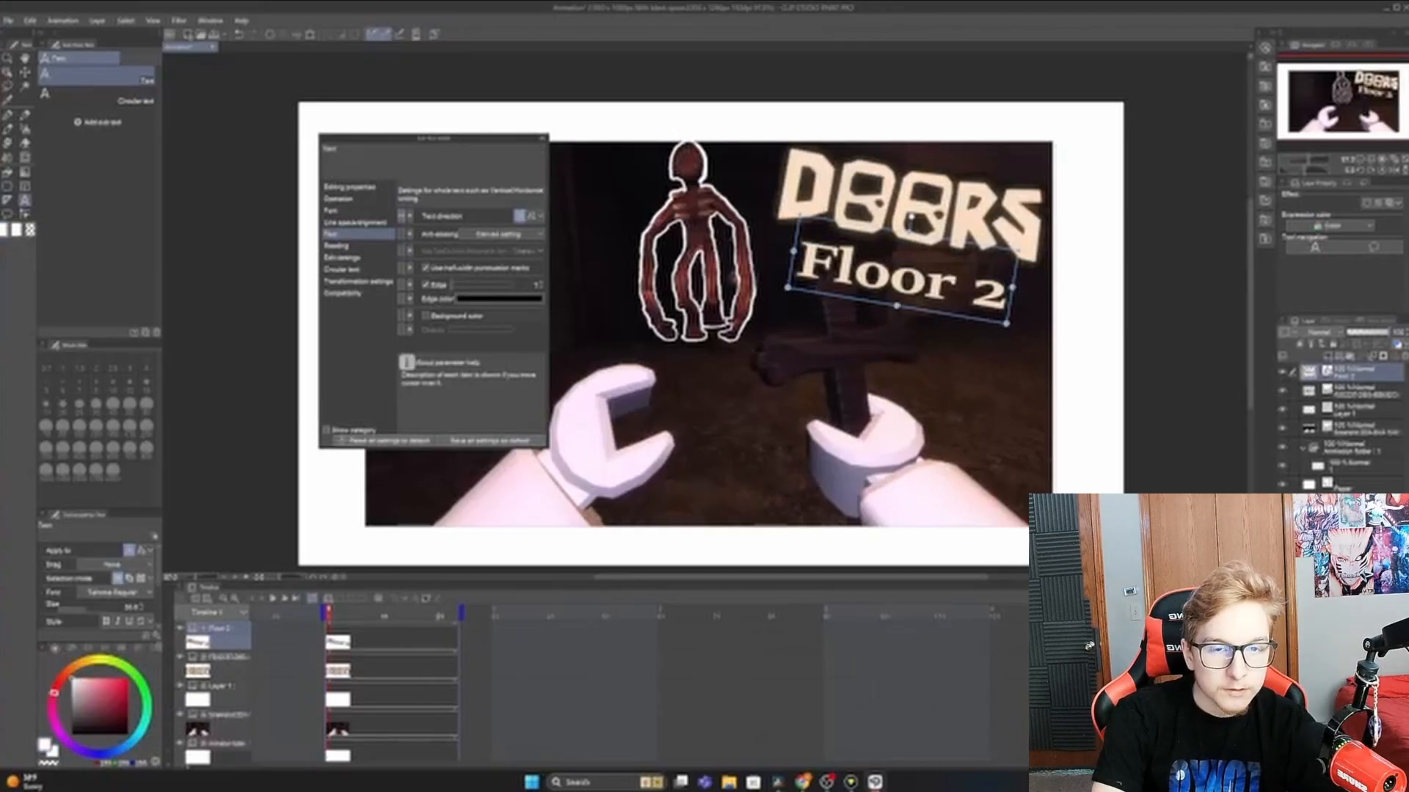
left_click(542, 139)
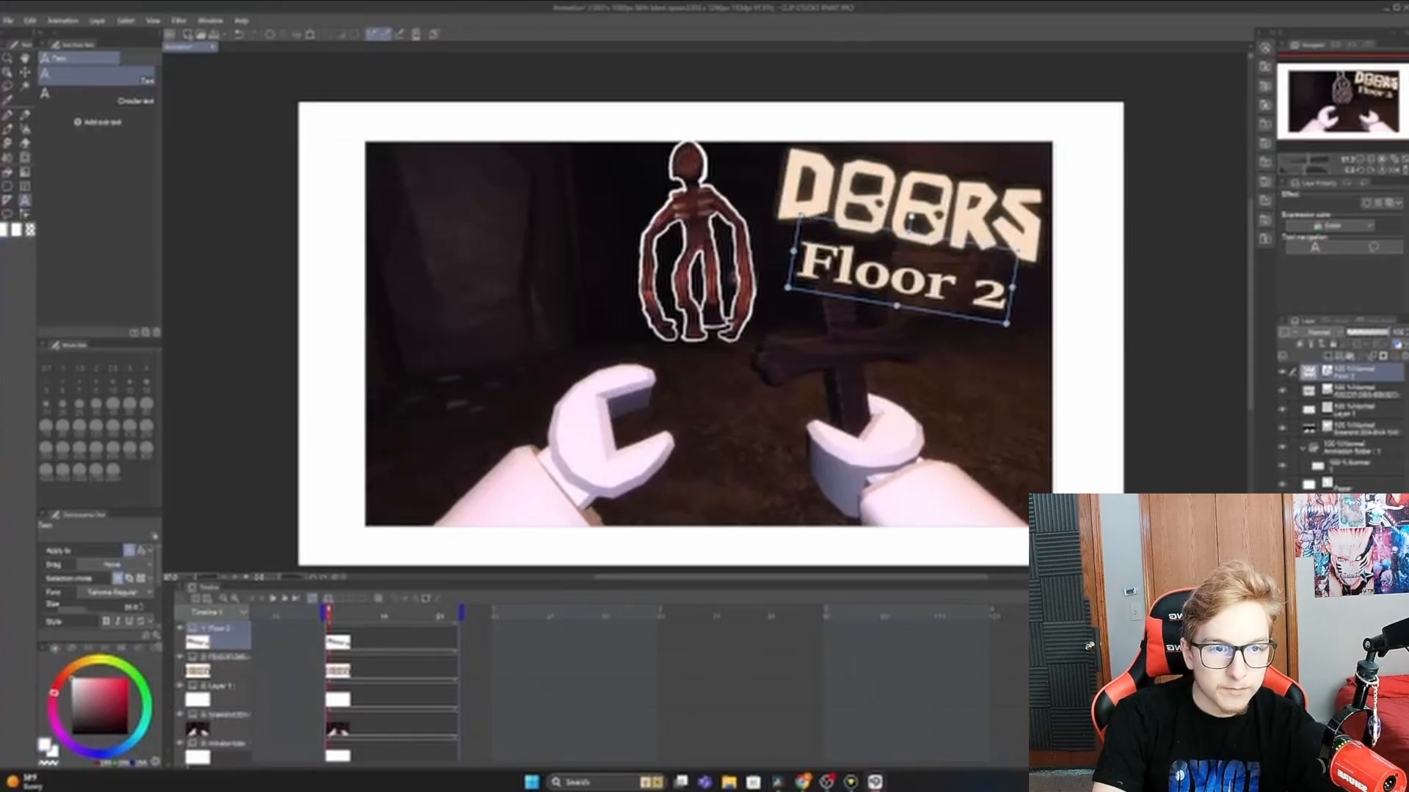
- Enlarge the "Floor 2" text slightly and fine-tune its tilt and position under the DOORS logo
left_click_drag(800, 213, 791, 199)
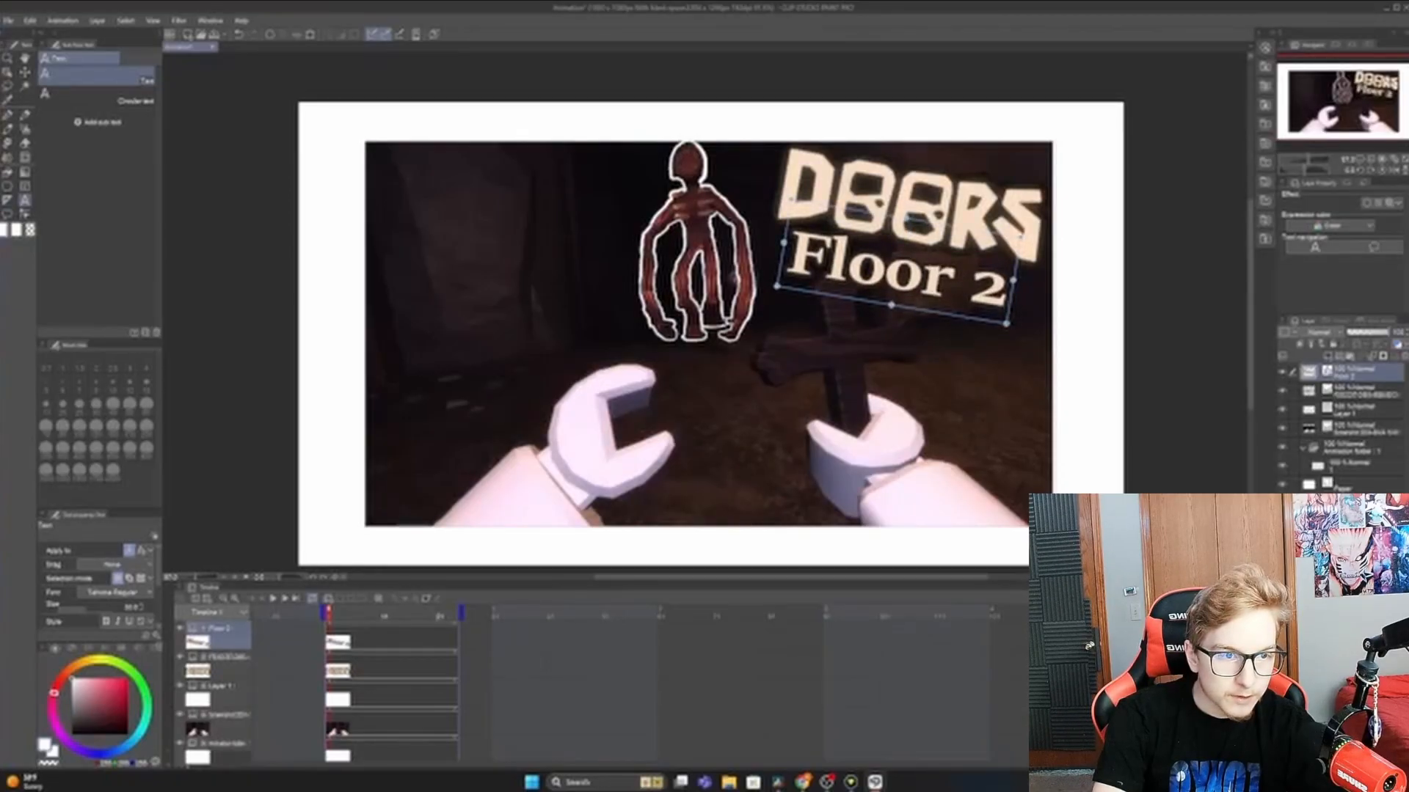
left_click_drag(1014, 313, 1013, 319)
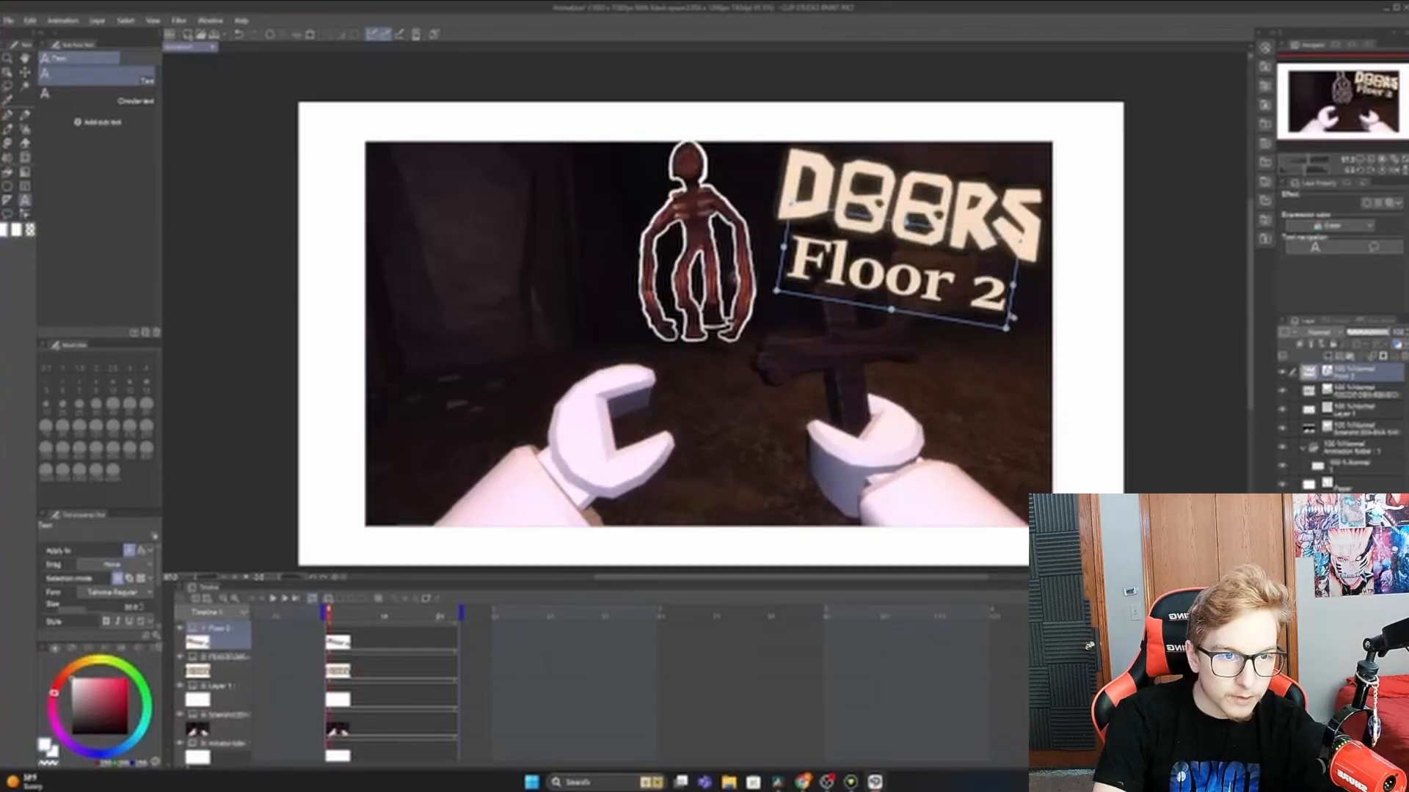
left_click_drag(1025, 235, 1028, 240)
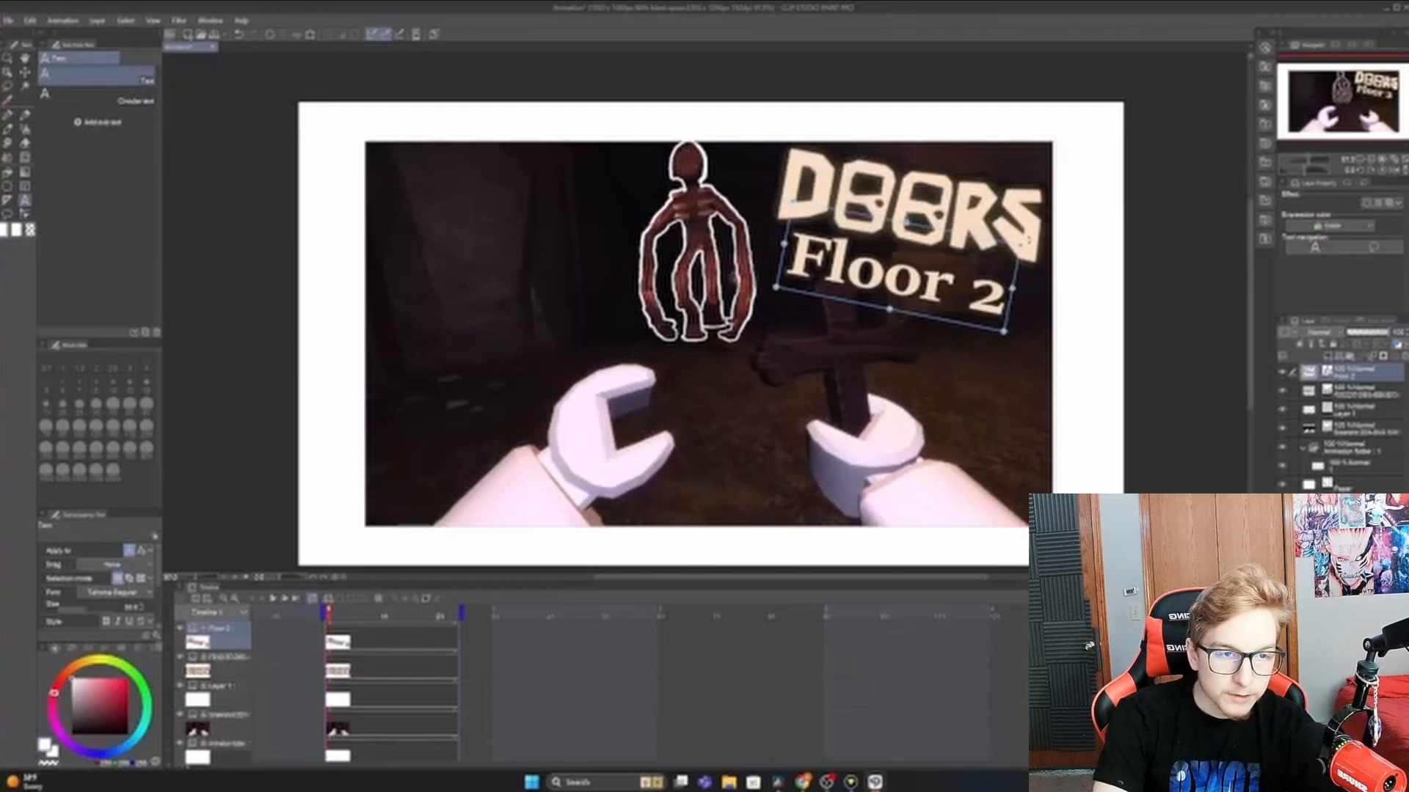
left_click_drag(1029, 240, 1029, 235)
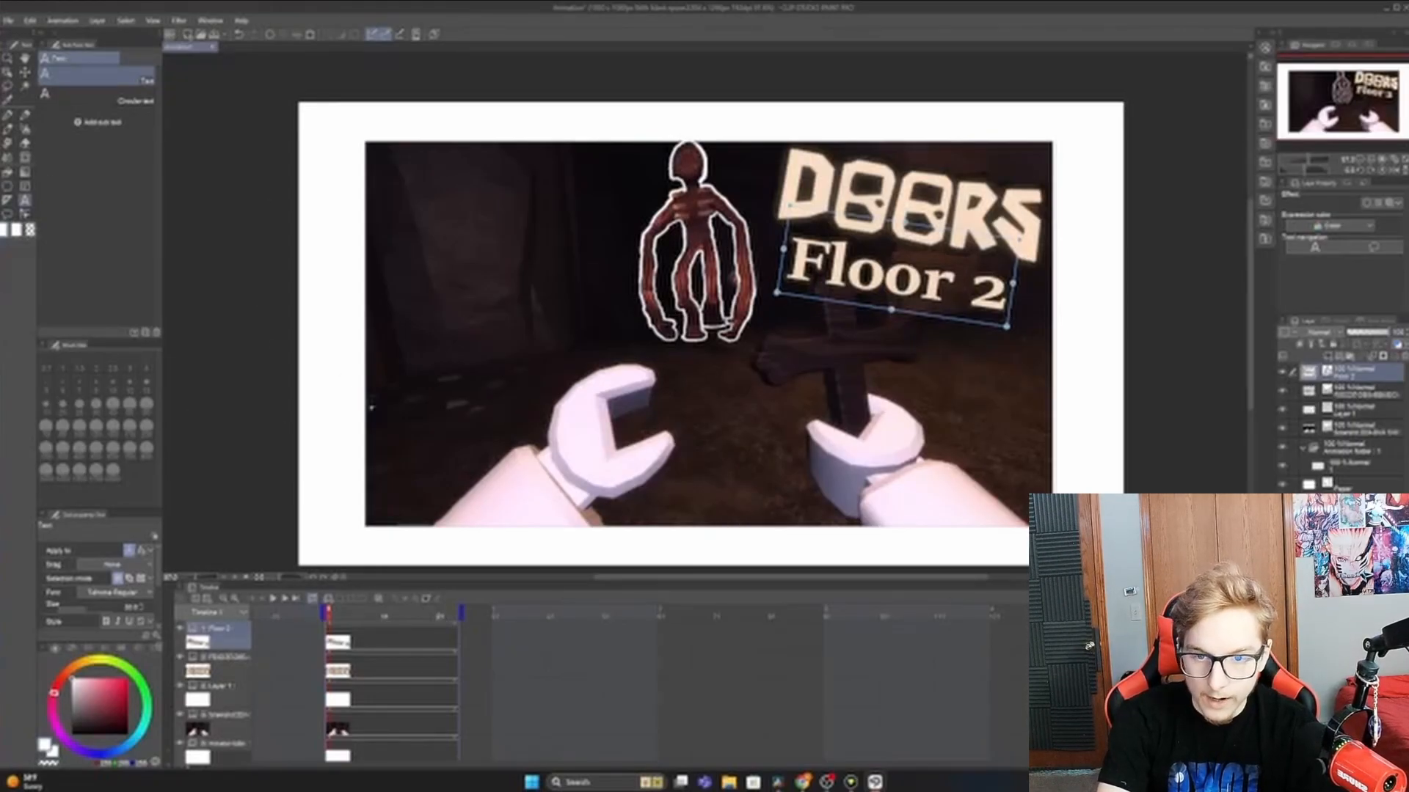
left_click(374, 405)
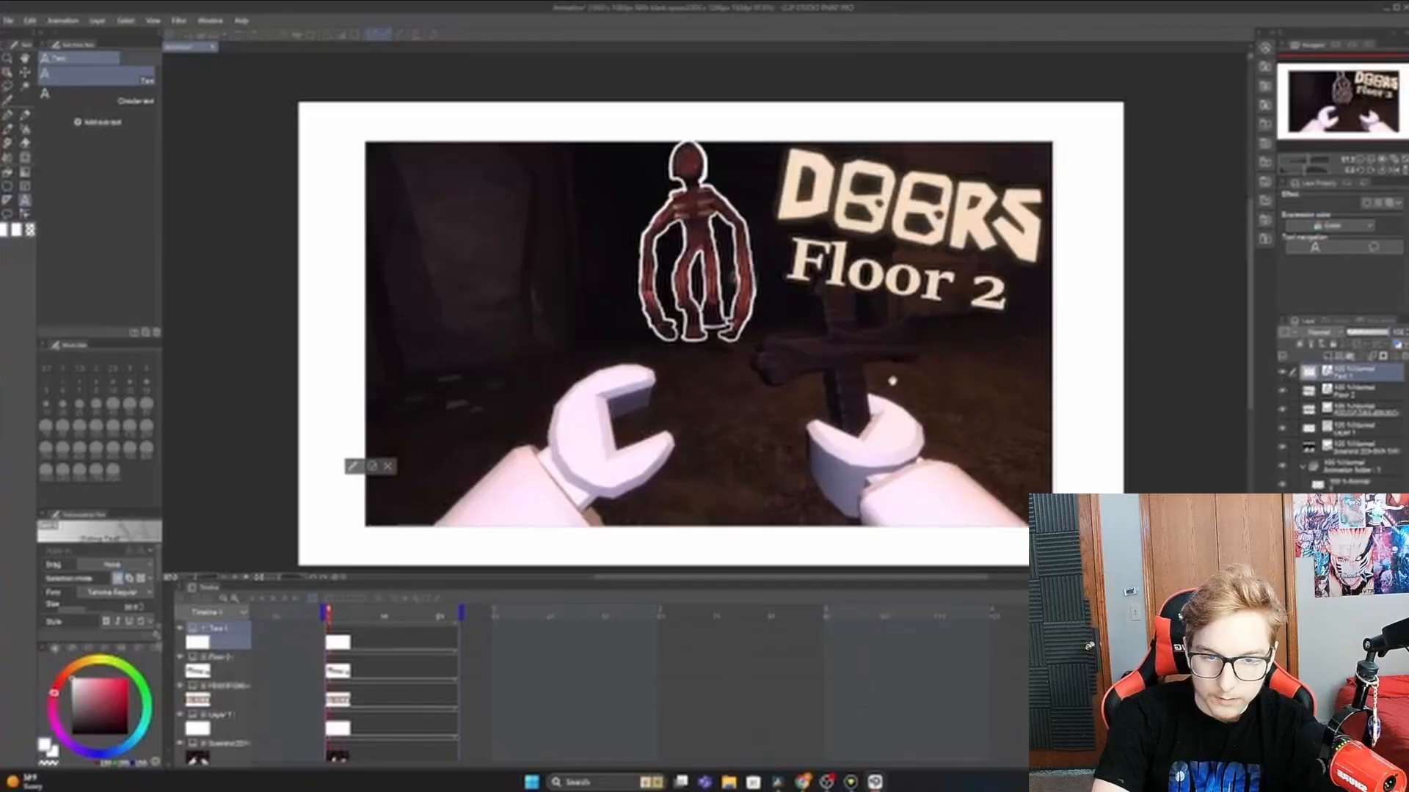
type("2")
left_click_drag(377, 400, 411, 373)
key("ctrl+z")
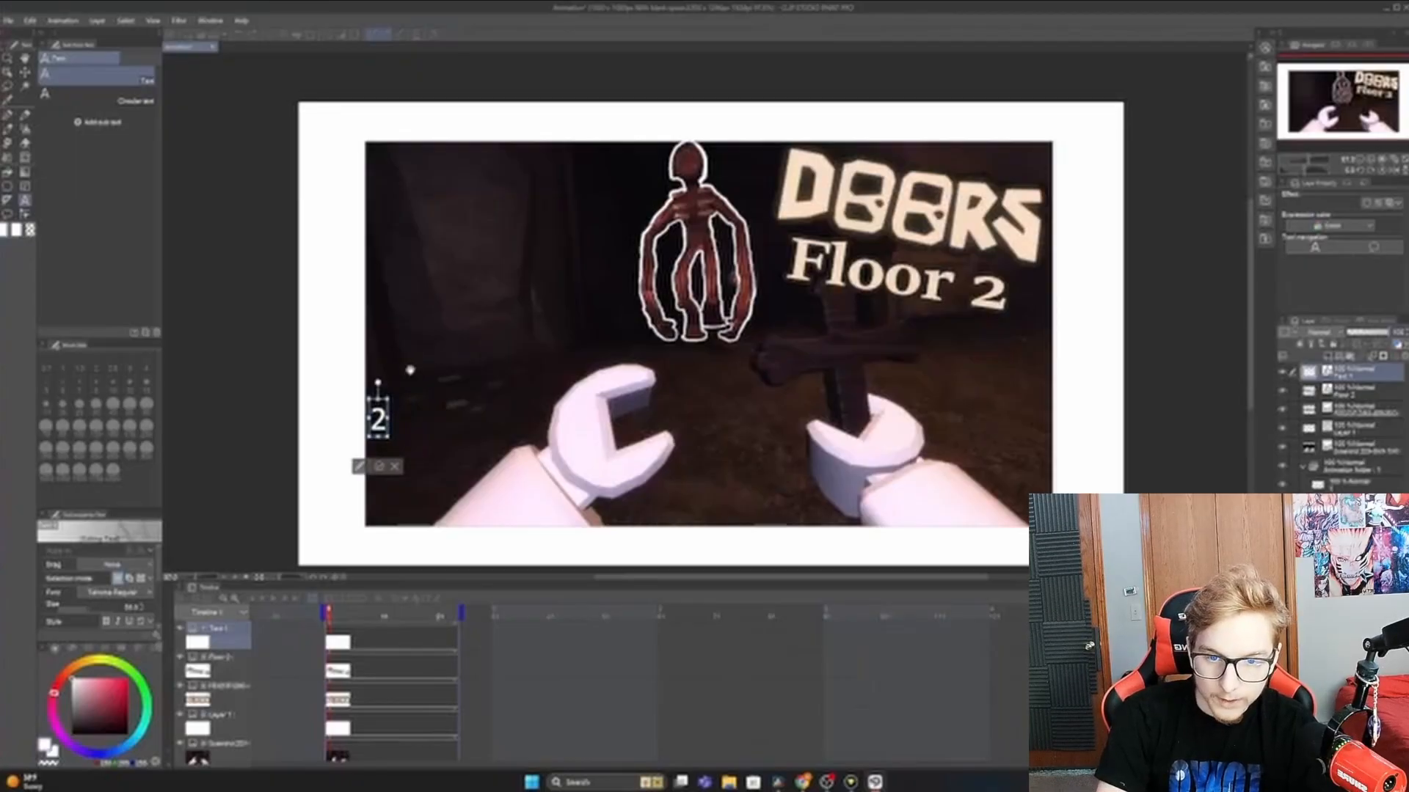
key("ctrl+z")
key("ctrl+z")
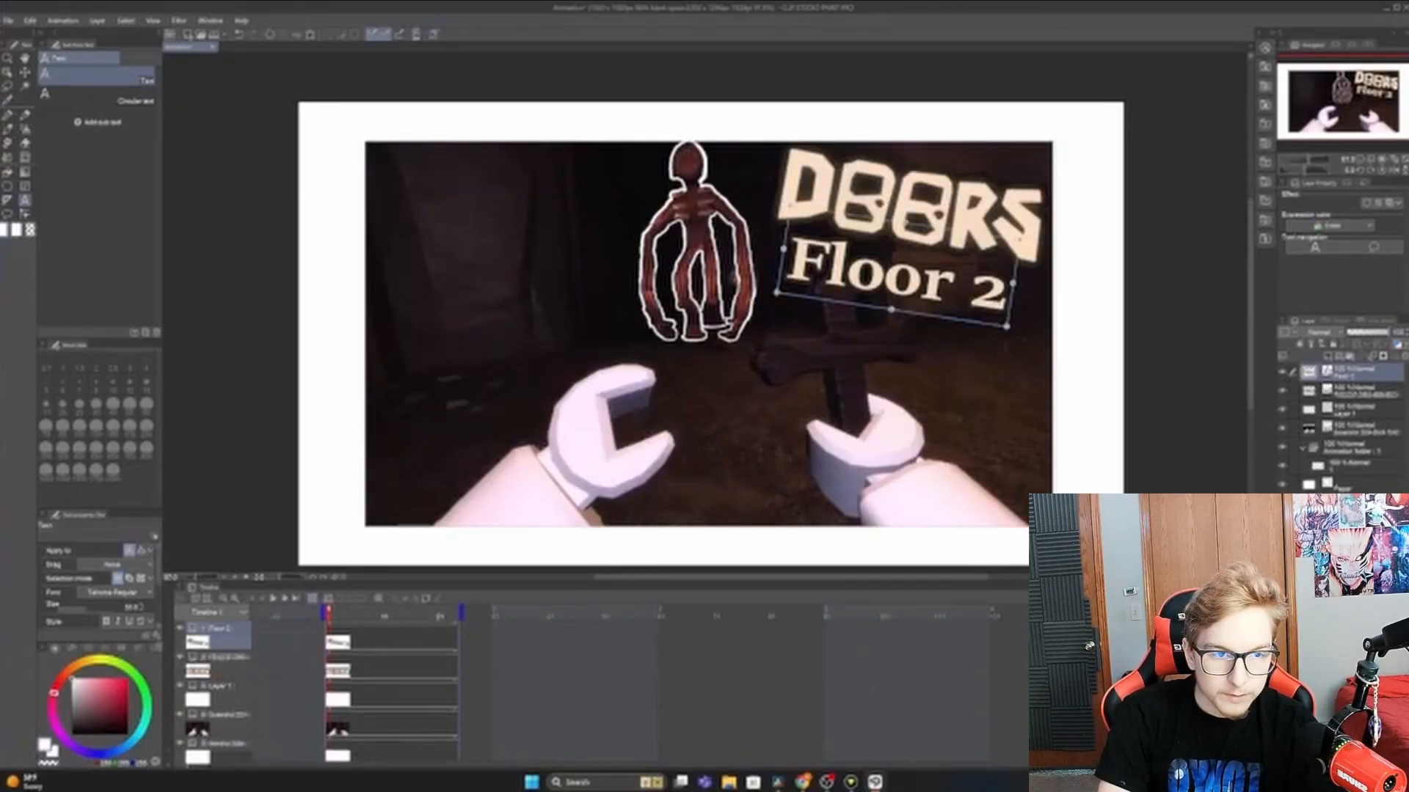
- Add a separate "2" on the "Floor 2" text layer and place it tilted over the existing 2
left_click(965, 341)
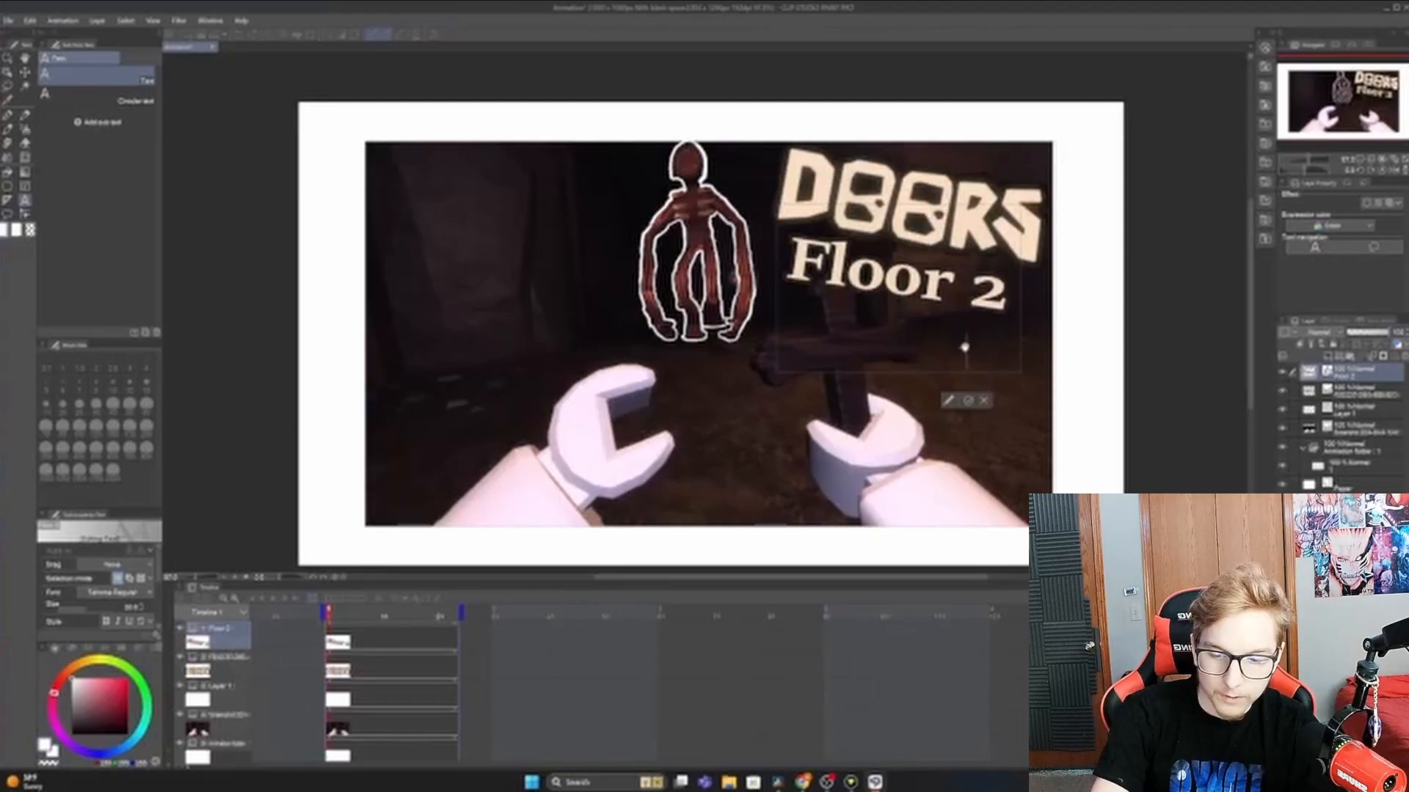
type("2")
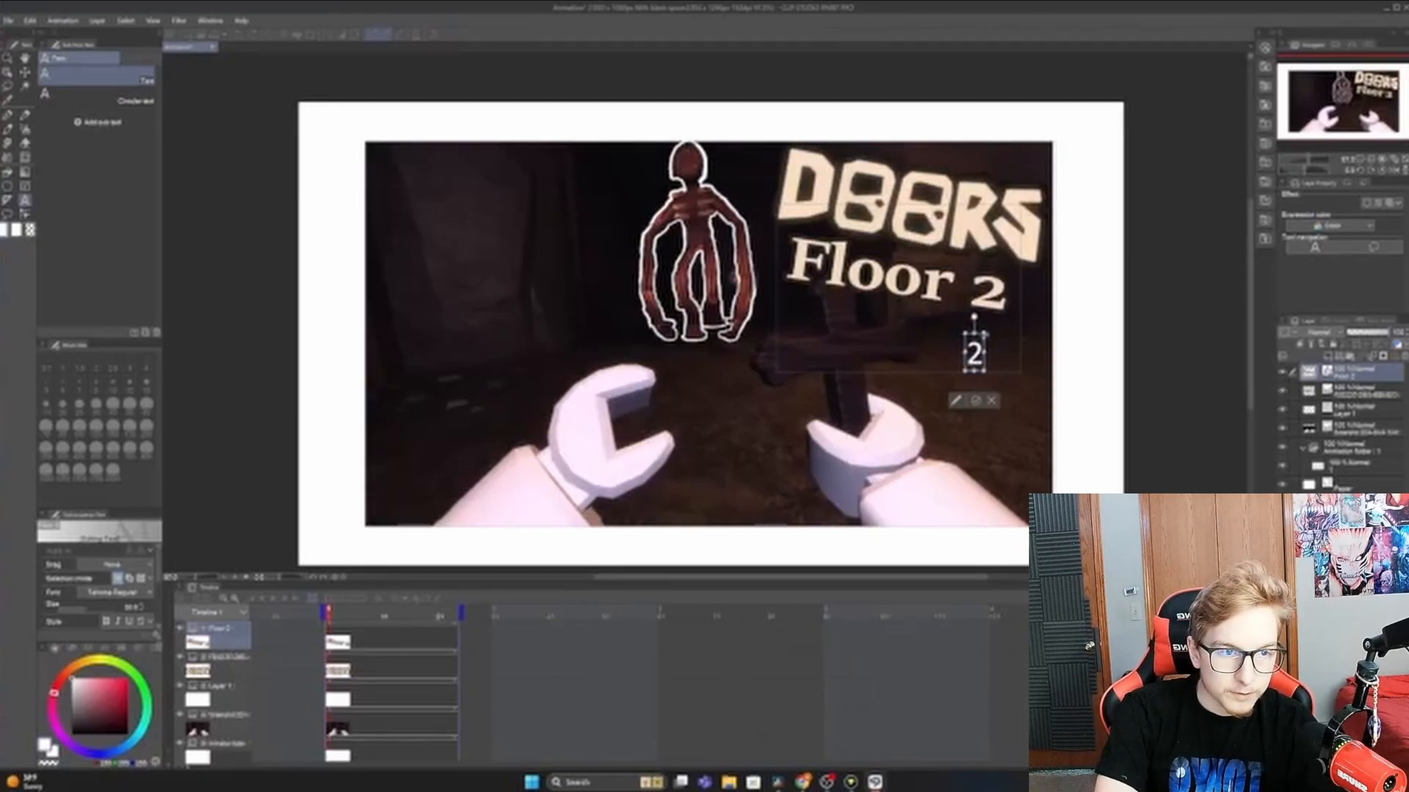
left_click_drag(989, 327, 1007, 282)
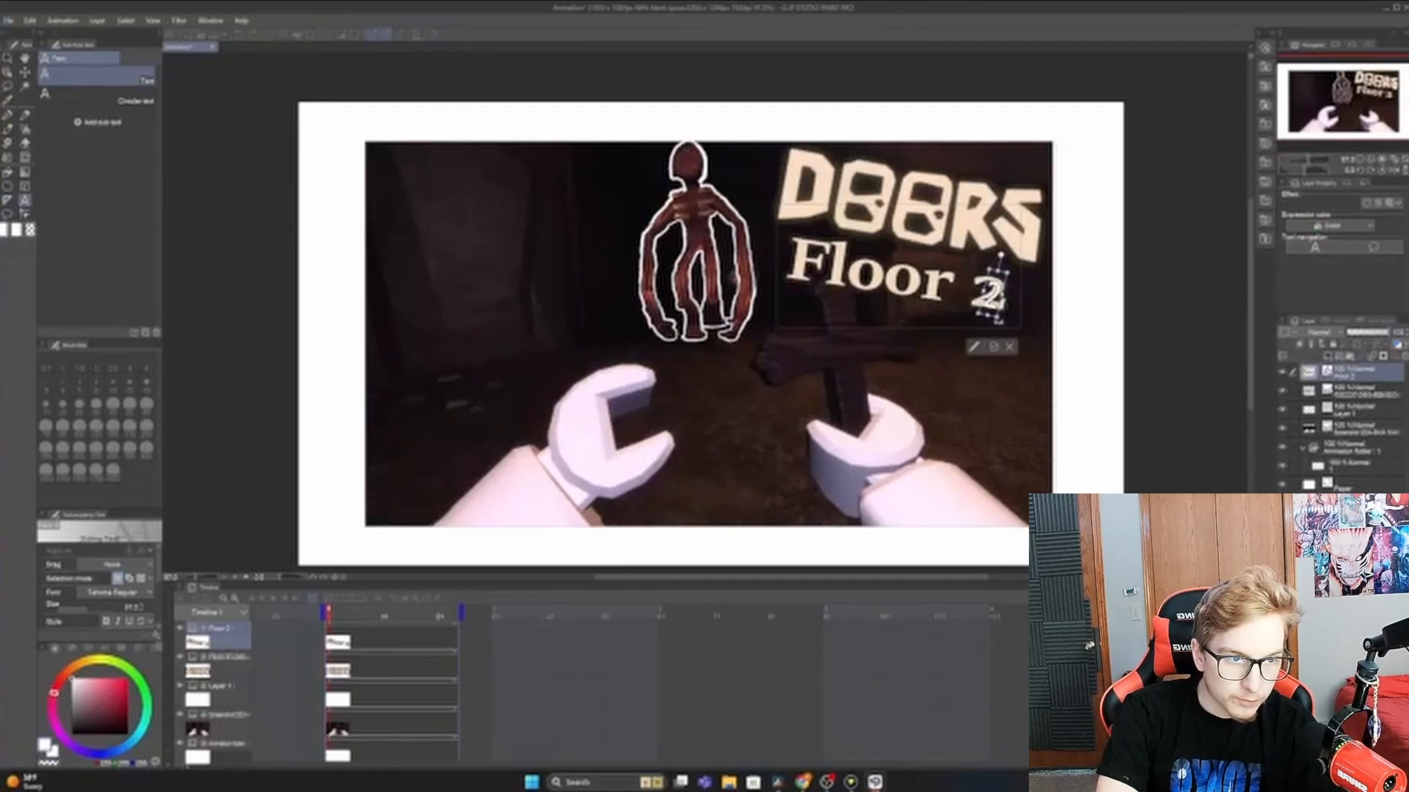
left_click_drag(998, 321, 1002, 322)
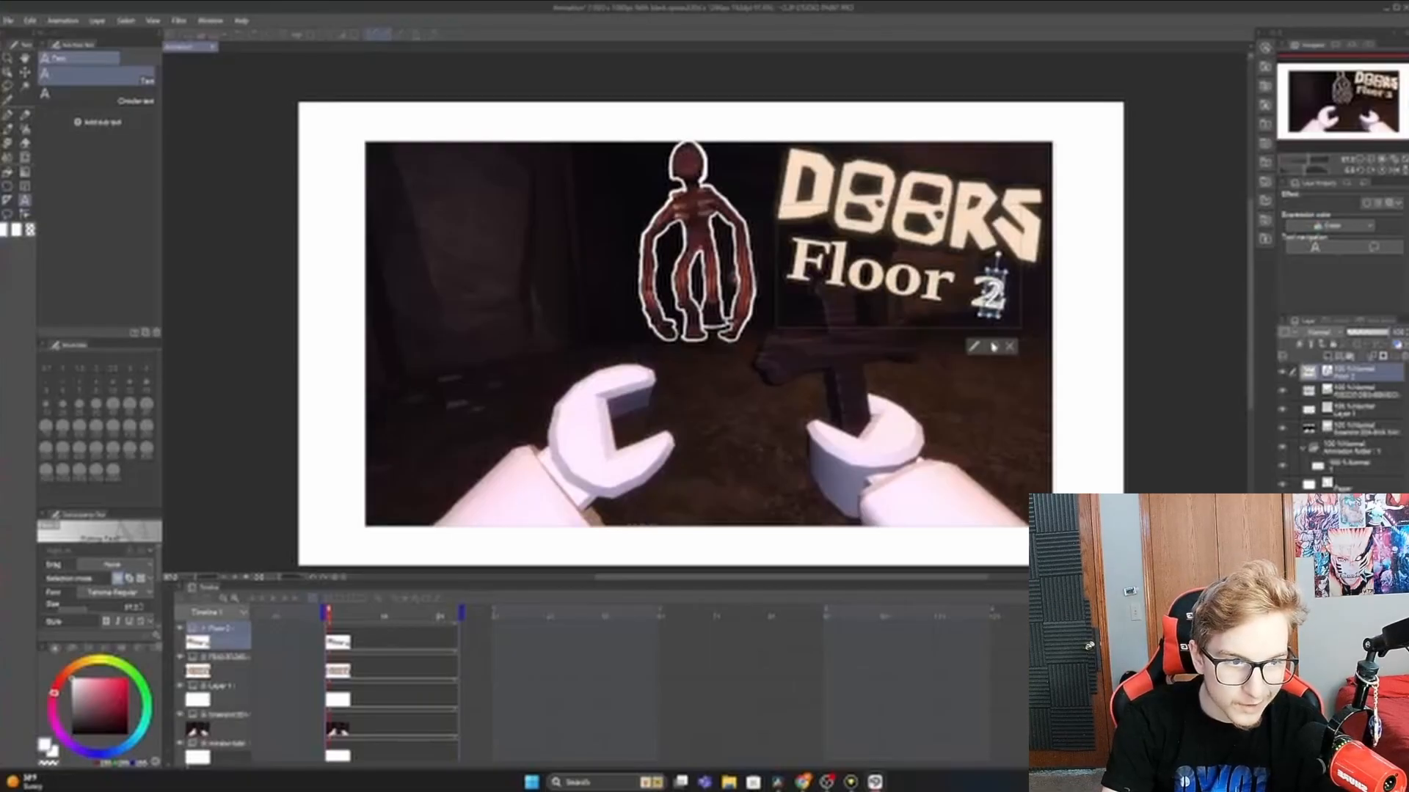
- Set the added "2" to the font Sitka Subheading Bold and enlarge it to cover the original 2
left_click(973, 347)
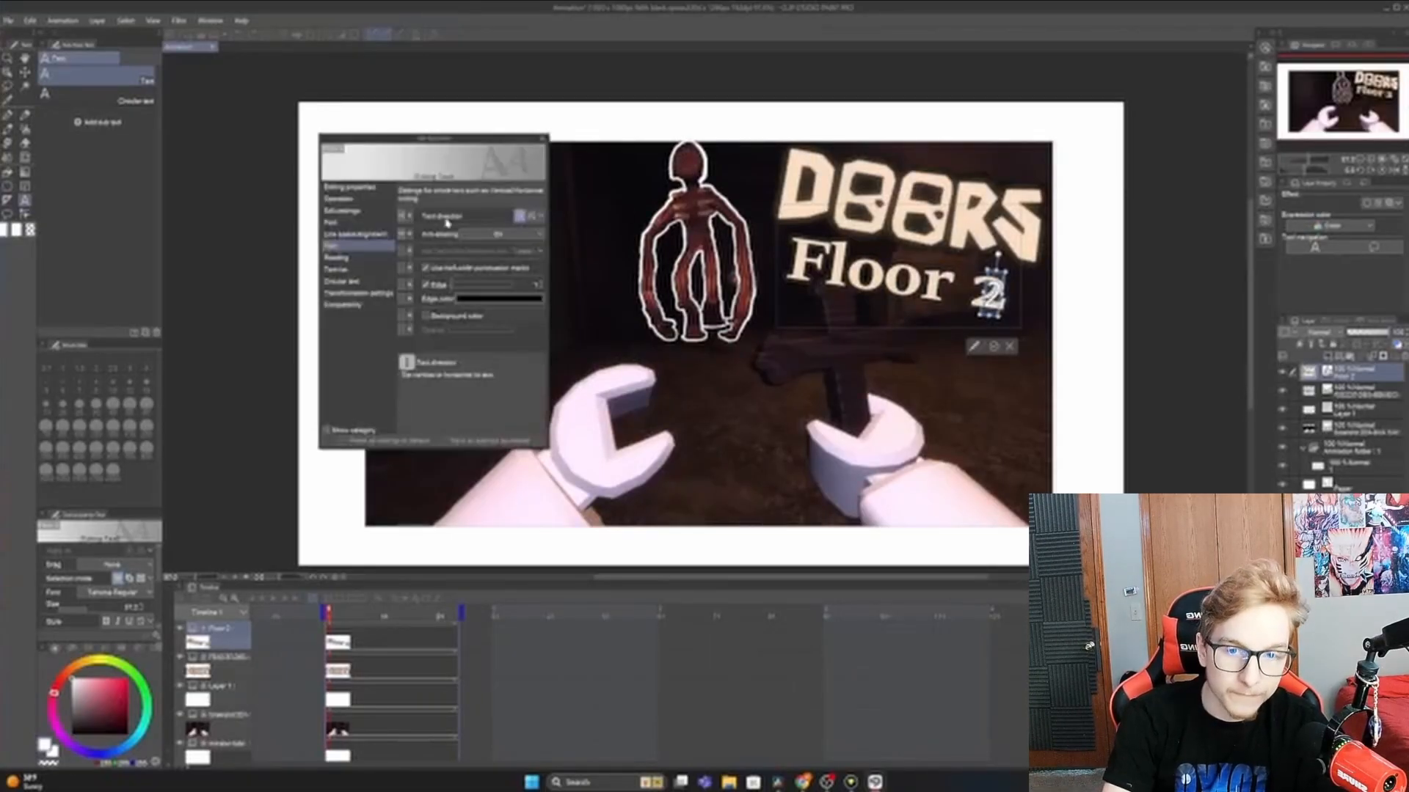
left_click(366, 223)
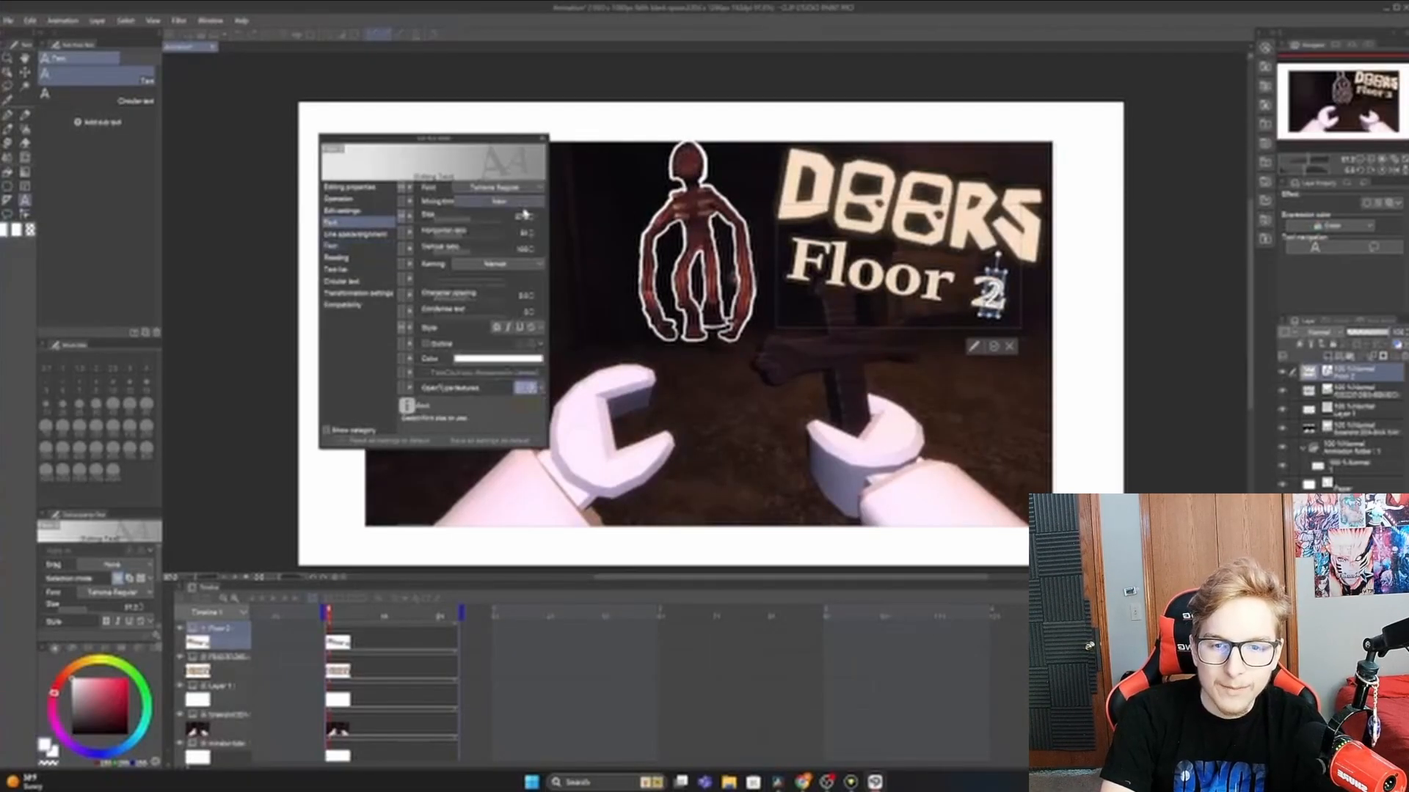
left_click(528, 189)
scroll(496, 297, "up", 4)
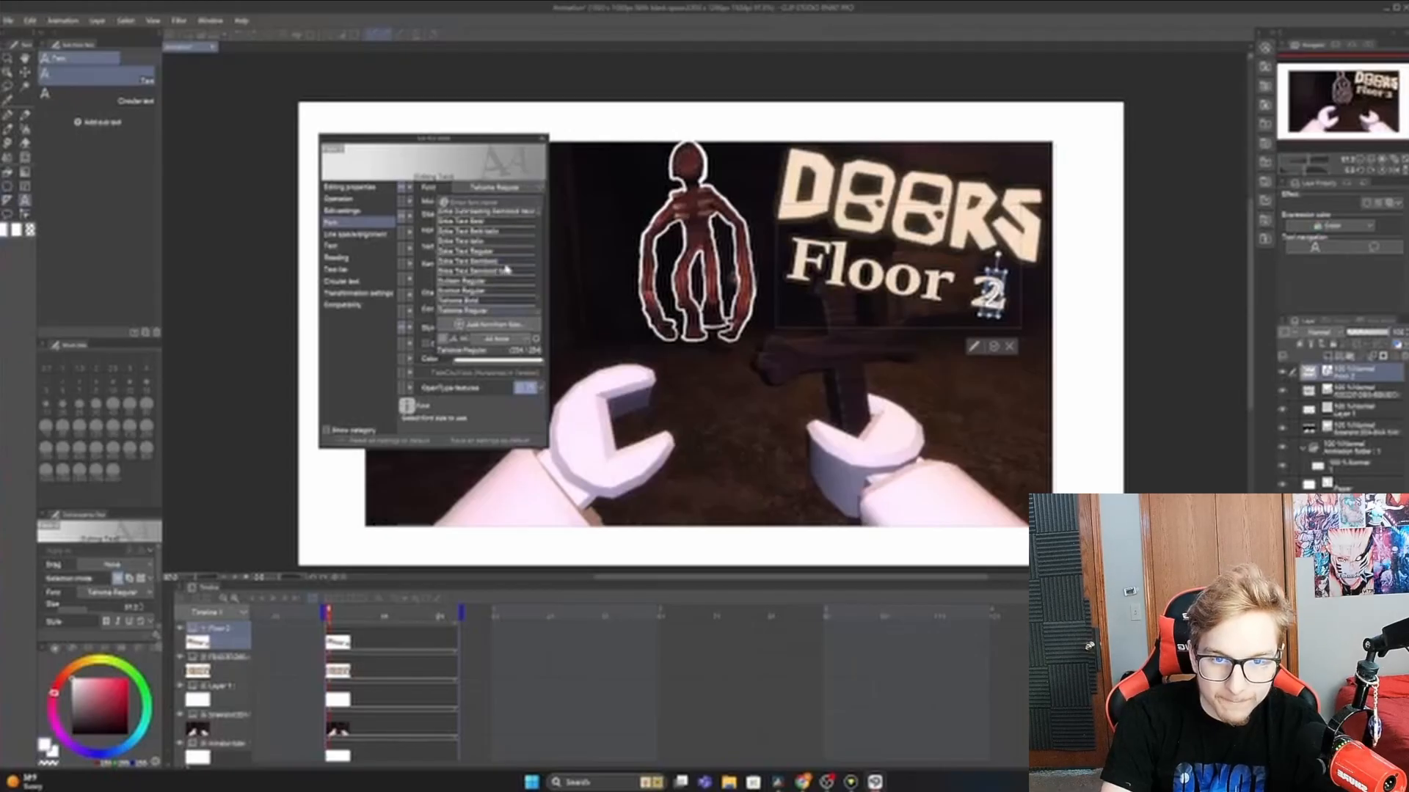
left_click(506, 231)
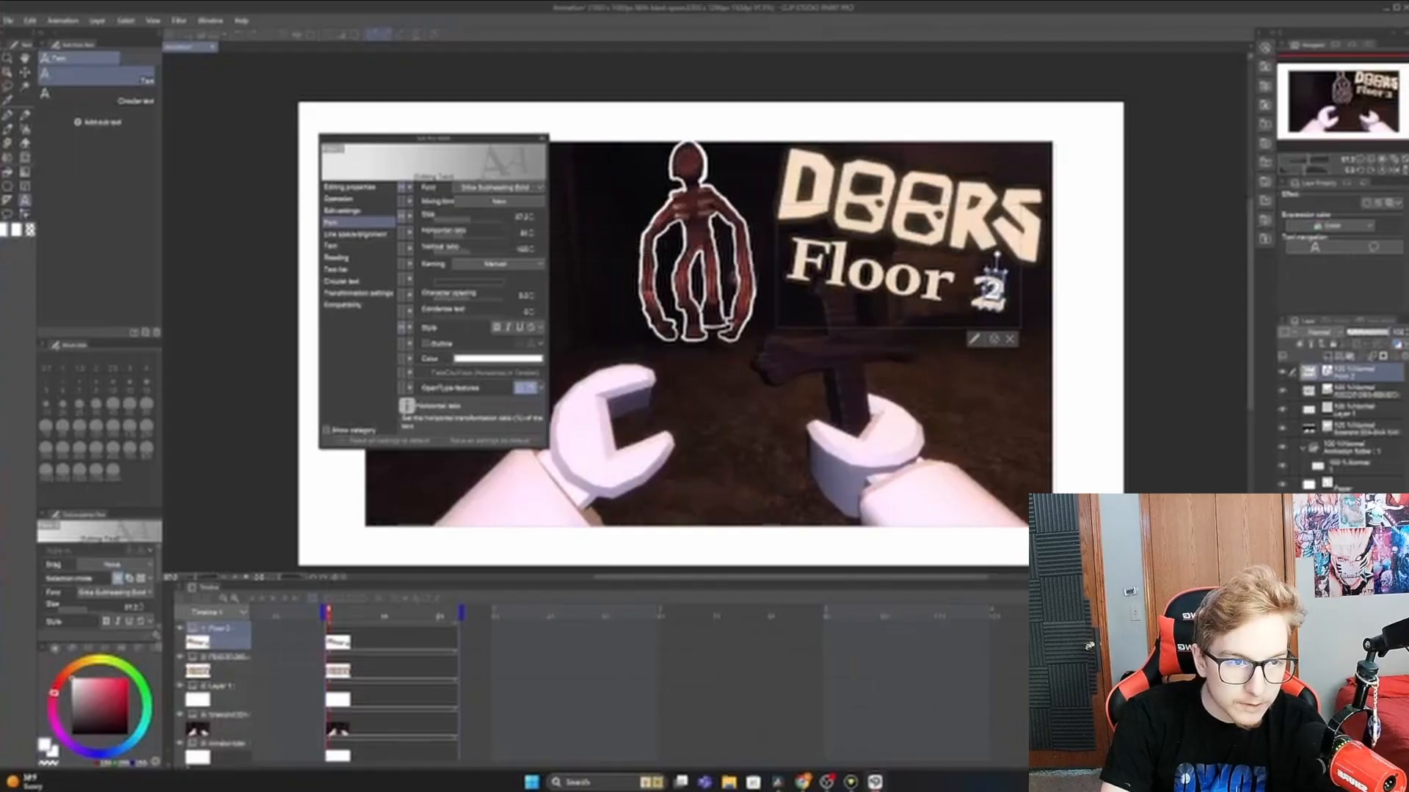
left_click_drag(1002, 309, 1016, 332)
left_click_drag(986, 270, 970, 254)
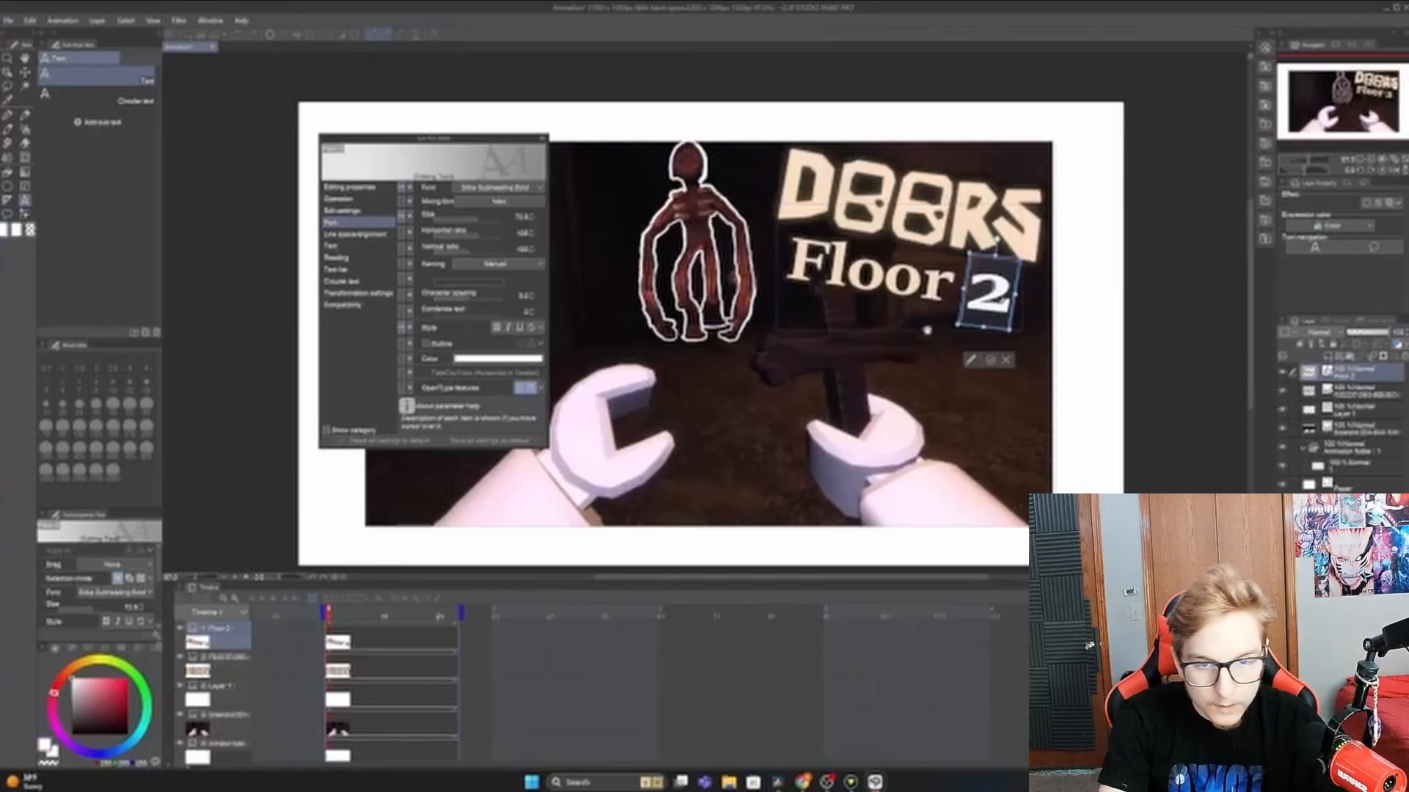
- Set the color of the added "2" to the cream sampled from the DOORS logo
left_click(474, 359)
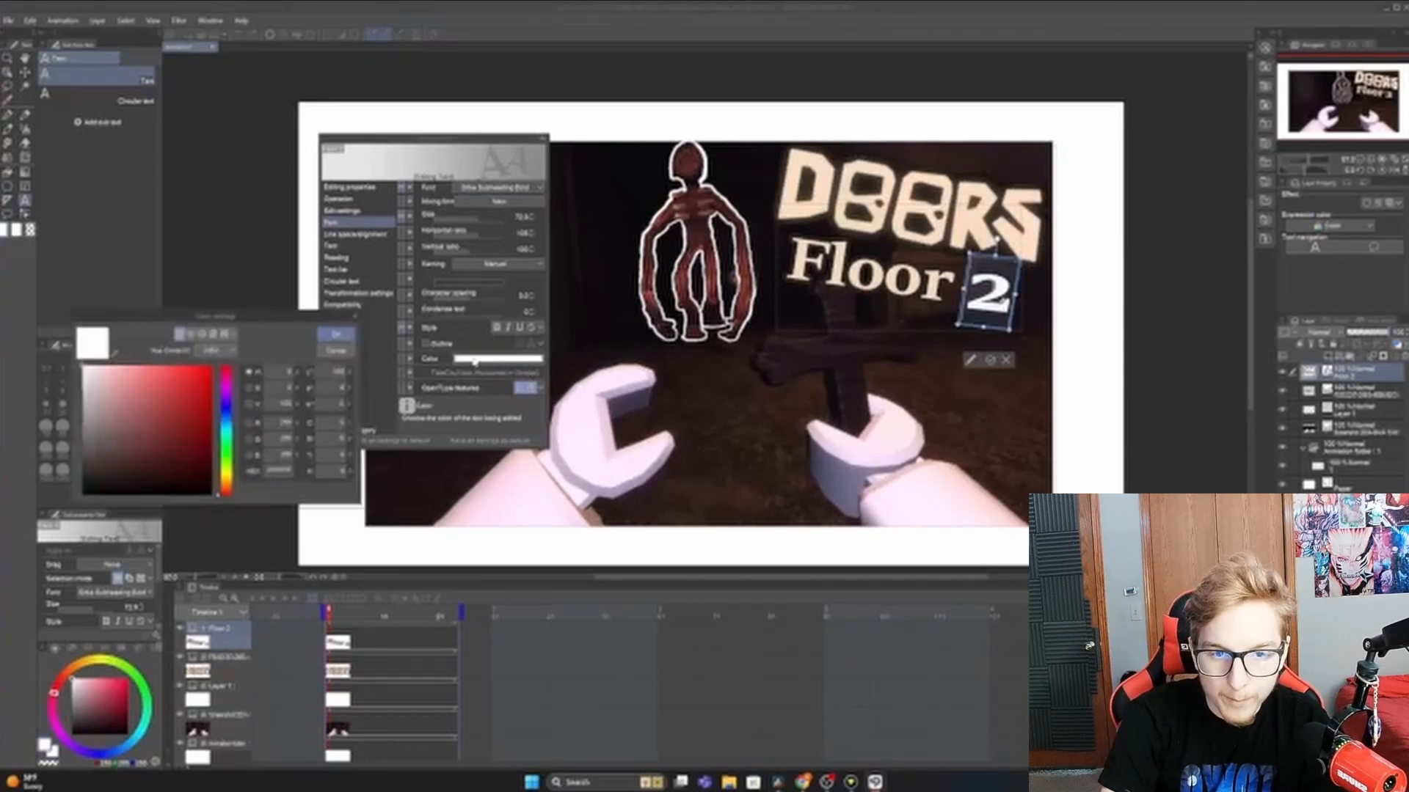
left_click(111, 352)
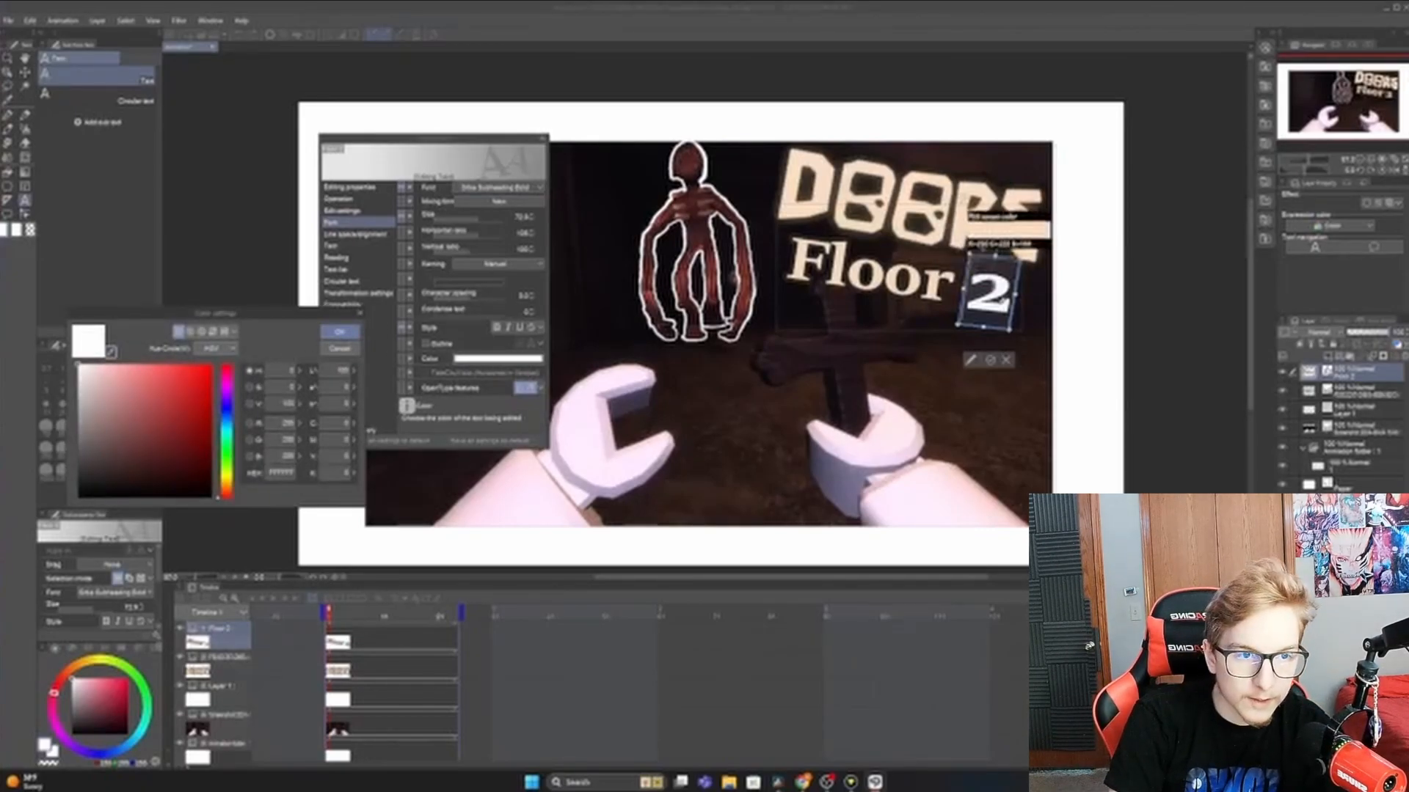
left_click(918, 205)
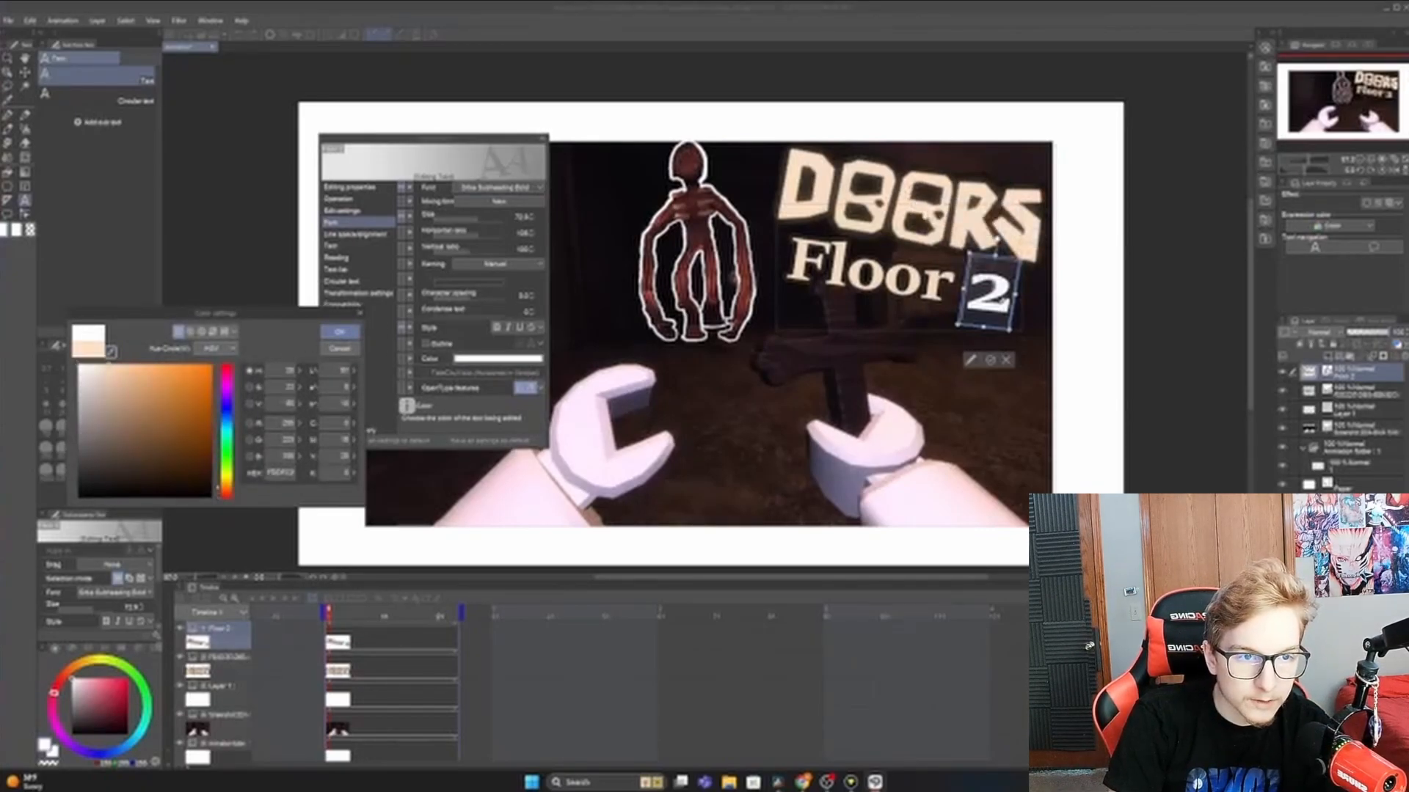
left_click(339, 331)
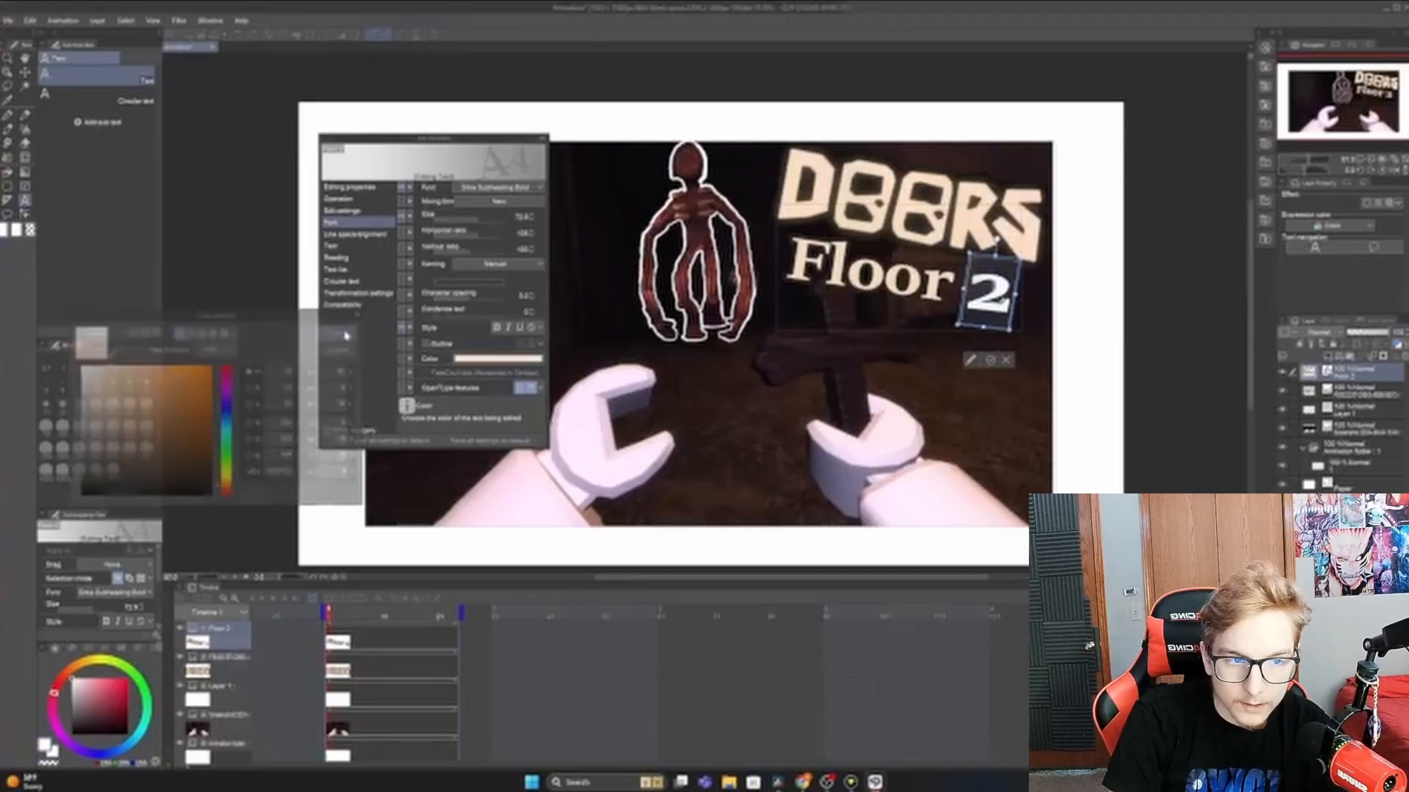
- Set the edge color of the added "2" to a dark tone sampled beside the F of "Floor", and commit the text
left_click(366, 246)
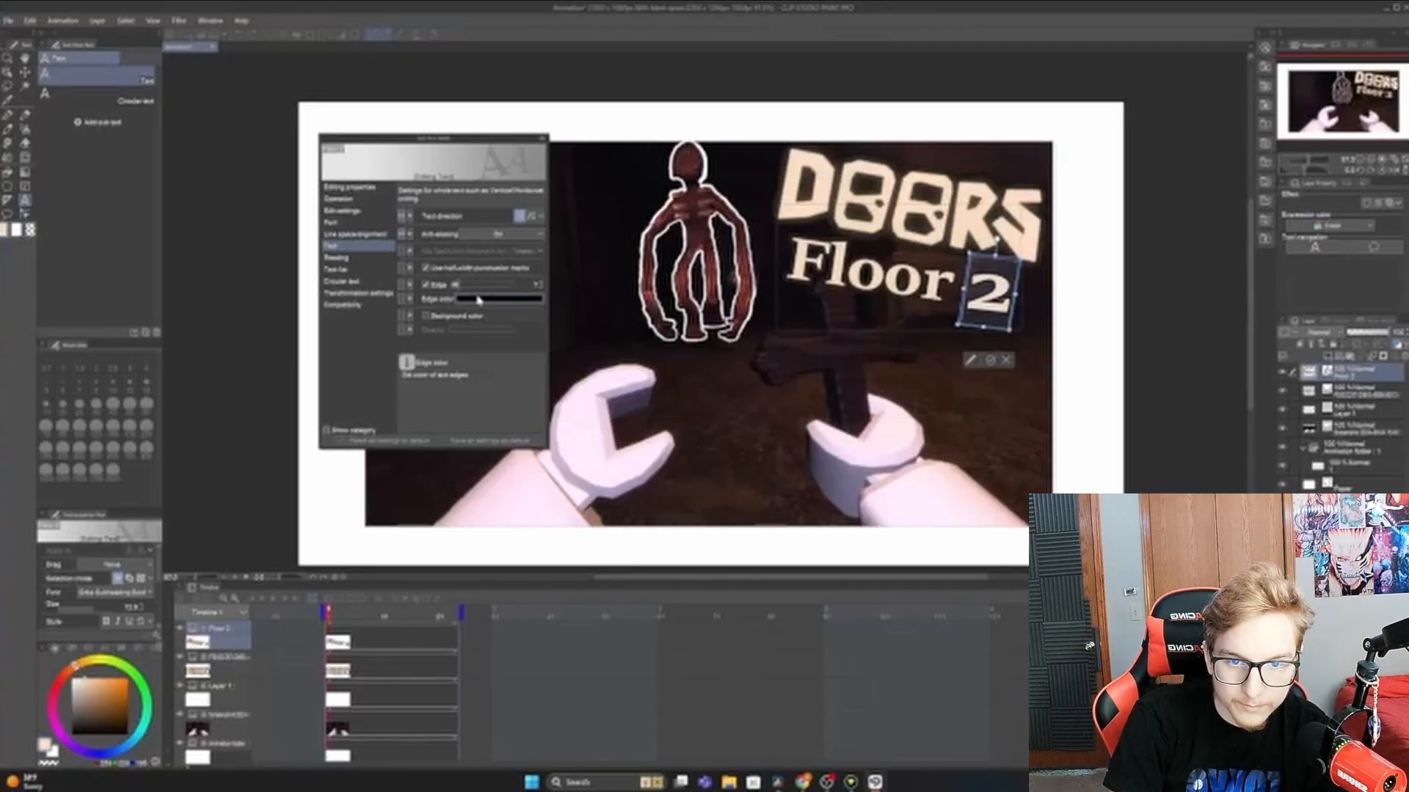
left_click(479, 300)
left_click(111, 352)
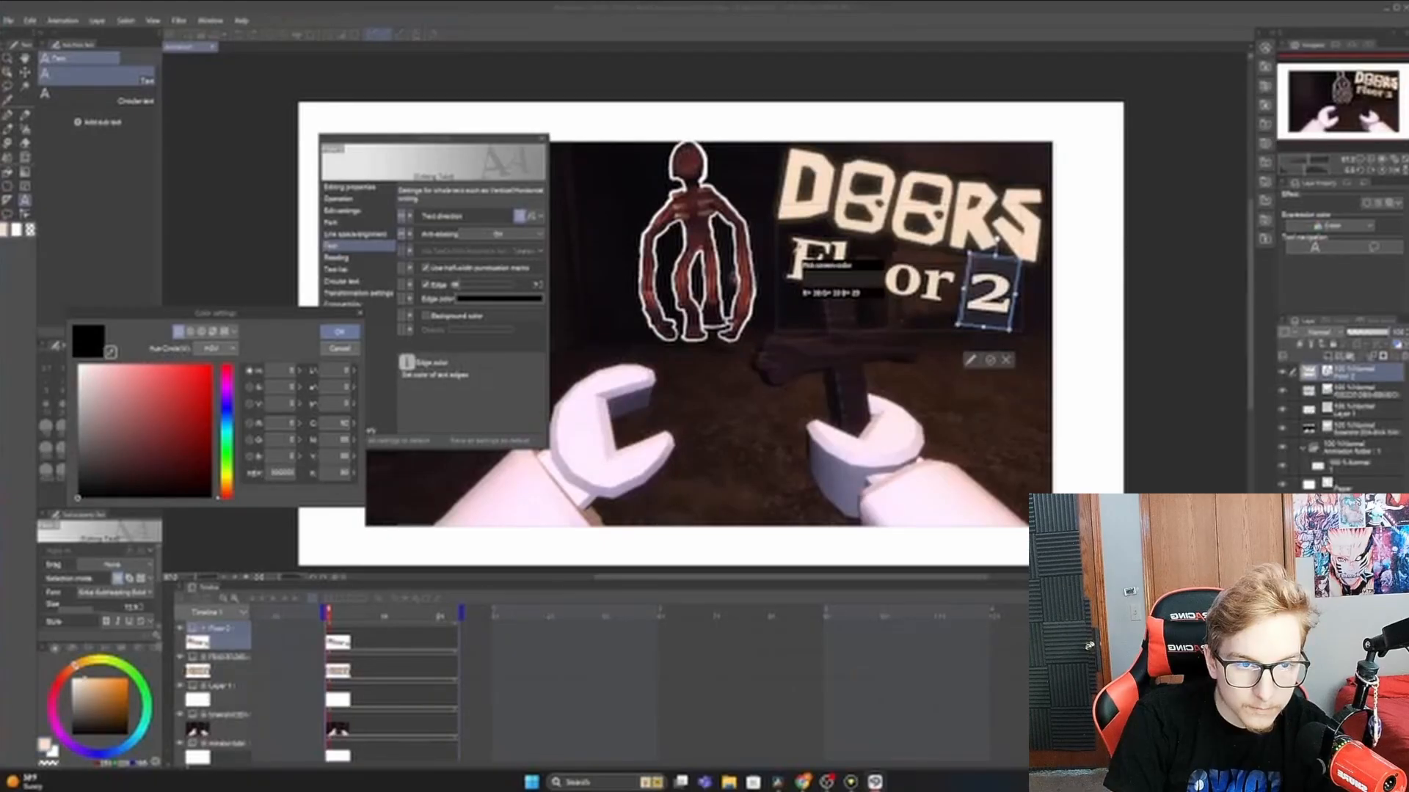
left_click(800, 262)
left_click(336, 334)
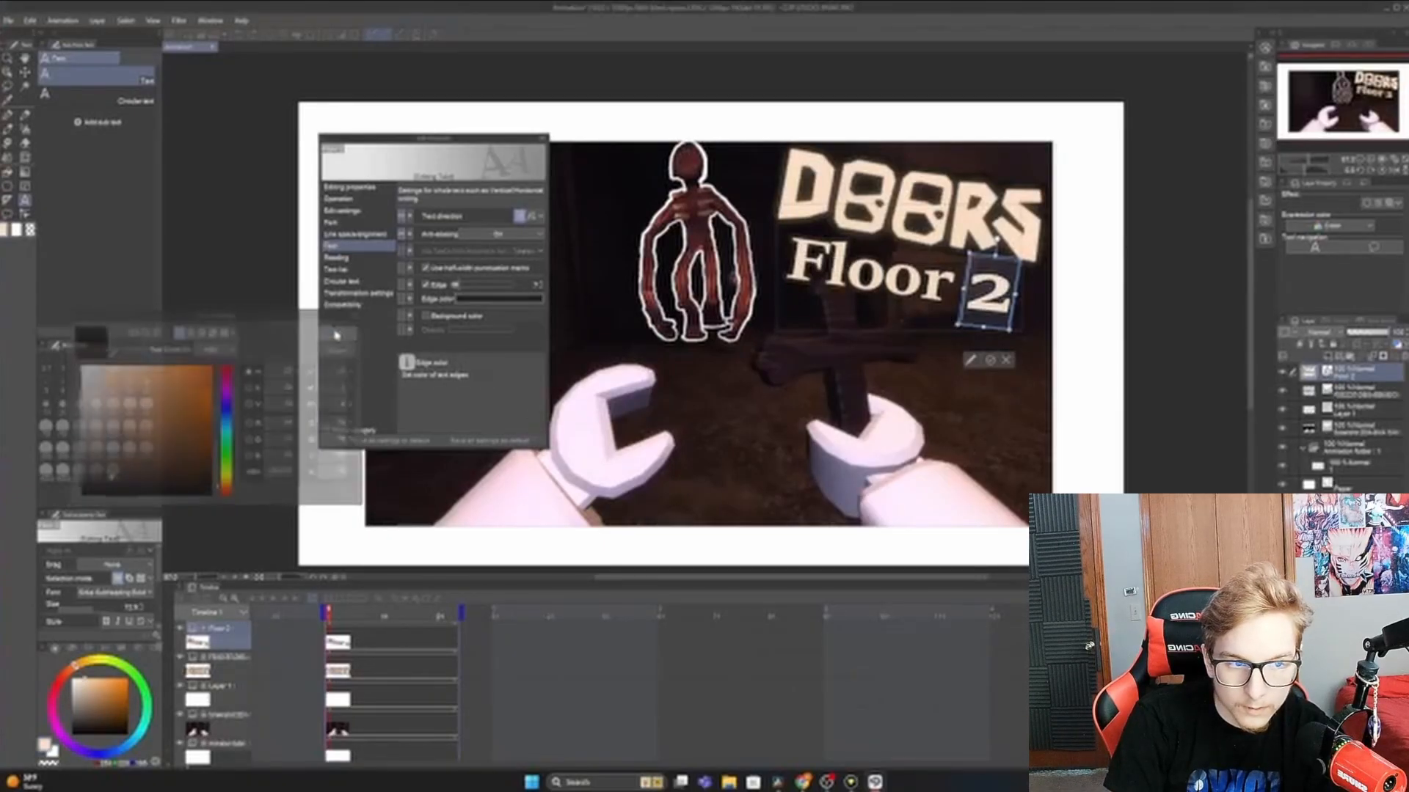
left_click(1000, 361)
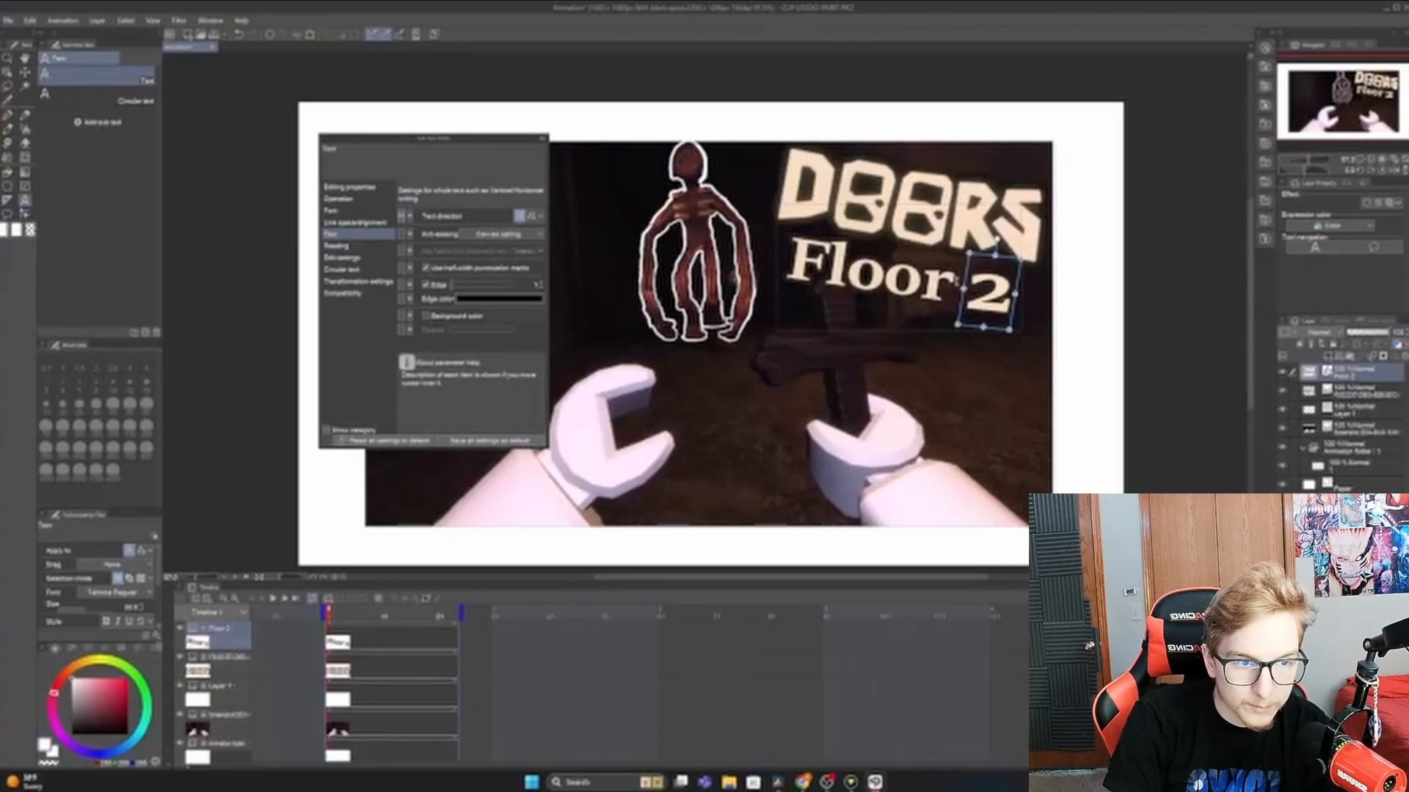
- Remove the original 2 from the "Floor 2" text, and enlarge the separate "2" beside "Floor"
left_click(880, 274)
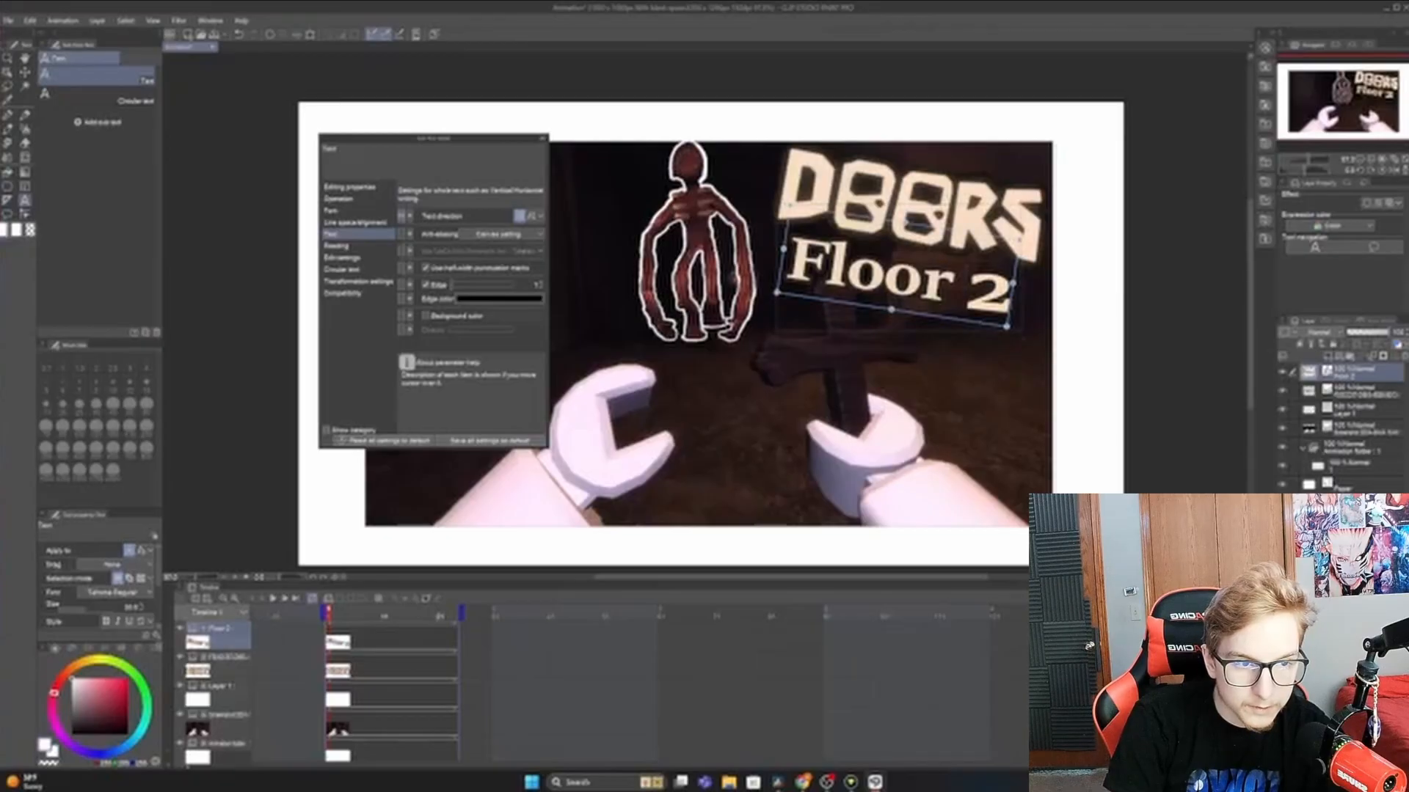
left_click(897, 277)
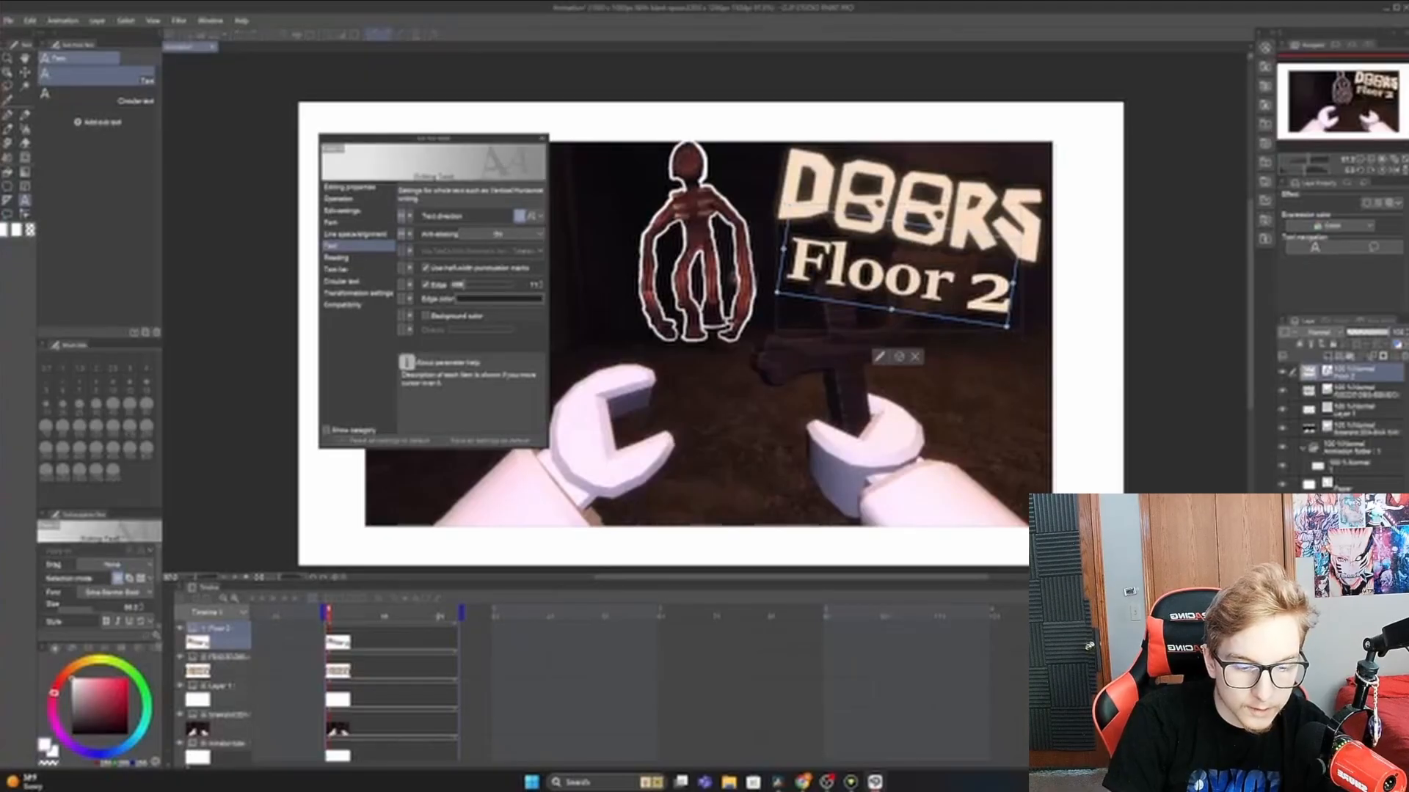
left_click_drag(904, 230, 876, 215)
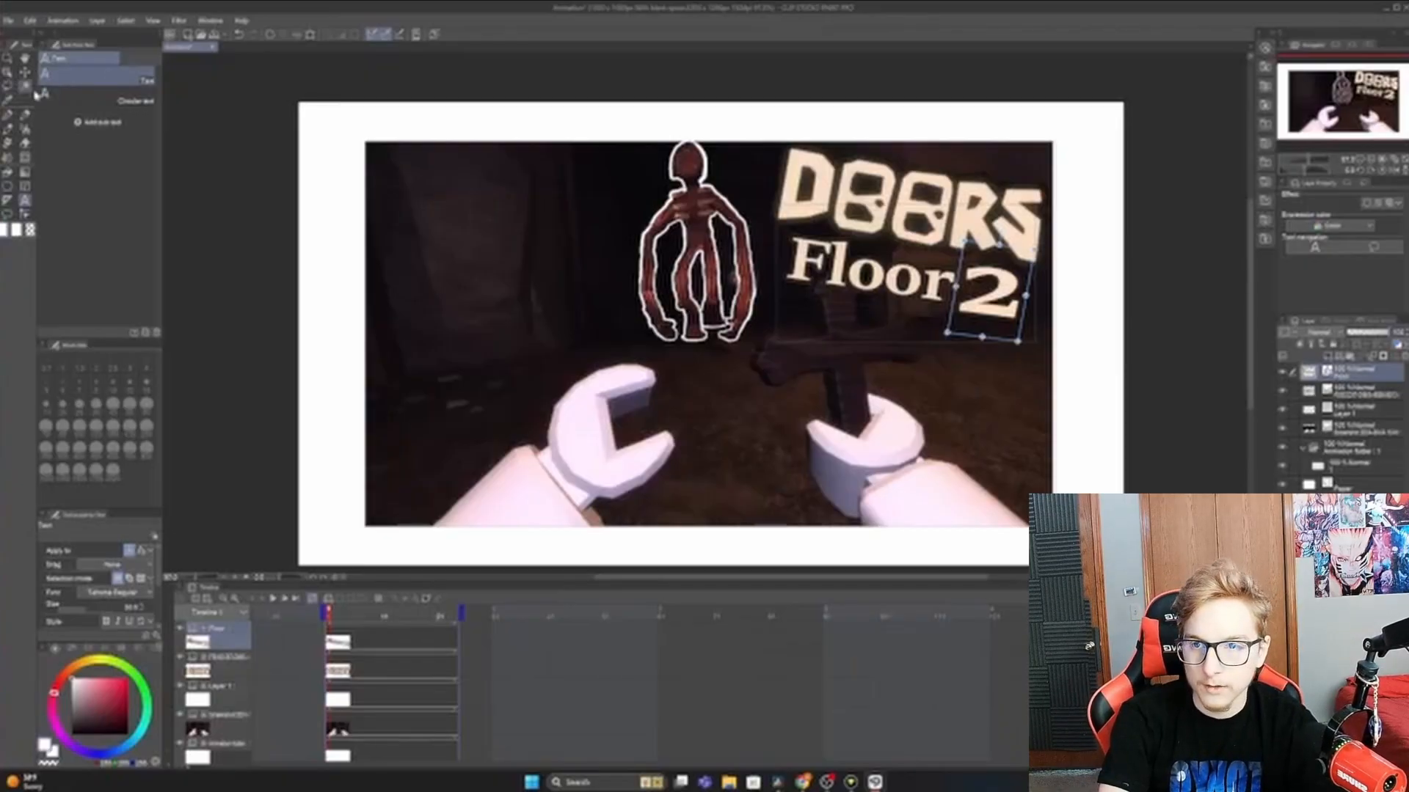
- Switch to the Move layer tool to clear the text handles, and capture a screen snip of the thumbnail image without its white margins
left_click(26, 74)
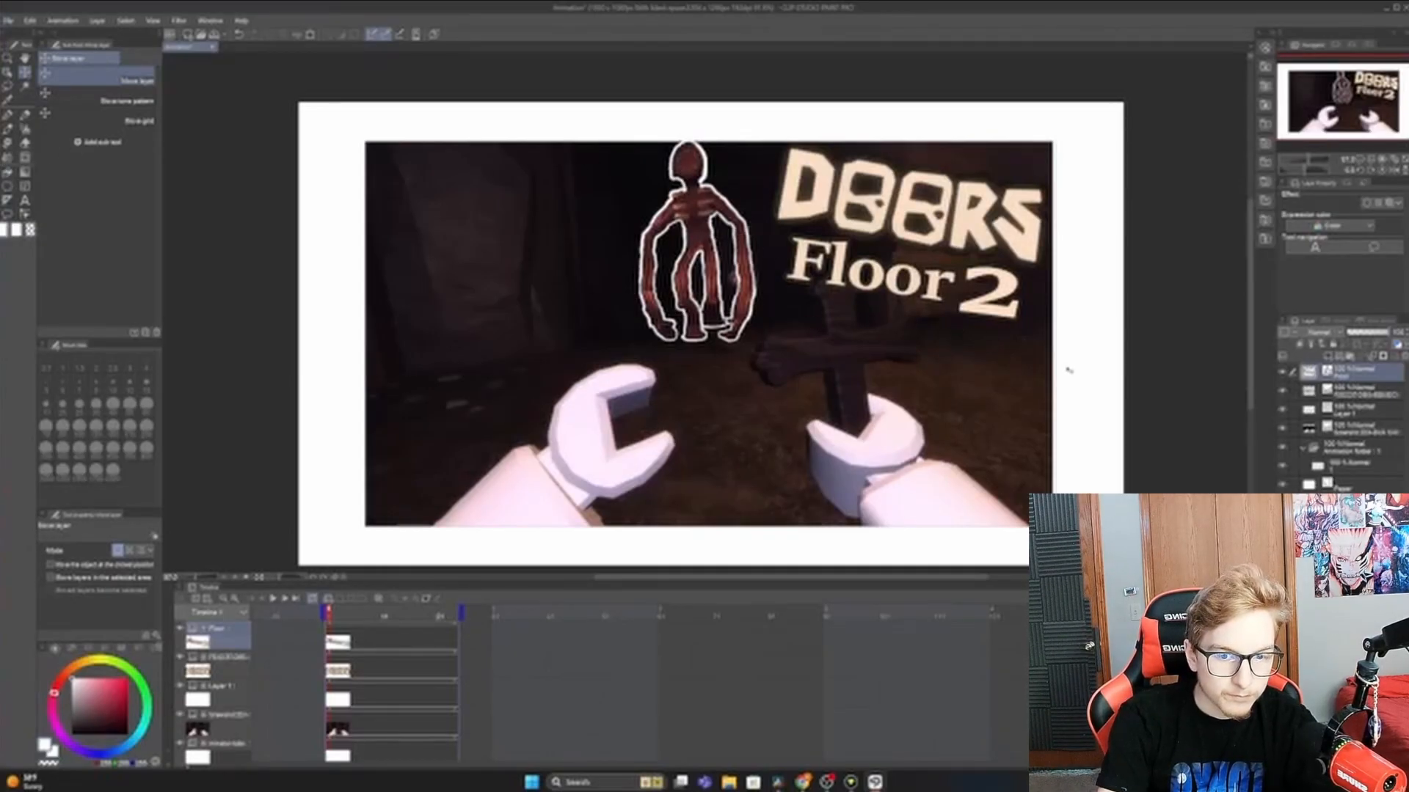
key("super+shift+s")
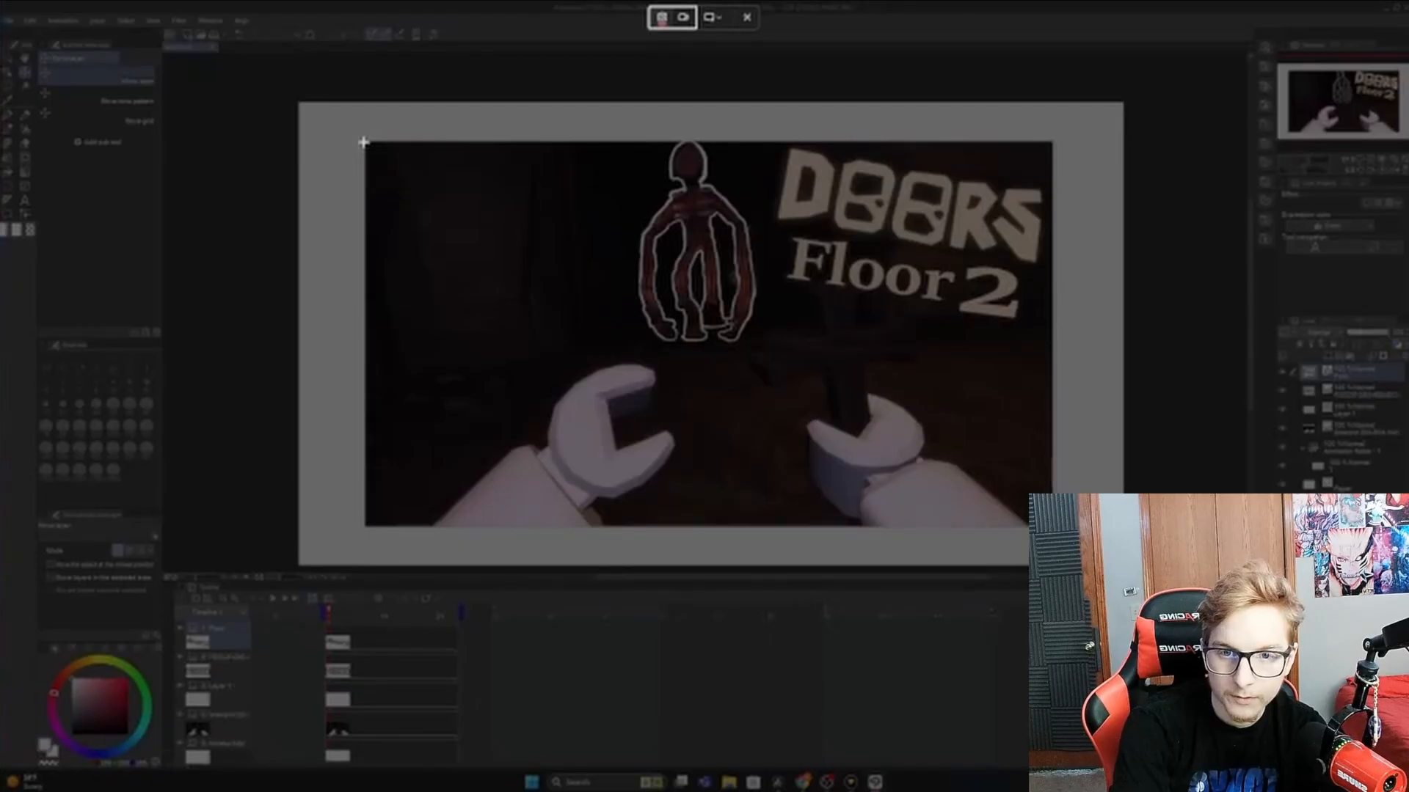
left_click_drag(364, 141, 1054, 529)
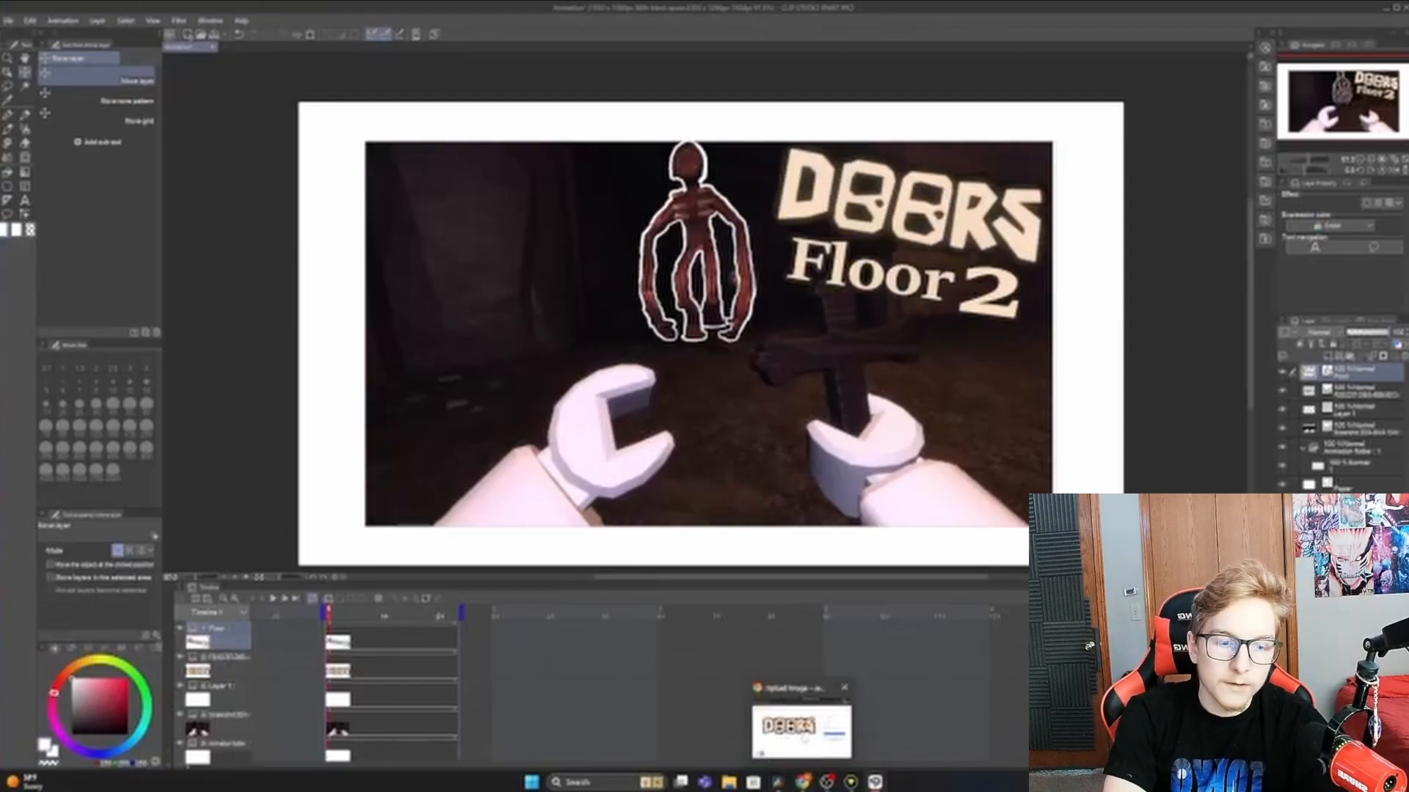
- Switch to the browser and show the "DOORS floor 2 #1" video details page in YouTube Studio
left_click(803, 782)
key("ctrl+1")
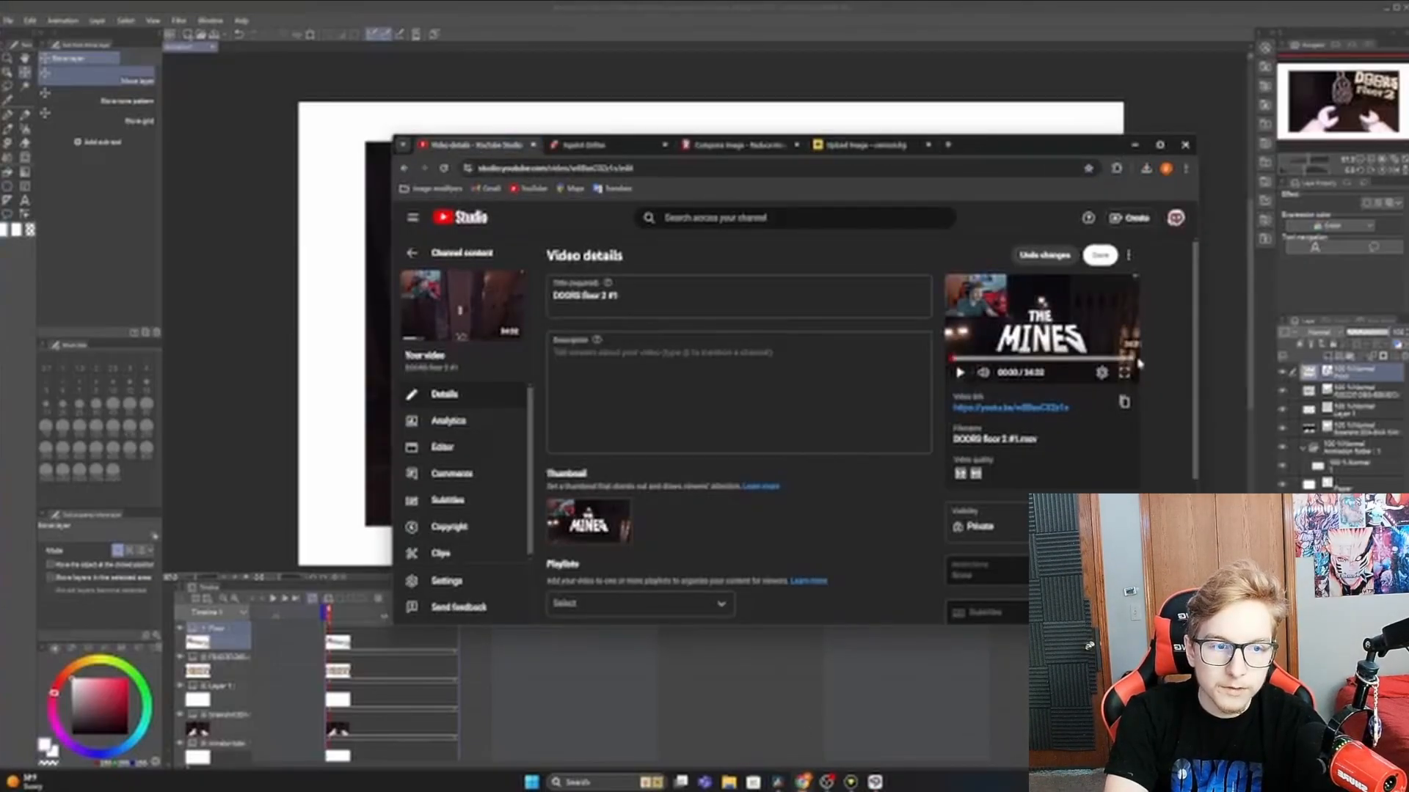
left_click(617, 515)
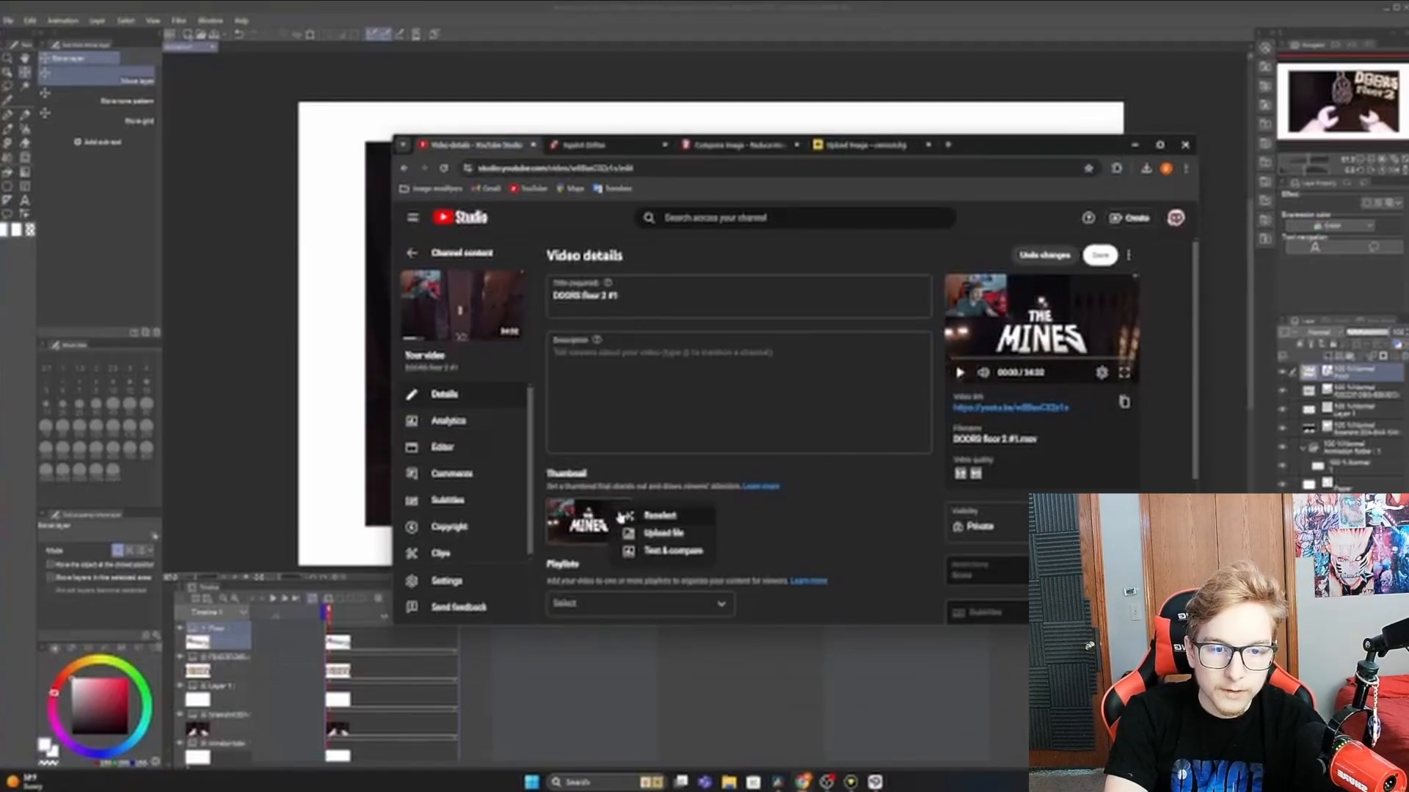
left_click(644, 521)
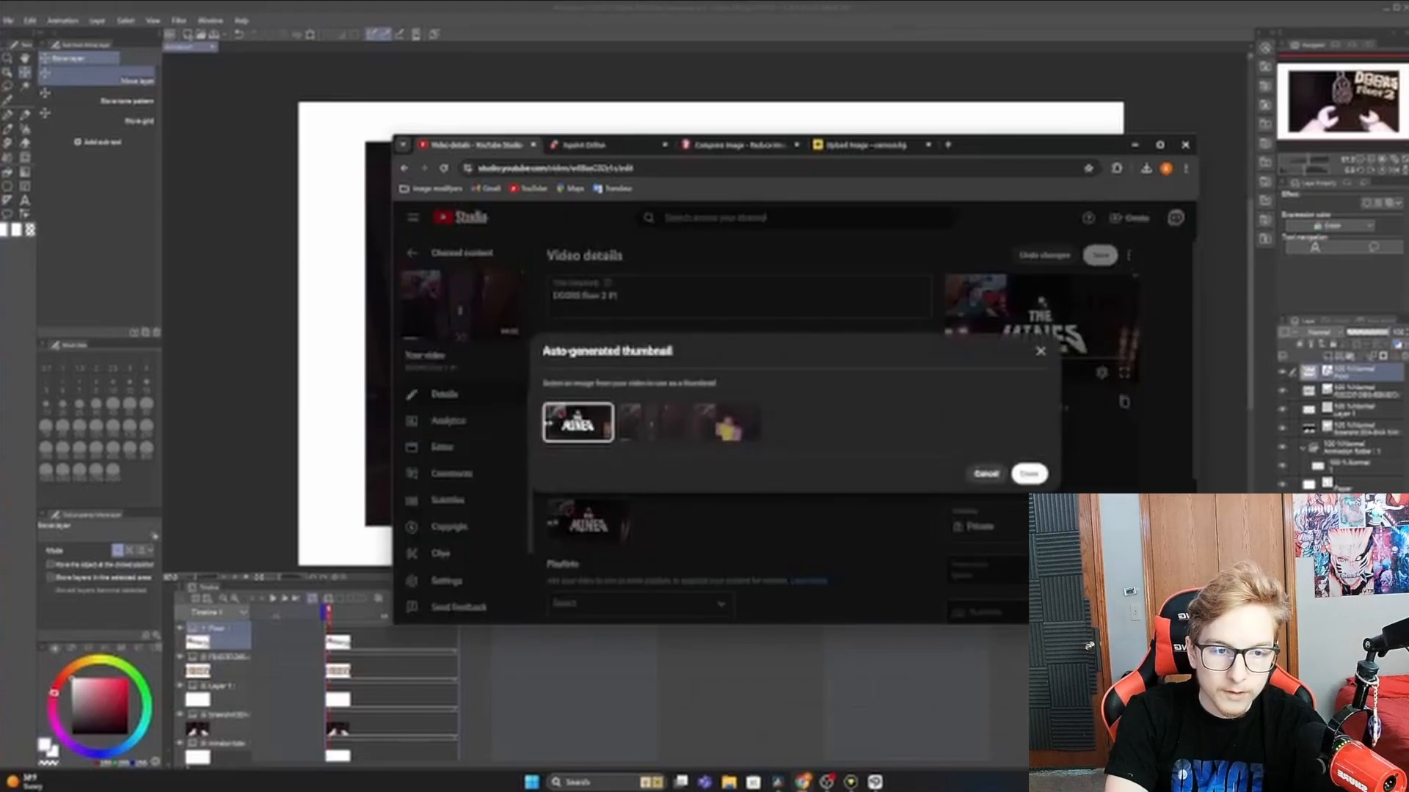
left_click(986, 474)
- Upload the newest screenshot from the Pictures > Screenshots folder as the video's custom thumbnail
left_click(620, 515)
left_click(666, 533)
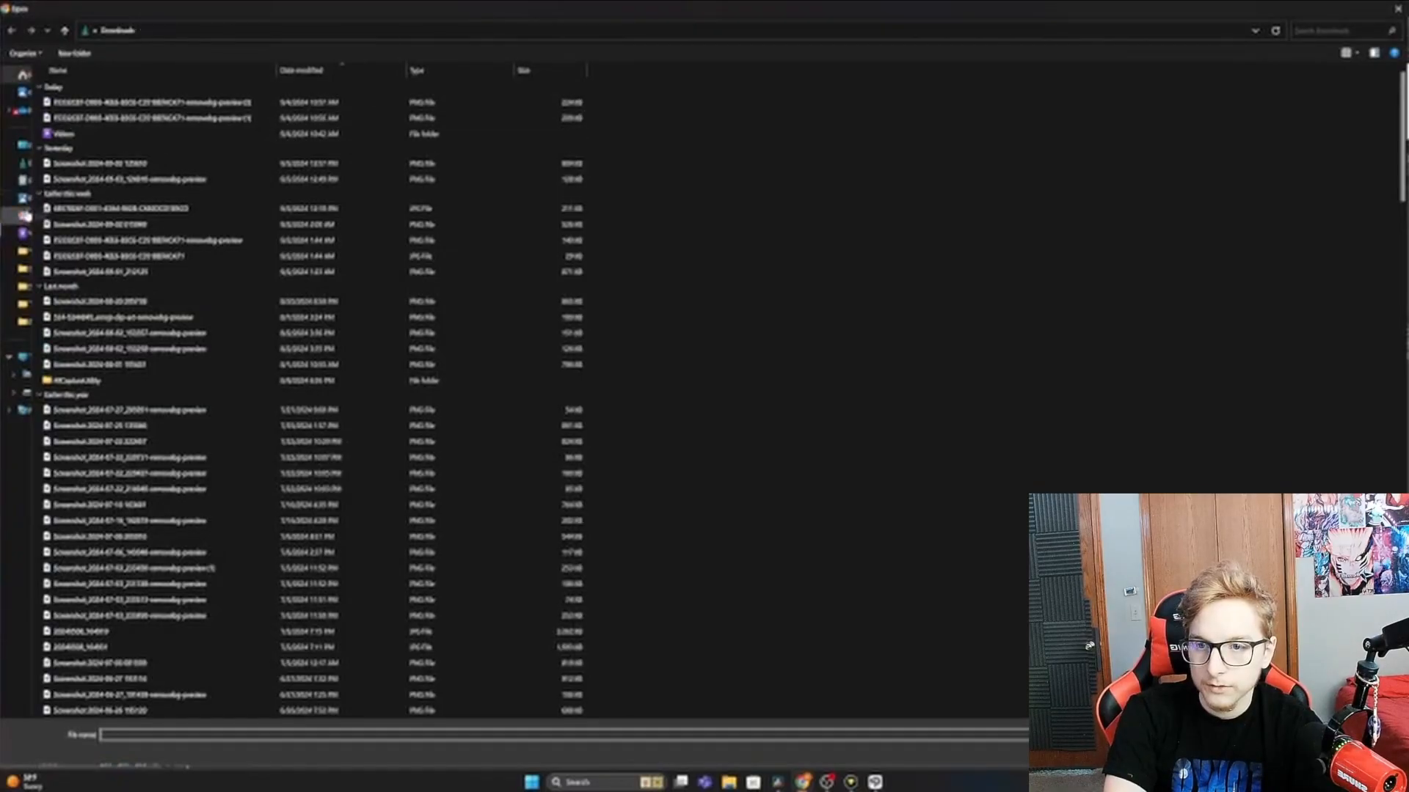
left_click(24, 199)
double_click(140, 113)
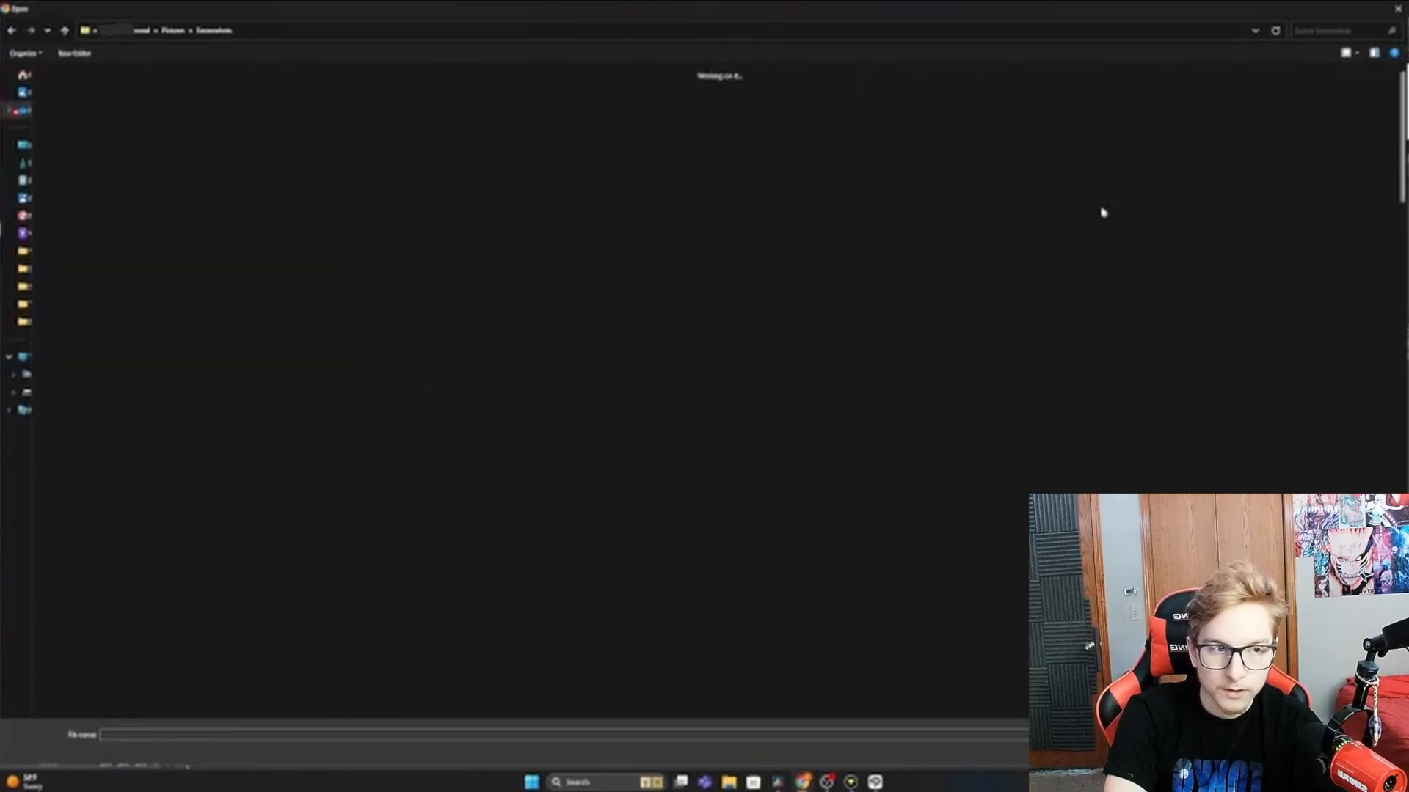
scroll(514, 389, "down", 15)
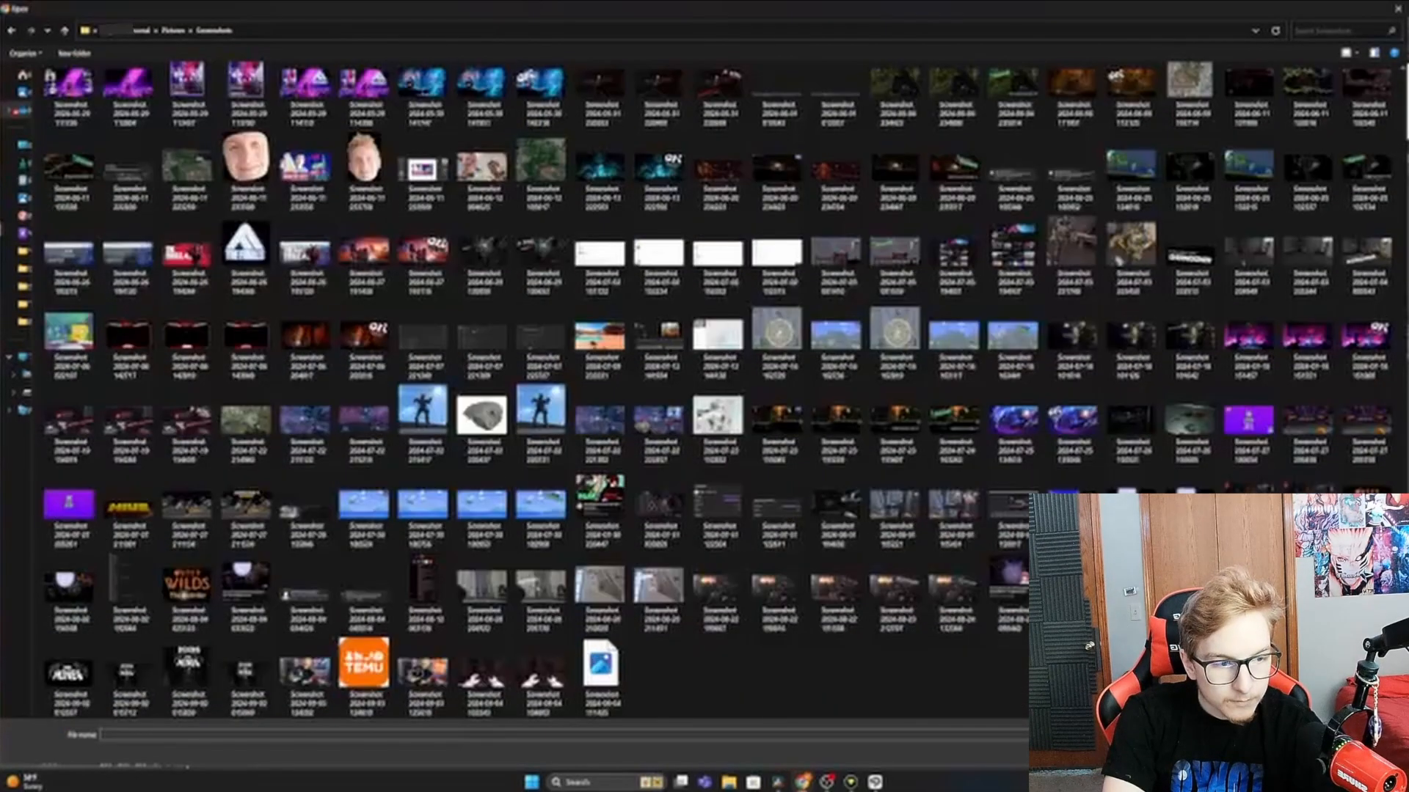
left_click(600, 675)
double_click(600, 675)
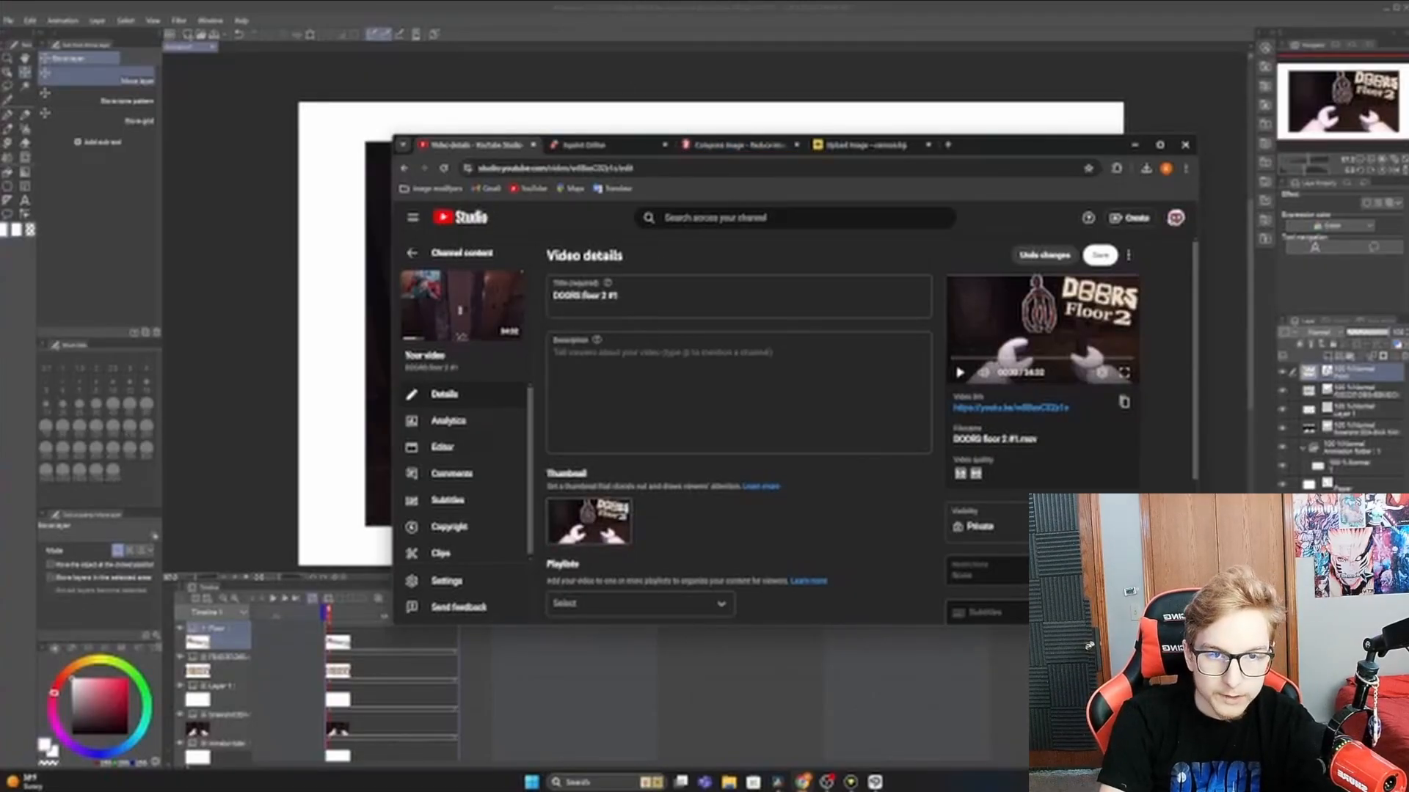
- Look over the Compress Images page of Compress2Go, and return to the video details in YouTube Studio
left_click(748, 148)
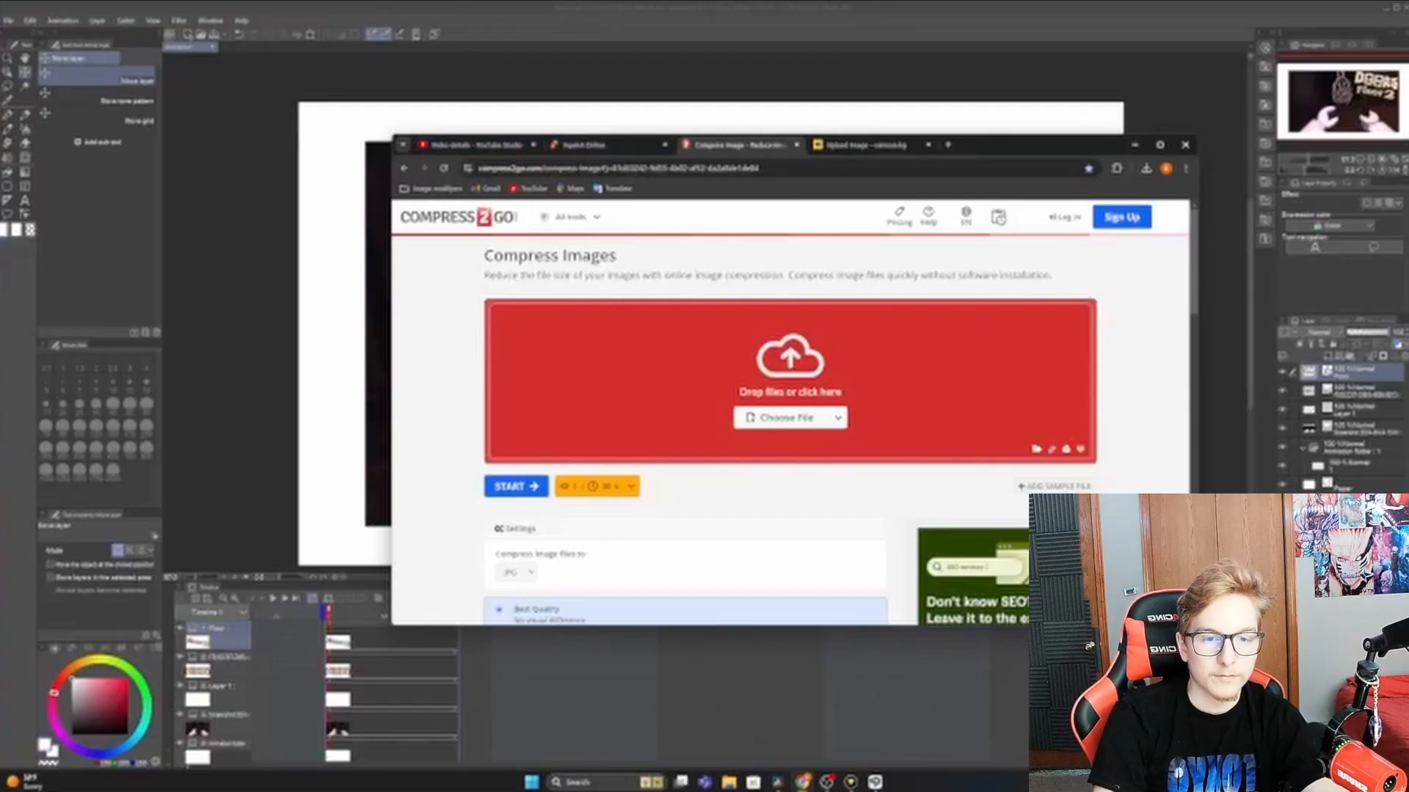
scroll(504, 326, "down", 1)
scroll(478, 386, "up", 1)
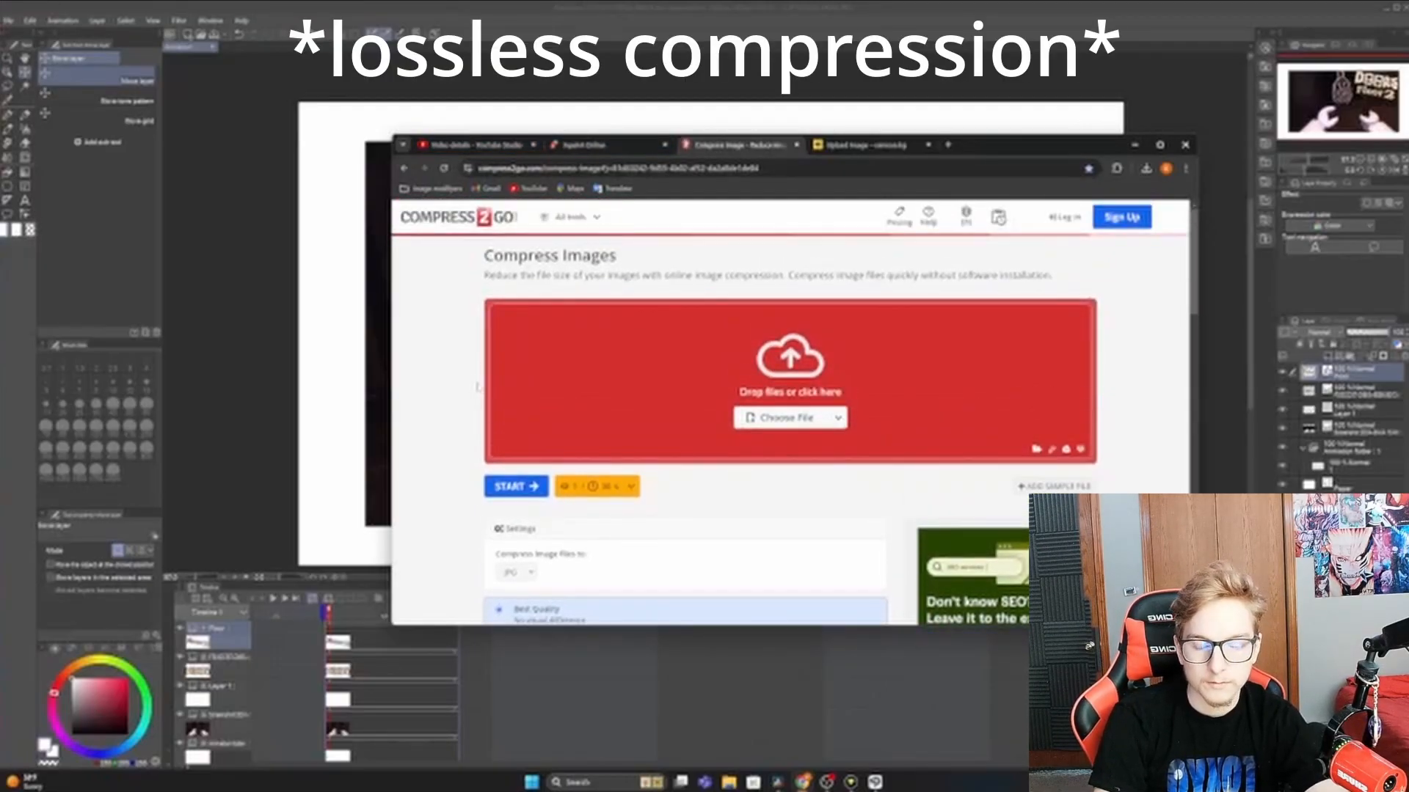
left_click(498, 148)
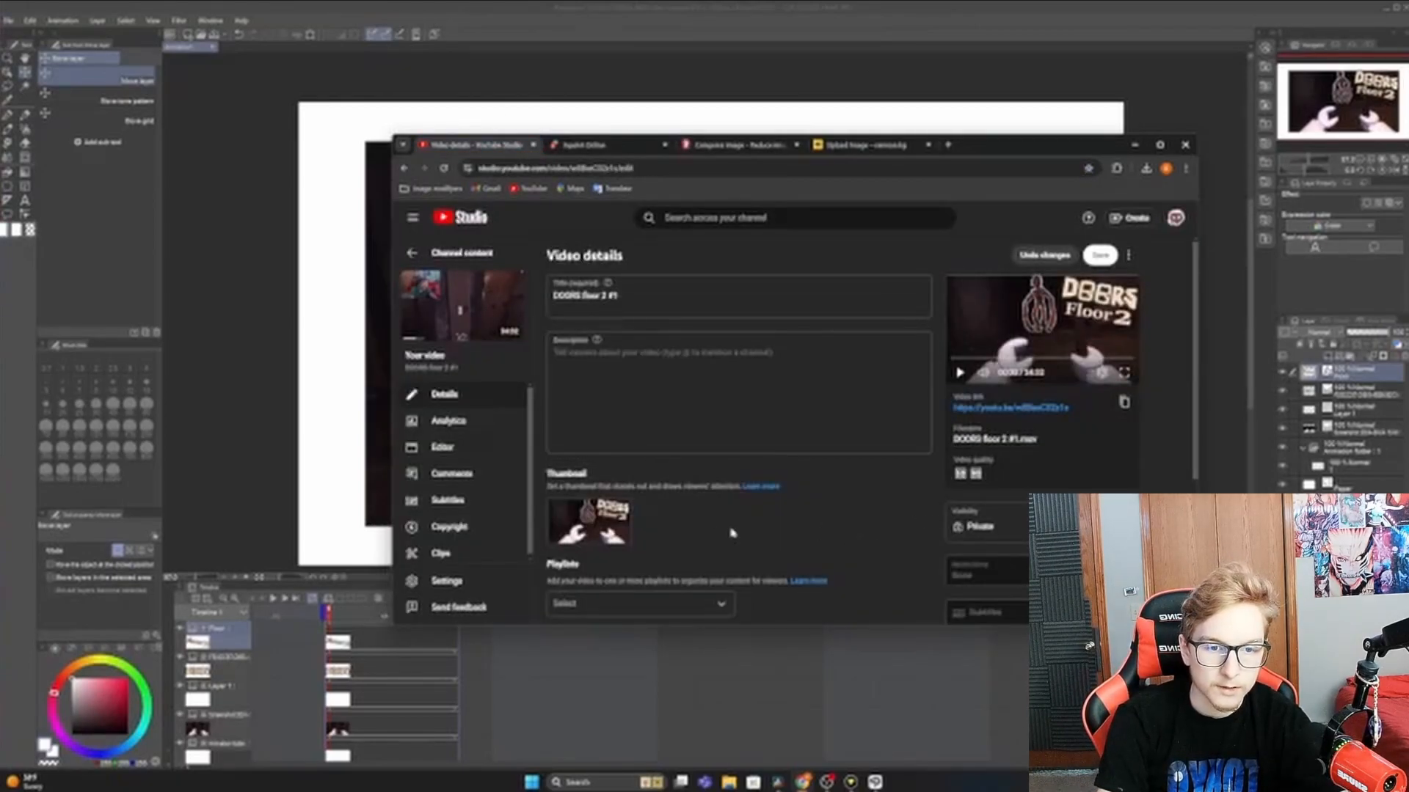